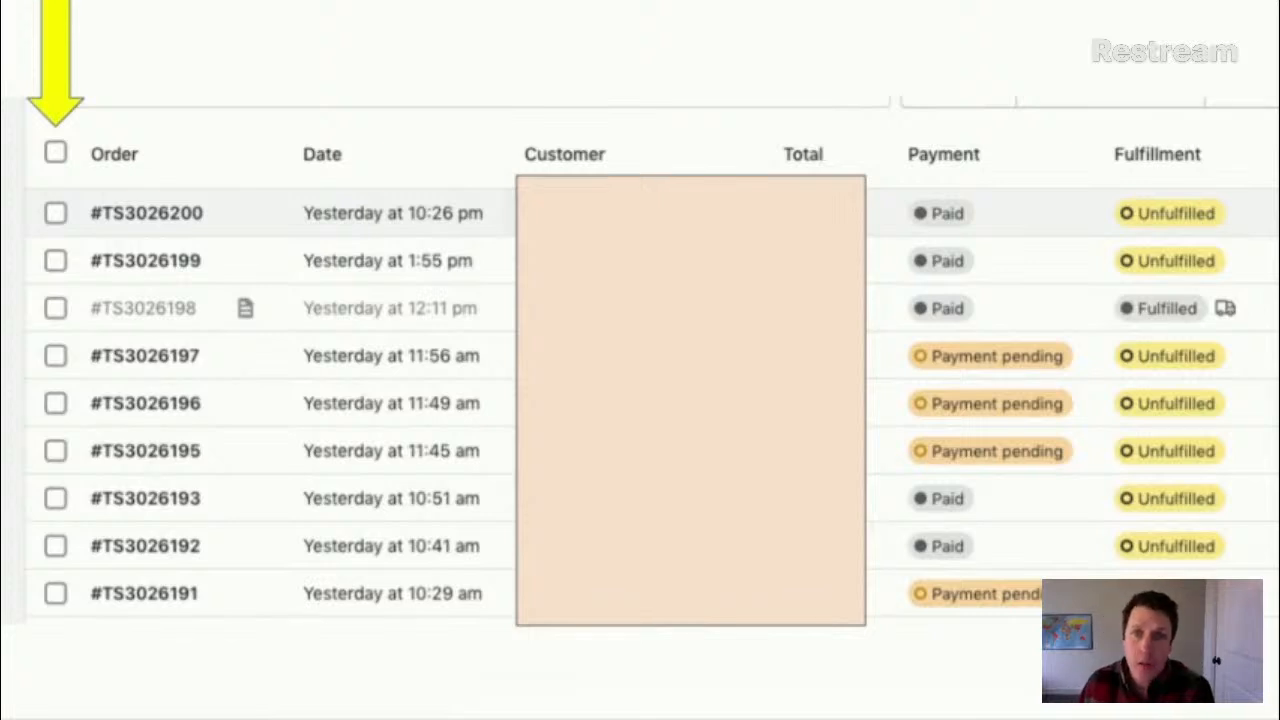
pyautogui.press('Right')
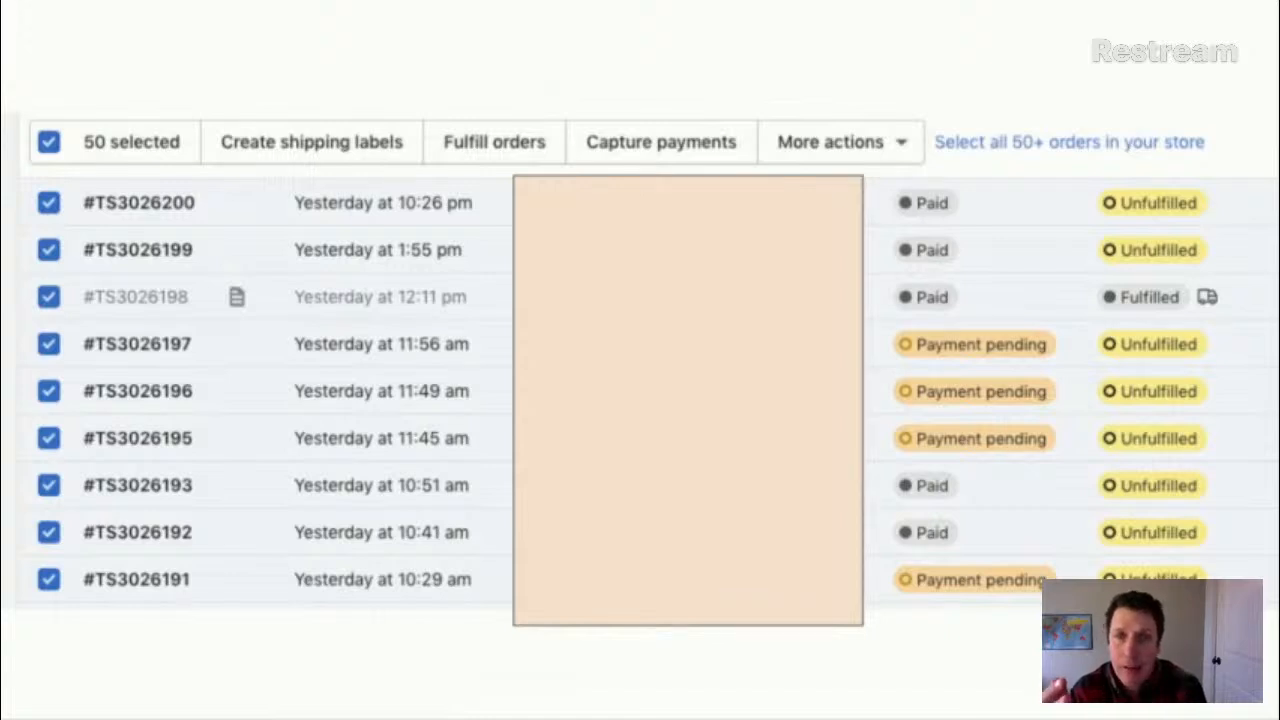
pyautogui.press('Right')
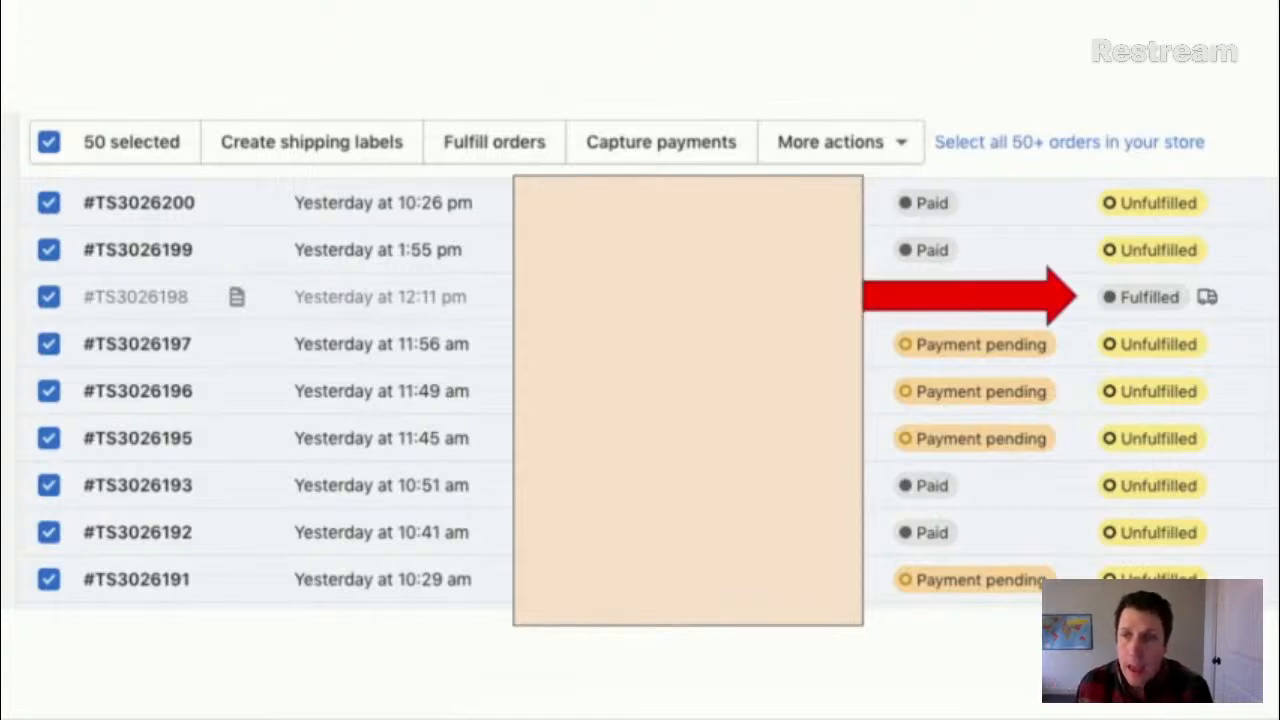
pyautogui.press('Right')
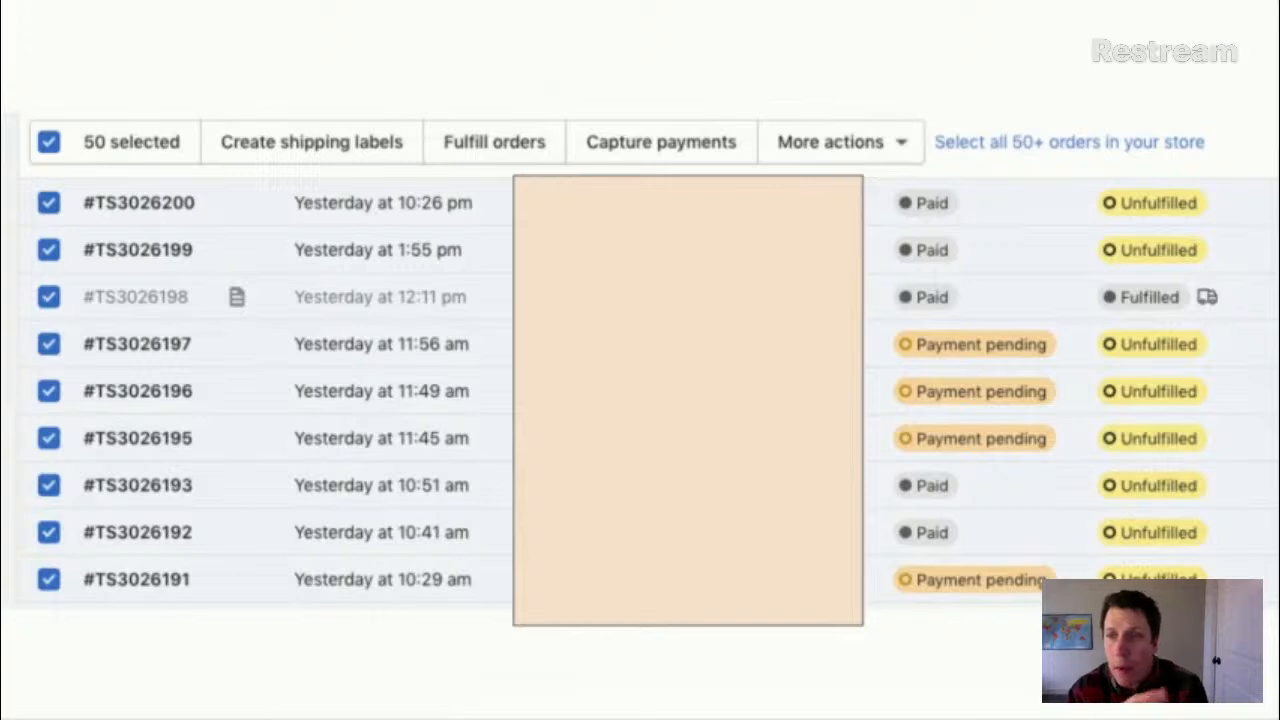
pyautogui.press('Right')
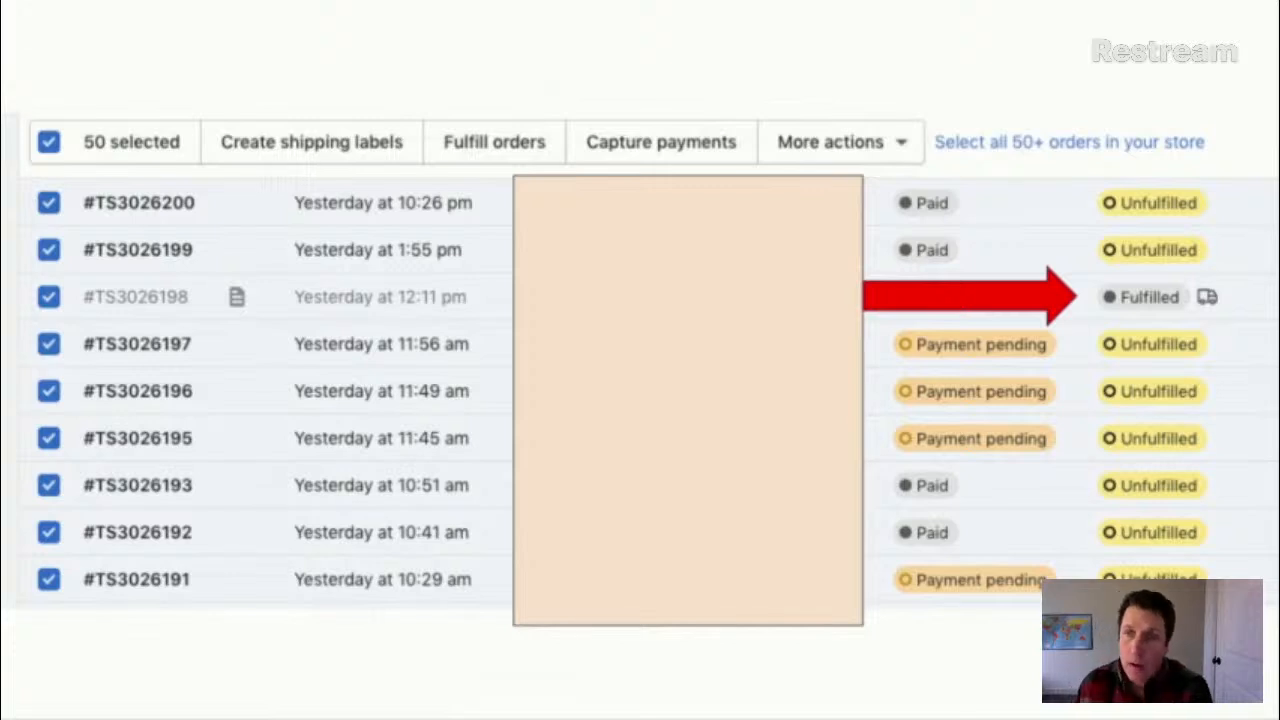
pyautogui.press('Right')
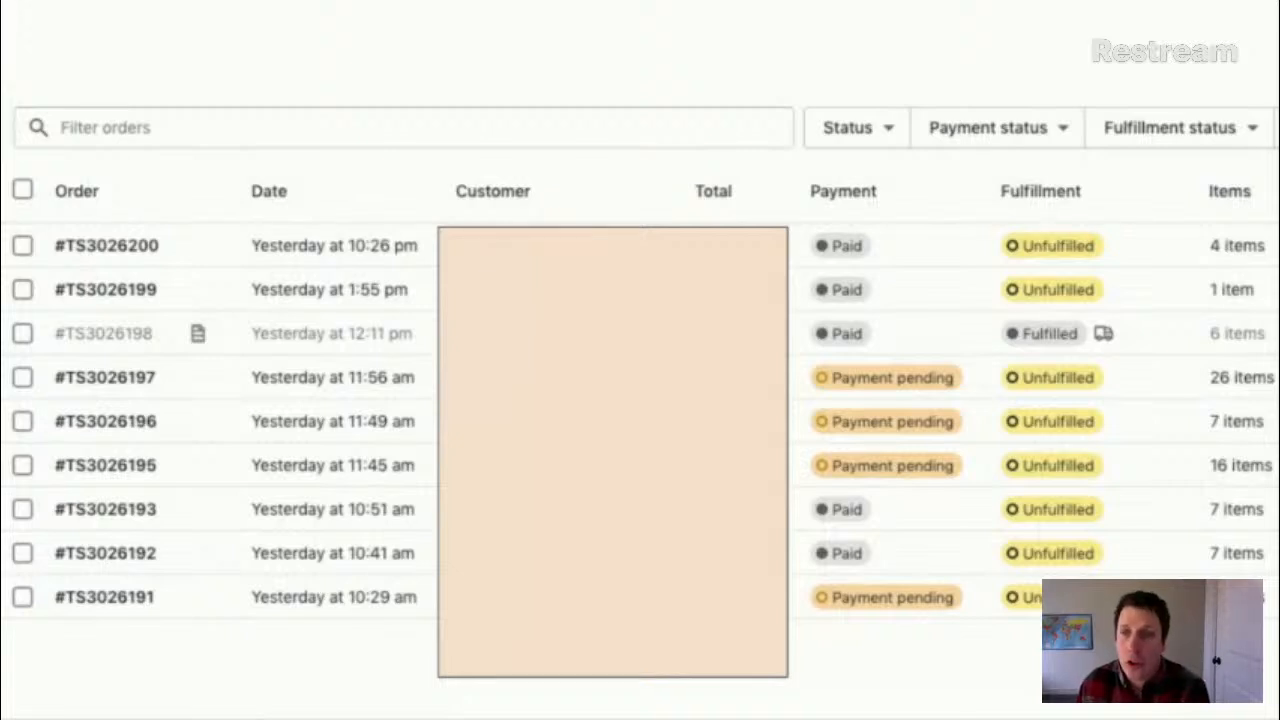
pyautogui.press('Right')
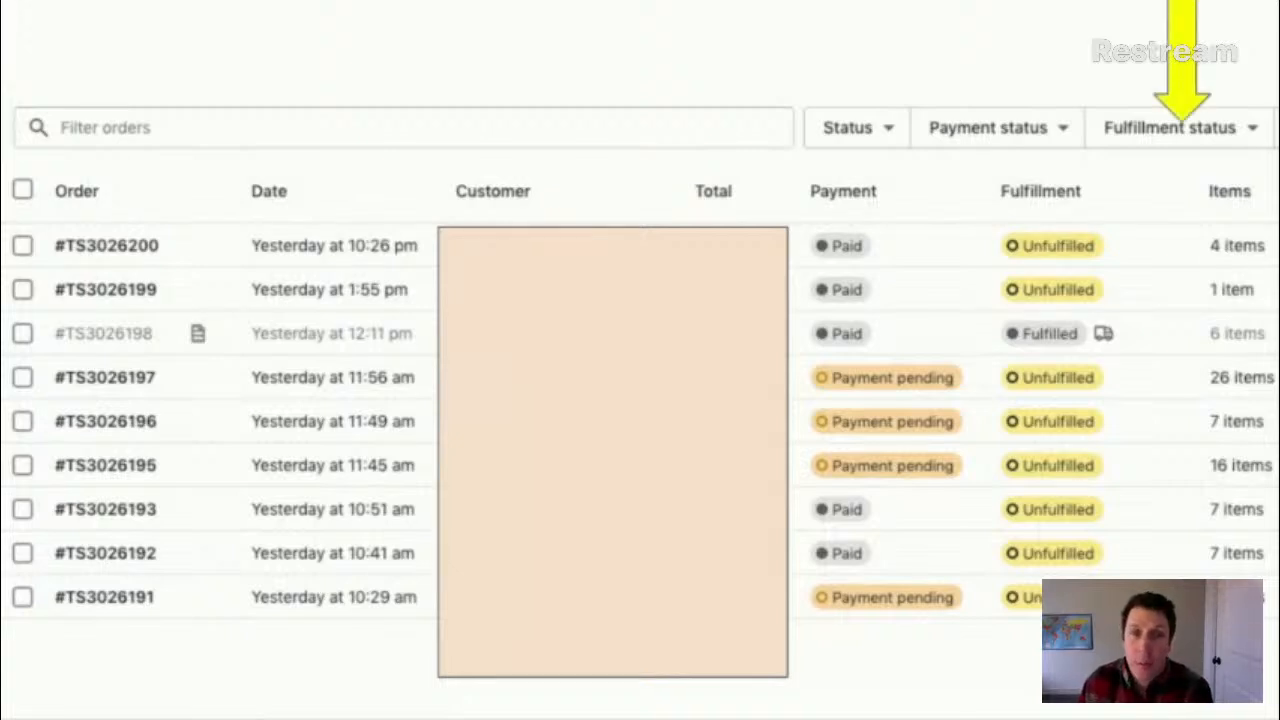
pyautogui.press('Right')
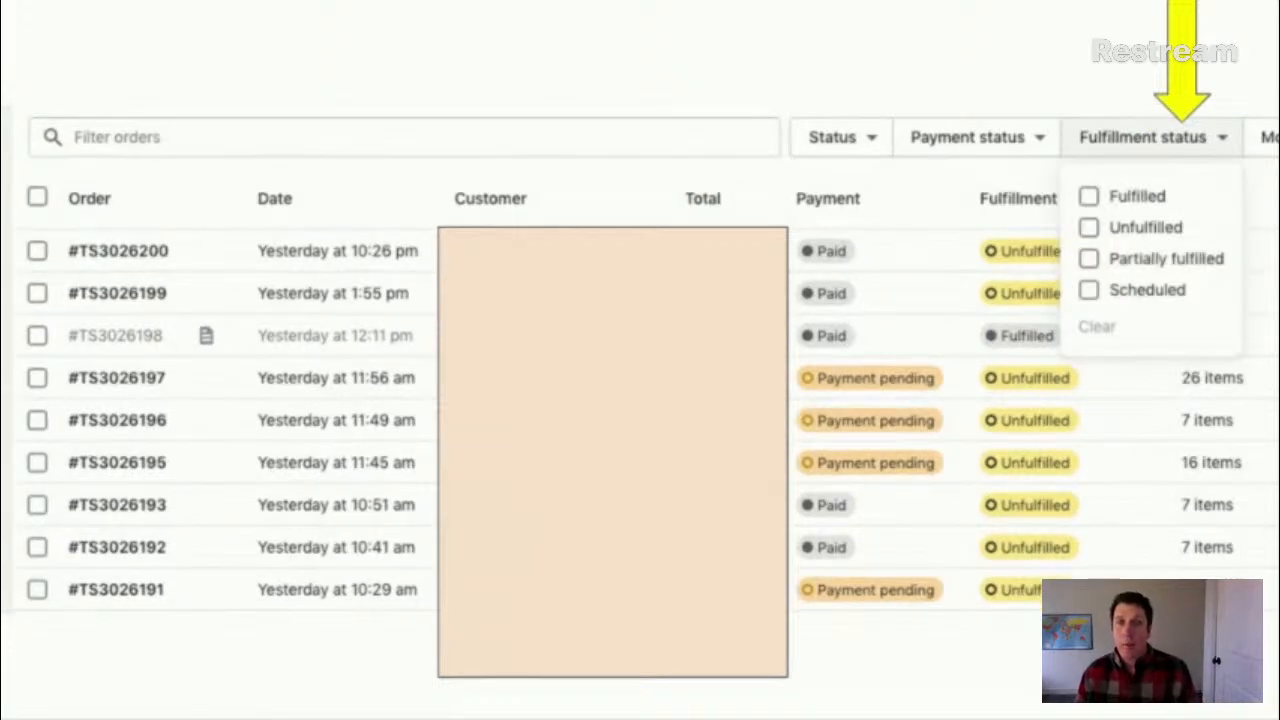
pyautogui.press('Right')
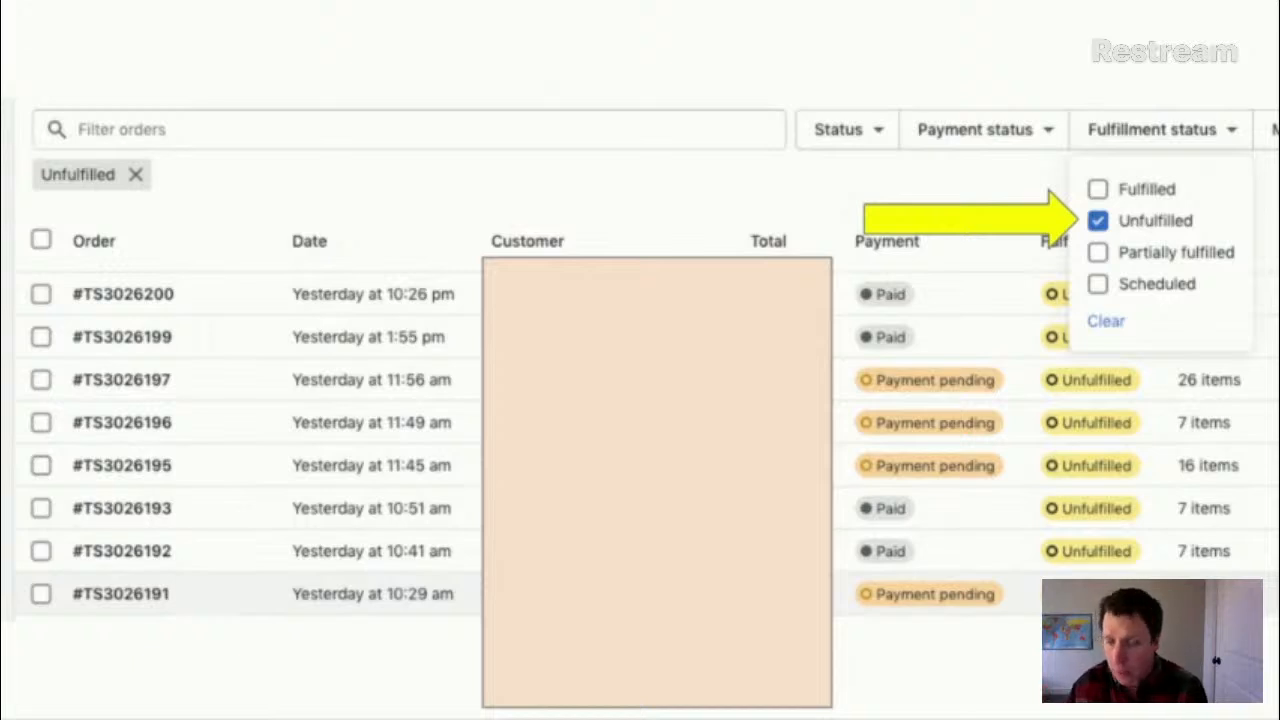
pyautogui.press('Left')
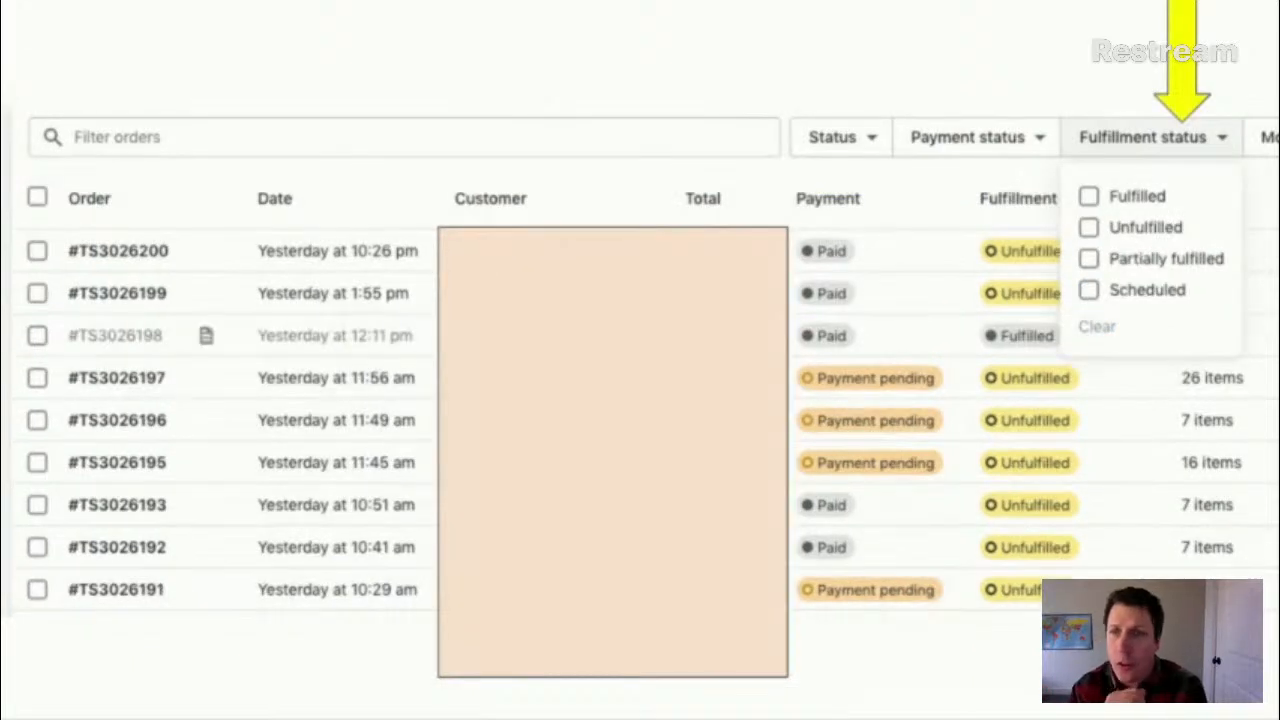
pyautogui.press('Right')
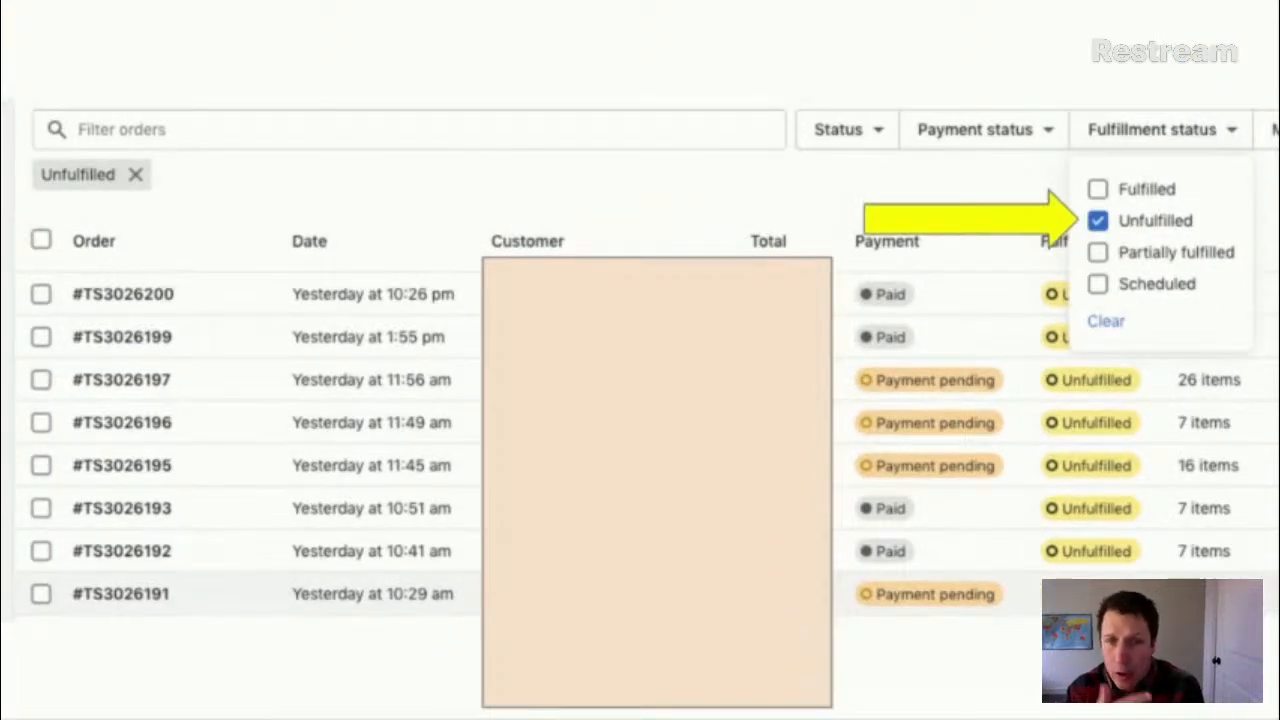
pyautogui.press('Left')
pyautogui.press('Right')
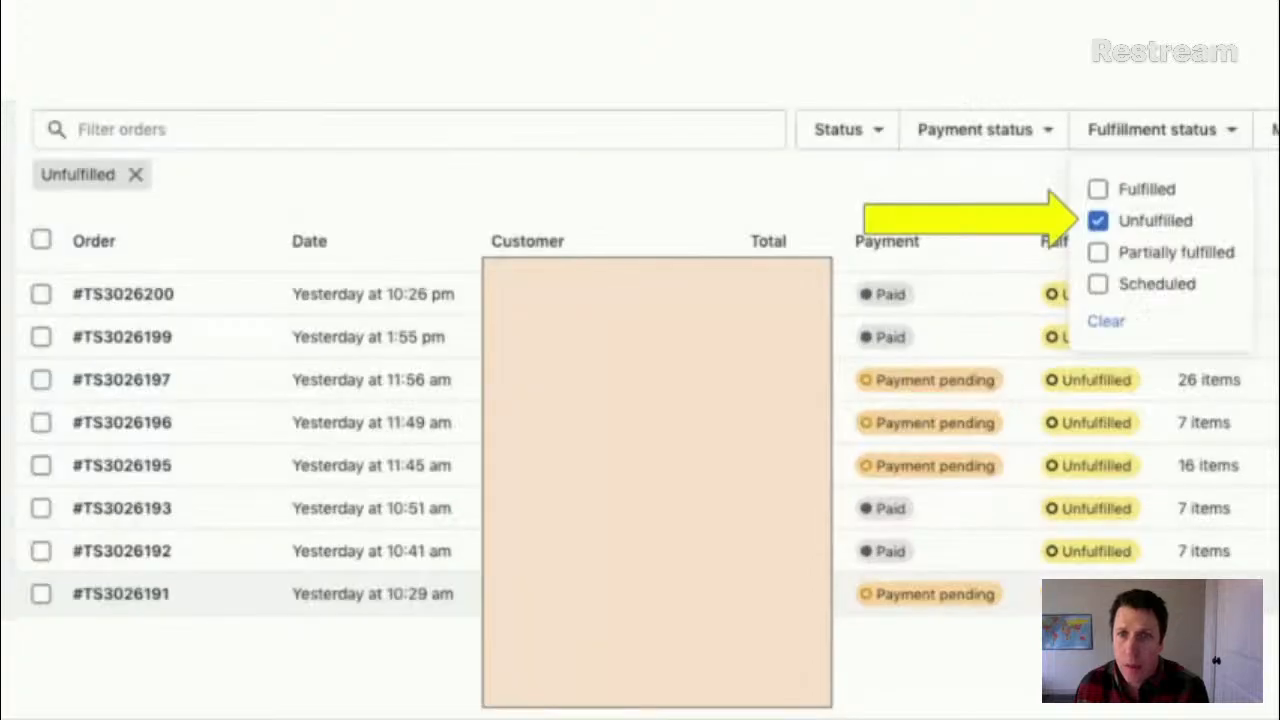
pyautogui.press('Left')
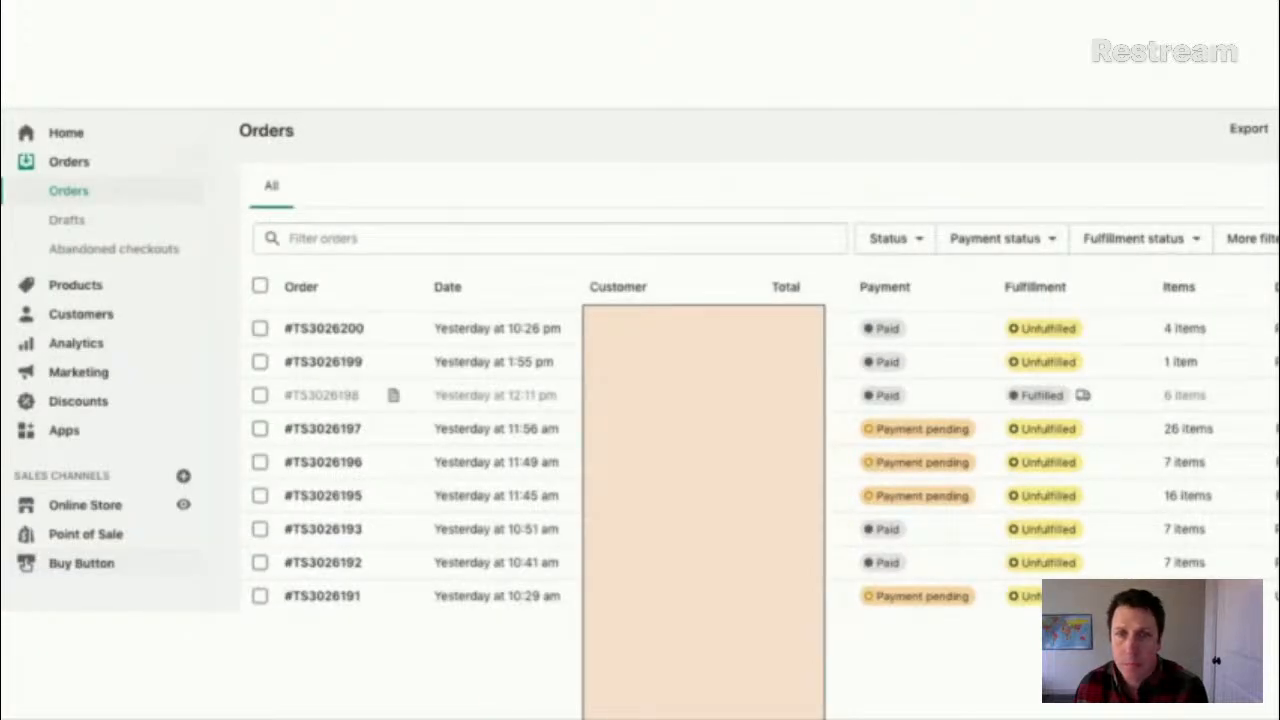
pyautogui.press('Right')
pyautogui.press('Right')
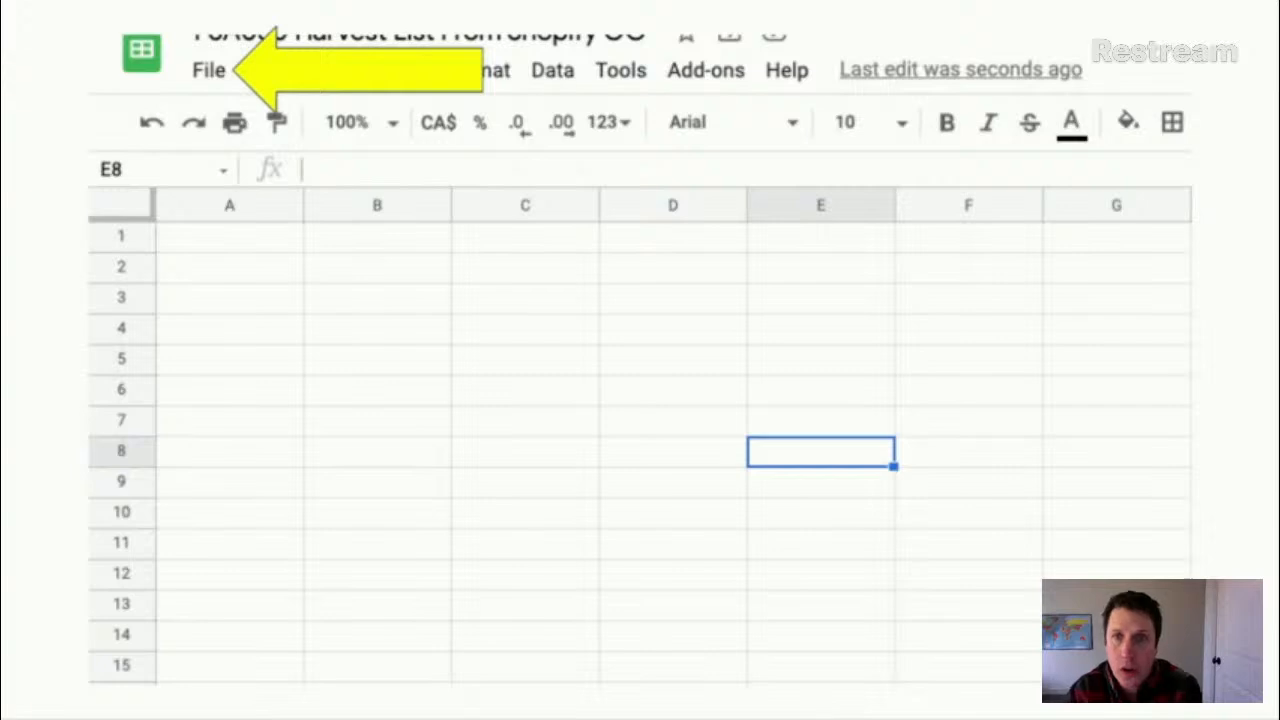
pyautogui.press('Right')
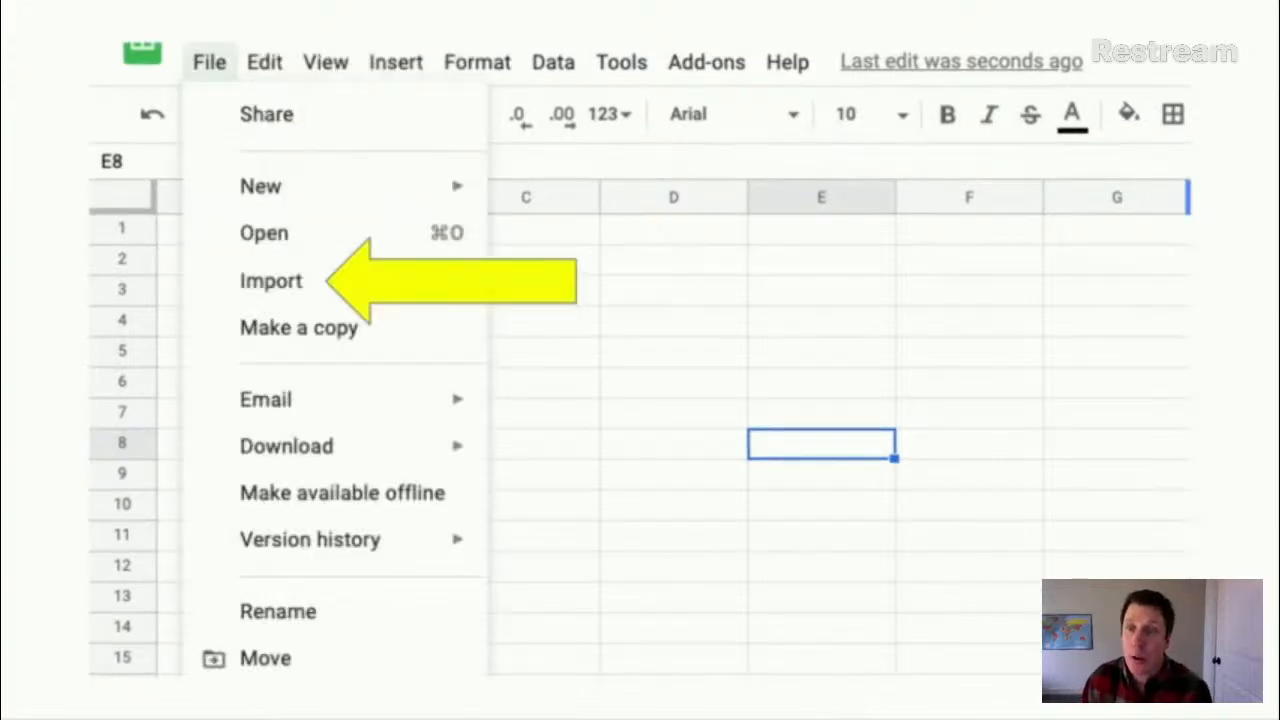
pyautogui.press('Right')
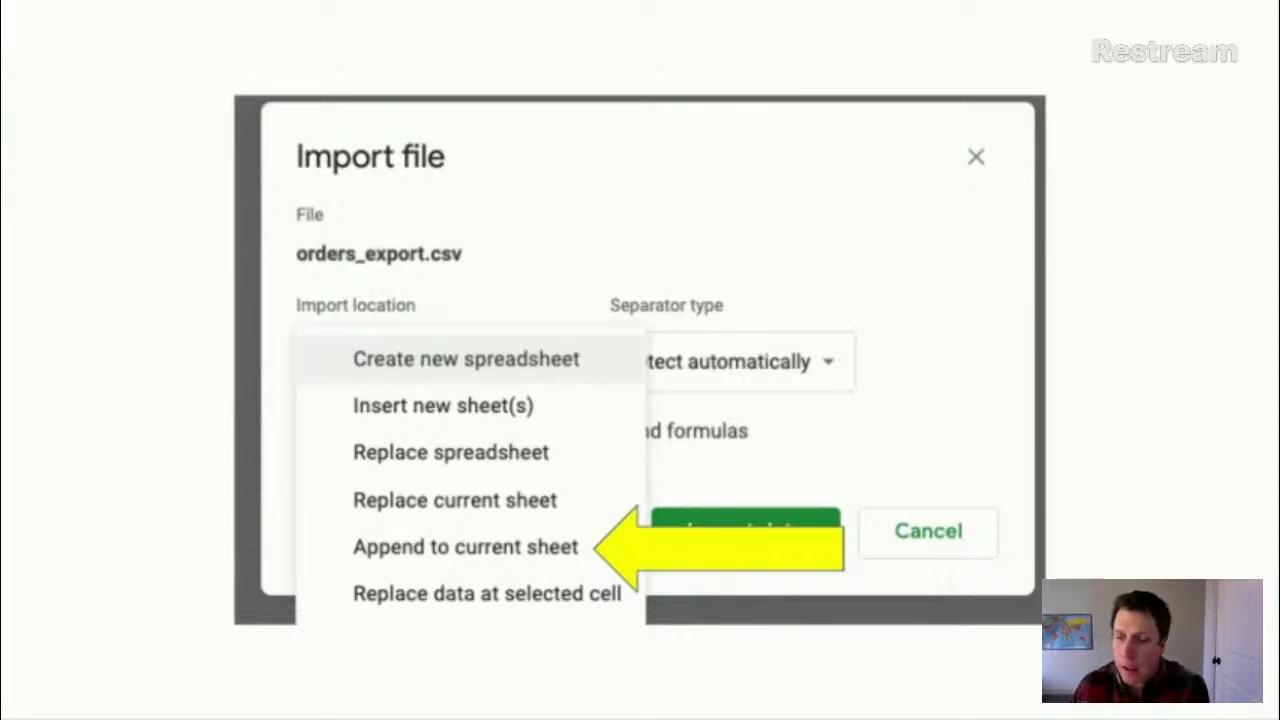
pyautogui.press('Right')
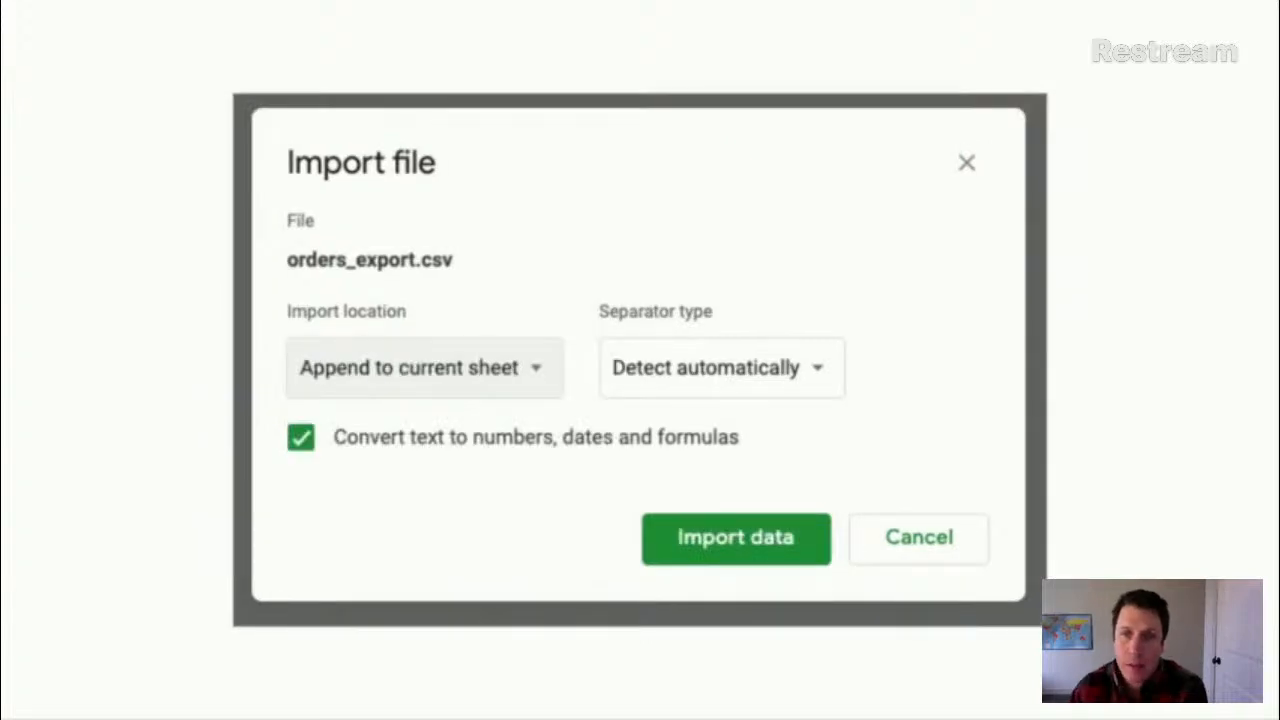
pyautogui.press('Right')
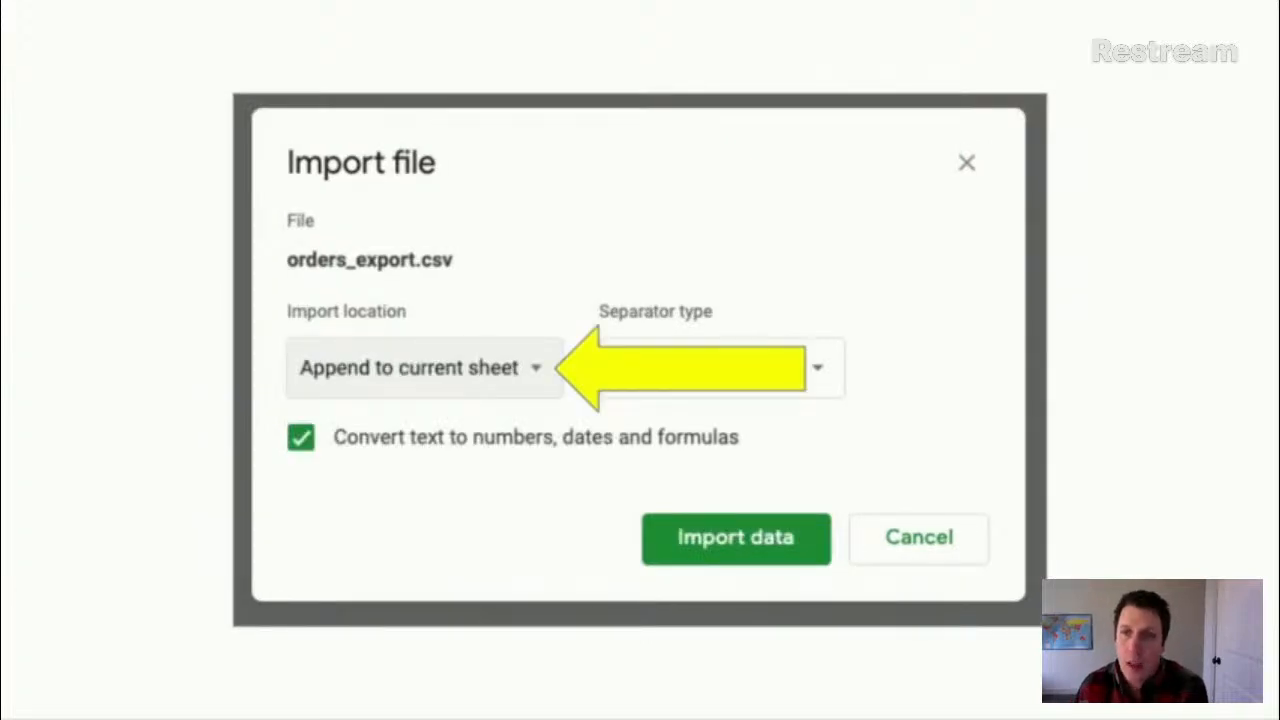
pyautogui.press('Right')
pyautogui.press('Left')
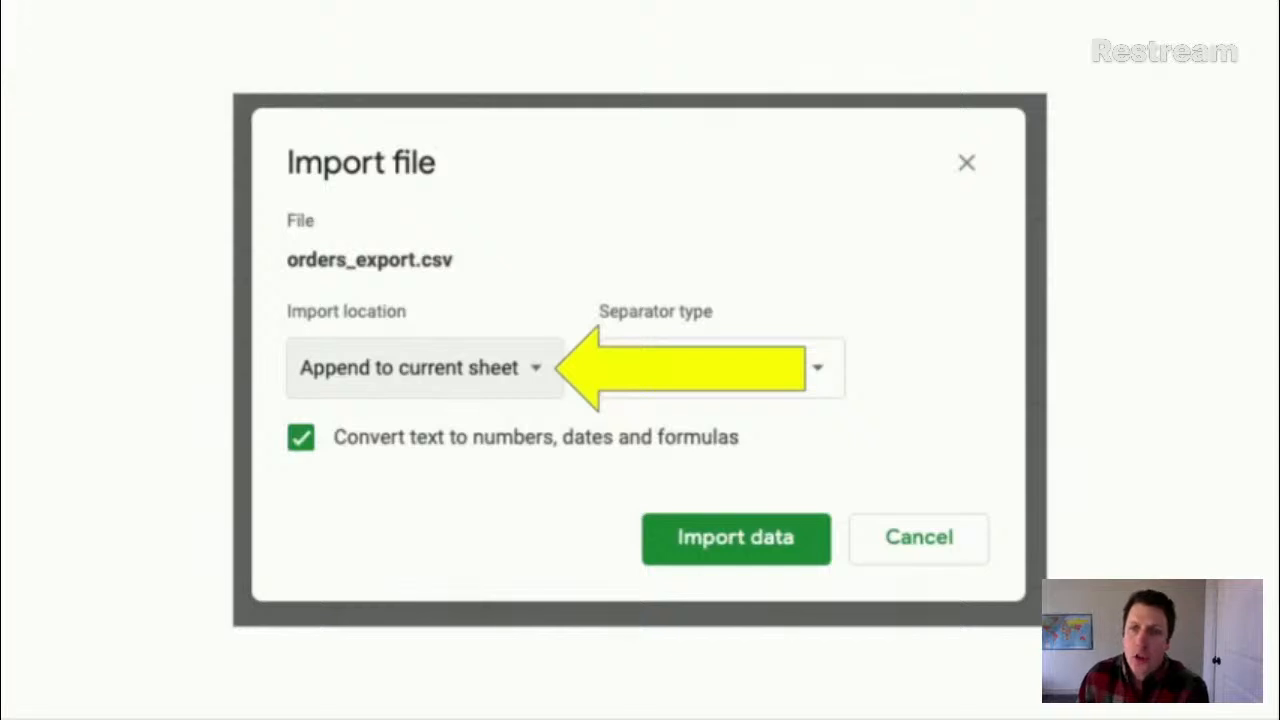
pyautogui.press('Right')
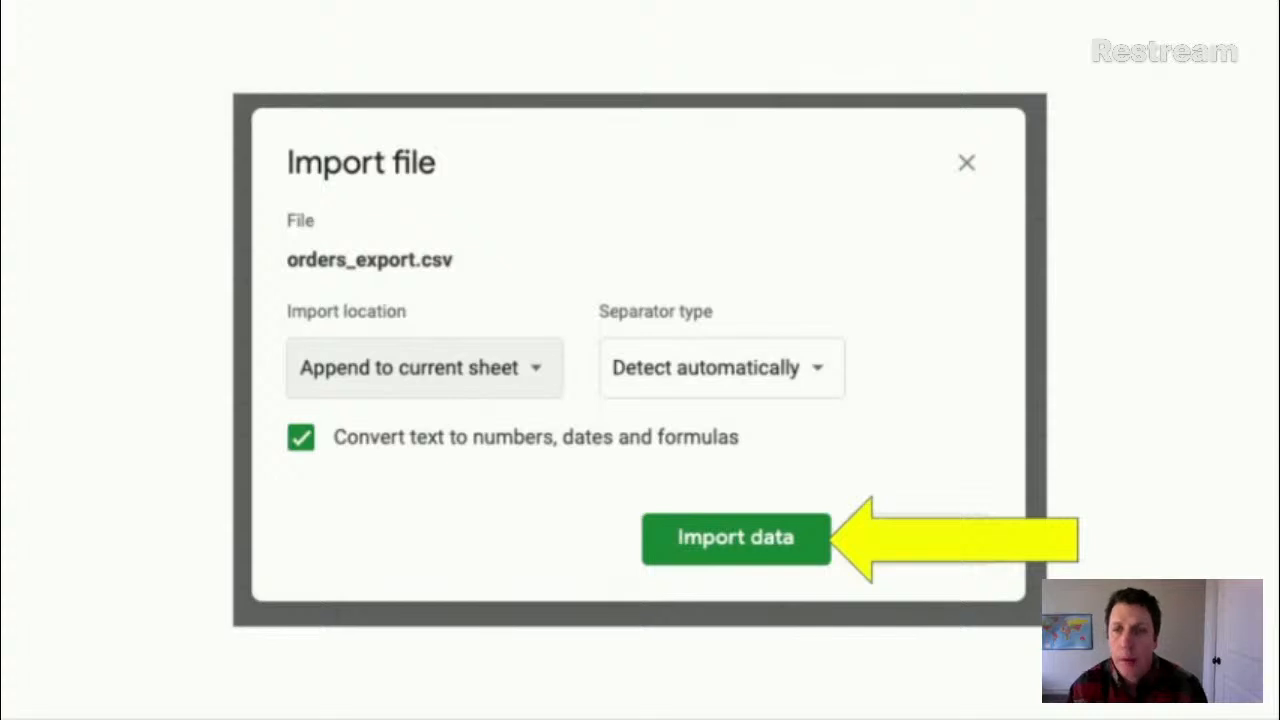
pyautogui.press('Right')
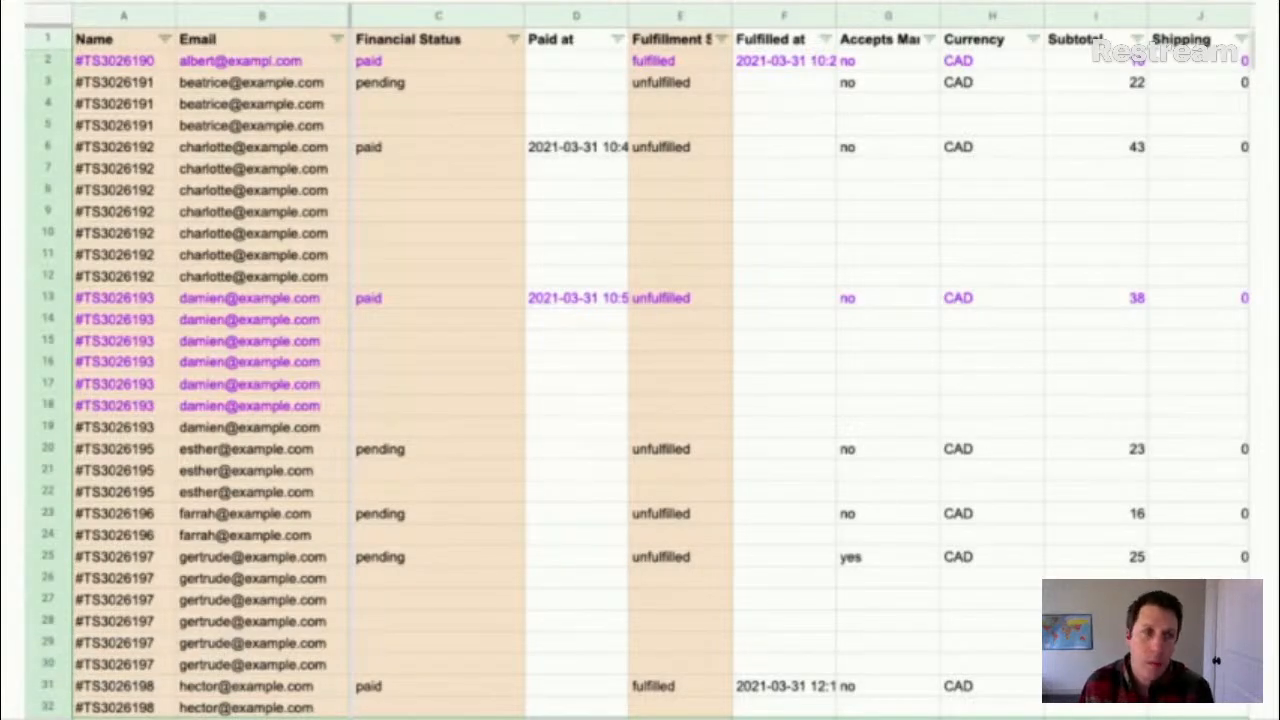
pyautogui.press('Right')
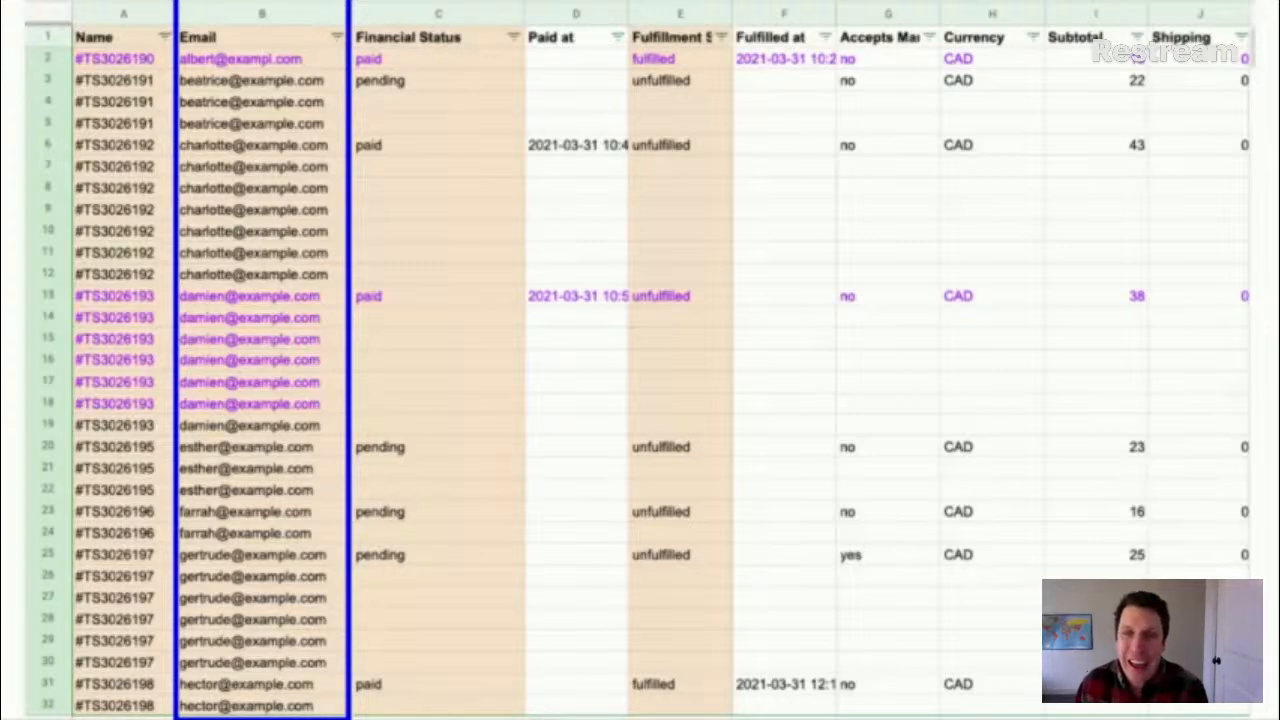
pyautogui.press('Right')
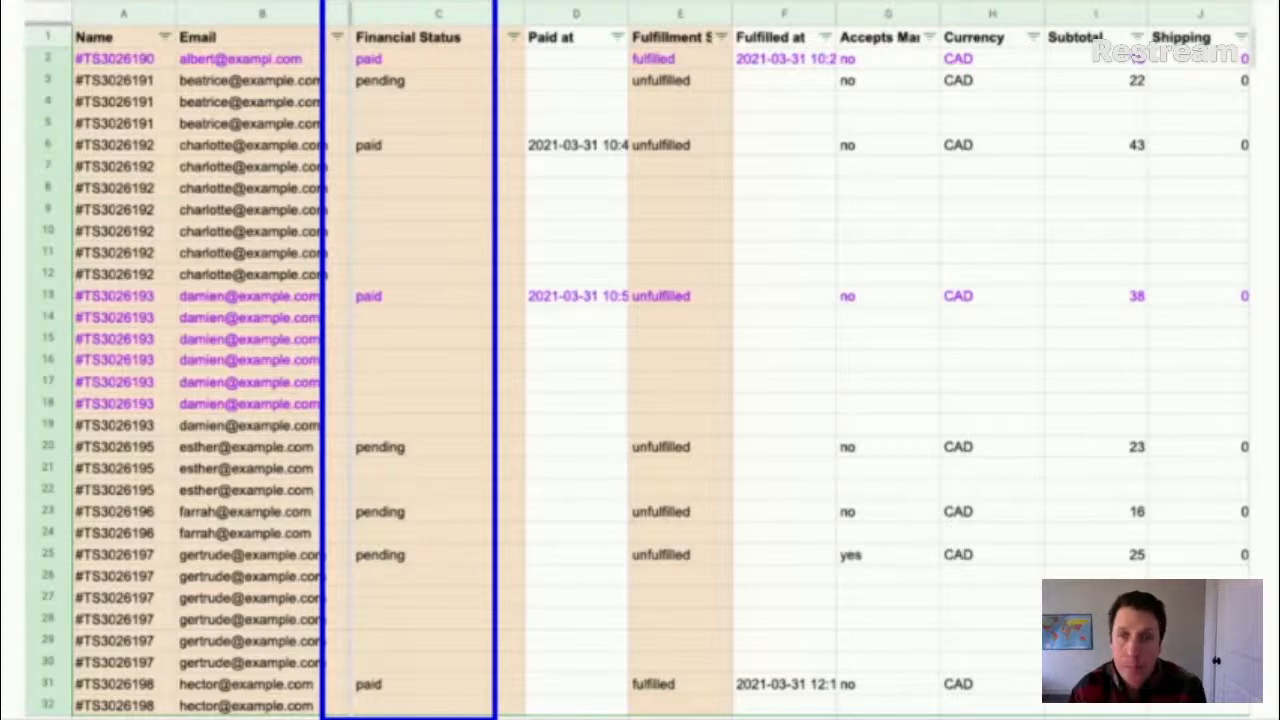
pyautogui.press('Right')
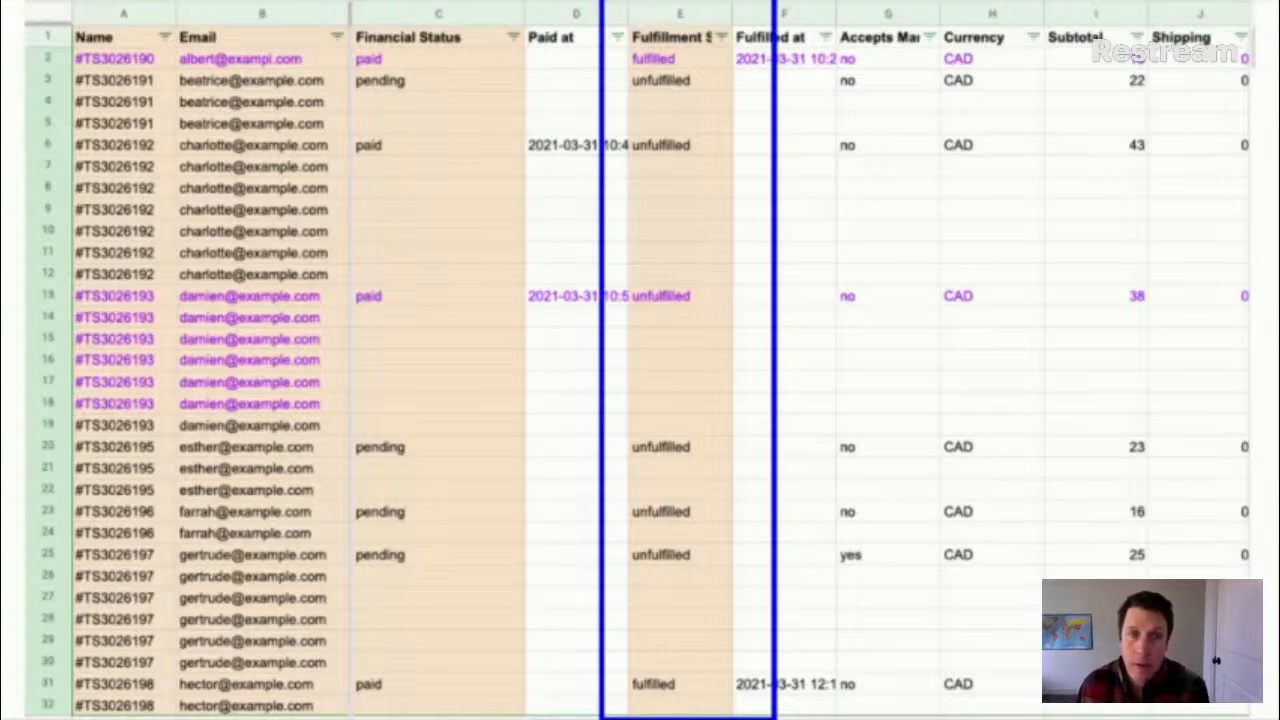
pyautogui.press('Right')
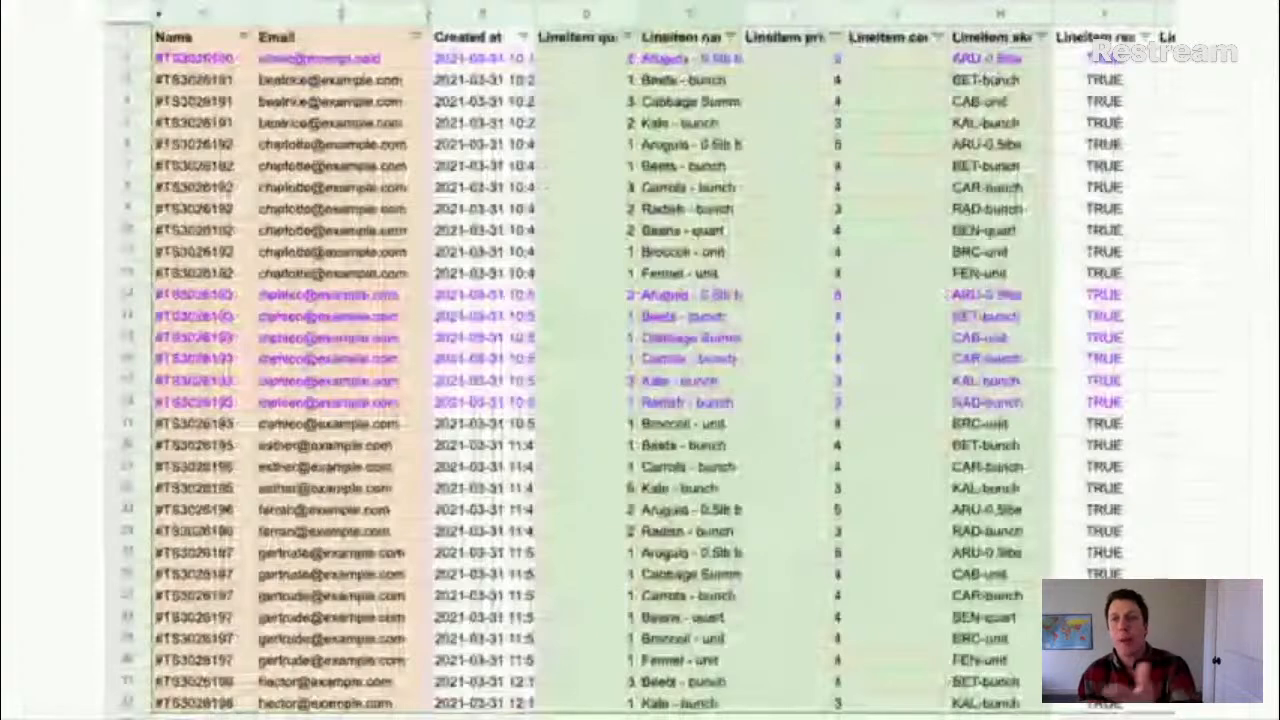
pyautogui.press('Right')
pyautogui.press('Right')
pyautogui.press('Right')
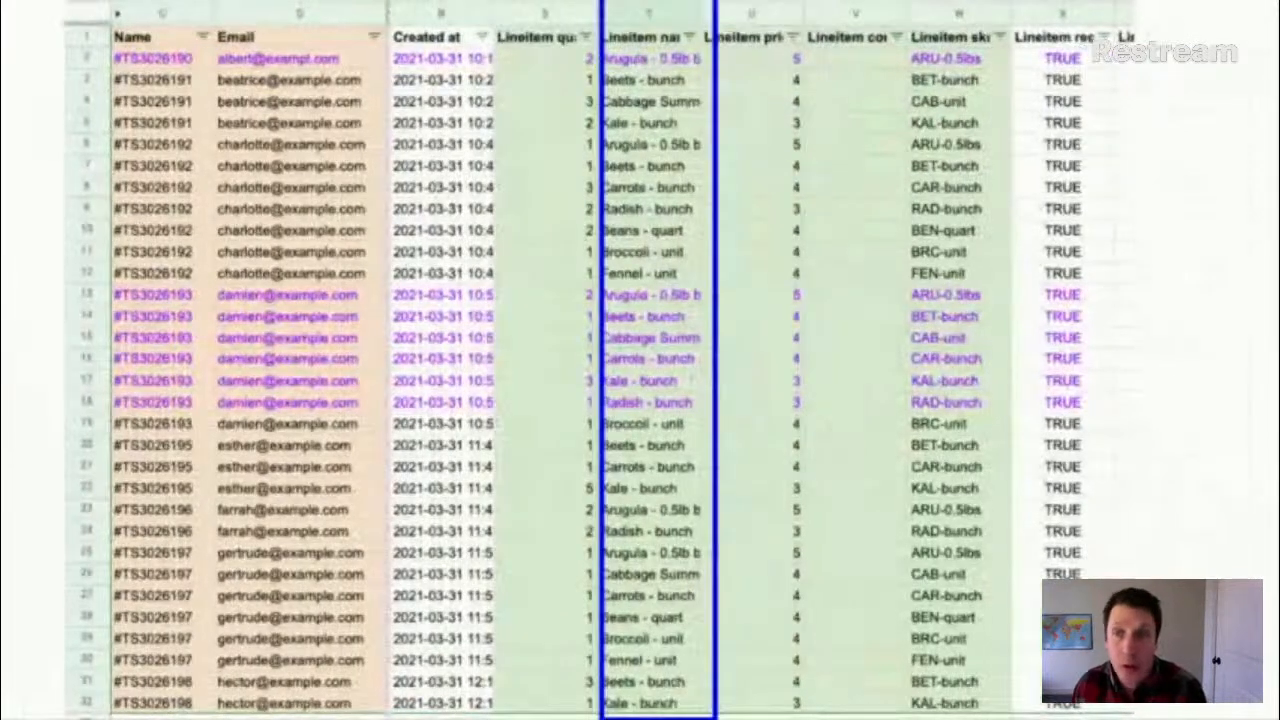
pyautogui.press('Right')
pyautogui.press('Right')
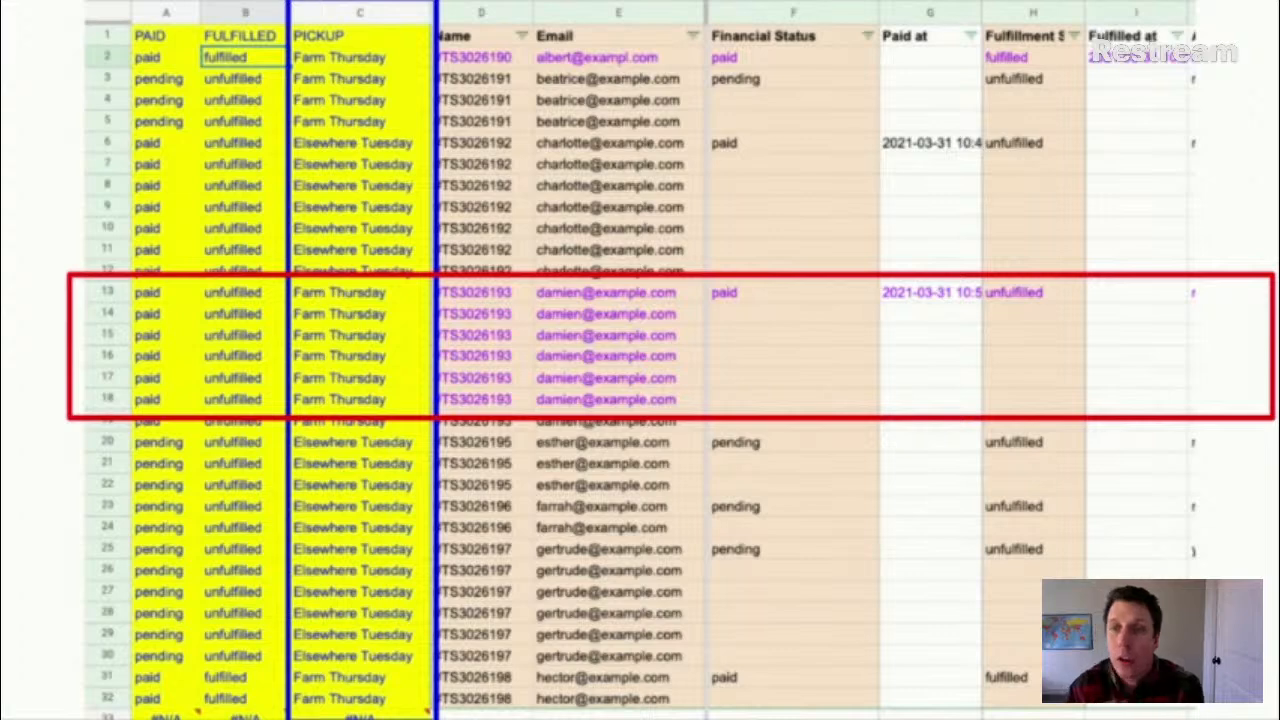
pyautogui.press('Right')
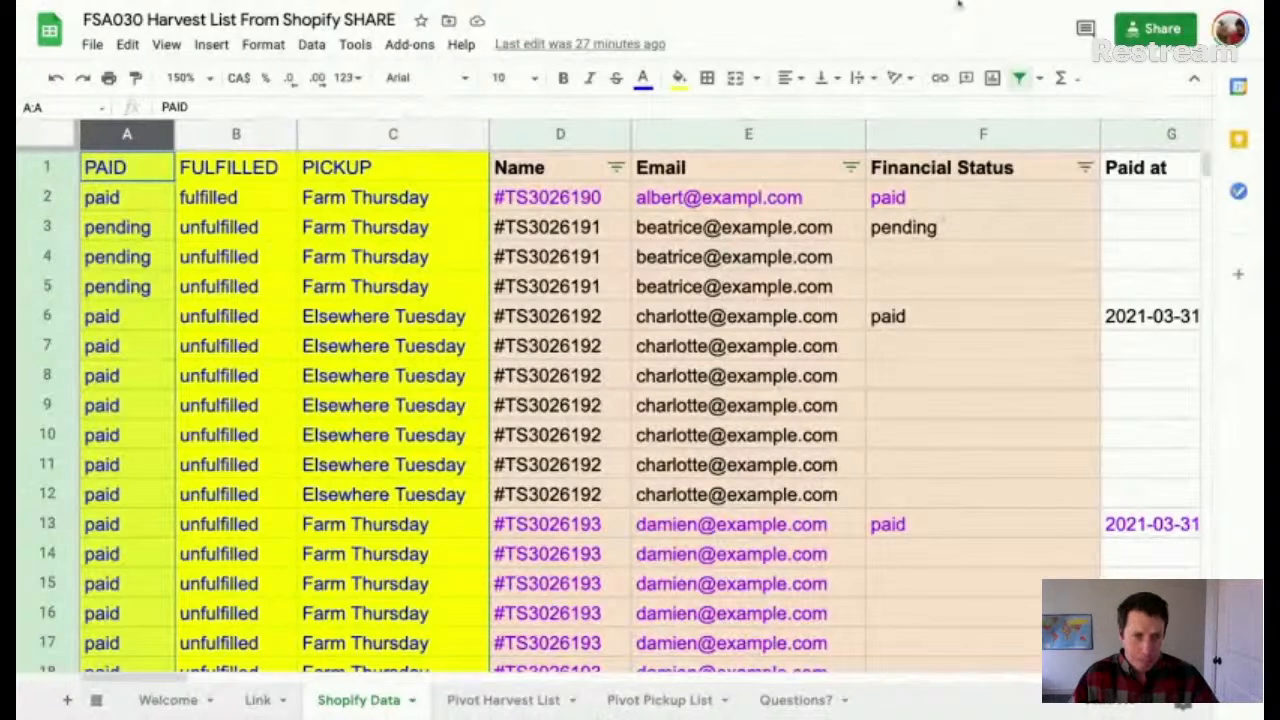
# Step: Inspect the PICKUP formula in cell C4 and highlight the PAID, FULFILLED and PICKUP columns of the Shopify Data sheet
pyautogui.click(415, 245)
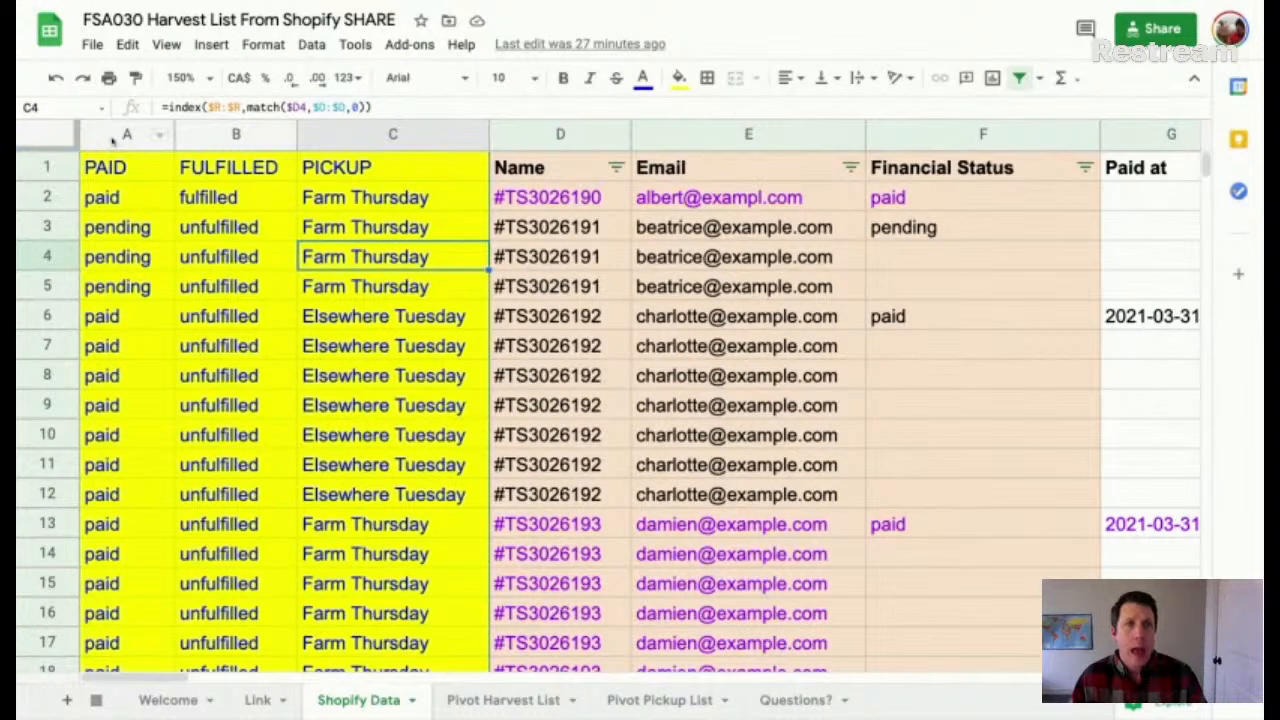
pyautogui.moveTo(113, 141); pyautogui.dragTo(380, 142)
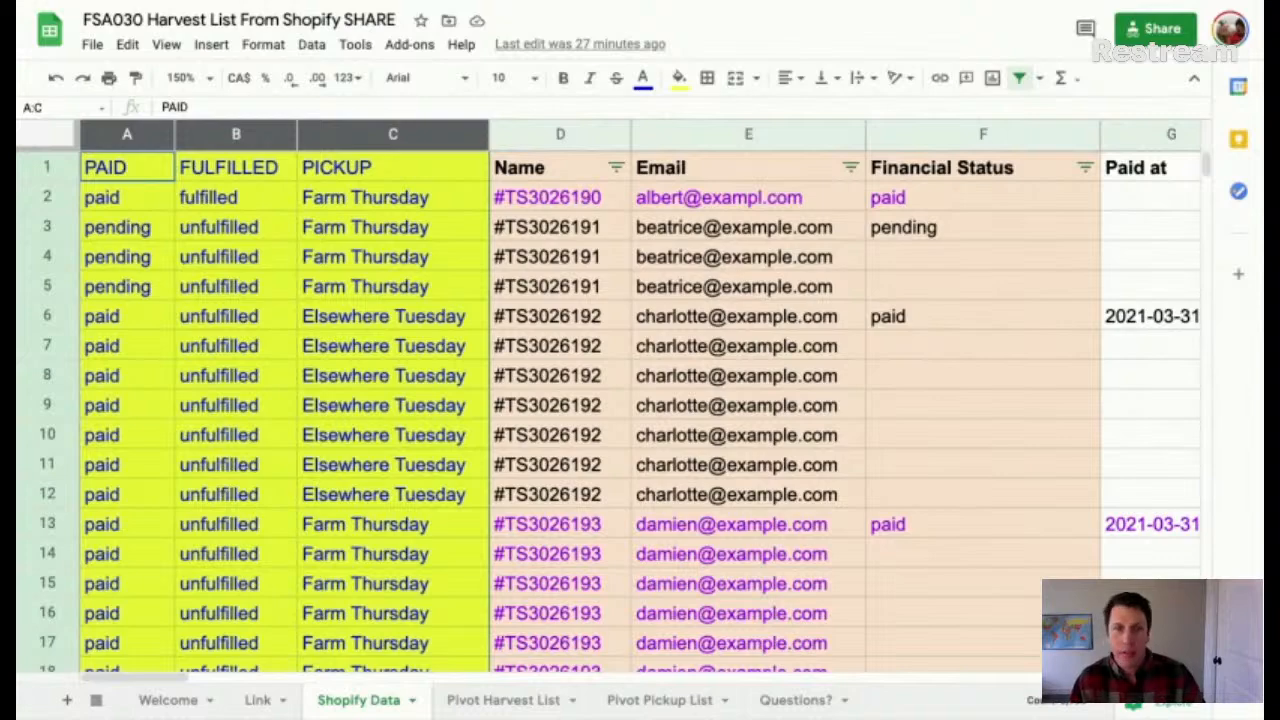
pyautogui.moveTo(700, 375)
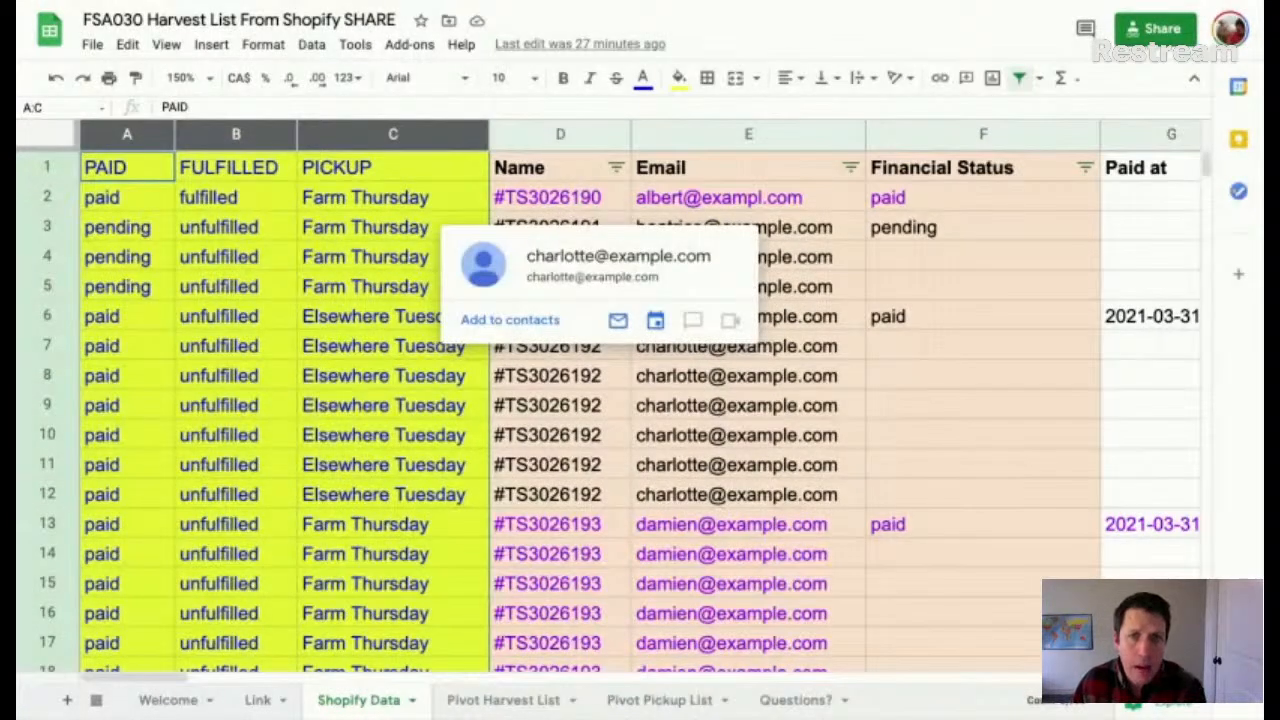
pyautogui.click(736, 405)
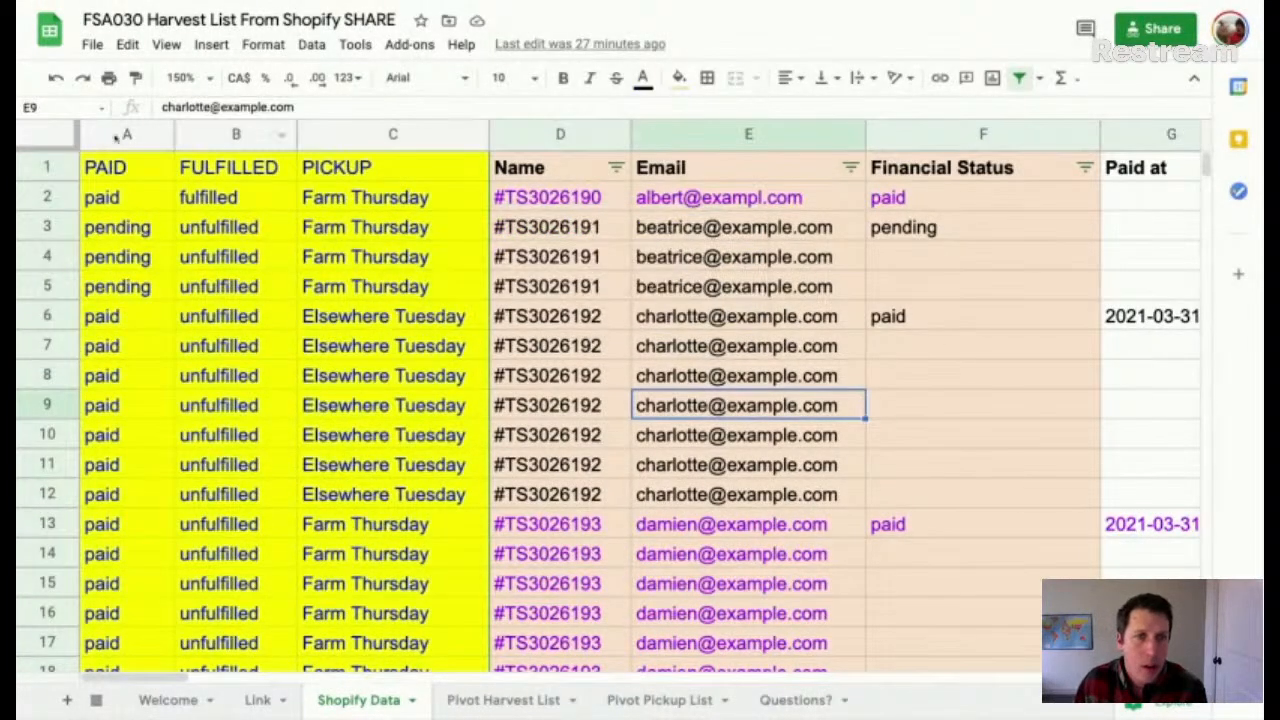
# Step: Highlight the Shipping Method column of the Shopify Data sheet, and check rows 3 and 4 for their pickup entries
pyautogui.hscroll(10, 806, 265)
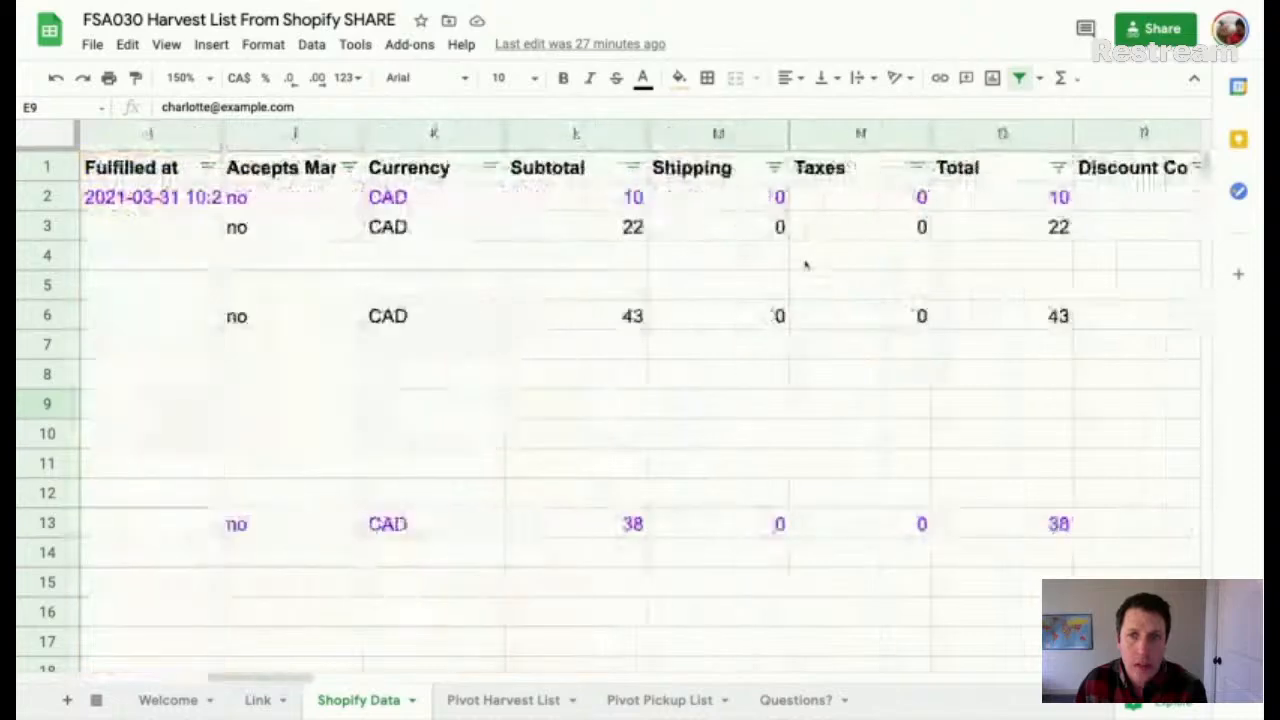
pyautogui.hscroll(10, 806, 265)
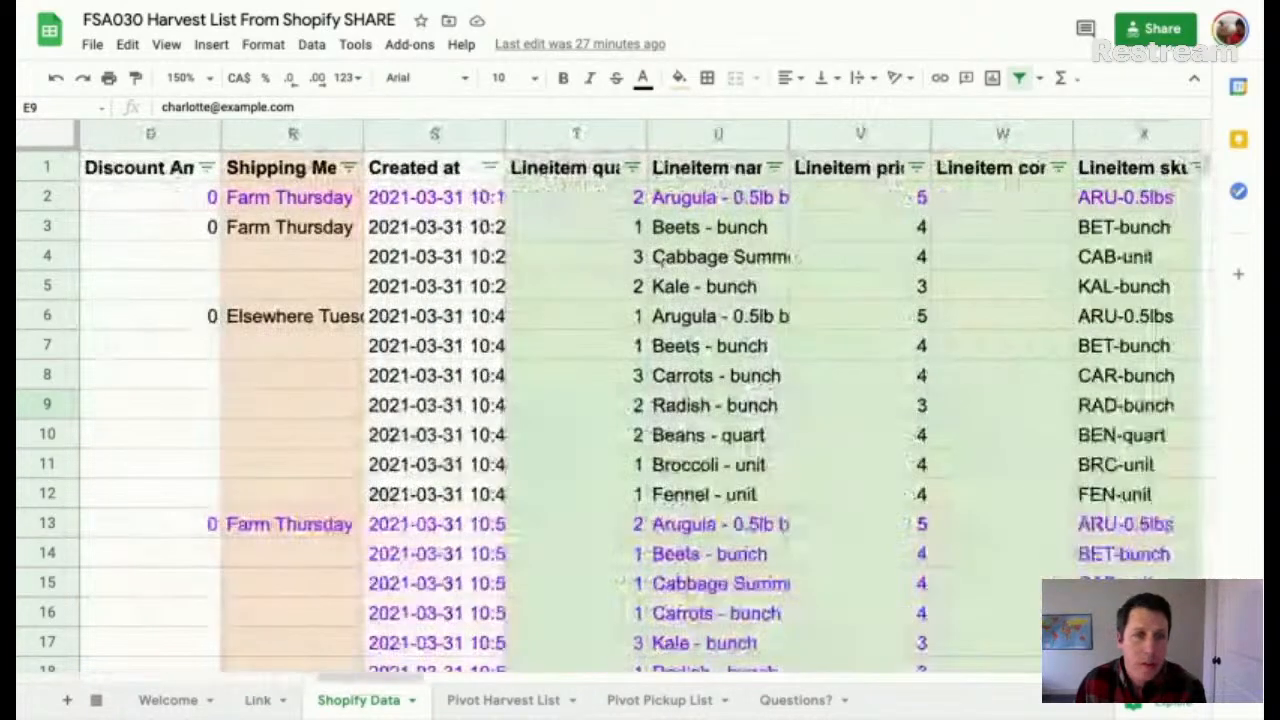
pyautogui.click(235, 197)
pyautogui.click(292, 134)
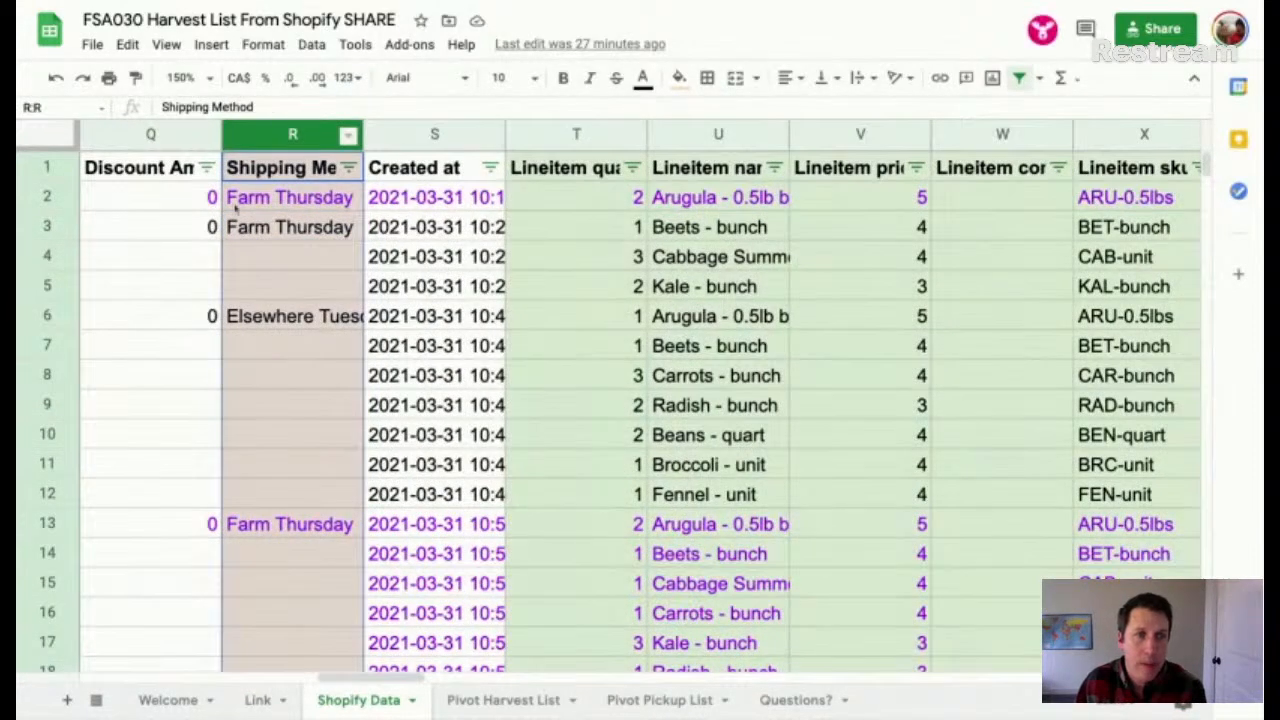
pyautogui.click(52, 227)
pyautogui.click(46, 257)
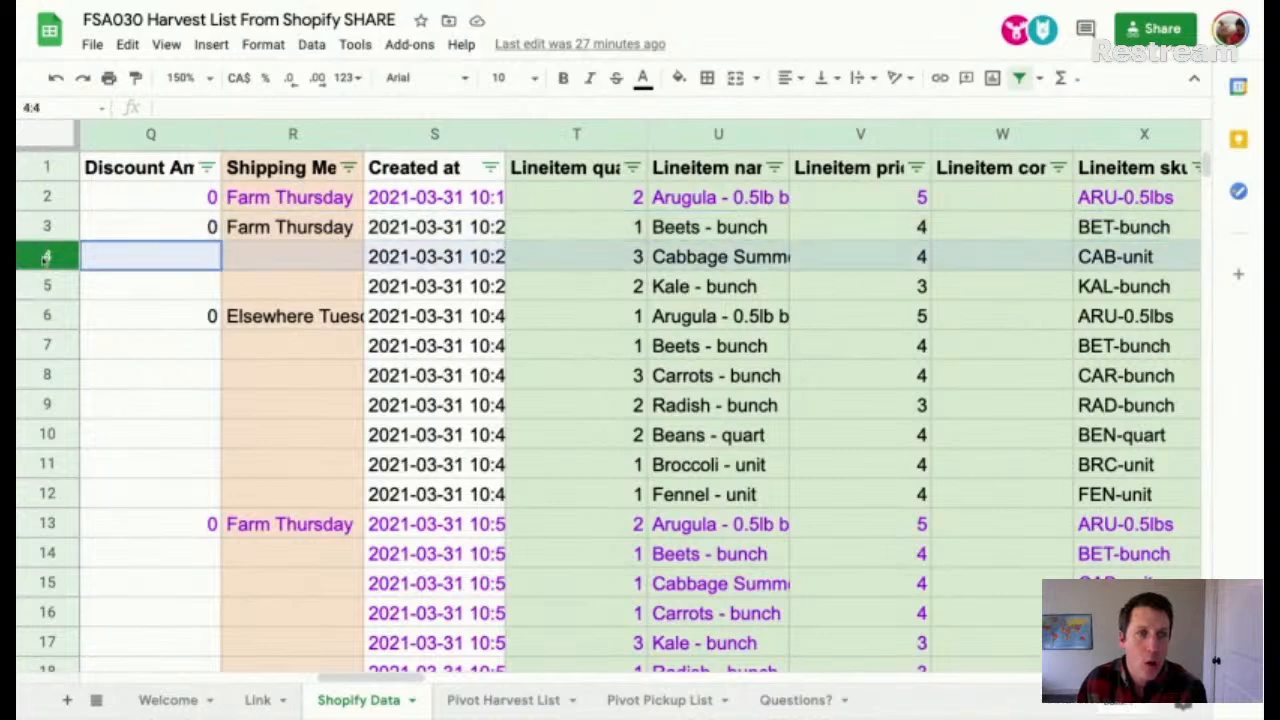
# Step: Check the orders starting in rows 6 and 13, highlight rows 6 to 12, and inspect the Shipping Method in R6
pyautogui.click(47, 316)
pyautogui.click(48, 524)
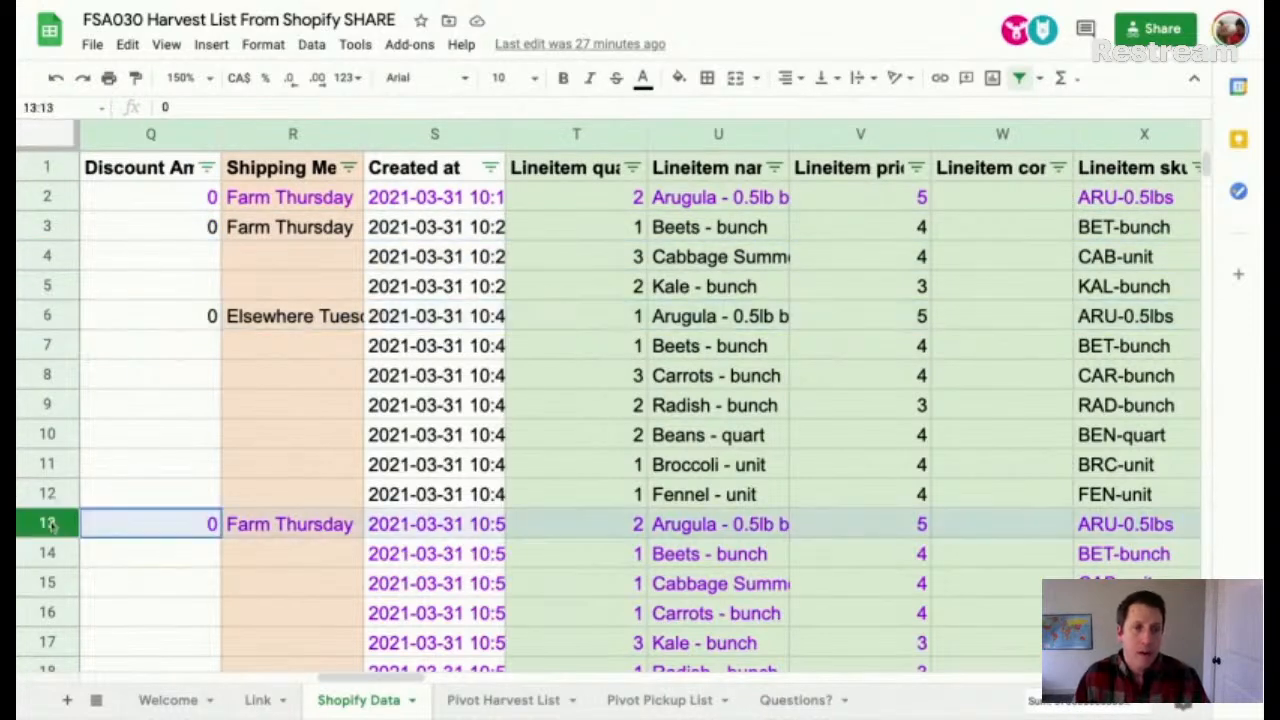
pyautogui.click(48, 316)
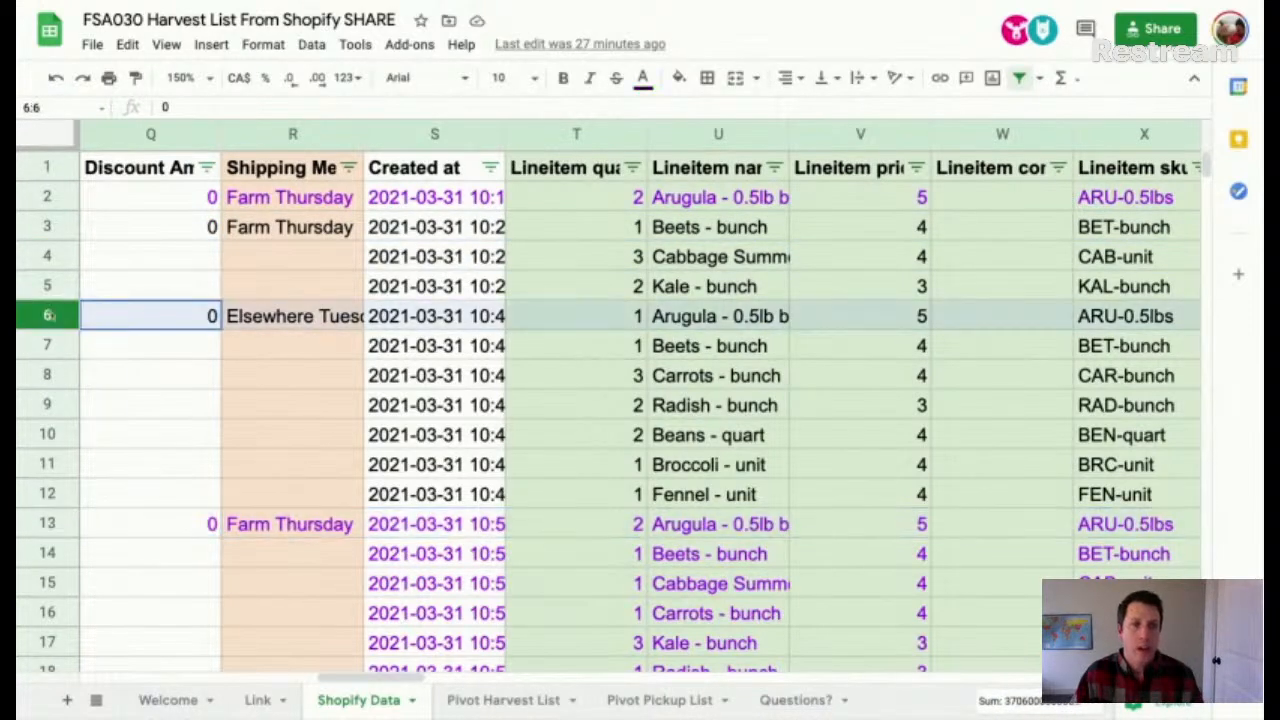
pyautogui.moveTo(48, 316); pyautogui.dragTo(60, 500)
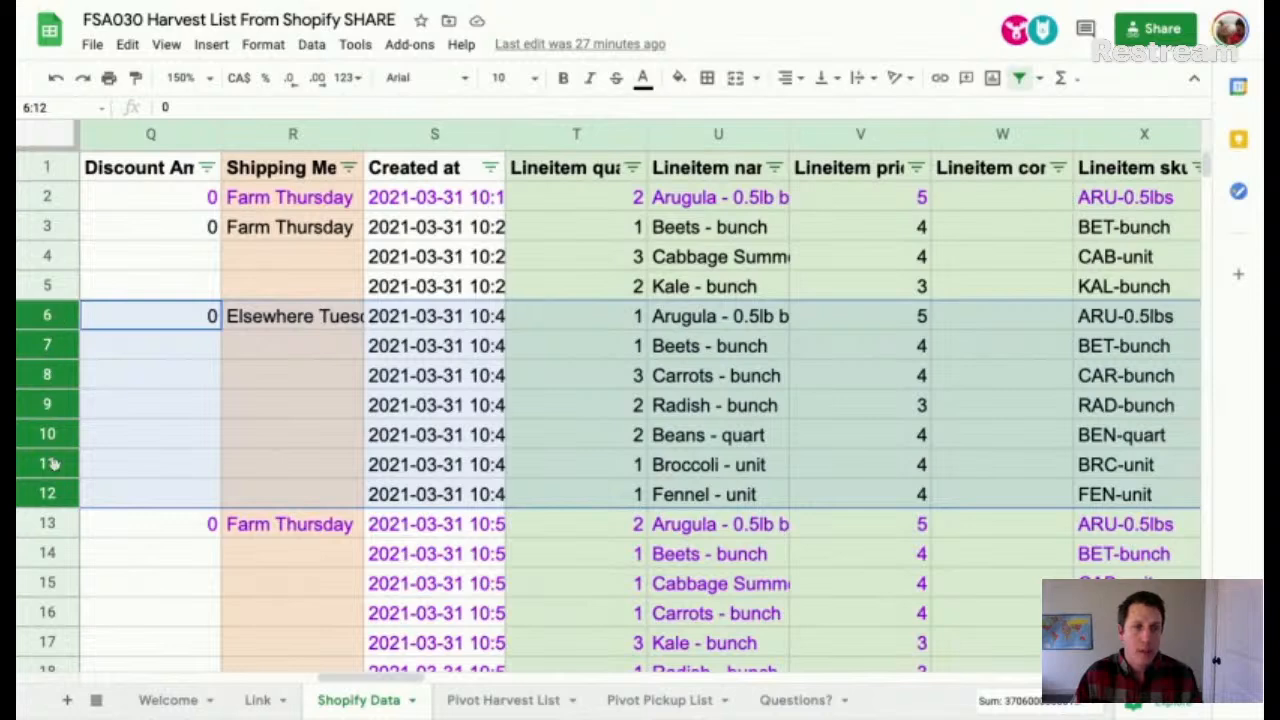
pyautogui.click(310, 316)
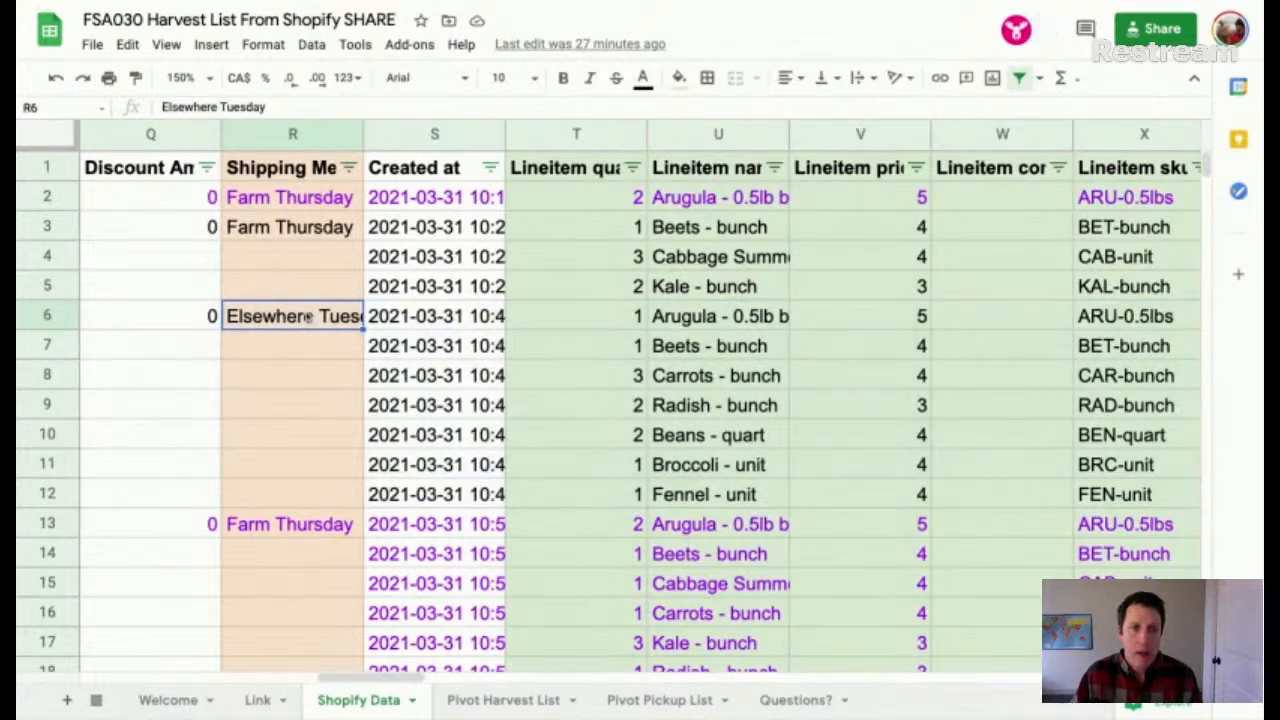
# Step: Inspect the PICKUP formula in cell C2 and highlight the Financial Status column
pyautogui.hscroll(-10, 310, 316)
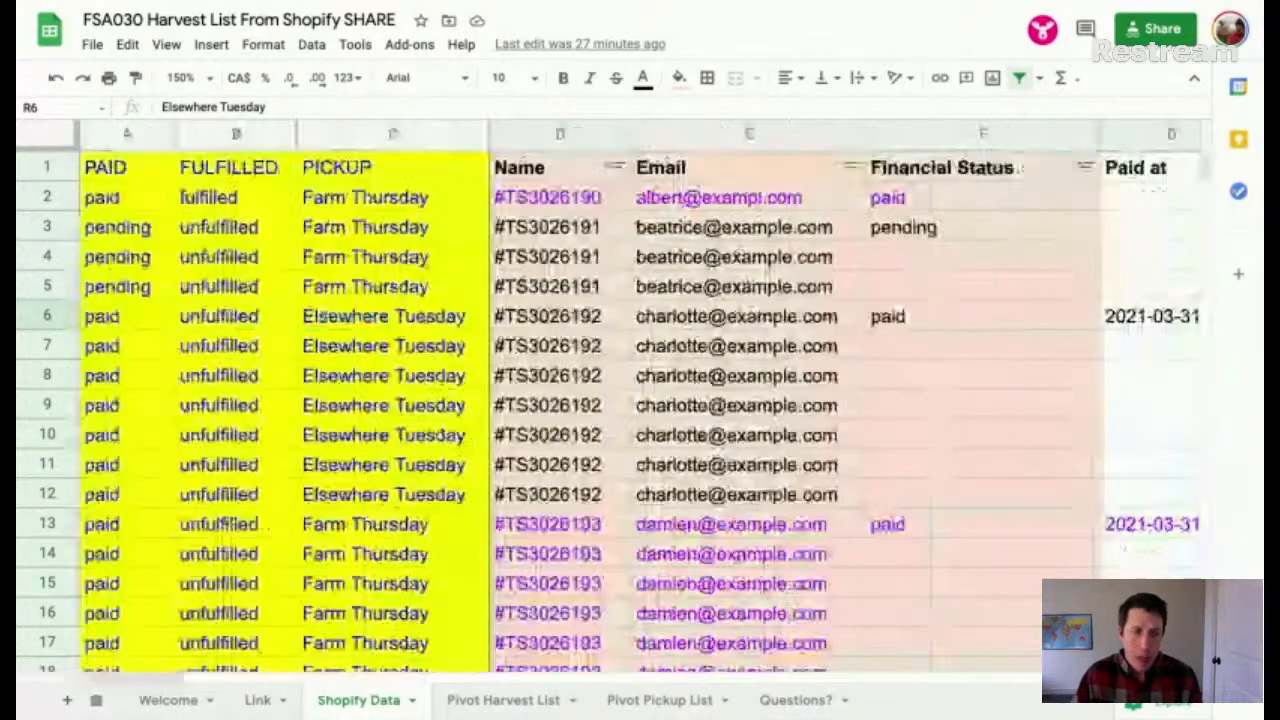
pyautogui.click(352, 201)
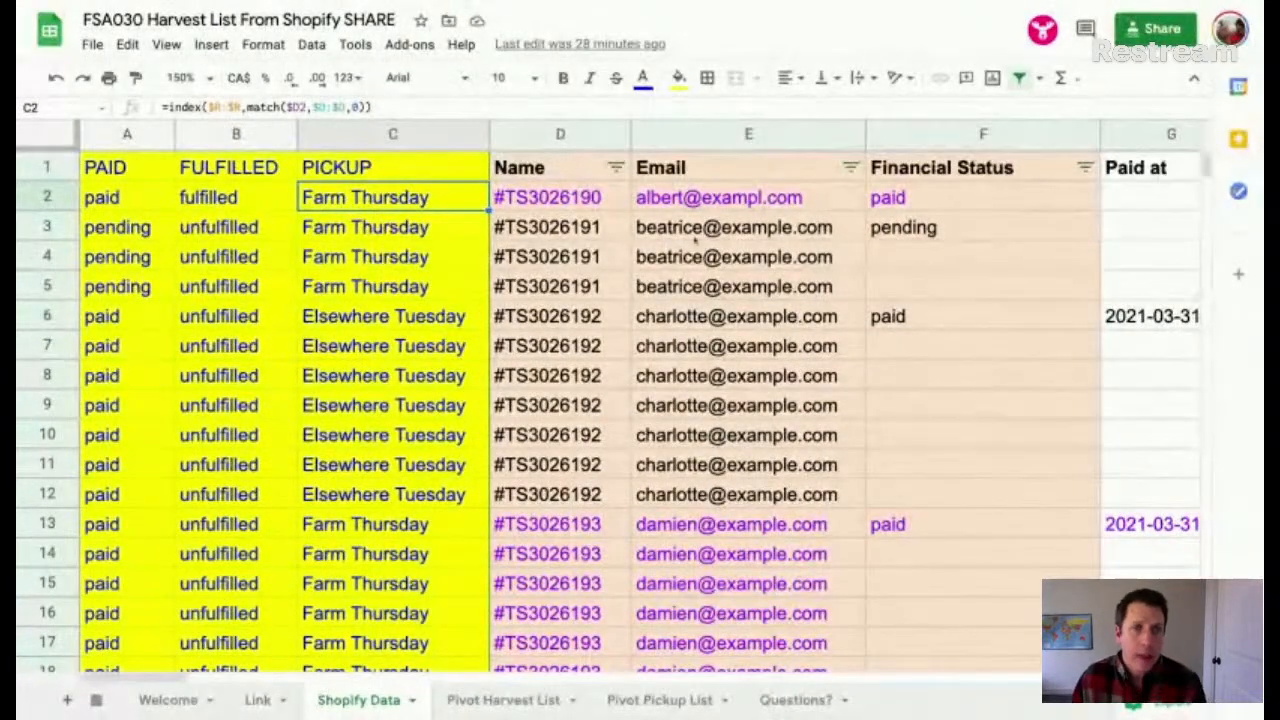
pyautogui.click(986, 134)
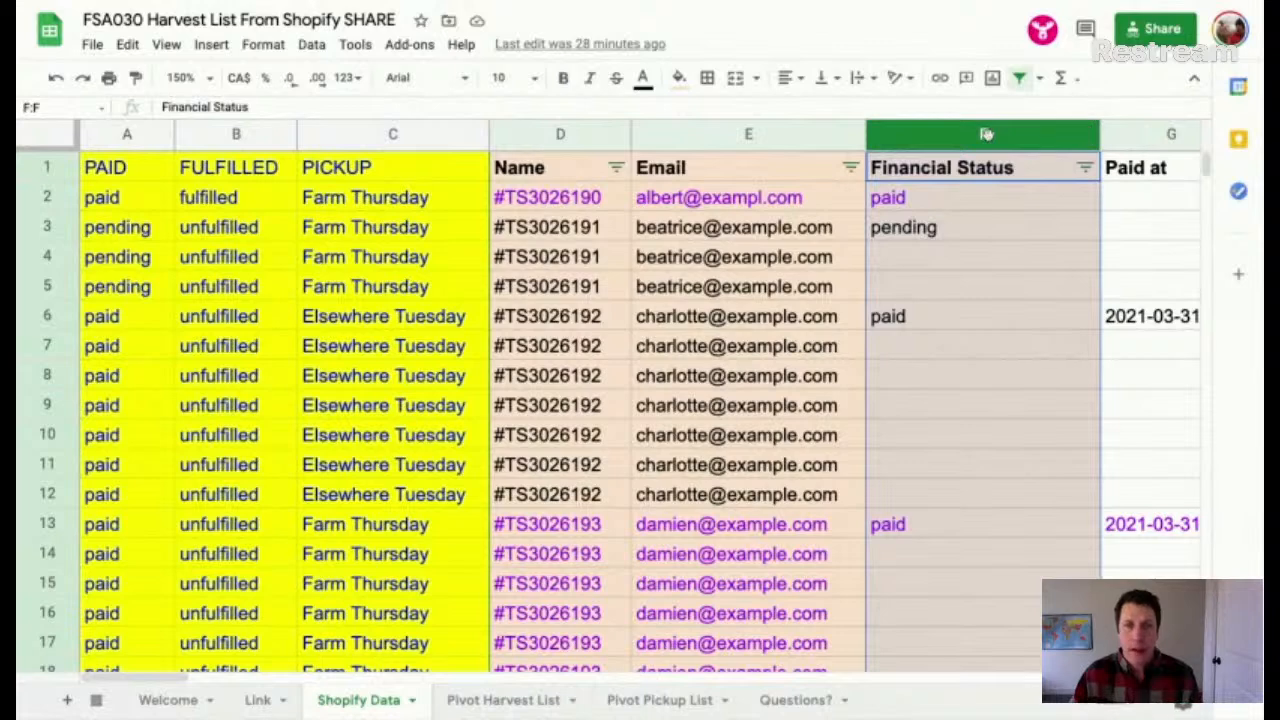
# Step: Clear the PAID column formulas from A2 to A995, keeping the header, and return to A2
pyautogui.click(95, 204)
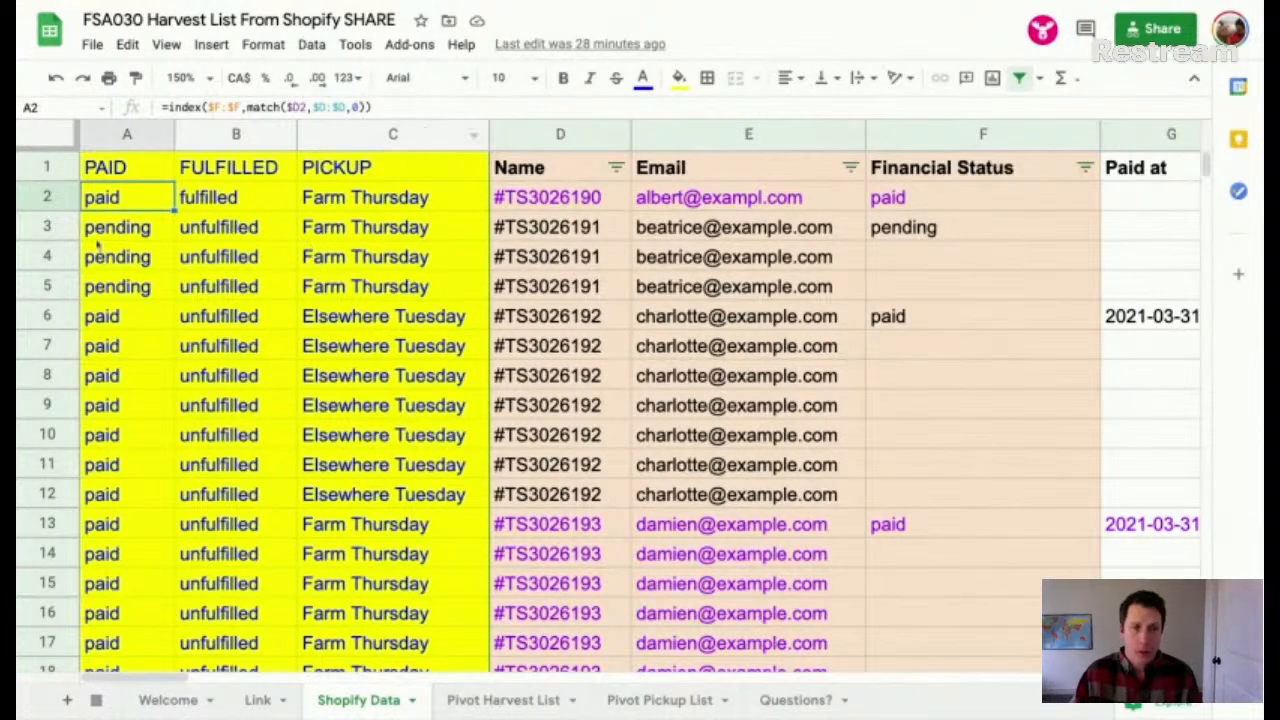
pyautogui.hotkey('ctrl', 'shift', 'Down')
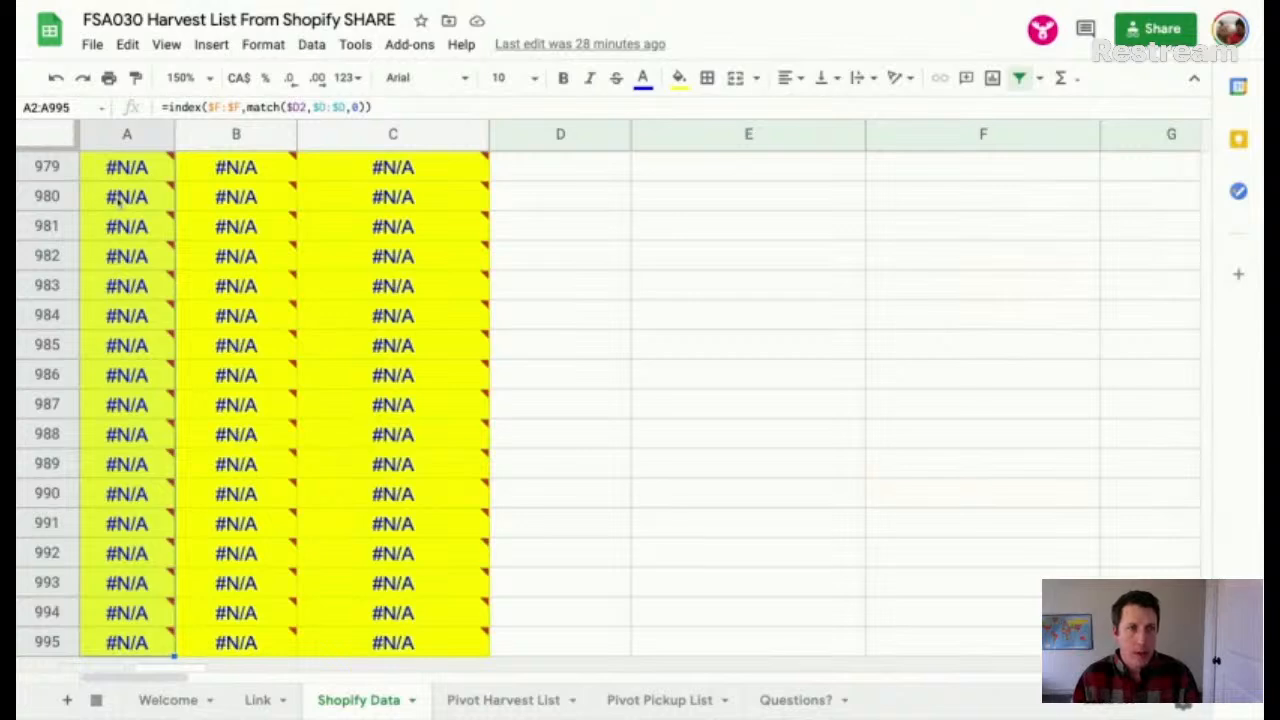
pyautogui.press('Delete')
pyautogui.hotkey('ctrl', 'Up')
pyautogui.press('Down')
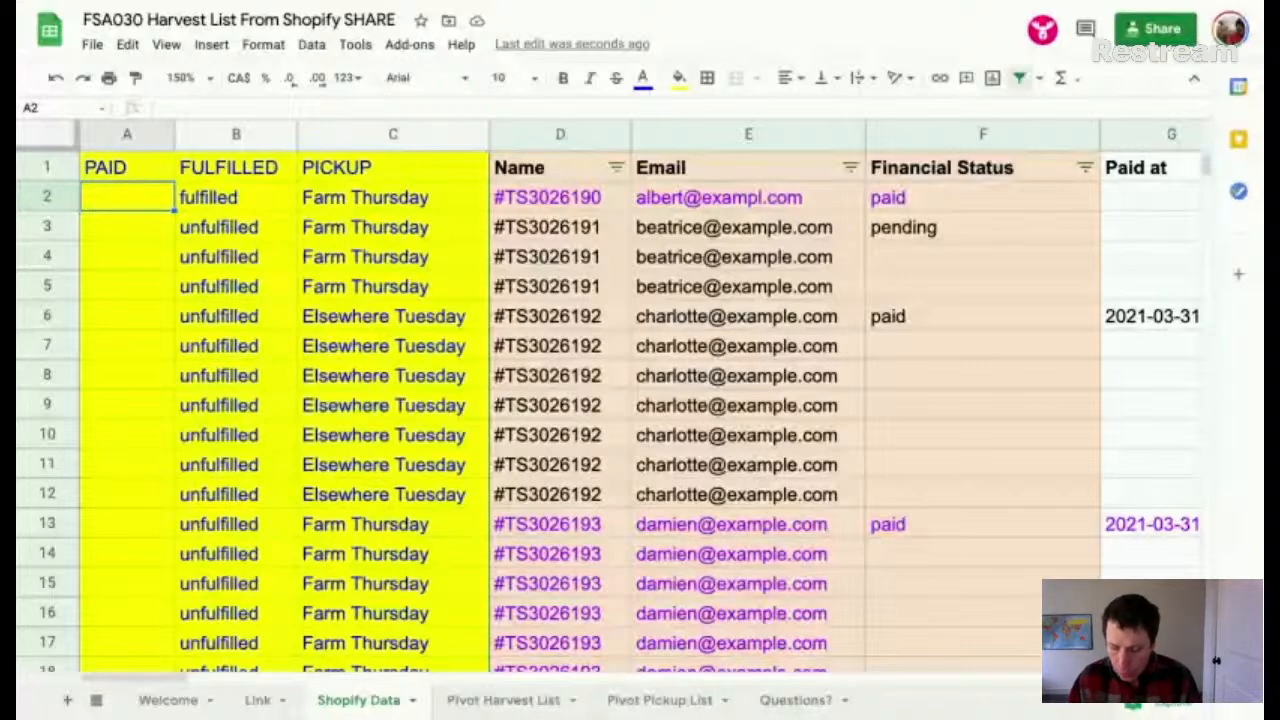
# Step: Begin an INDEX formula in A2 with the Financial Status column F:F as its reference
pyautogui.write('=INDEC')
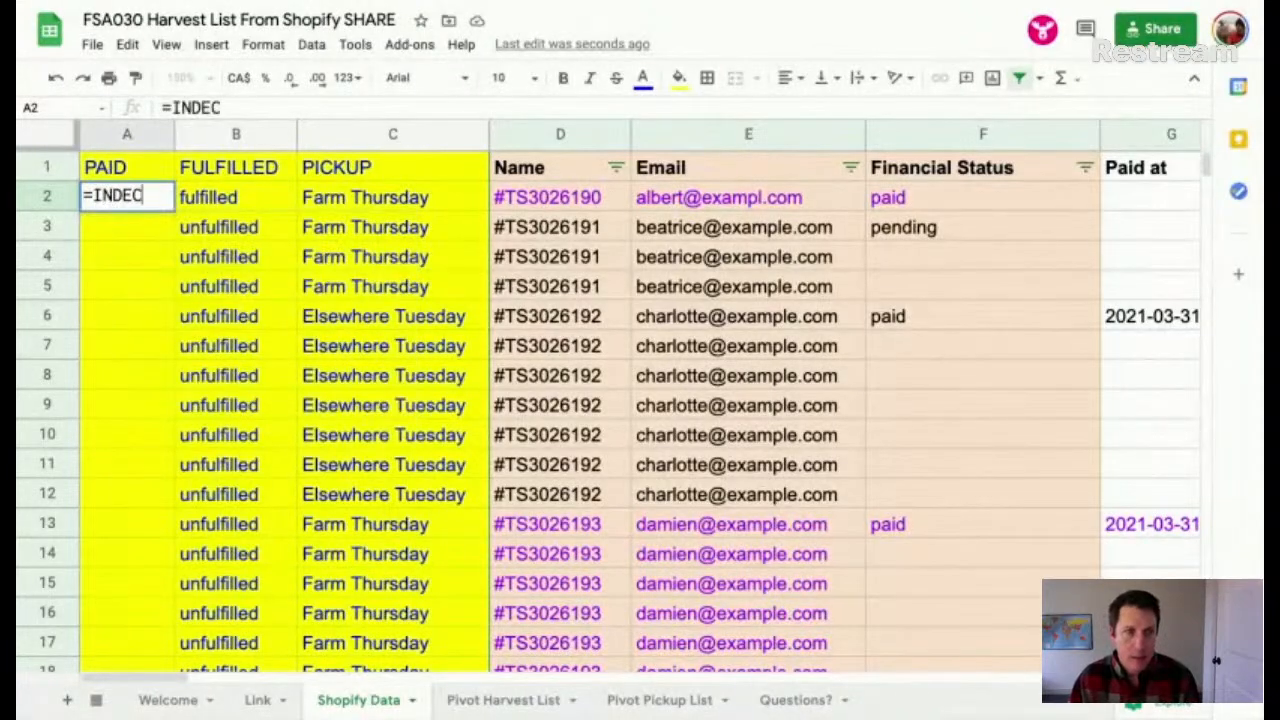
pyautogui.press('BackSpace')
pyautogui.write('X')
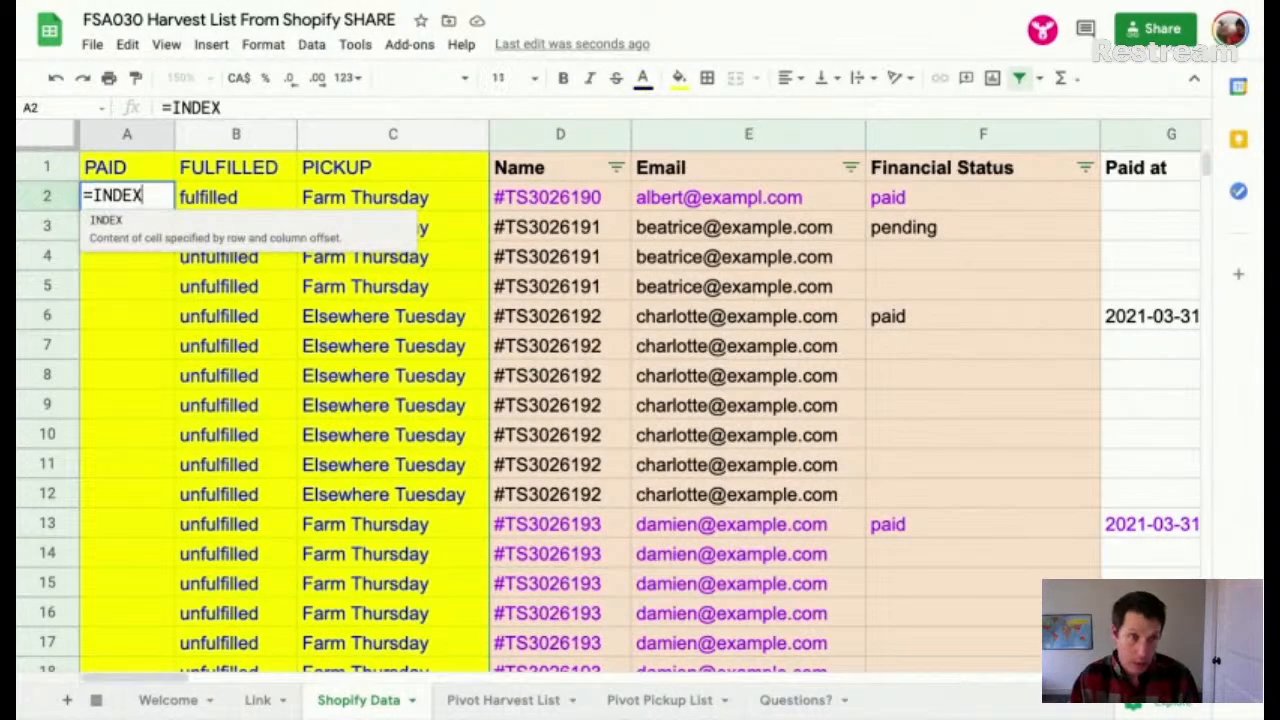
pyautogui.write('(')
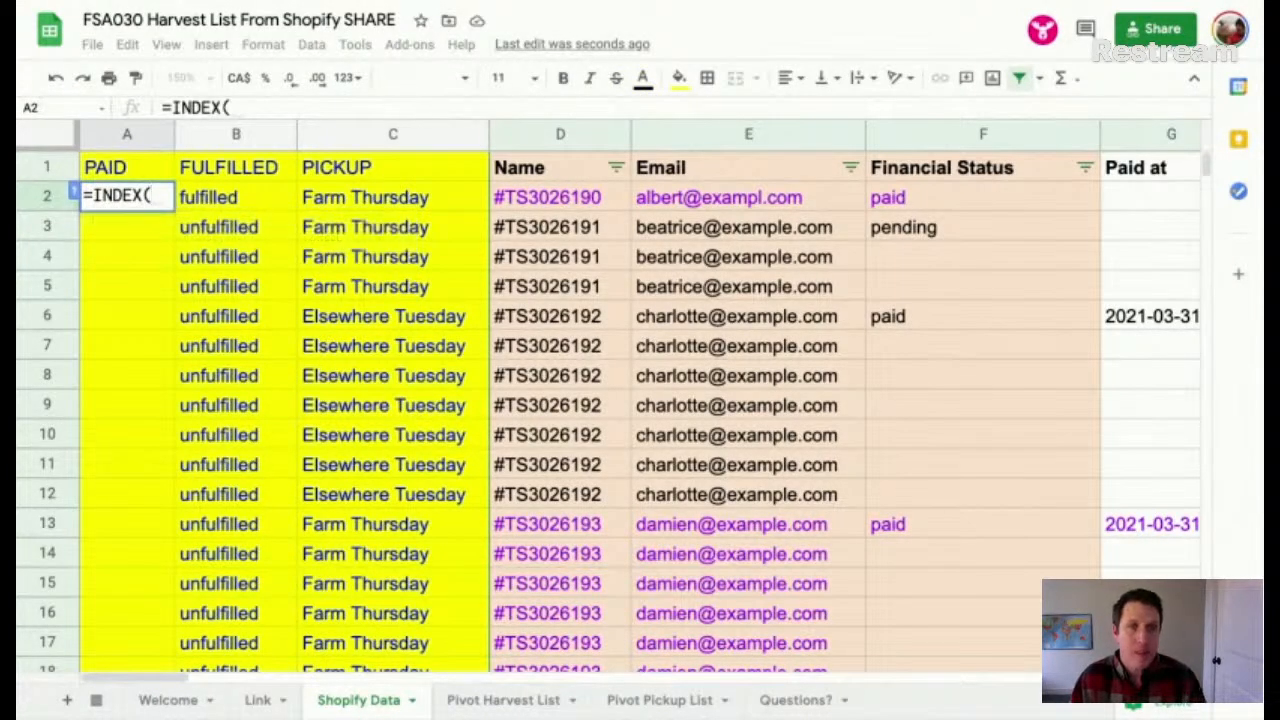
pyautogui.click(956, 135)
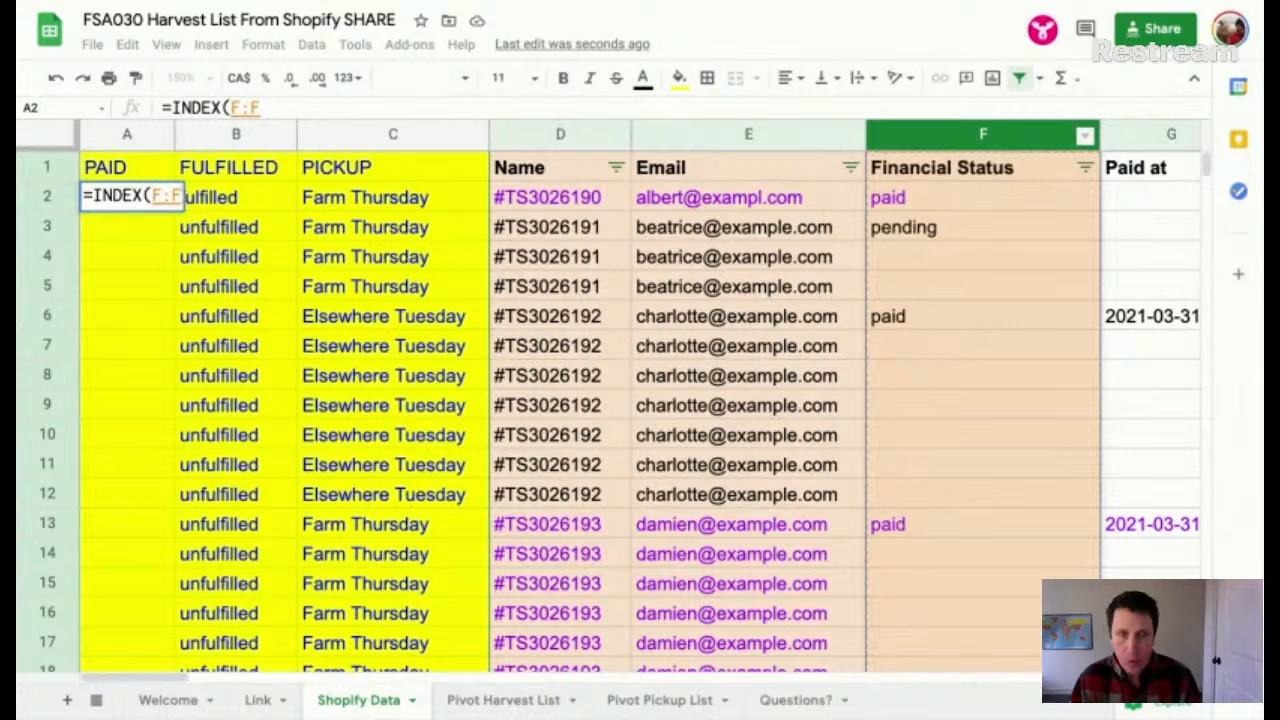
pyautogui.write(',')
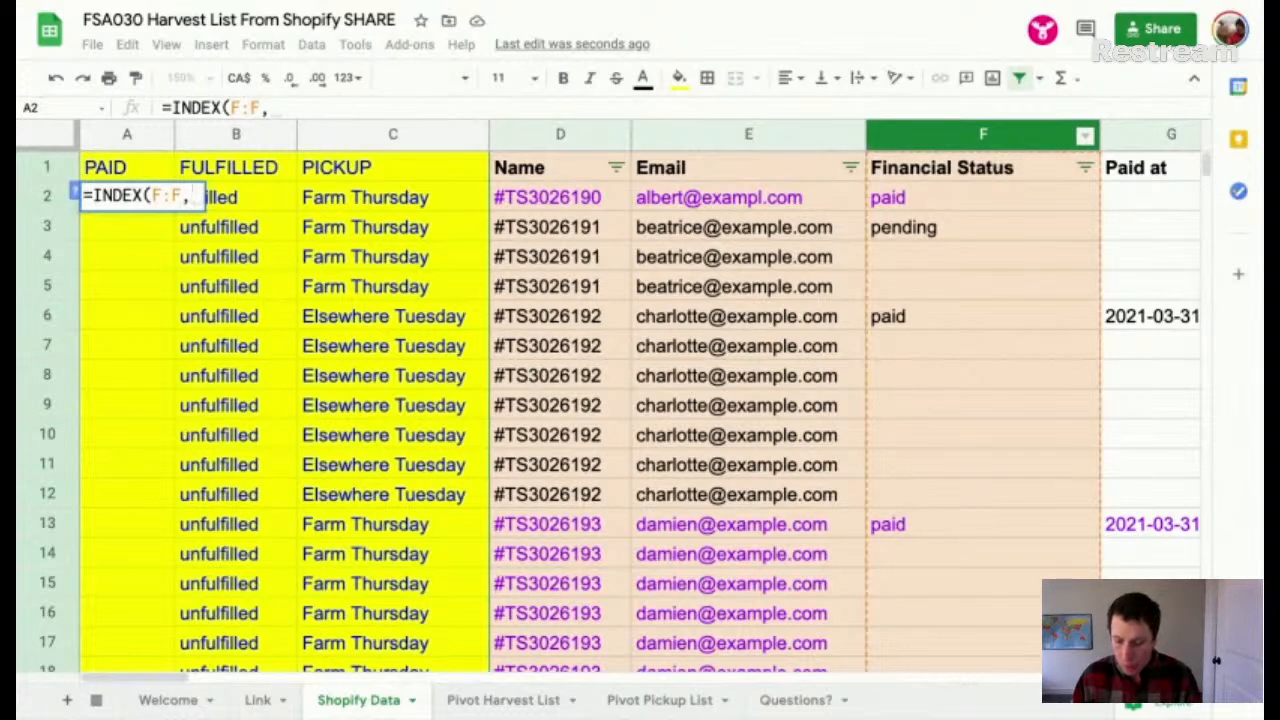
# Step: Nest a MATCH function in the A2 formula with the order name in D2 as its search key
pyautogui.write('MATCH')
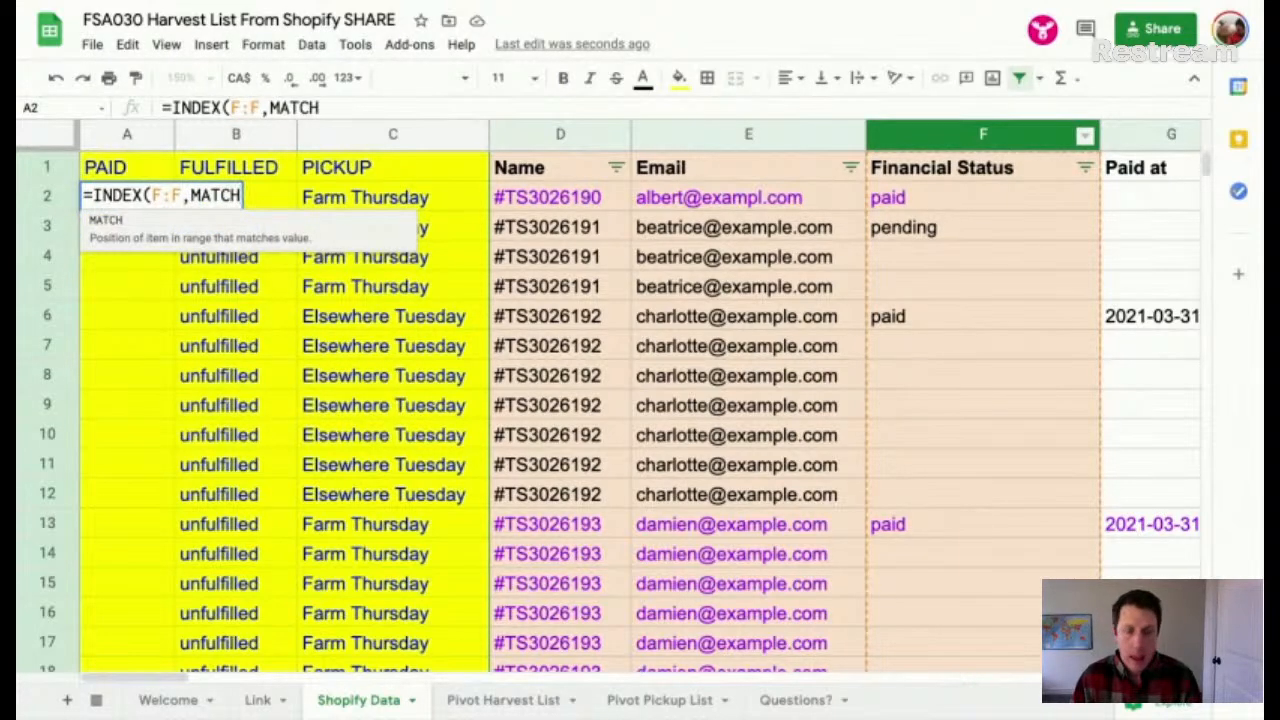
pyautogui.write('(')
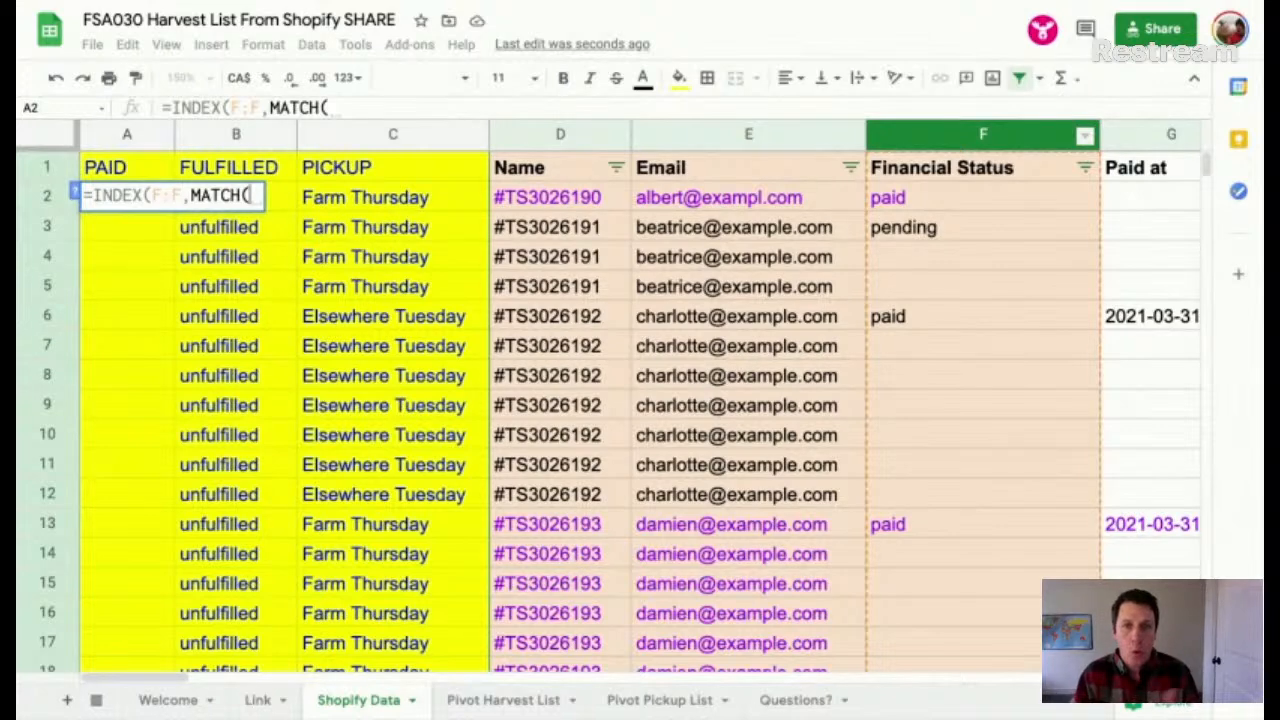
pyautogui.click(548, 132)
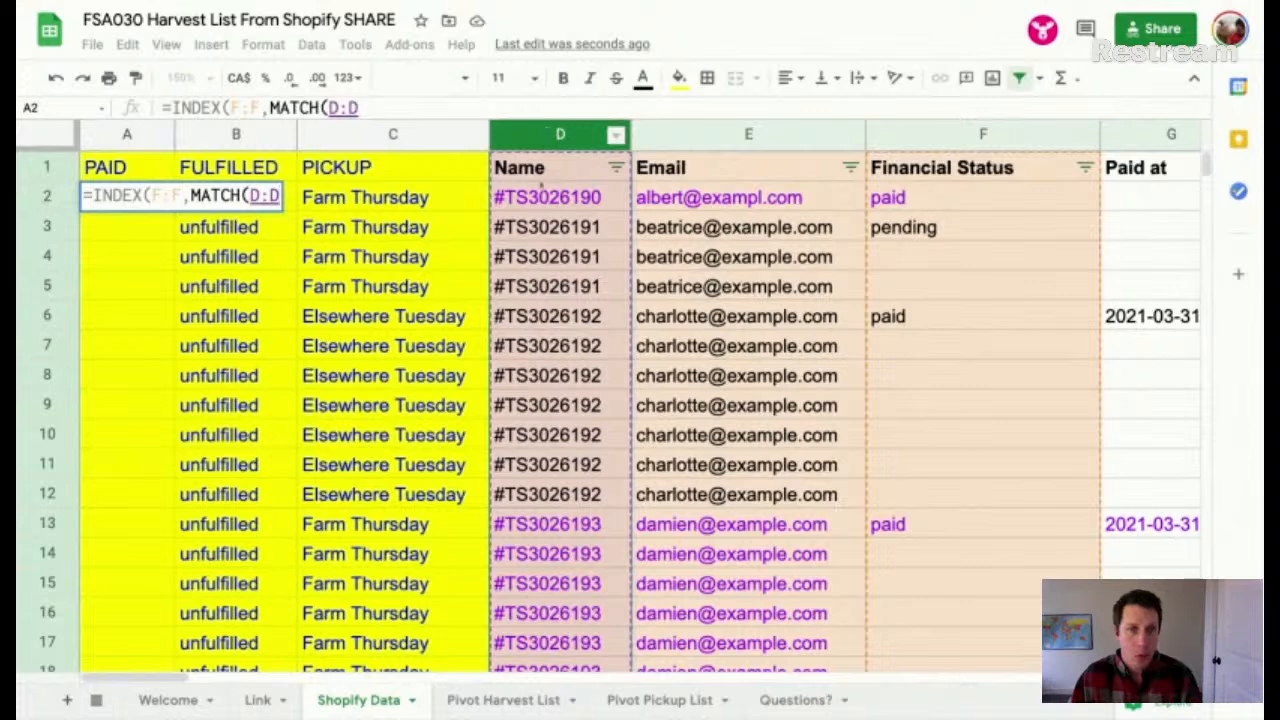
pyautogui.press('BackSpace')
pyautogui.press('BackSpace')
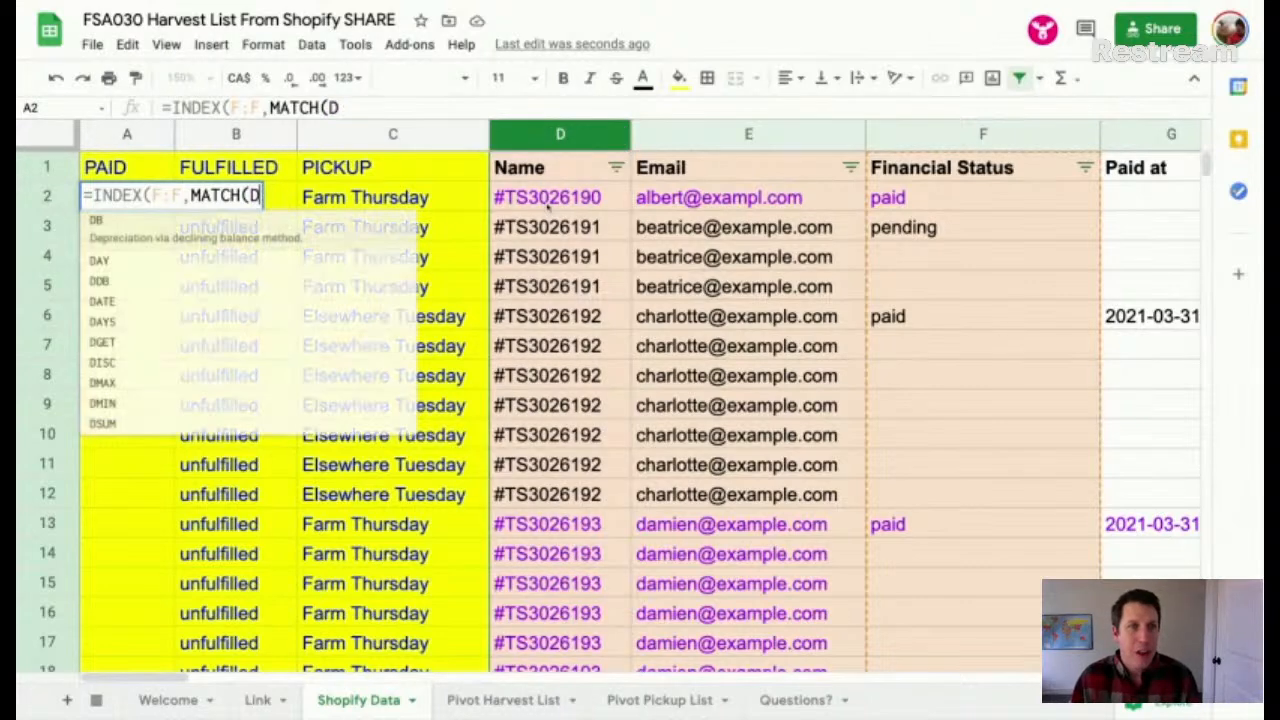
pyautogui.press('BackSpace')
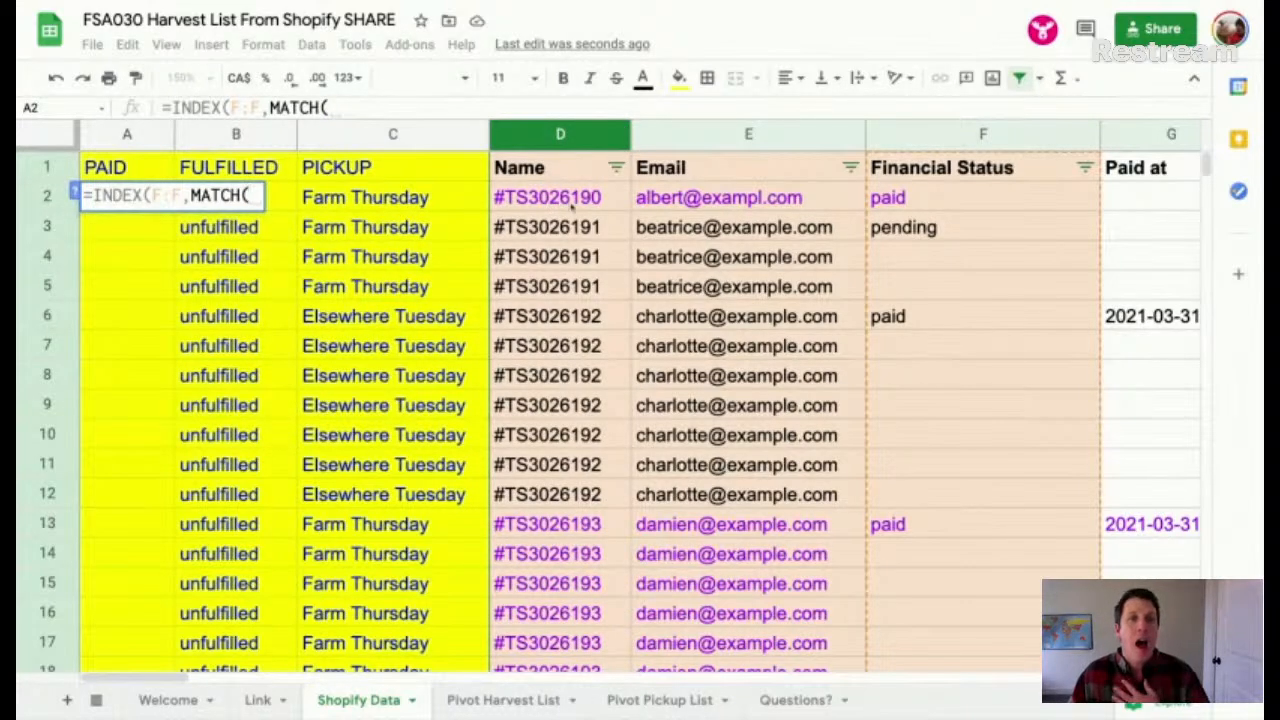
pyautogui.click(572, 201)
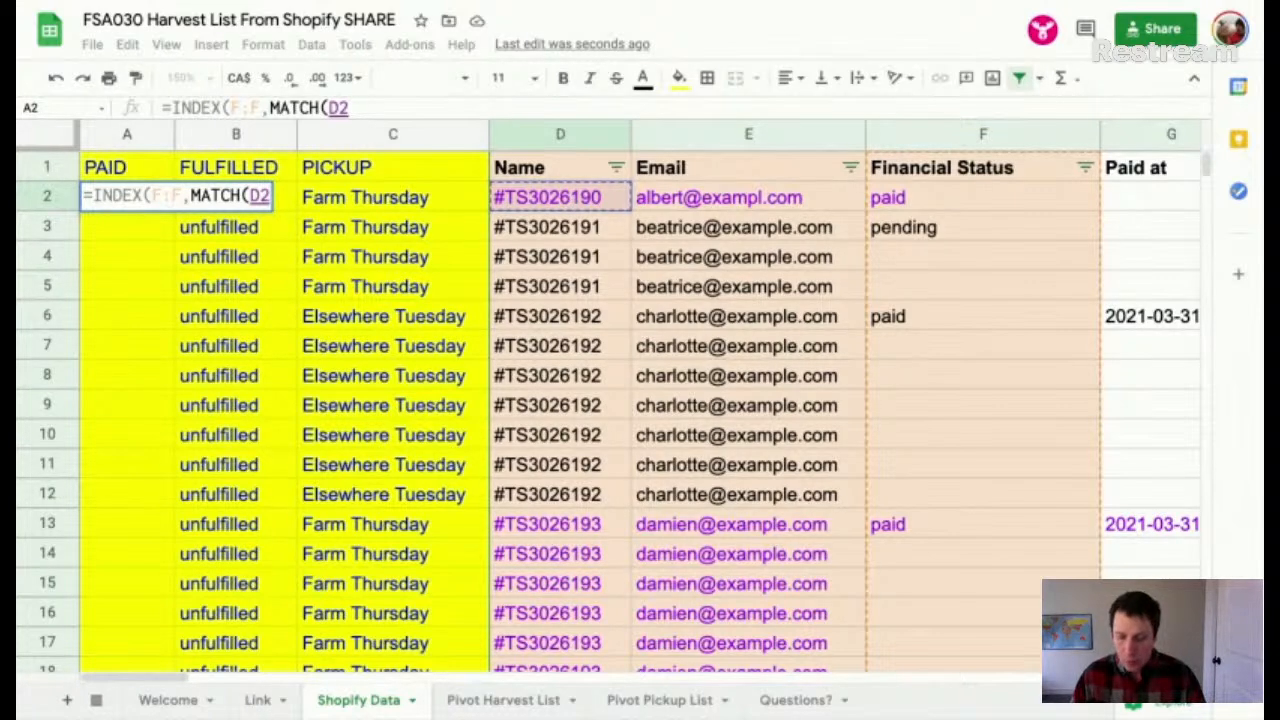
# Step: Complete the A2 formula as =INDEX(F:F,MATCH(D2,D:D,0)), using the Name column as lookup range and 0 for an exact match
pyautogui.write(',')
pyautogui.click(566, 141)
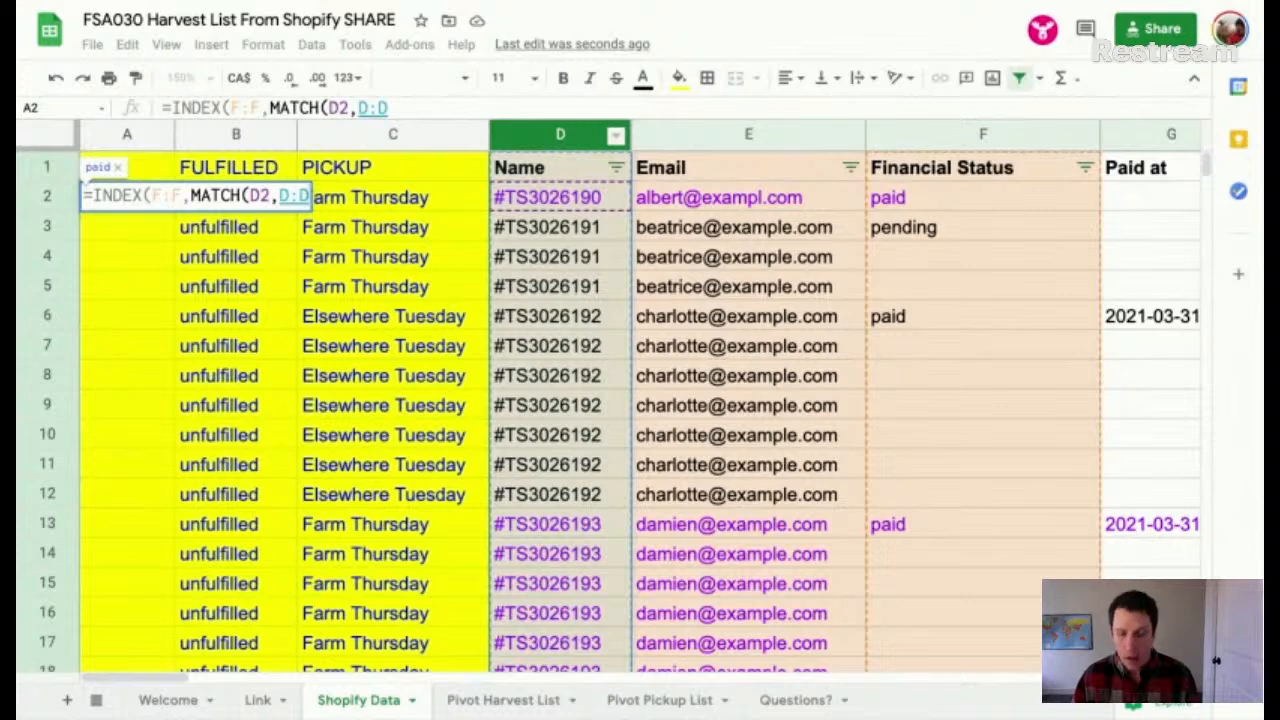
pyautogui.write(',')
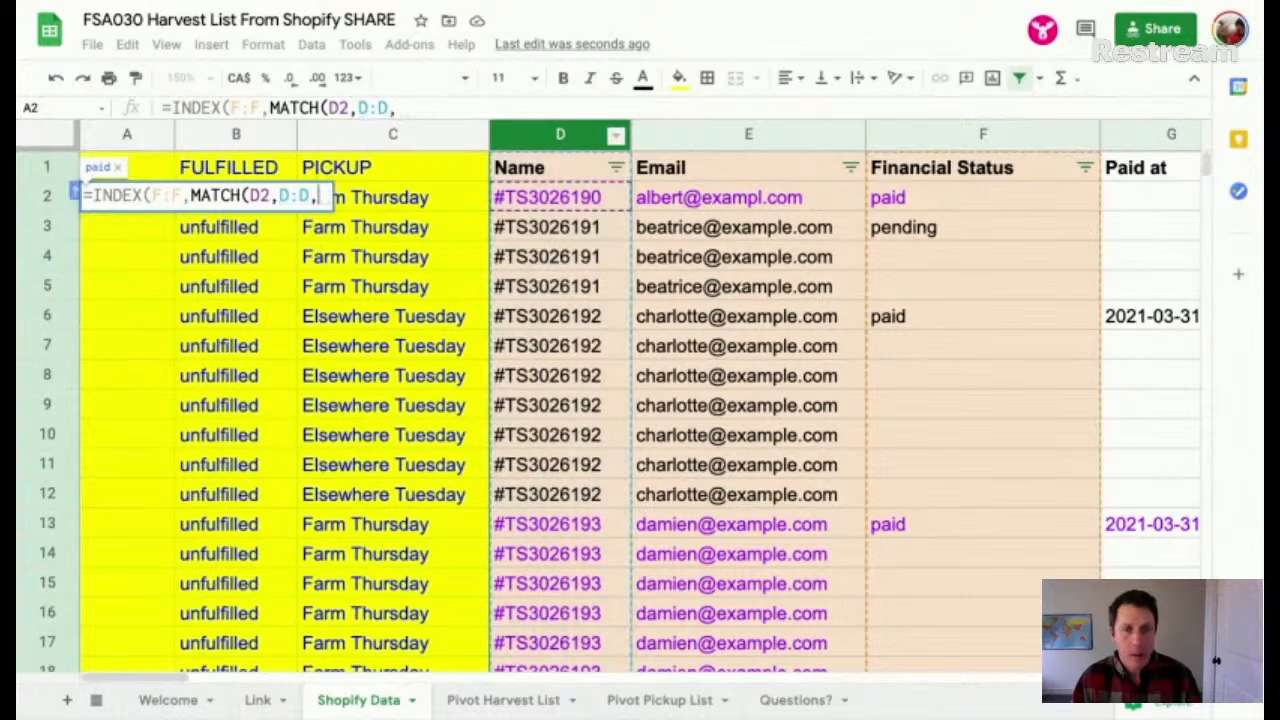
pyautogui.write('0')
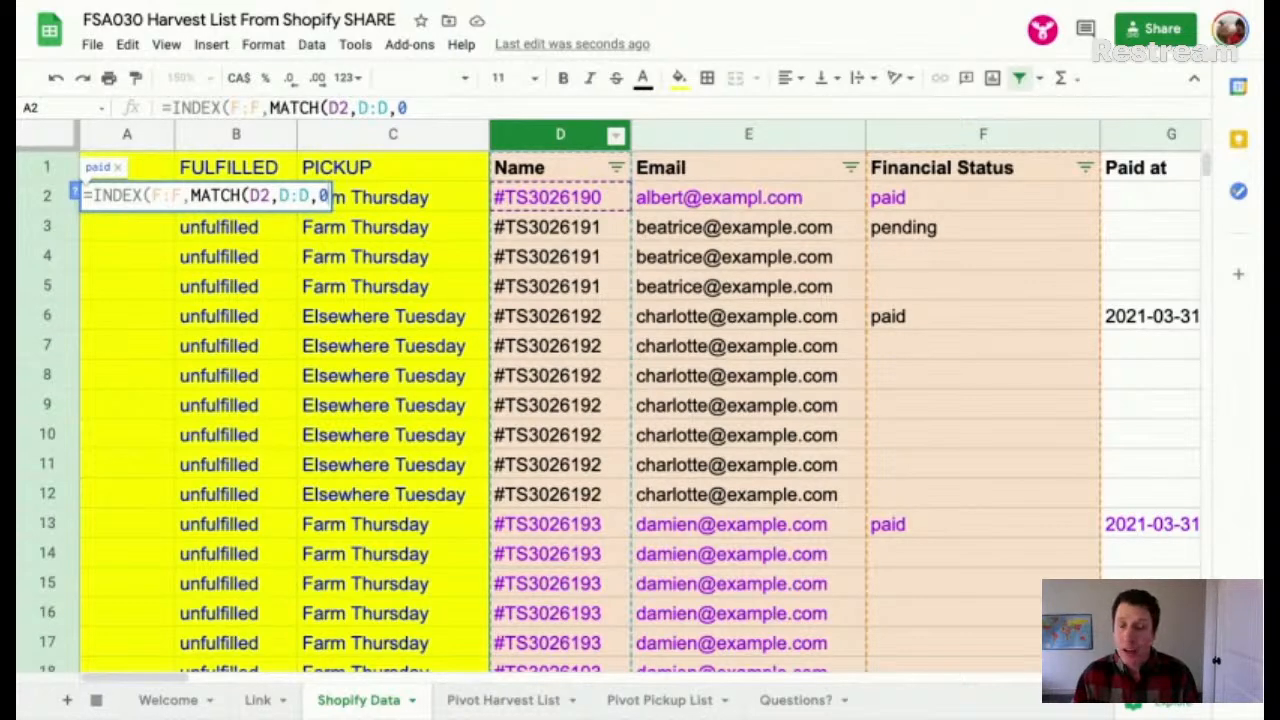
pyautogui.write('))')
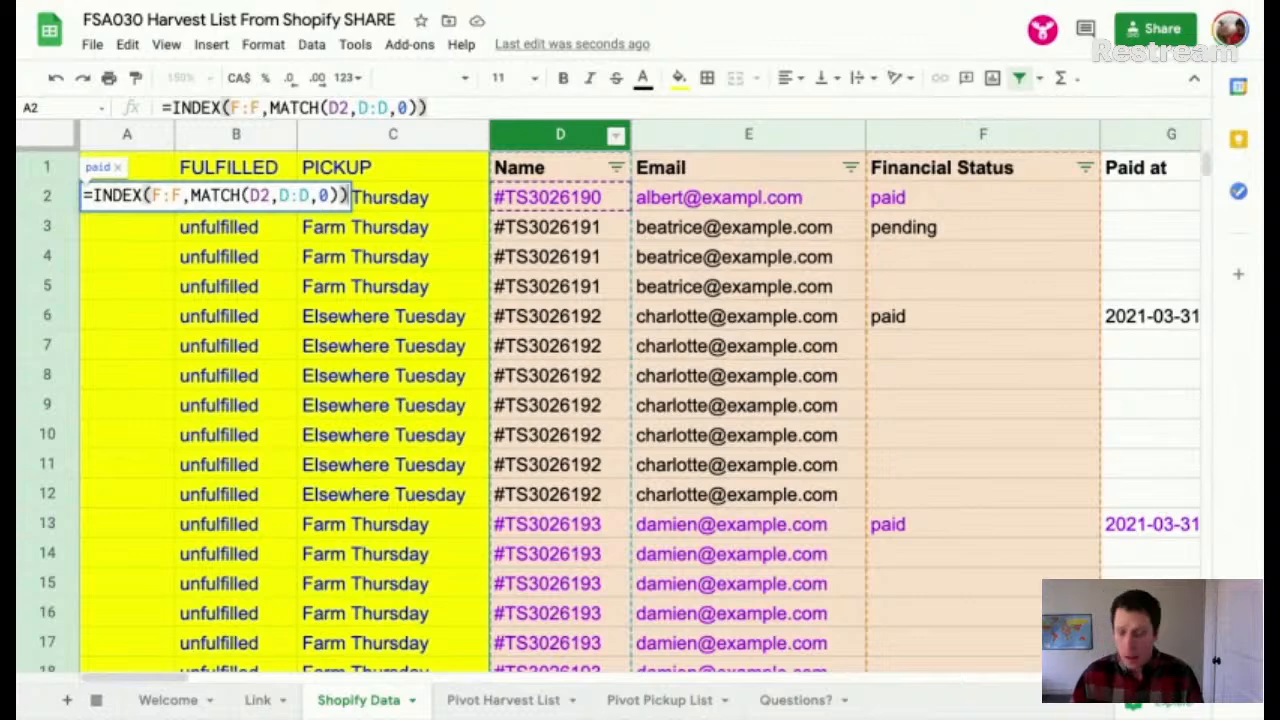
pyautogui.press('Return')
pyautogui.press('Up')
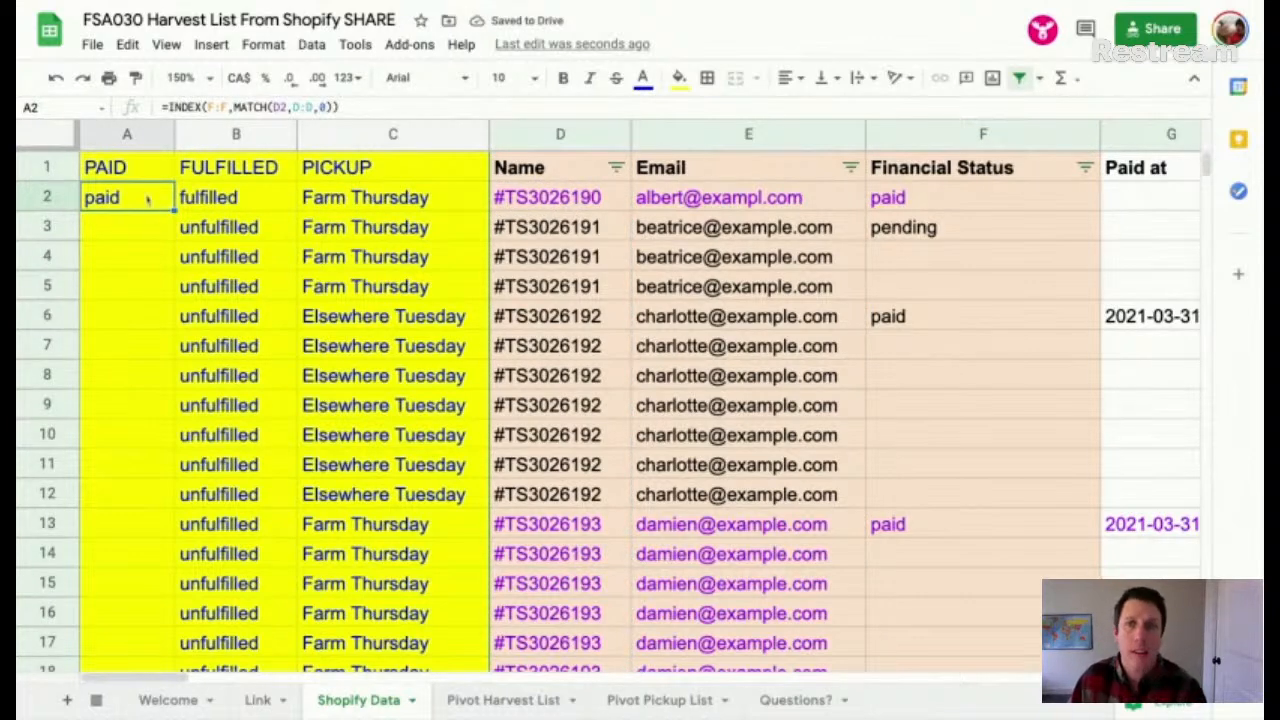
# Step: Review the formula's references by highlighting the Financial Status column, the Name column and the order name in D2
pyautogui.click(930, 131)
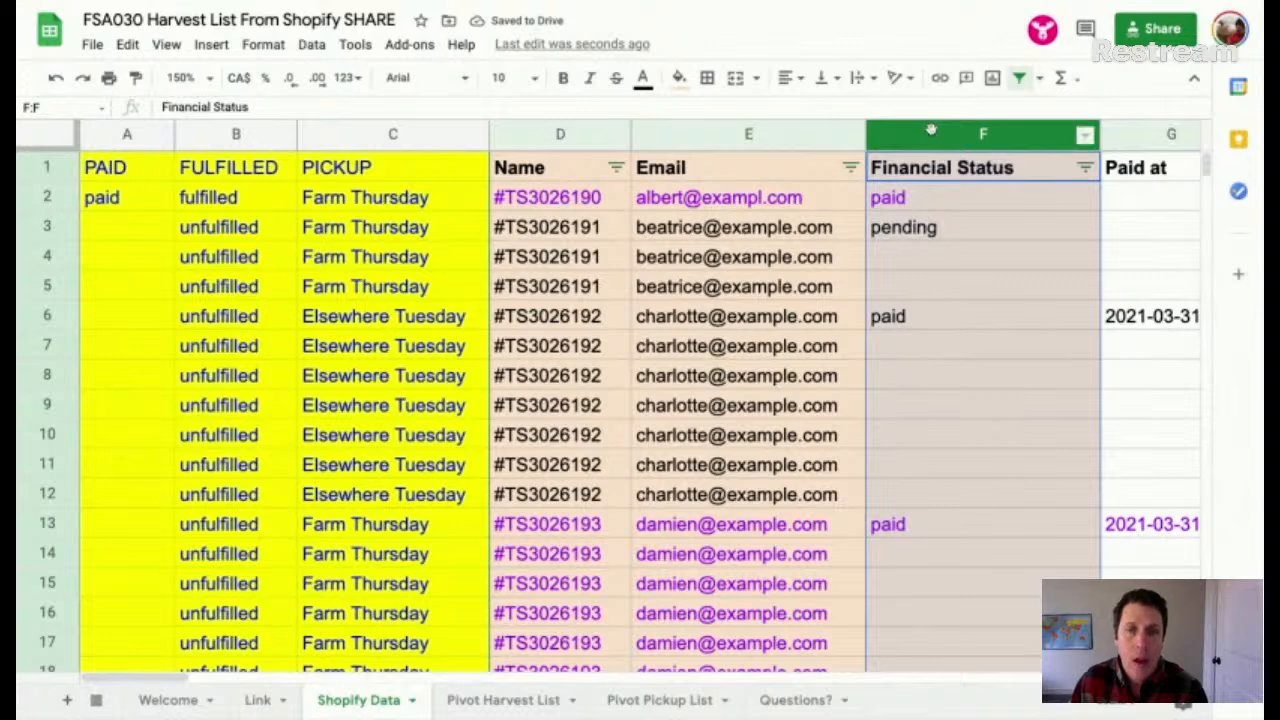
pyautogui.click(545, 130)
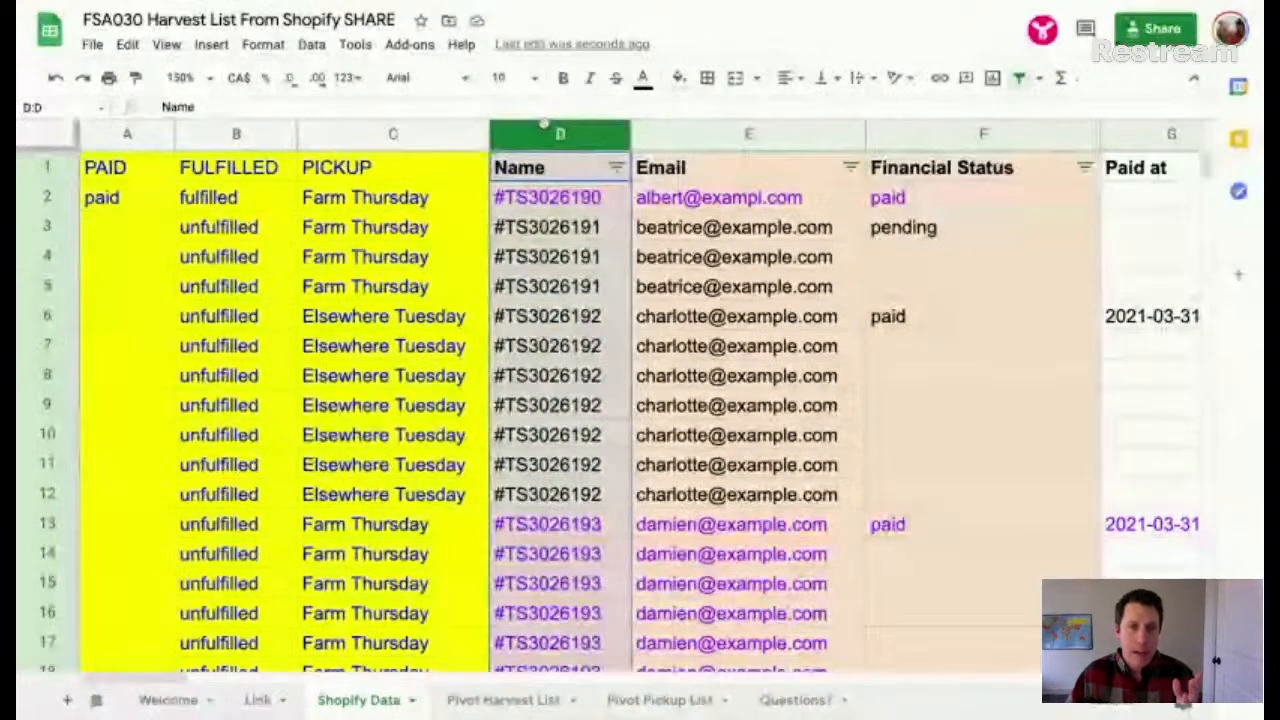
pyautogui.click(570, 198)
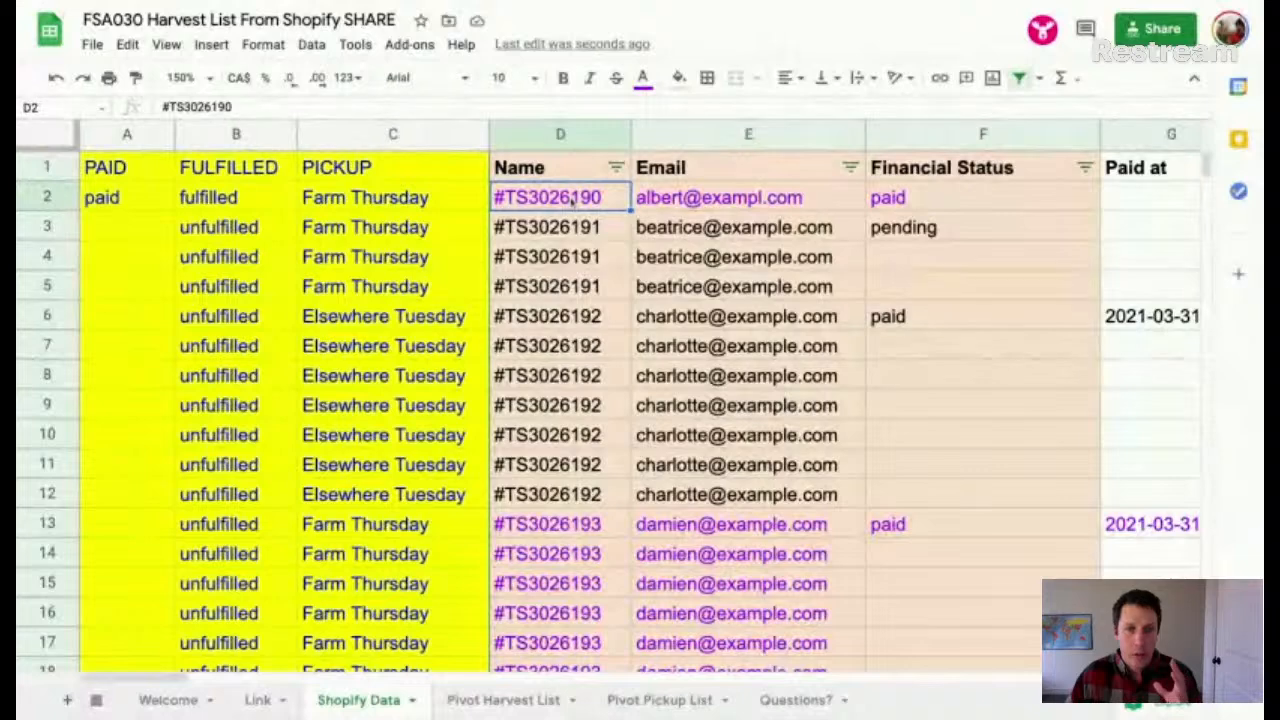
pyautogui.doubleClick(616, 199)
pyautogui.doubleClick(614, 196)
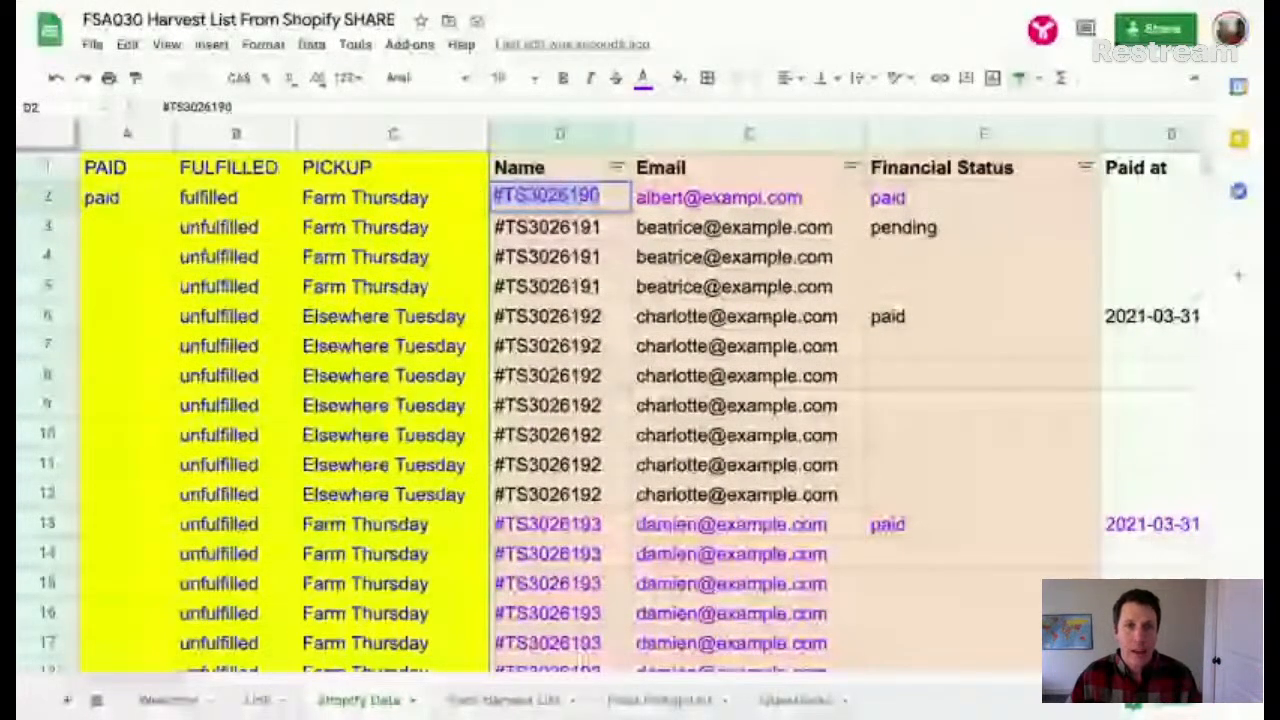
pyautogui.click(574, 136)
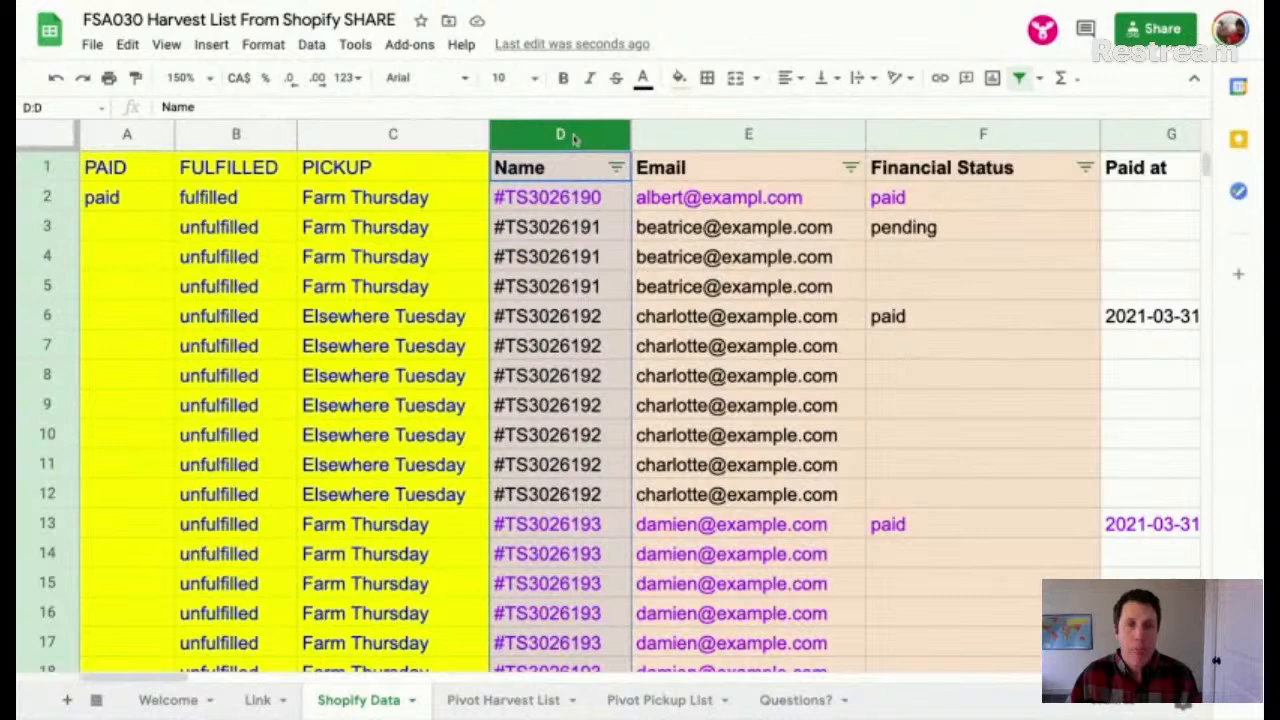
pyautogui.click(574, 197)
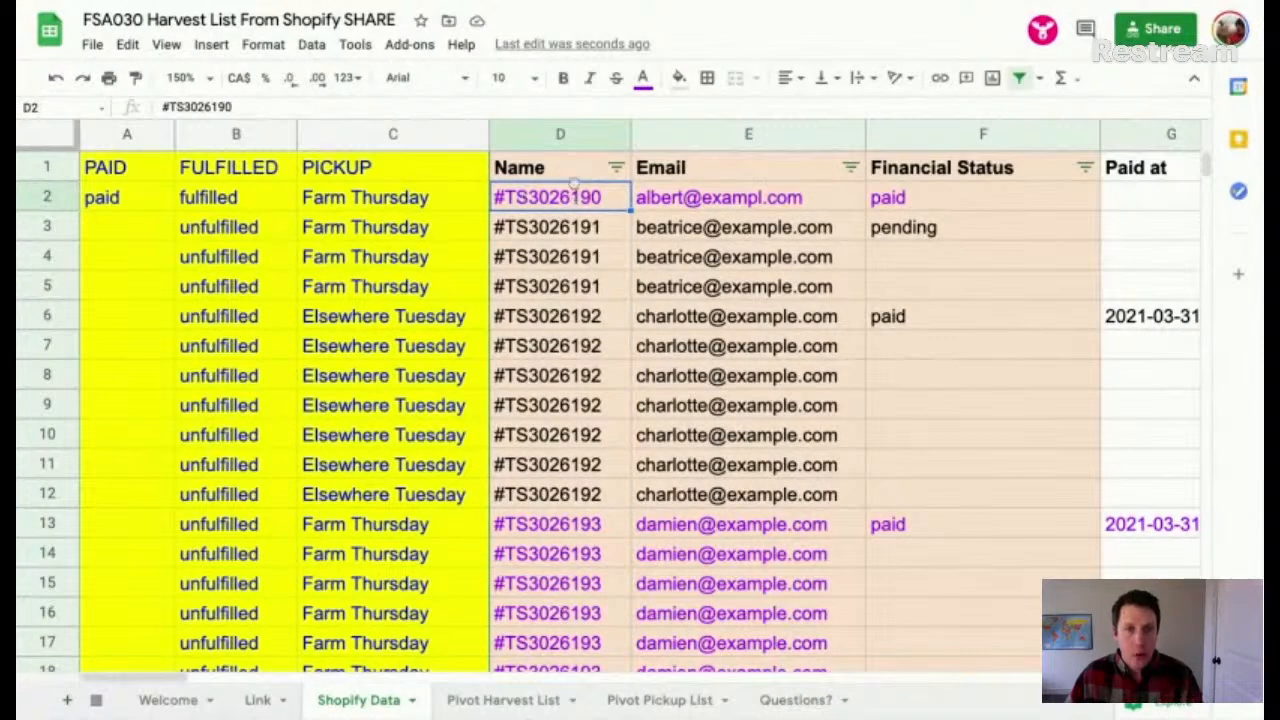
# Step: Replace the financial status in F2 with BROCCOLI and check the formula result in A2
pyautogui.click(962, 204)
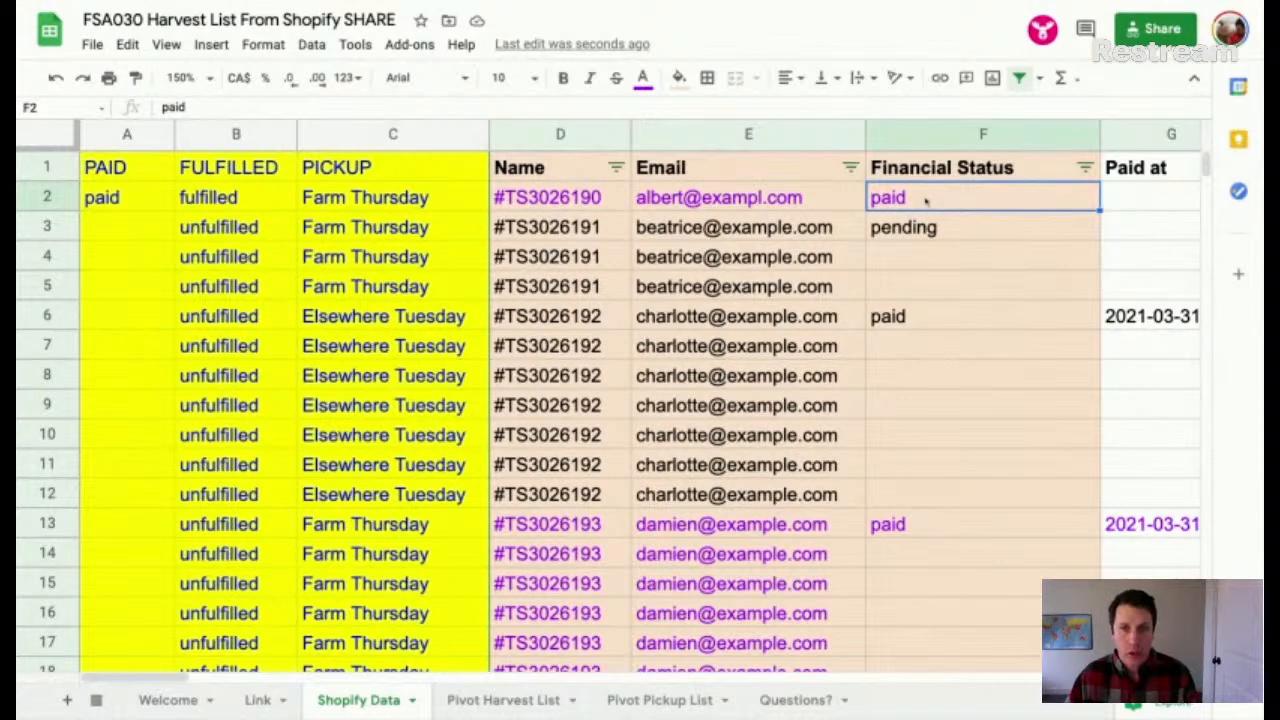
pyautogui.doubleClick(926, 201)
pyautogui.moveTo(926, 201); pyautogui.dragTo(854, 196)
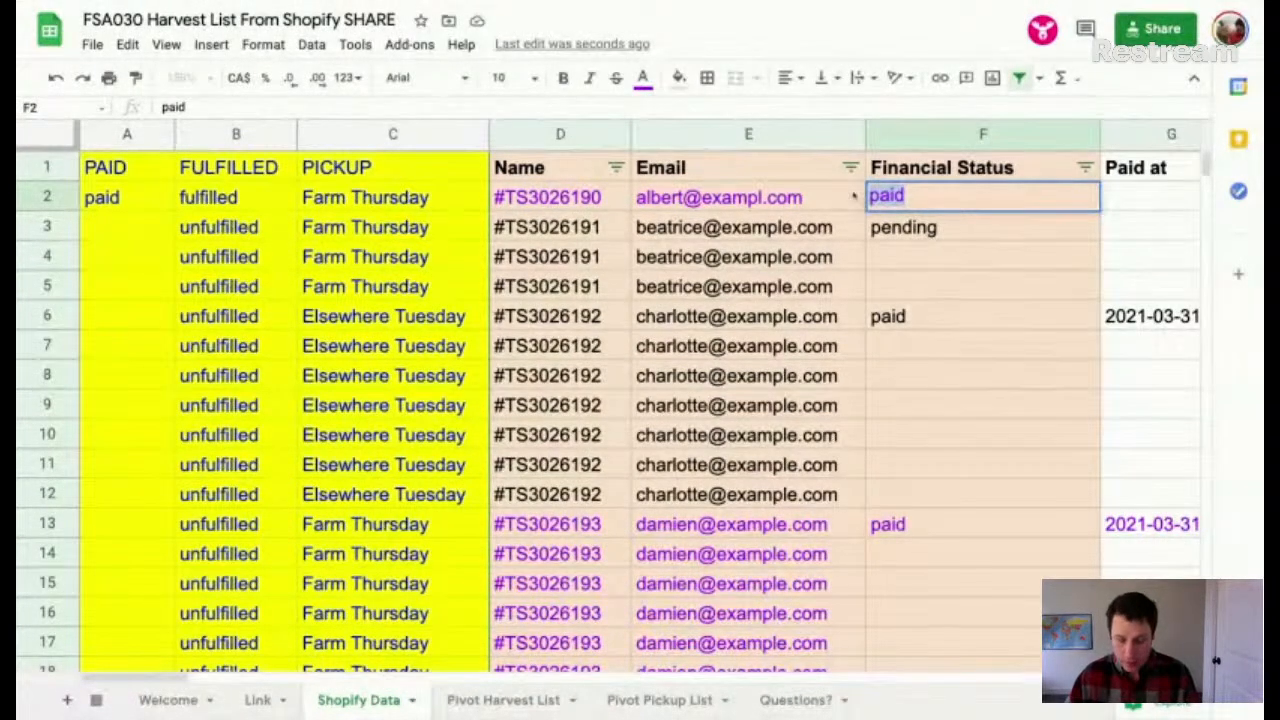
pyautogui.write('BROCCOLI')
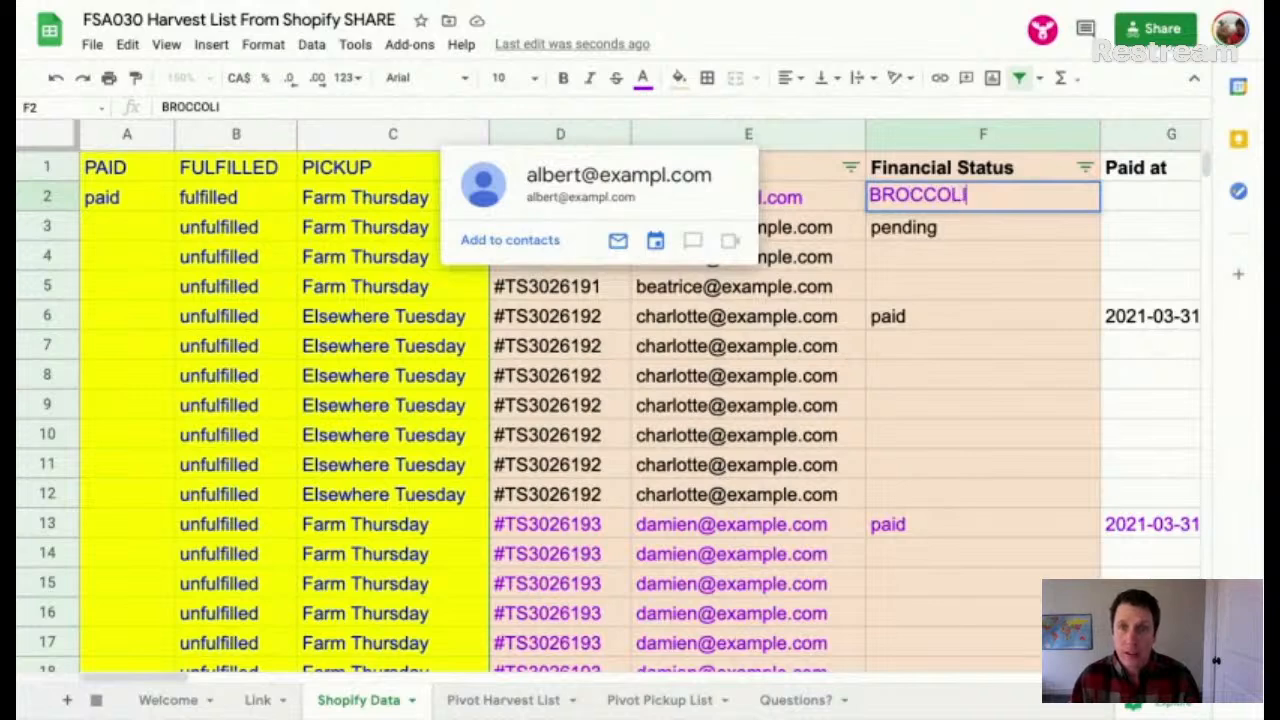
pyautogui.press('Return')
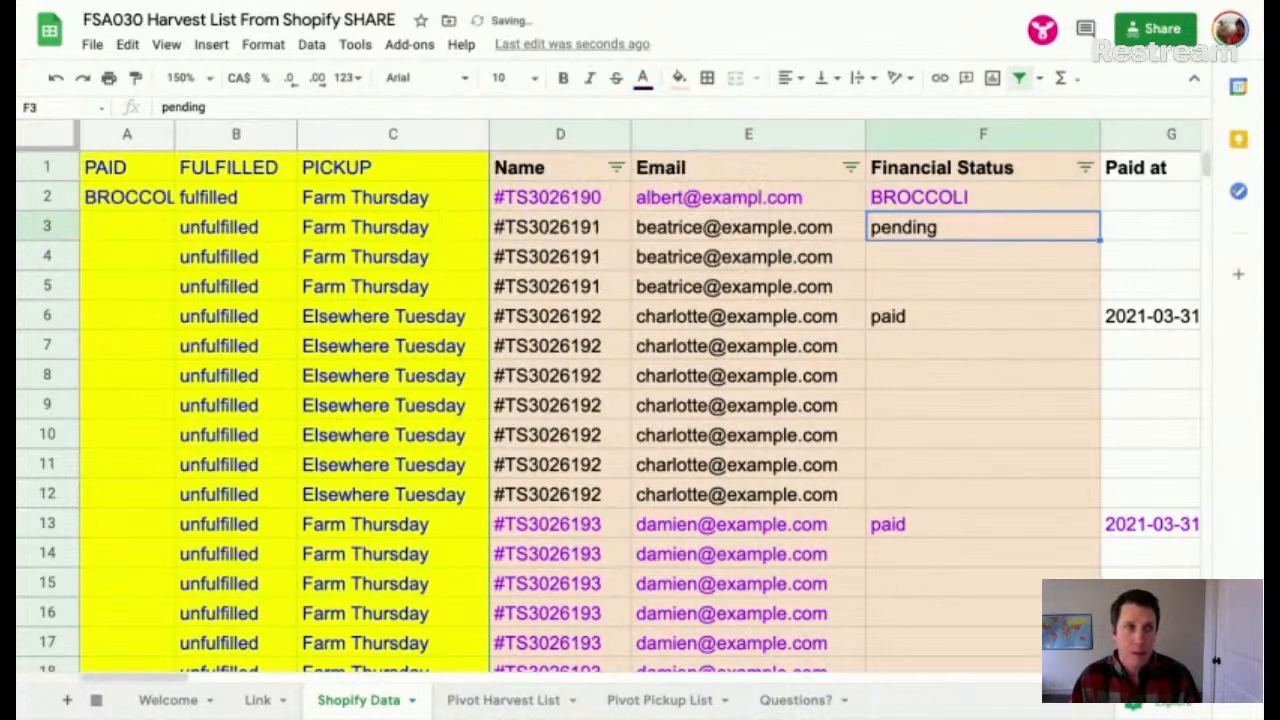
pyautogui.click(150, 198)
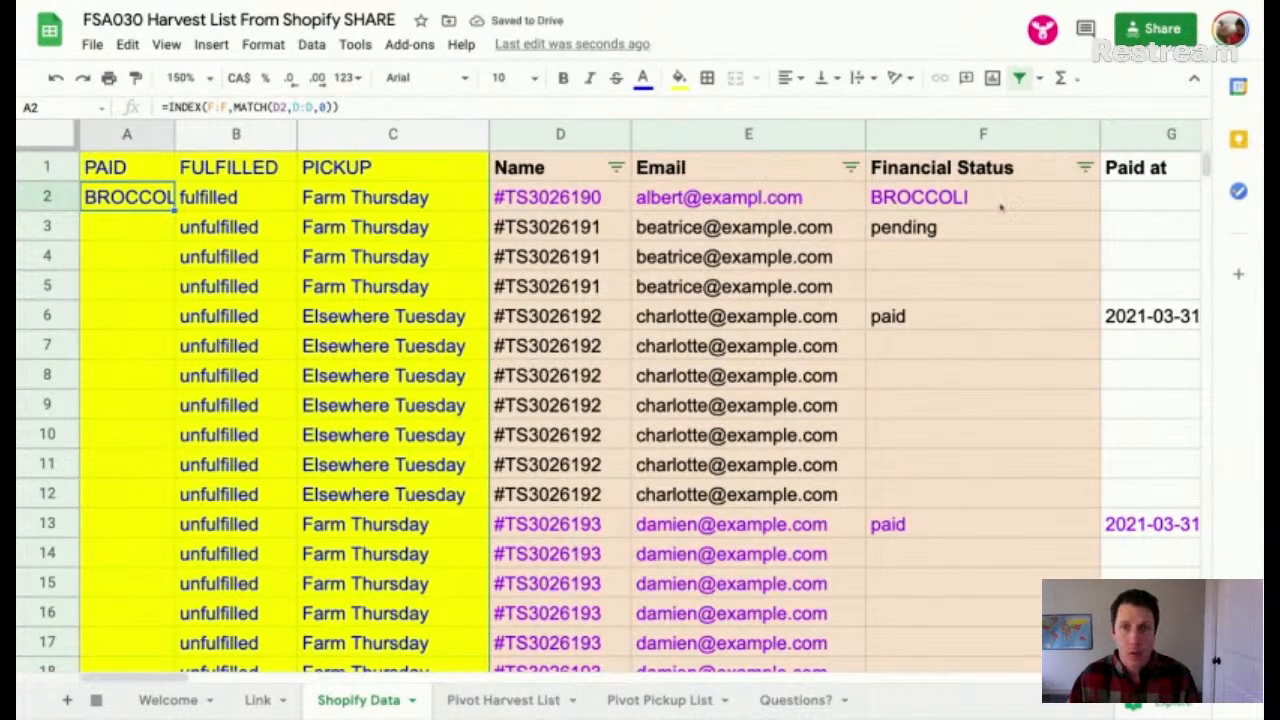
# Step: Undo the test entry in the first order's Financial Status cell, F2
pyautogui.click(998, 206)
pyautogui.hotkey('ctrl', 'z')
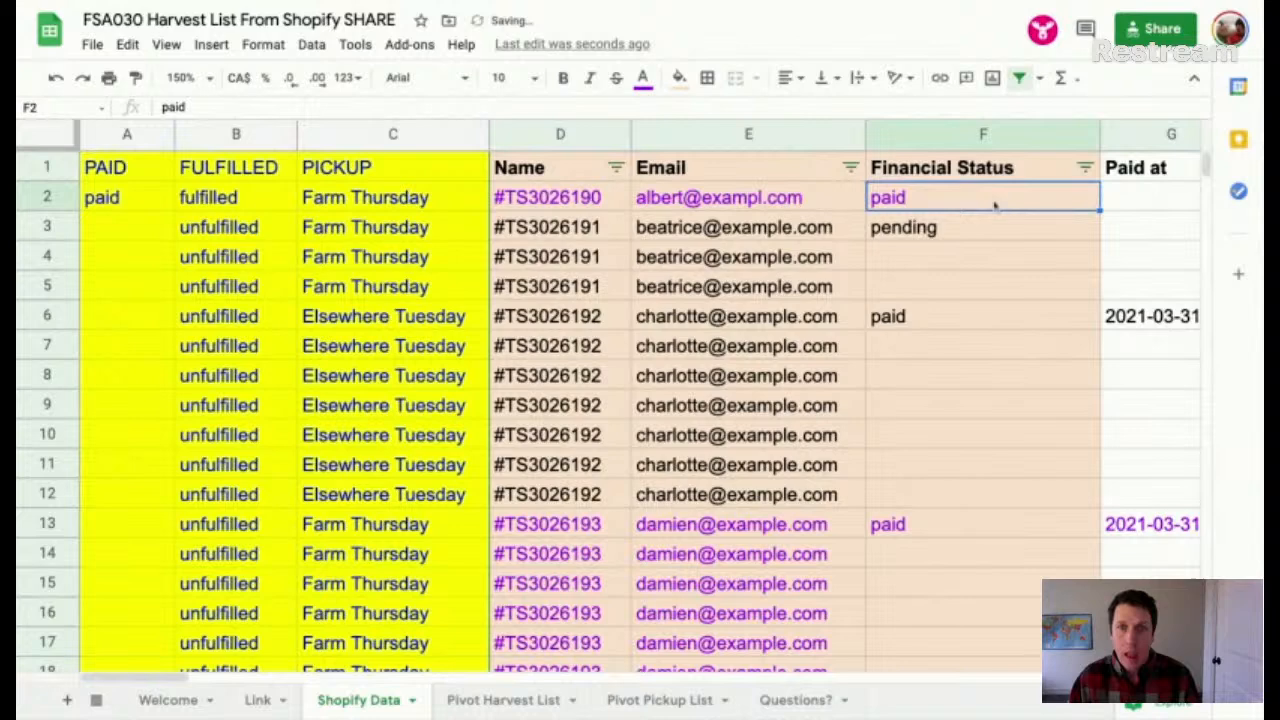
pyautogui.click(912, 229)
# Step: Fill the A2 formula down the PAID column to A8
pyautogui.click(141, 201)
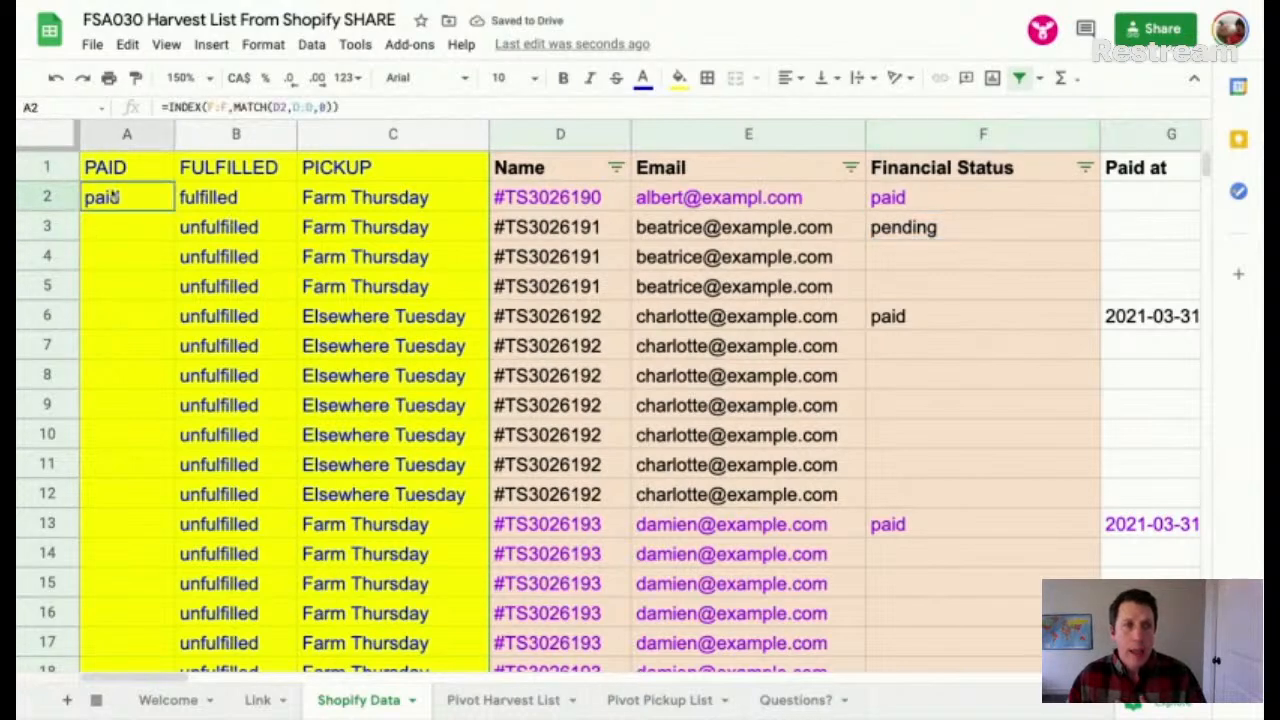
pyautogui.moveTo(174, 210); pyautogui.dragTo(152, 386)
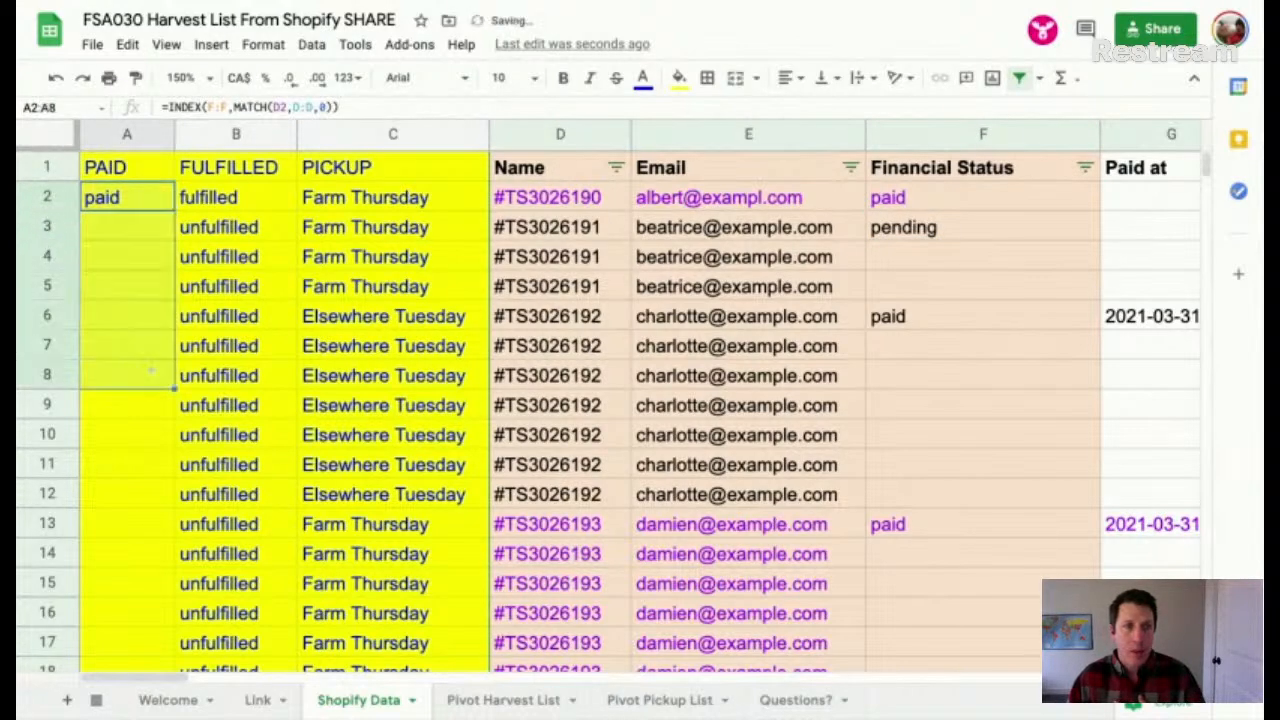
pyautogui.click(138, 200)
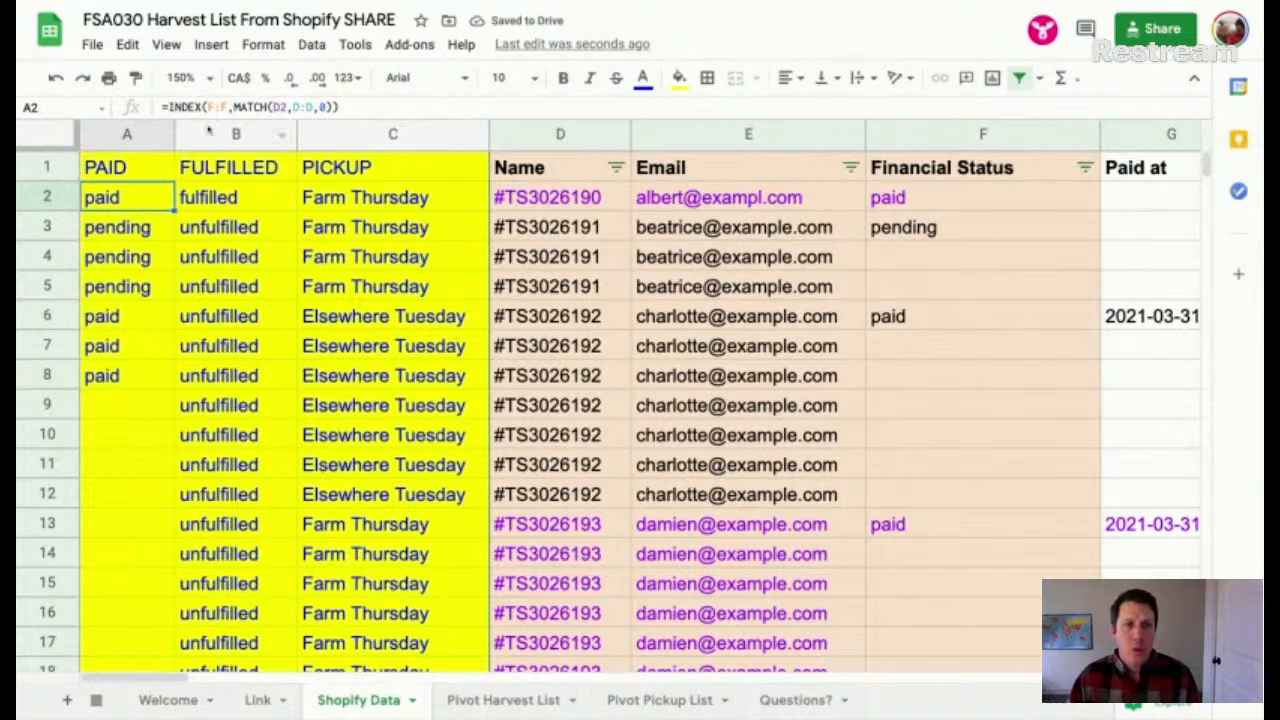
# Step: Examine the references in the A2 formula and compare them with the copied formula in A4
pyautogui.doubleClick(140, 203)
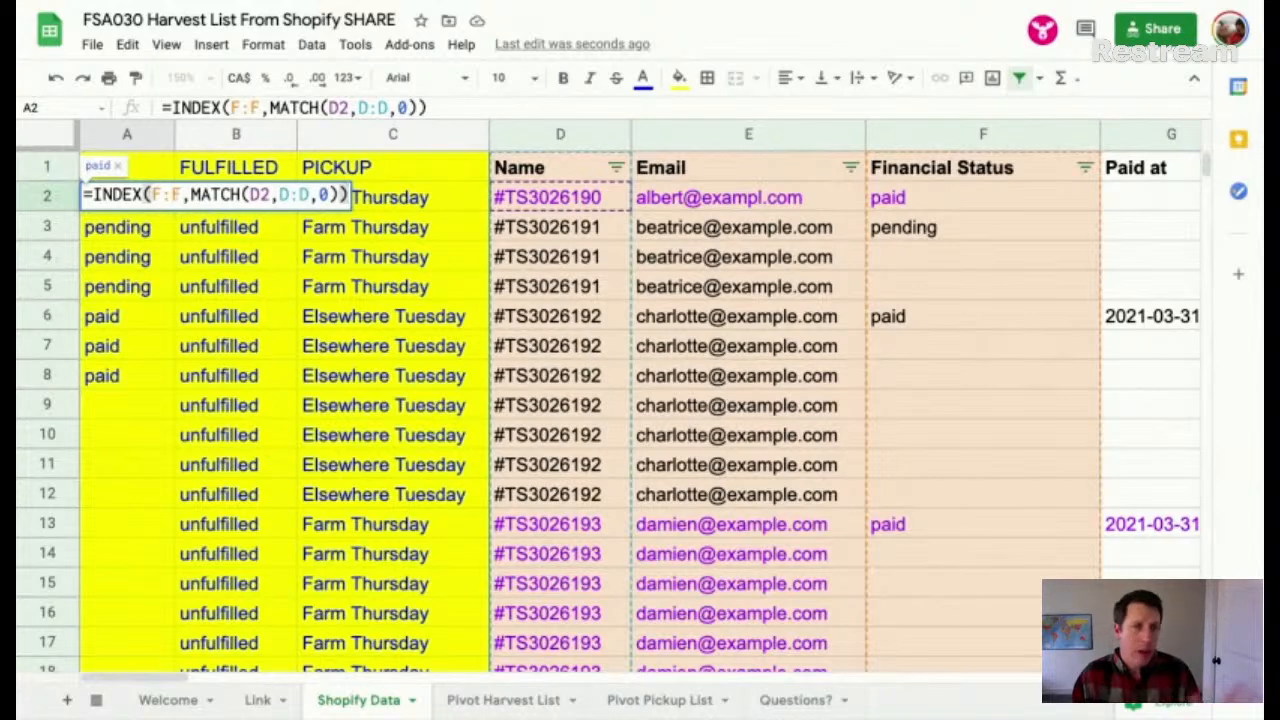
pyautogui.press('Return')
pyautogui.click(147, 201)
pyautogui.doubleClick(147, 201)
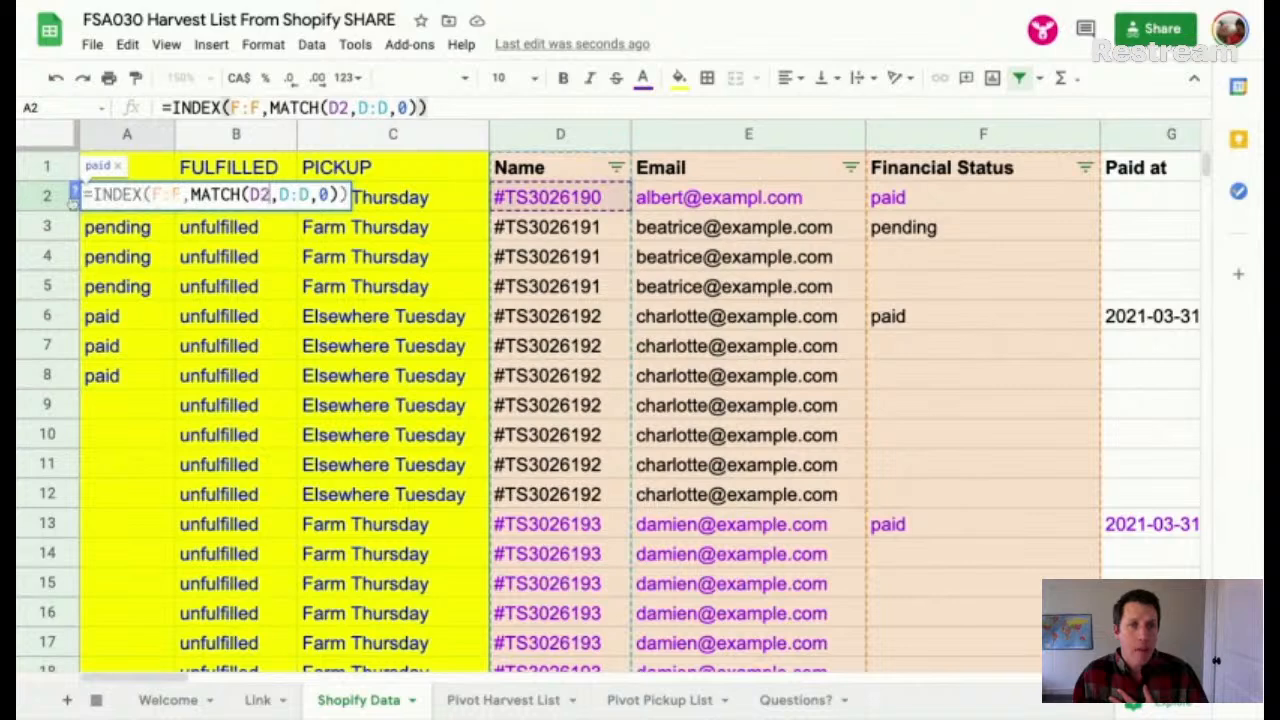
pyautogui.click(68, 200)
pyautogui.click(127, 137)
pyautogui.doubleClick(118, 197)
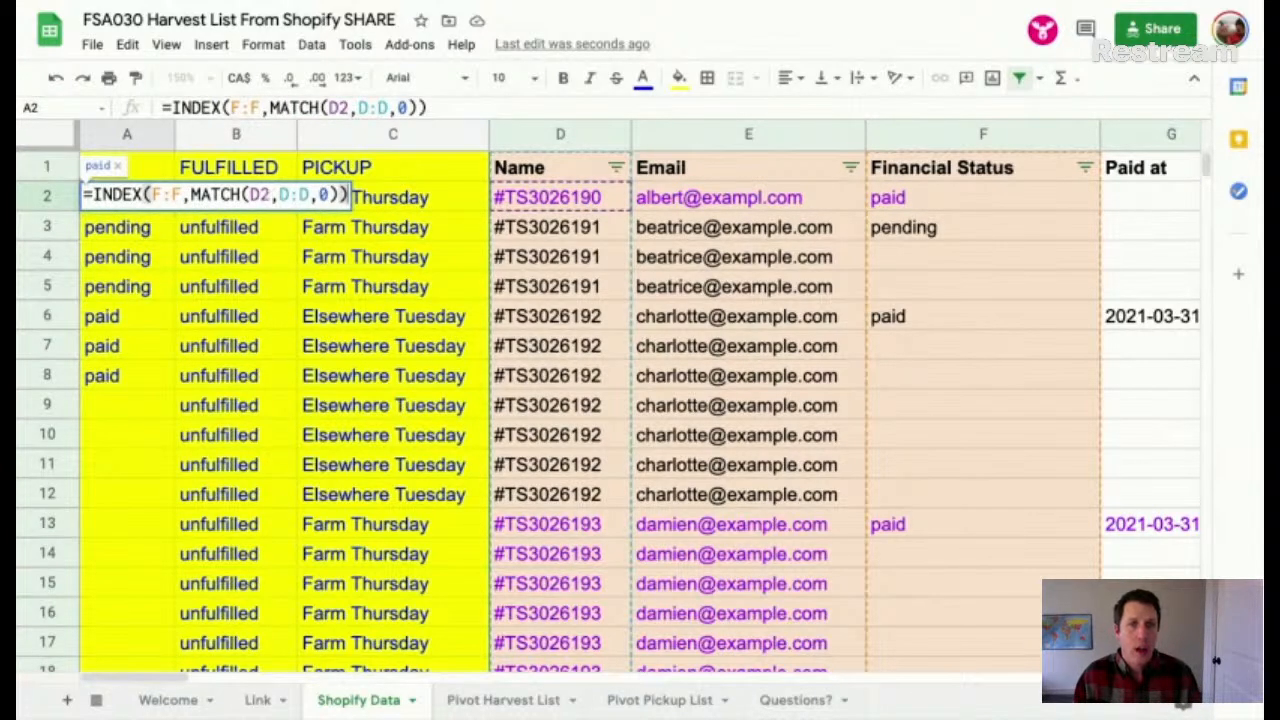
pyautogui.click(148, 251)
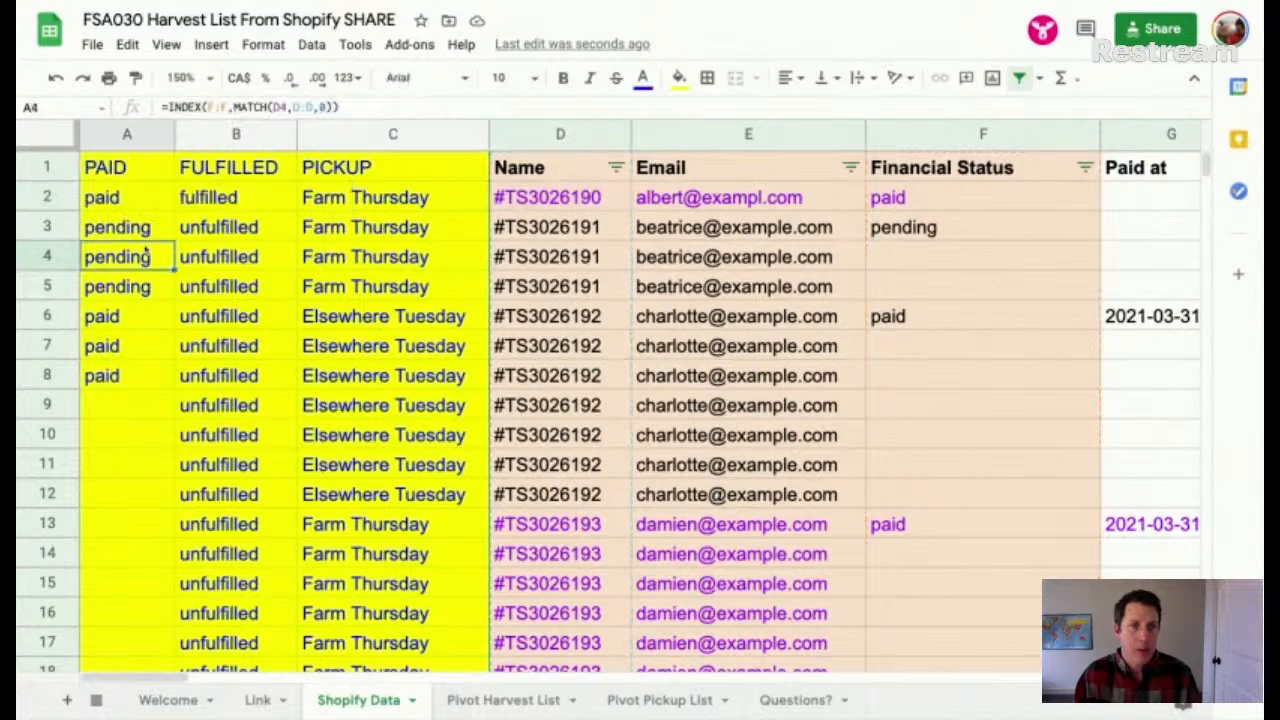
# Step: Fill the A2 formula down the PAID column to A37
pyautogui.click(118, 200)
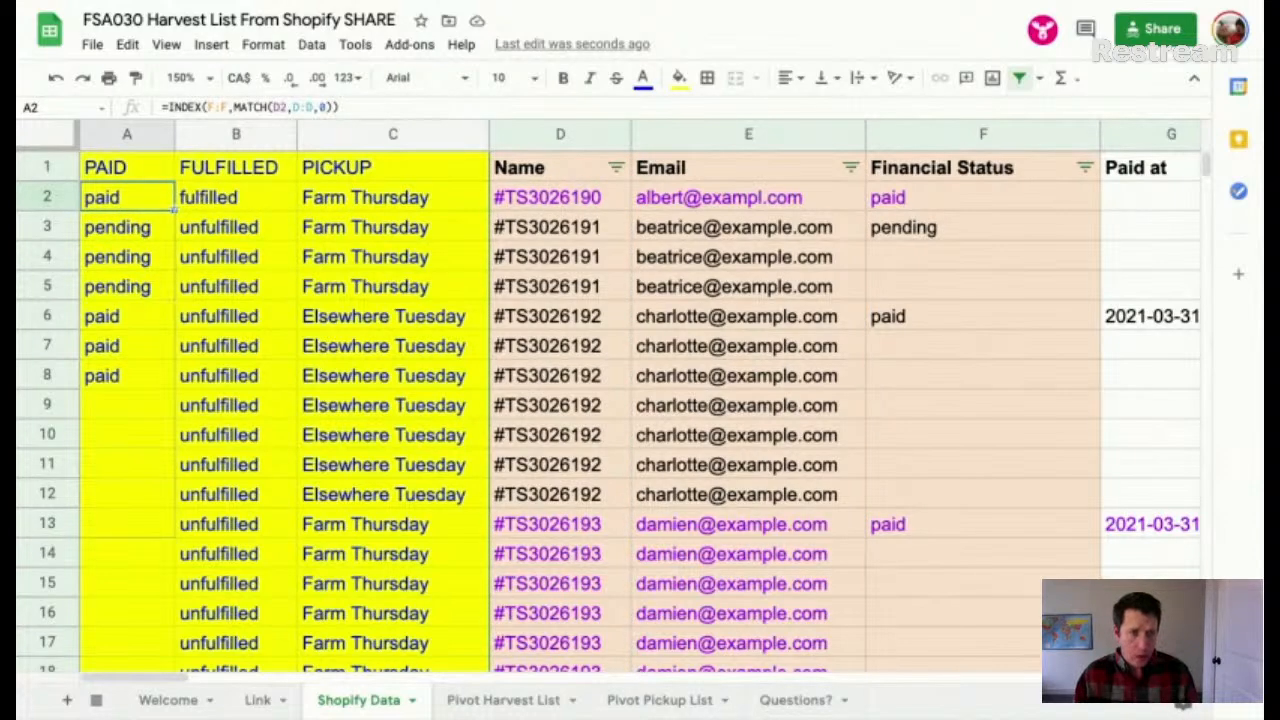
pyautogui.scroll(-10, 640, 400)
pyautogui.moveTo(175, 290); pyautogui.dragTo(175, 283)
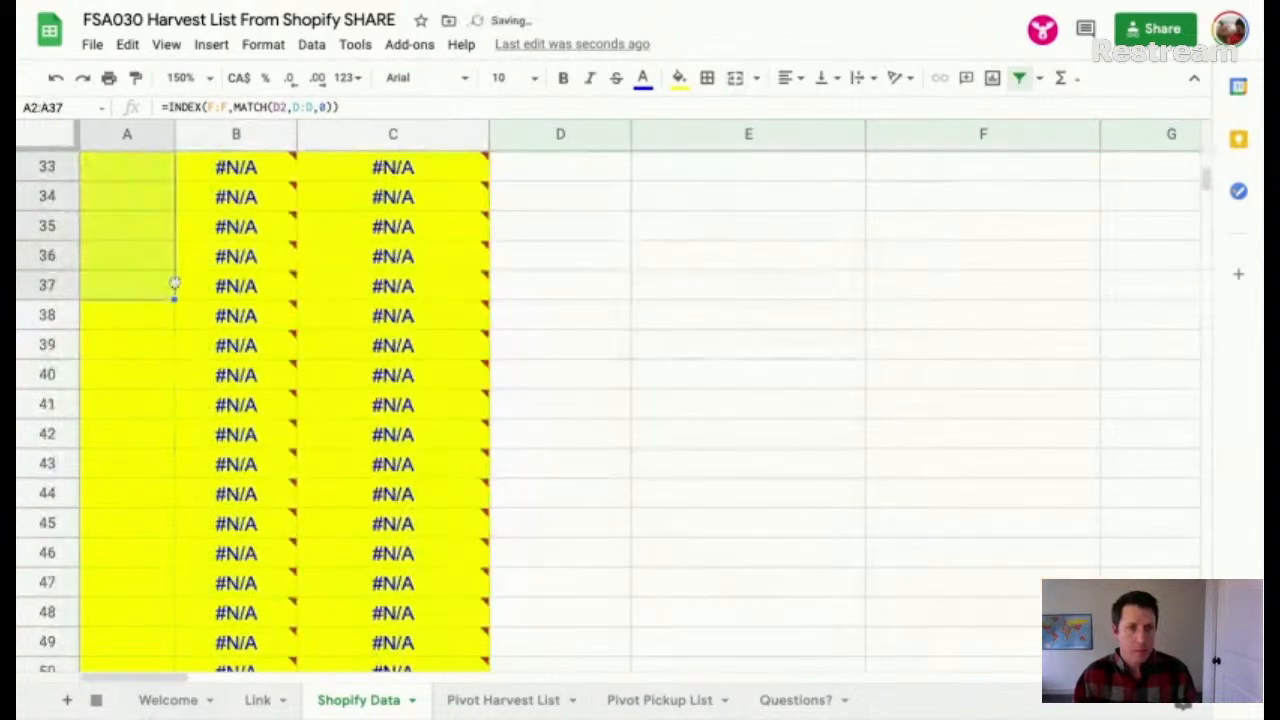
pyautogui.scroll(10, 175, 283)
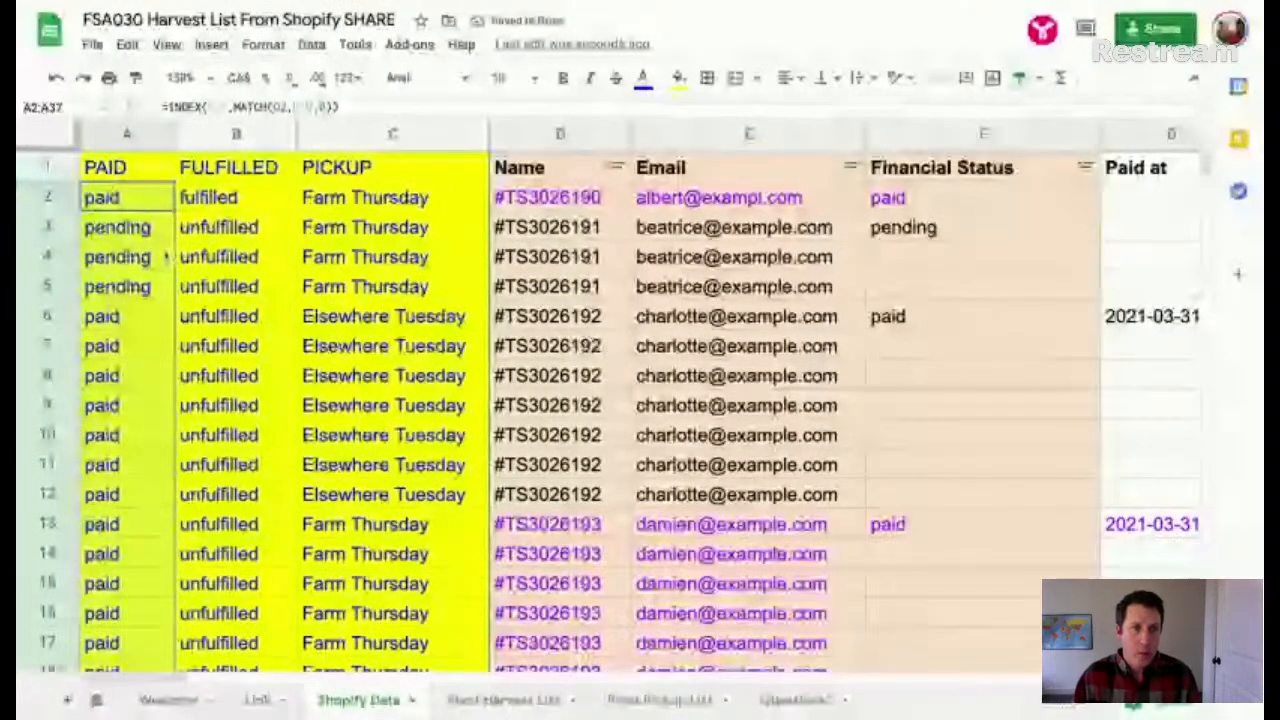
# Step: Freeze the header row, row 1, and check that it holds while browsing the orders
pyautogui.moveTo(57, 147); pyautogui.dragTo(55, 183)
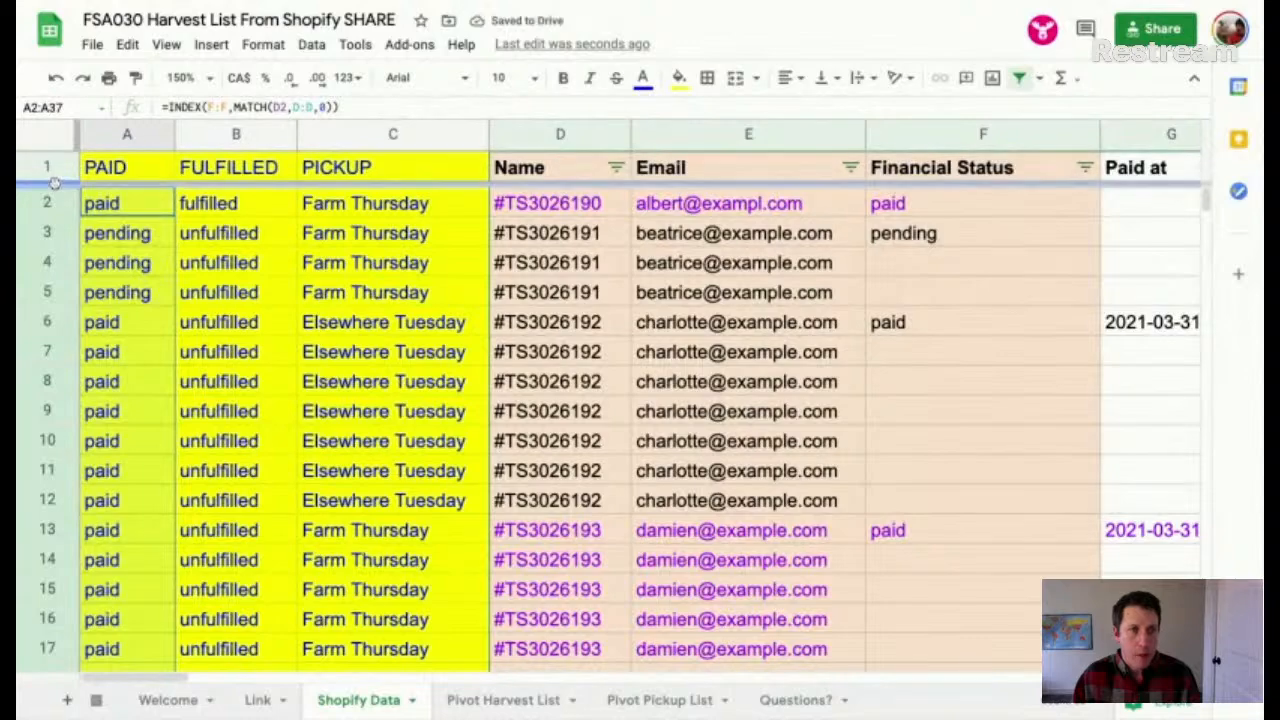
pyautogui.scroll(-2, 283, 258)
pyautogui.scroll(-4, 283, 258)
pyautogui.scroll(6, 283, 258)
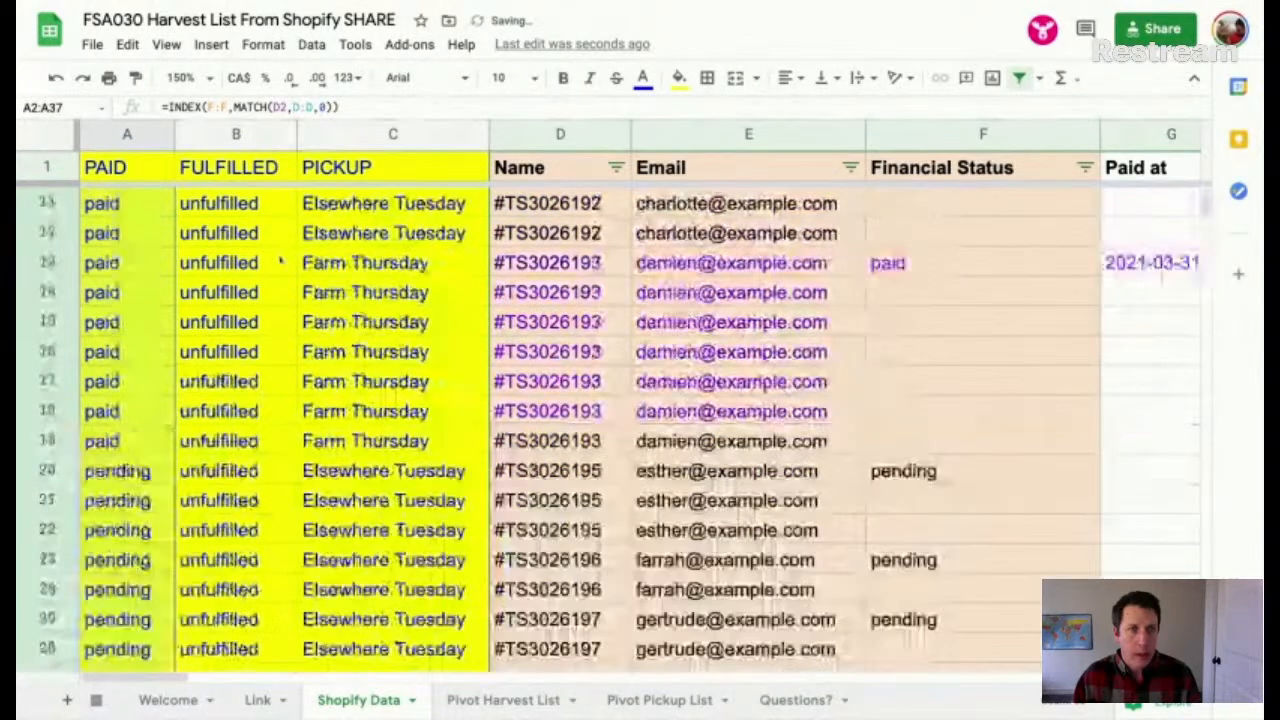
# Step: Clear the existing formulas in the FULFILLED column from B2 down to the end
pyautogui.click(200, 205)
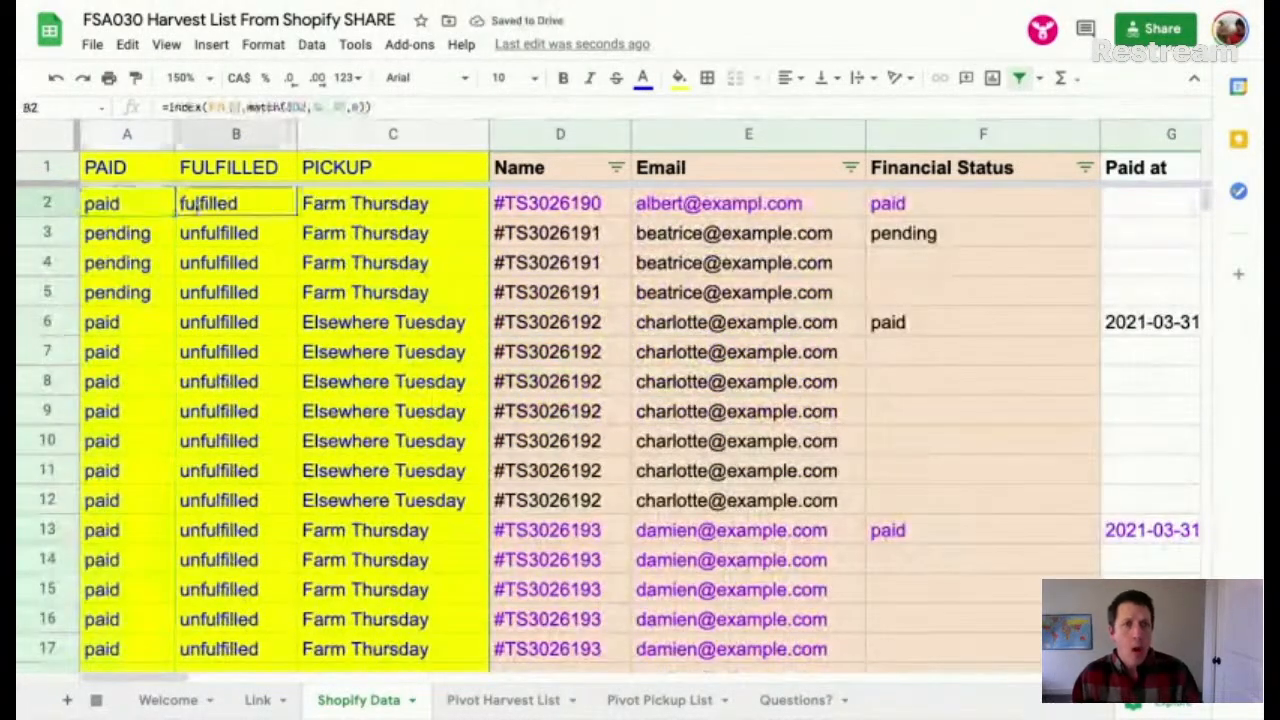
pyautogui.hotkey('ctrl', 'shift', 'Down')
pyautogui.press('Delete')
pyautogui.press('Up')
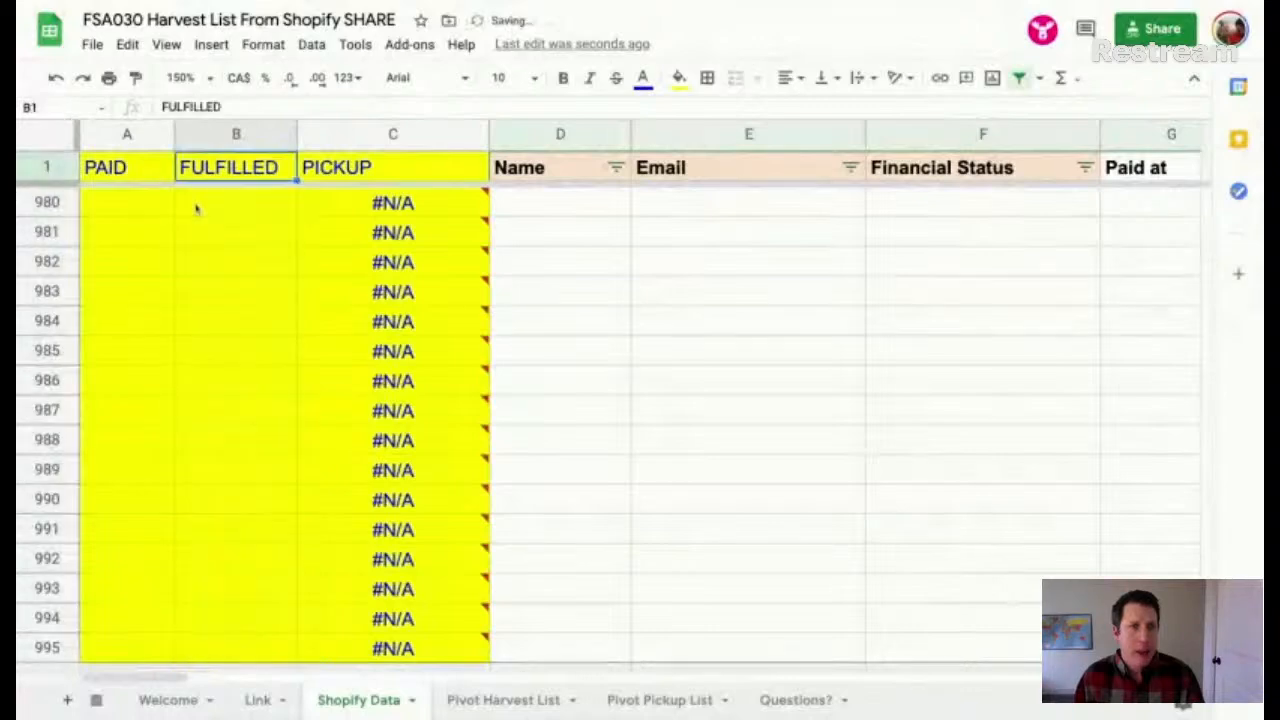
pyautogui.press('Down')
# Step: Fill the A2 formula across into B2 of the FULFILLED column and inspect the copied formula
pyautogui.click(140, 208)
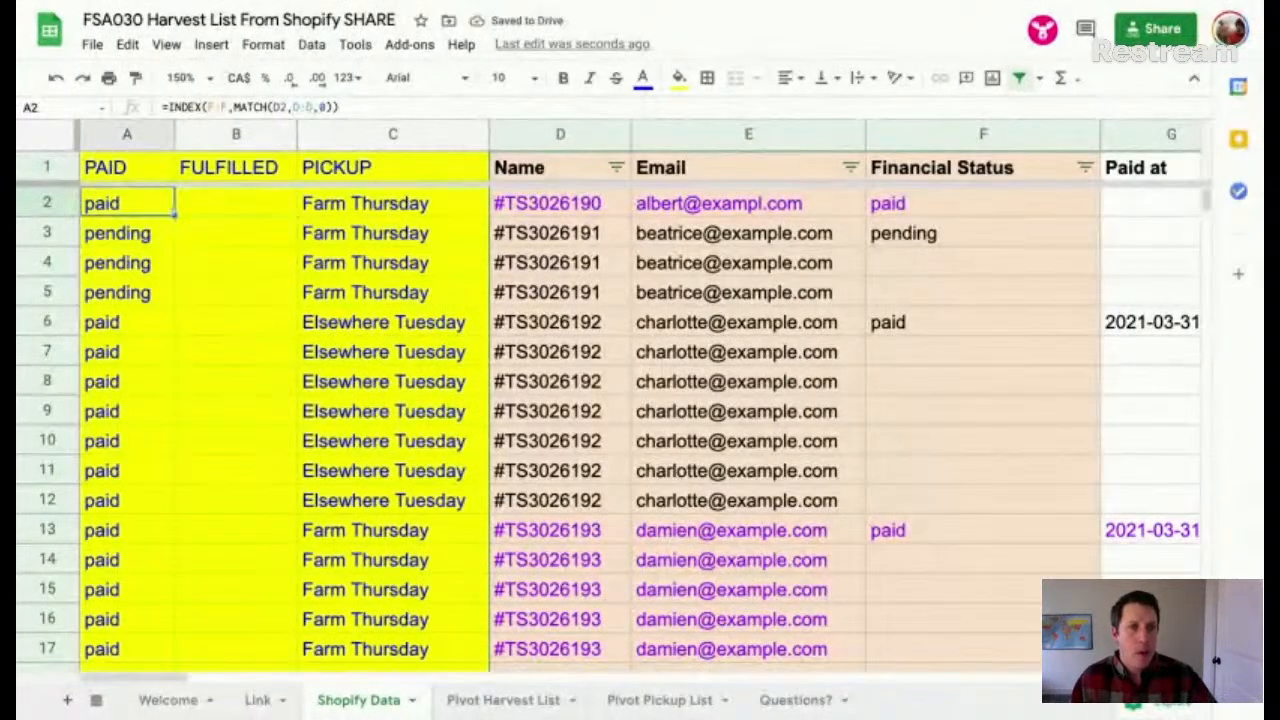
pyautogui.moveTo(174, 213); pyautogui.dragTo(237, 208)
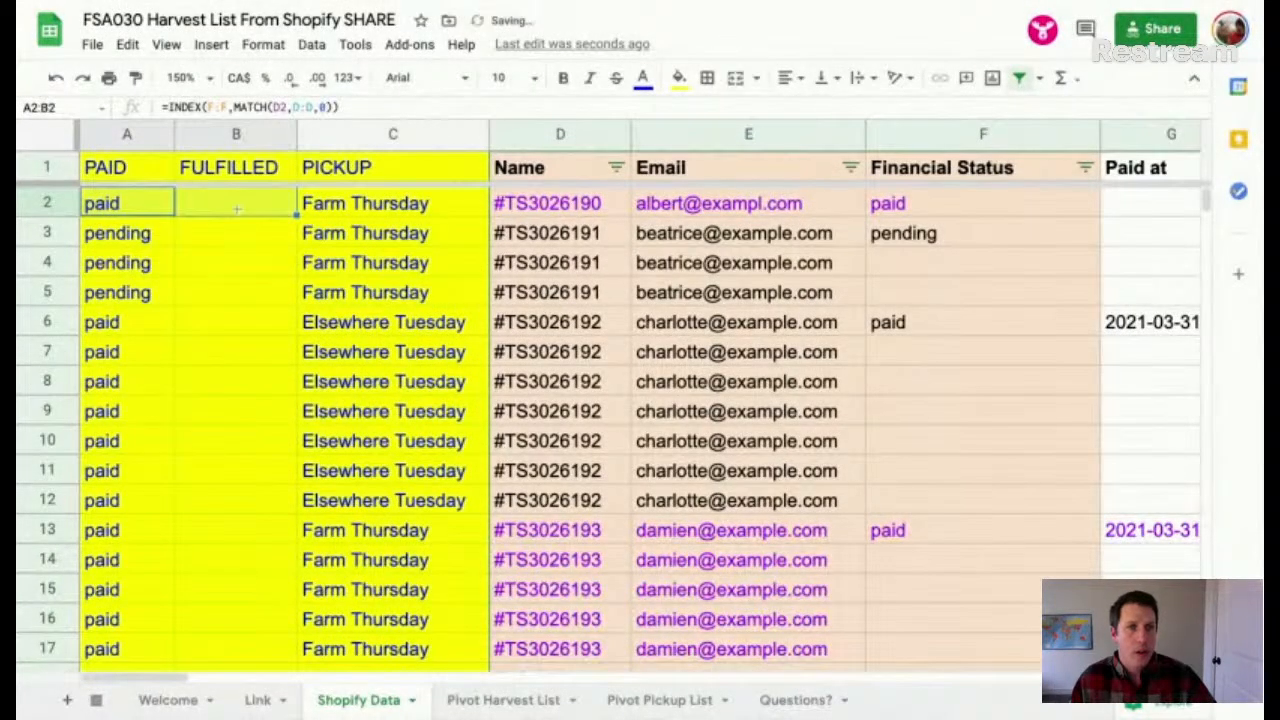
pyautogui.click(229, 212)
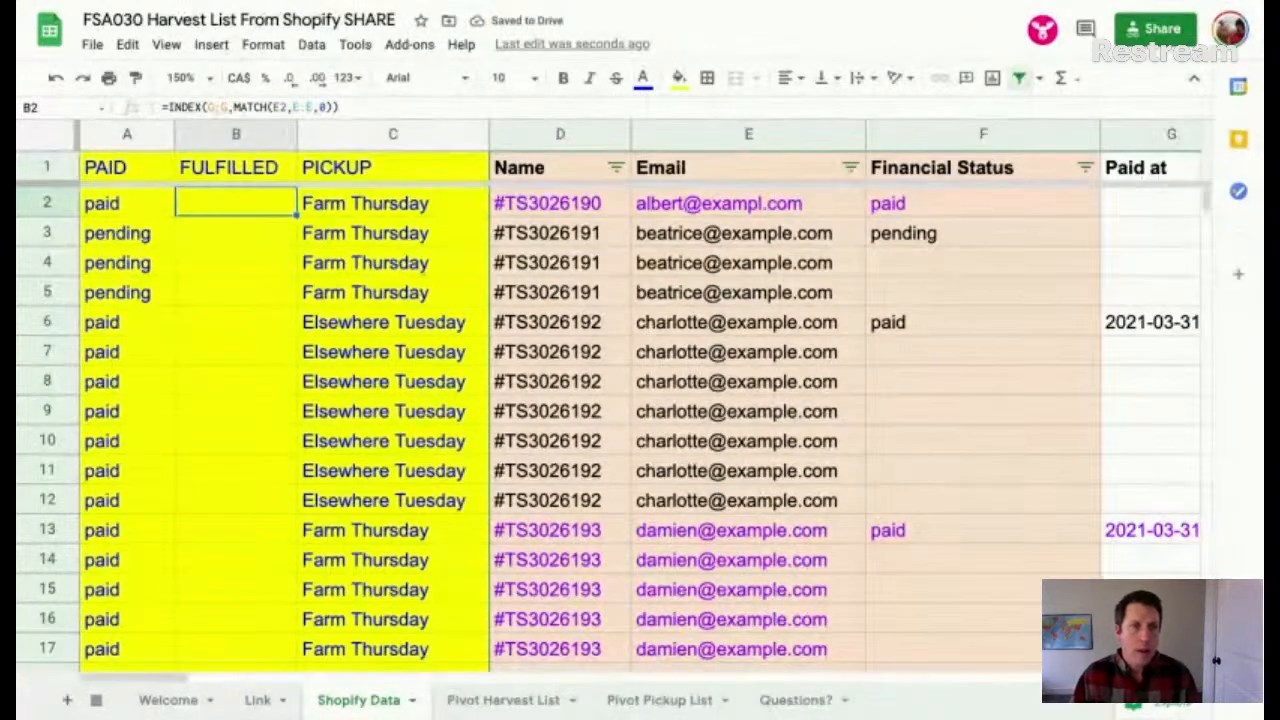
# Step: Compare the A2 and B2 formulas and trace B2's references to E2, the Email column and the Paid at column
pyautogui.click(145, 204)
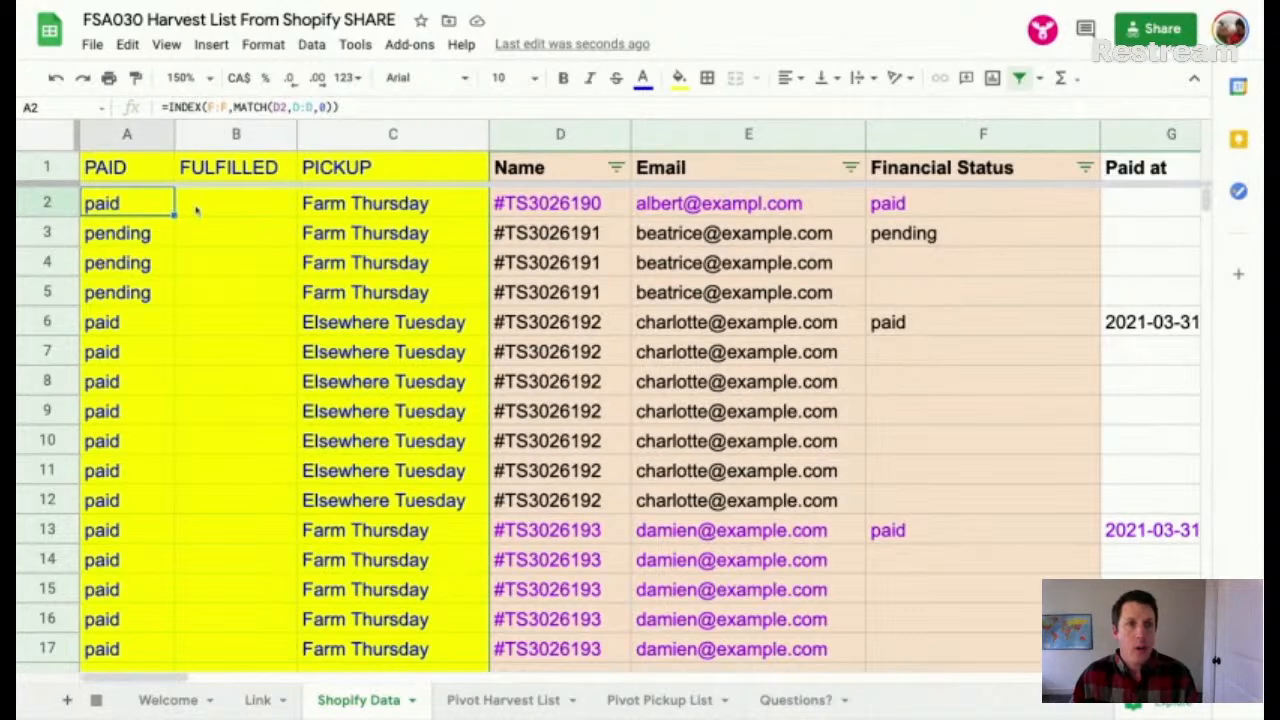
pyautogui.click(197, 209)
pyautogui.click(678, 207)
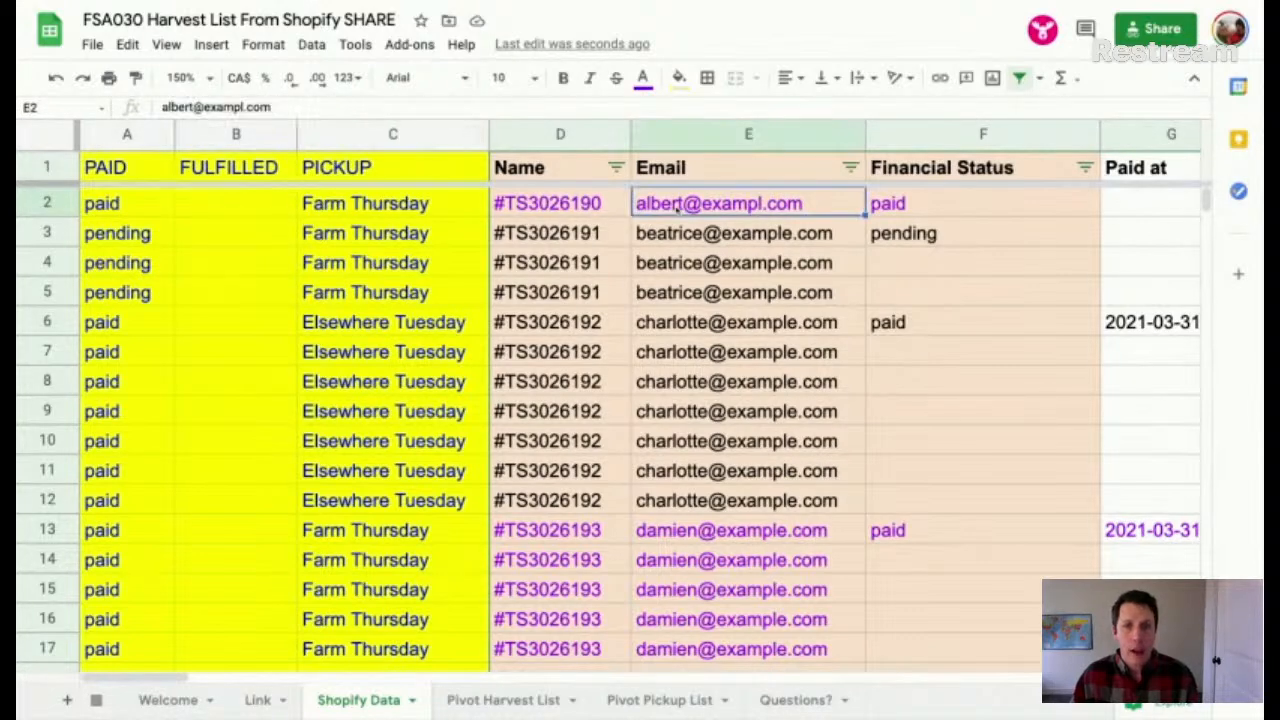
pyautogui.click(693, 136)
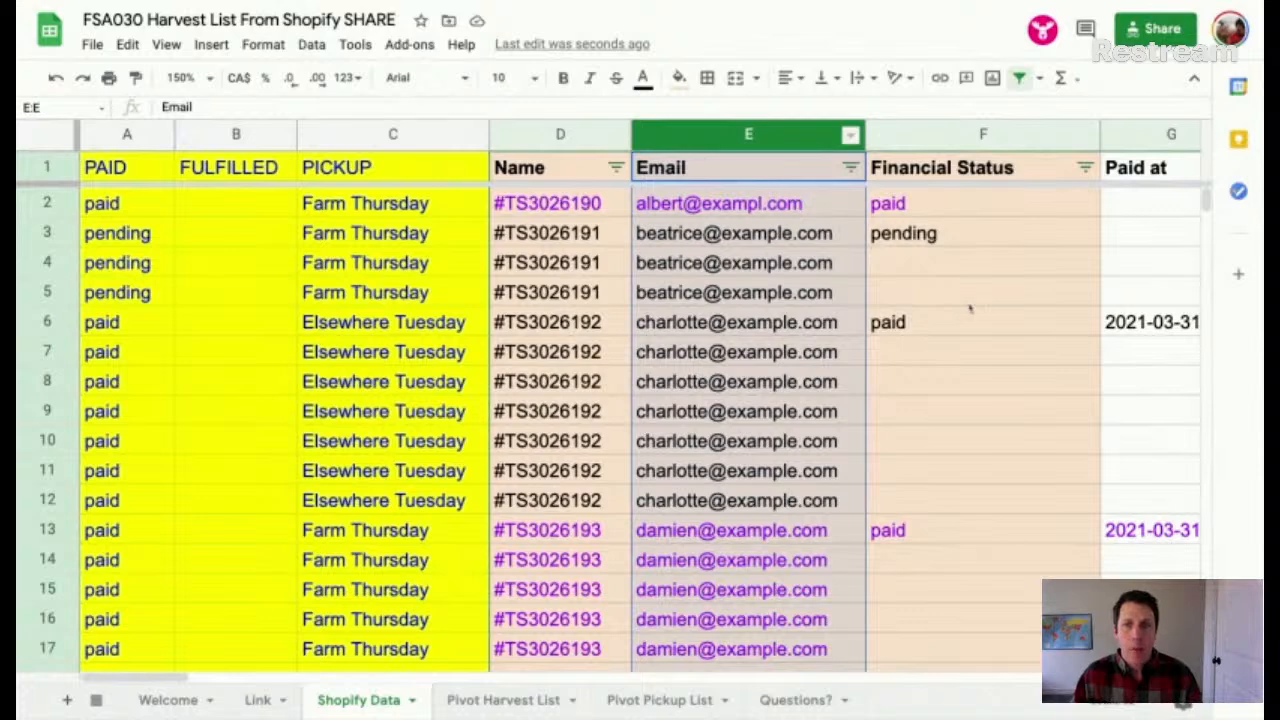
pyautogui.hscroll(1, 969, 310)
pyautogui.click(1069, 207)
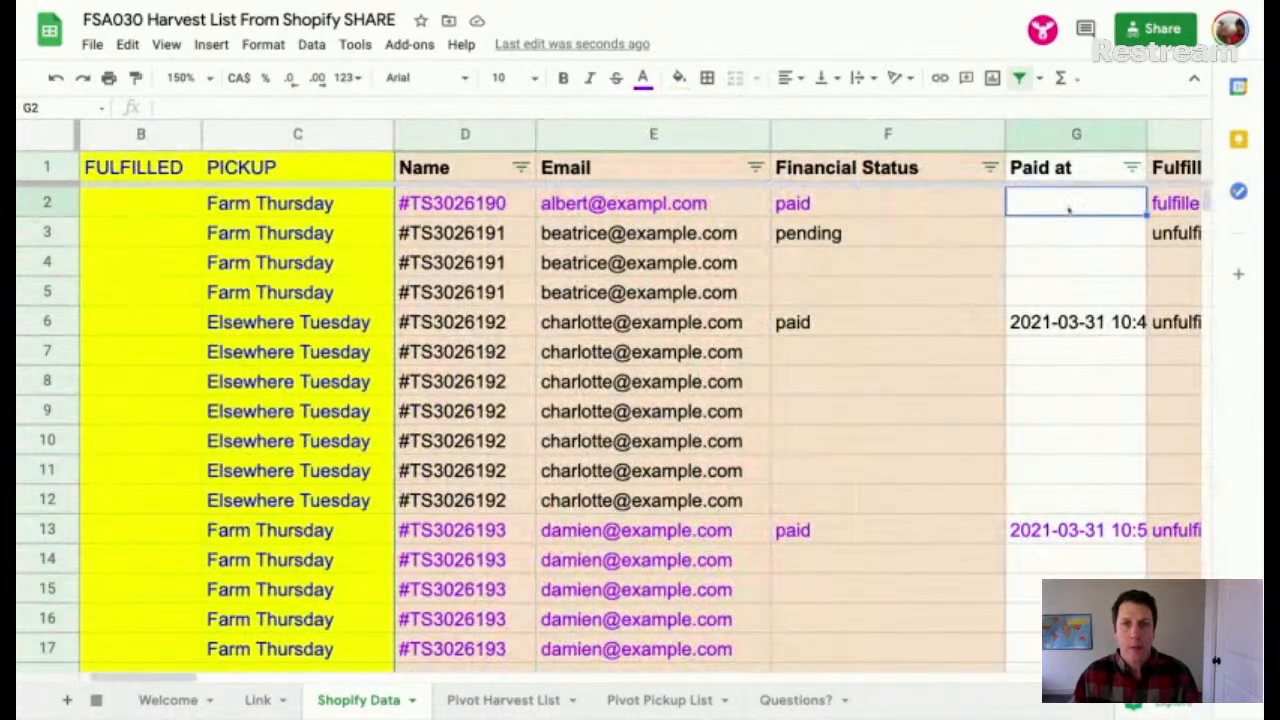
pyautogui.hscroll(-1, 1069, 209)
pyautogui.click(236, 206)
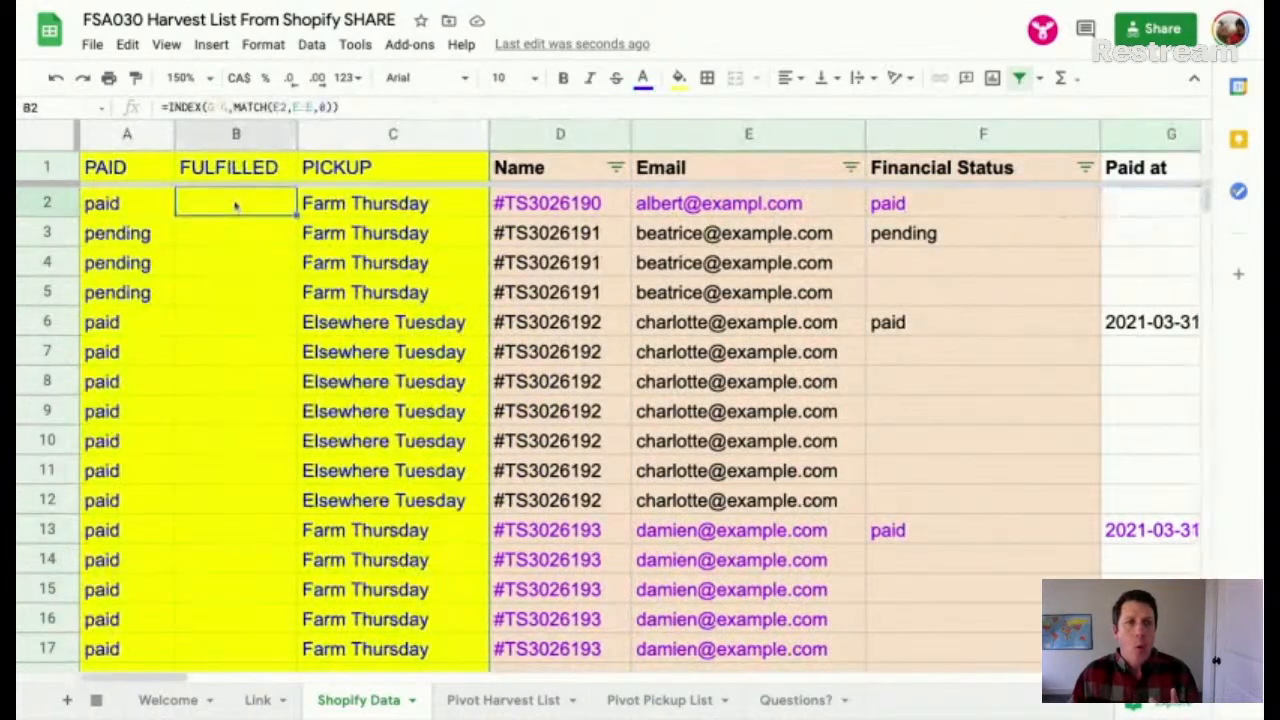
# Step: Try to add a $ anchor to the references in the A2 formula
pyautogui.click(135, 205)
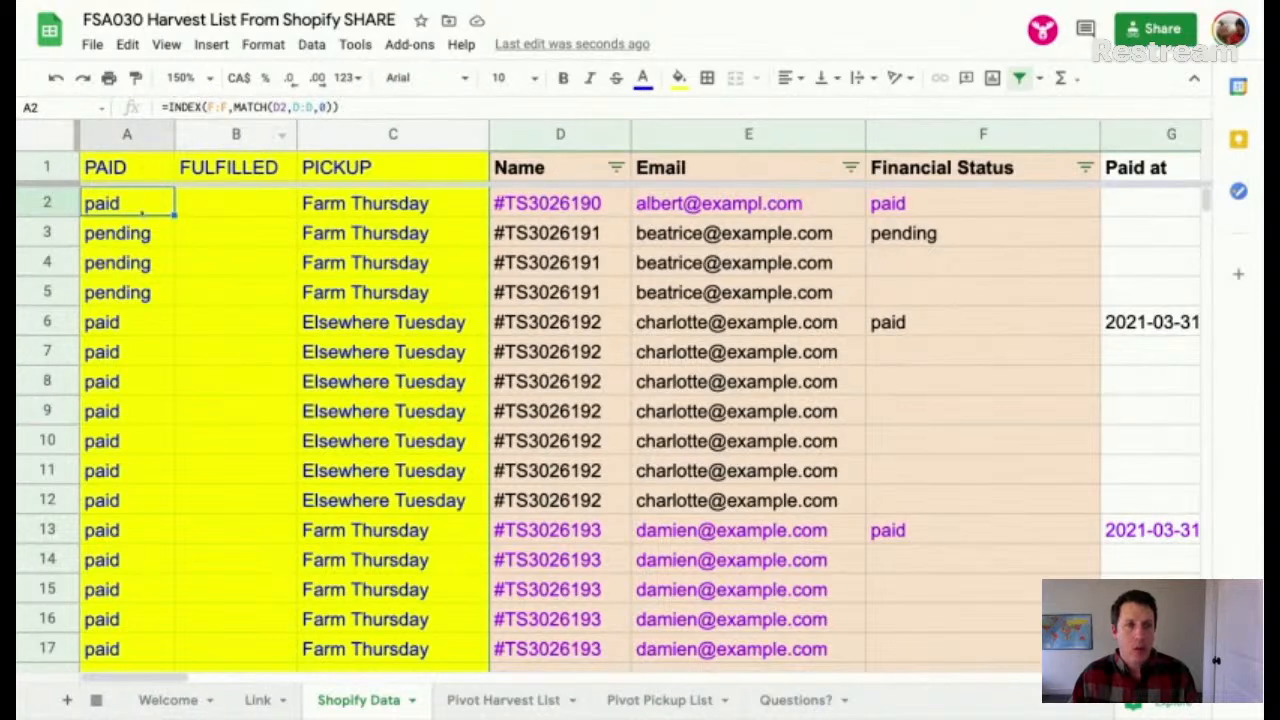
pyautogui.doubleClick(142, 211)
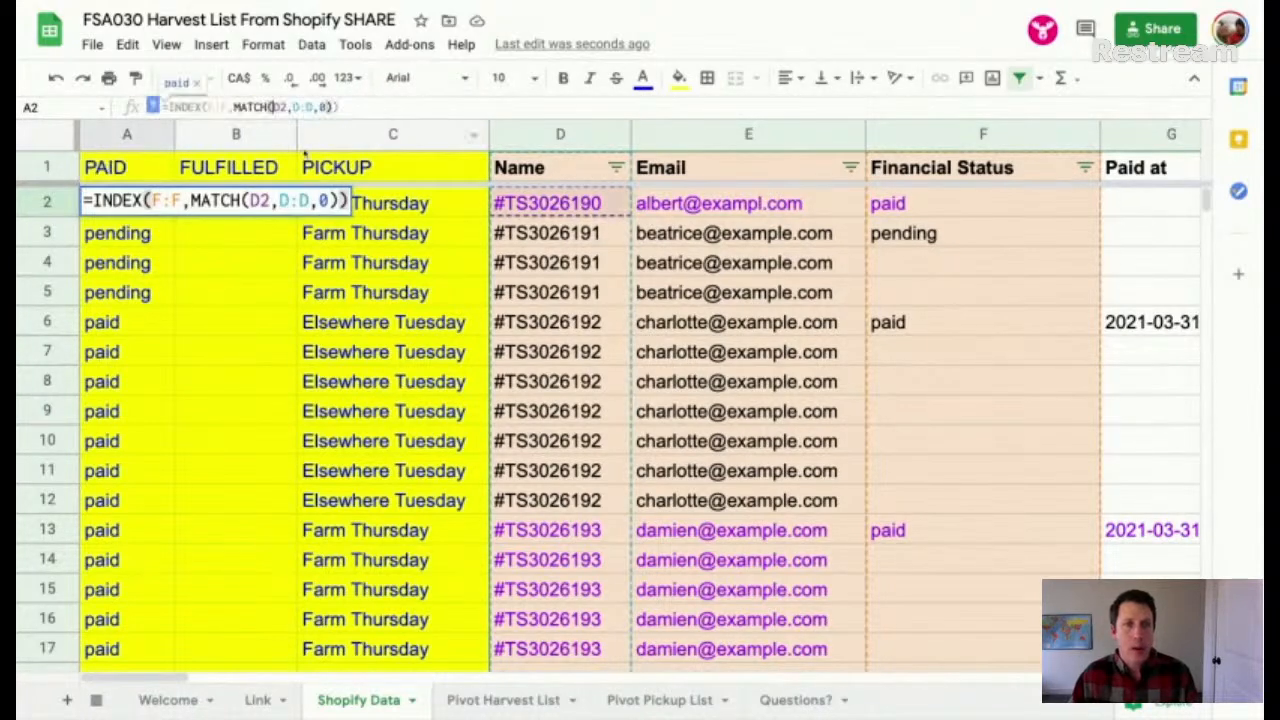
pyautogui.click(248, 200)
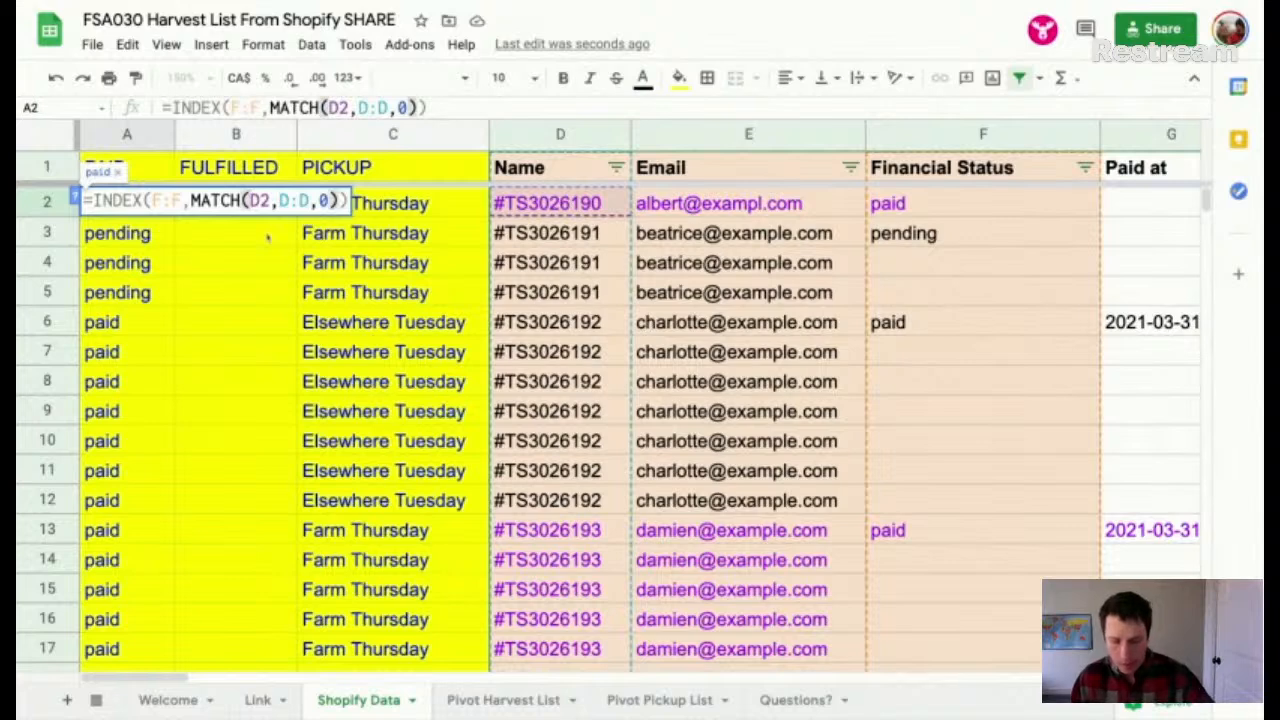
pyautogui.write('4')
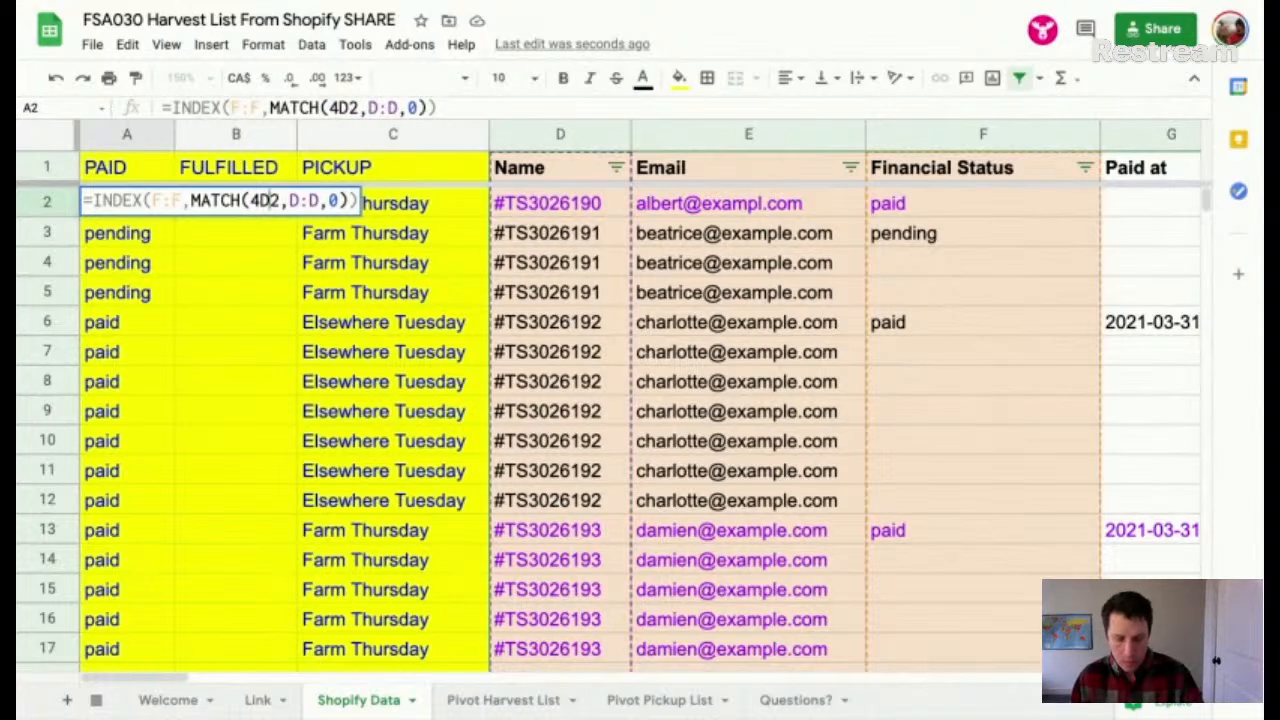
pyautogui.press('BackSpace')
pyautogui.press('Home')
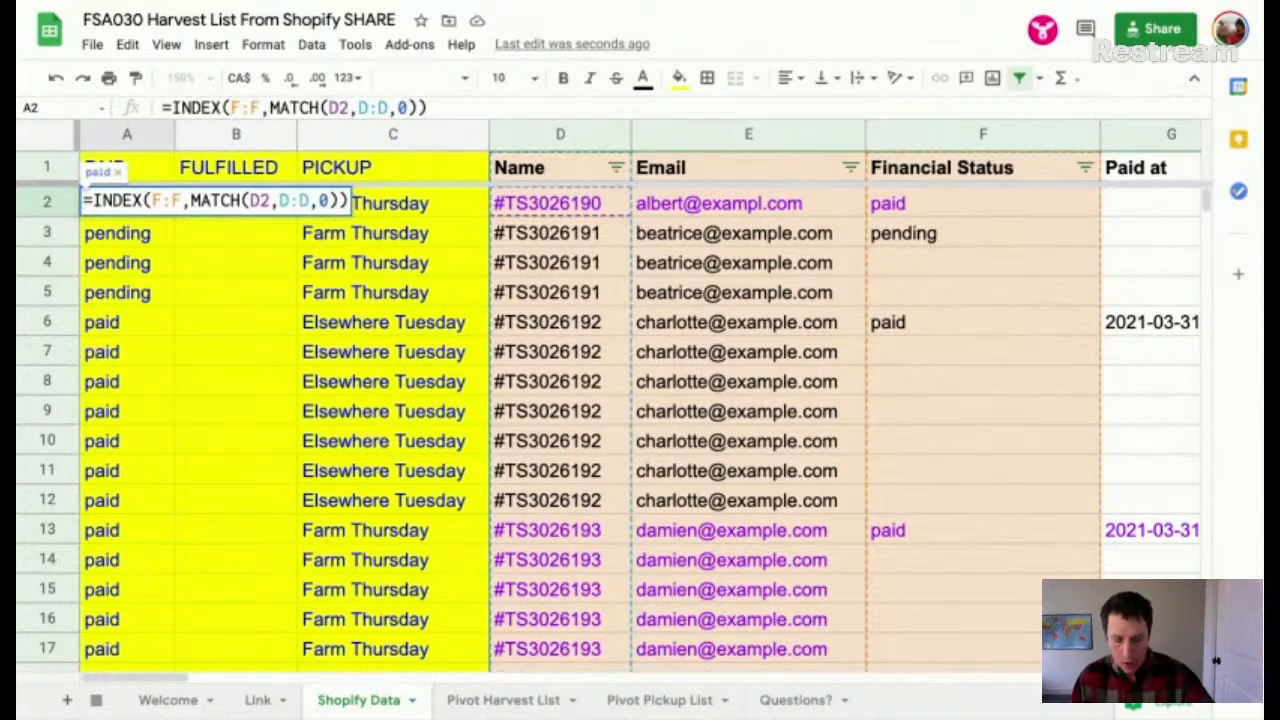
pyautogui.write('$')
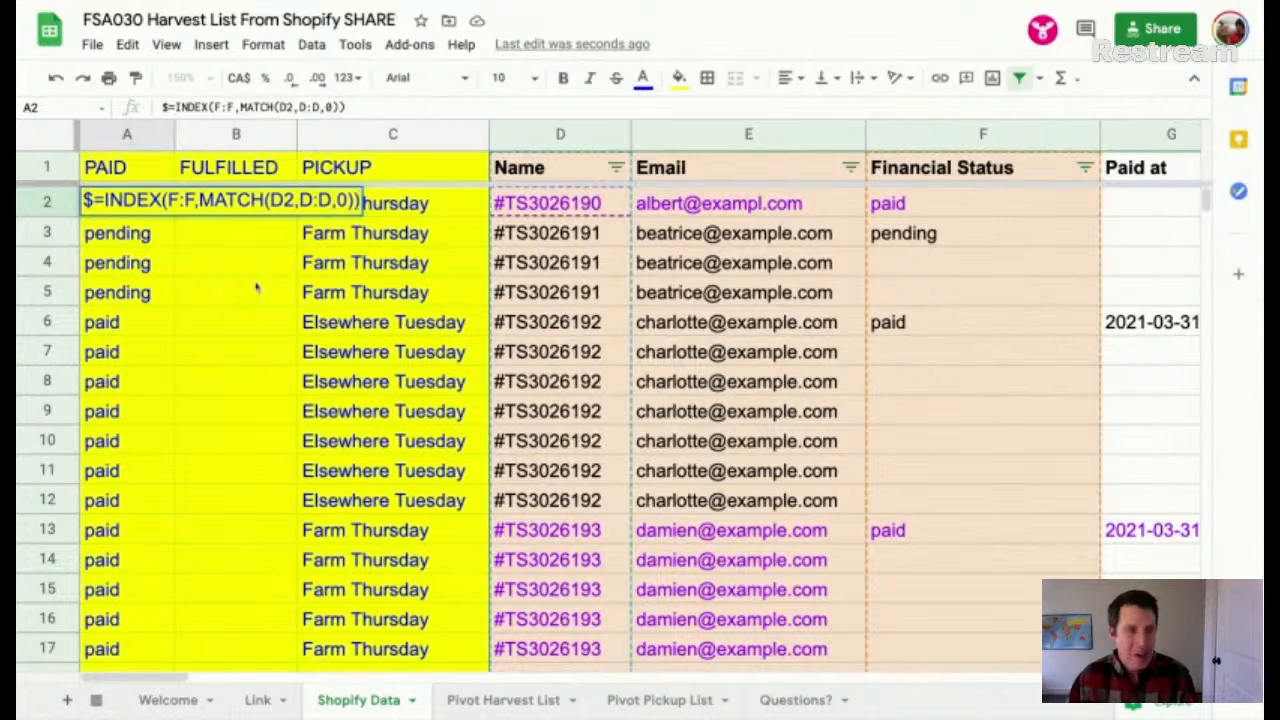
pyautogui.press('Return')
# Step: Undo the last edit to the A2 formula and reselect A2
pyautogui.hotkey('ctrl', 'z')
pyautogui.press('Up')
pyautogui.press('Down')
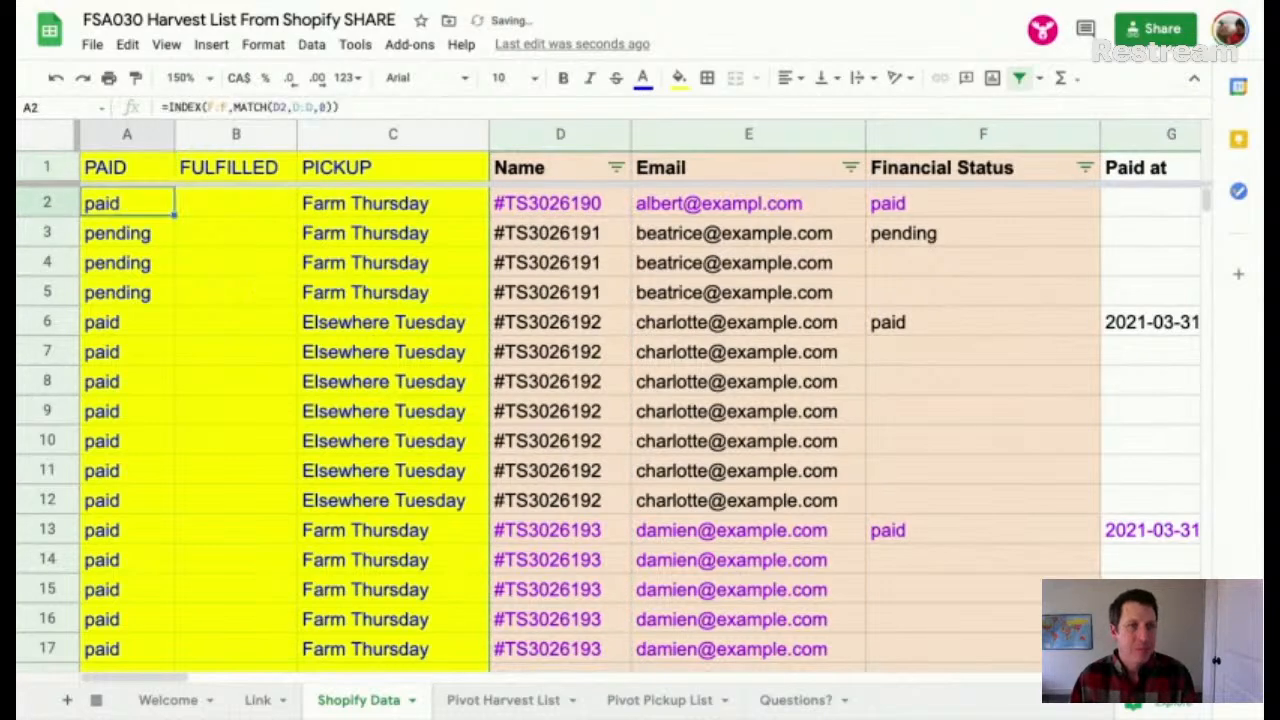
# Step: Anchor the MATCH references in the A2 formula, making it =INDEX(F:F,MATCH($D2,$D:$D,0))
pyautogui.doubleClick(138, 204)
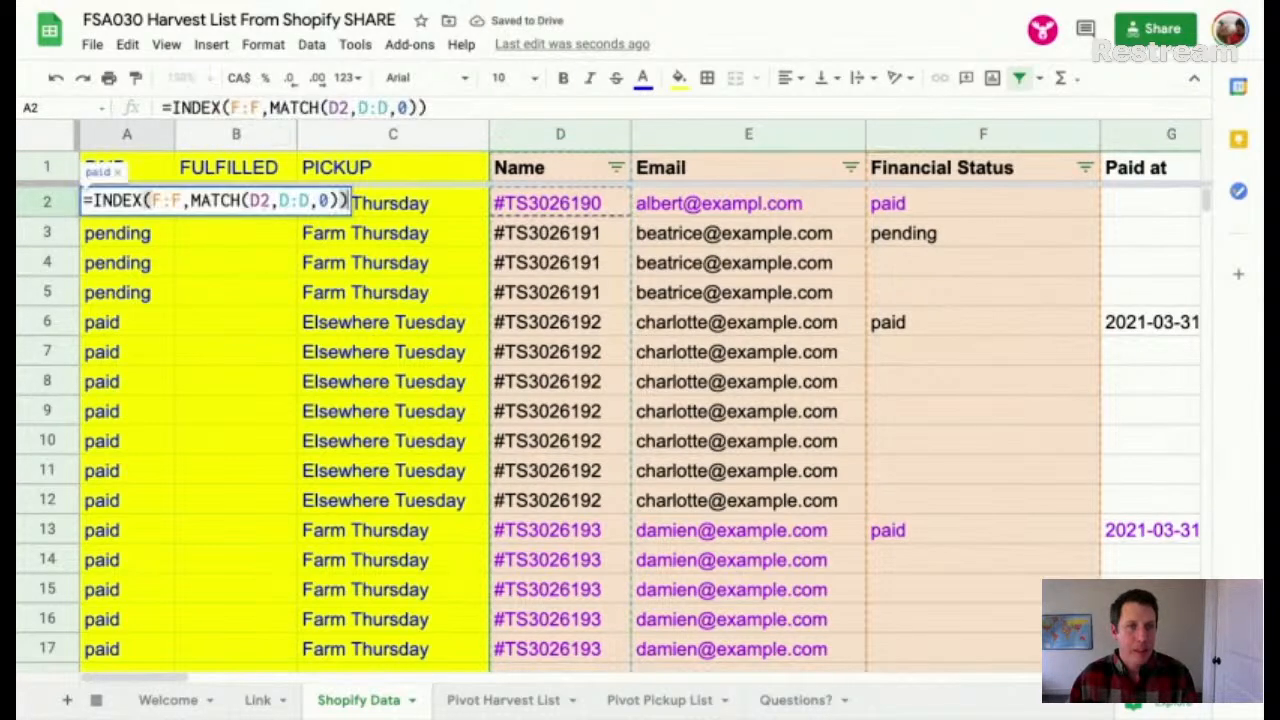
pyautogui.hotkey('ctrl', 'a')
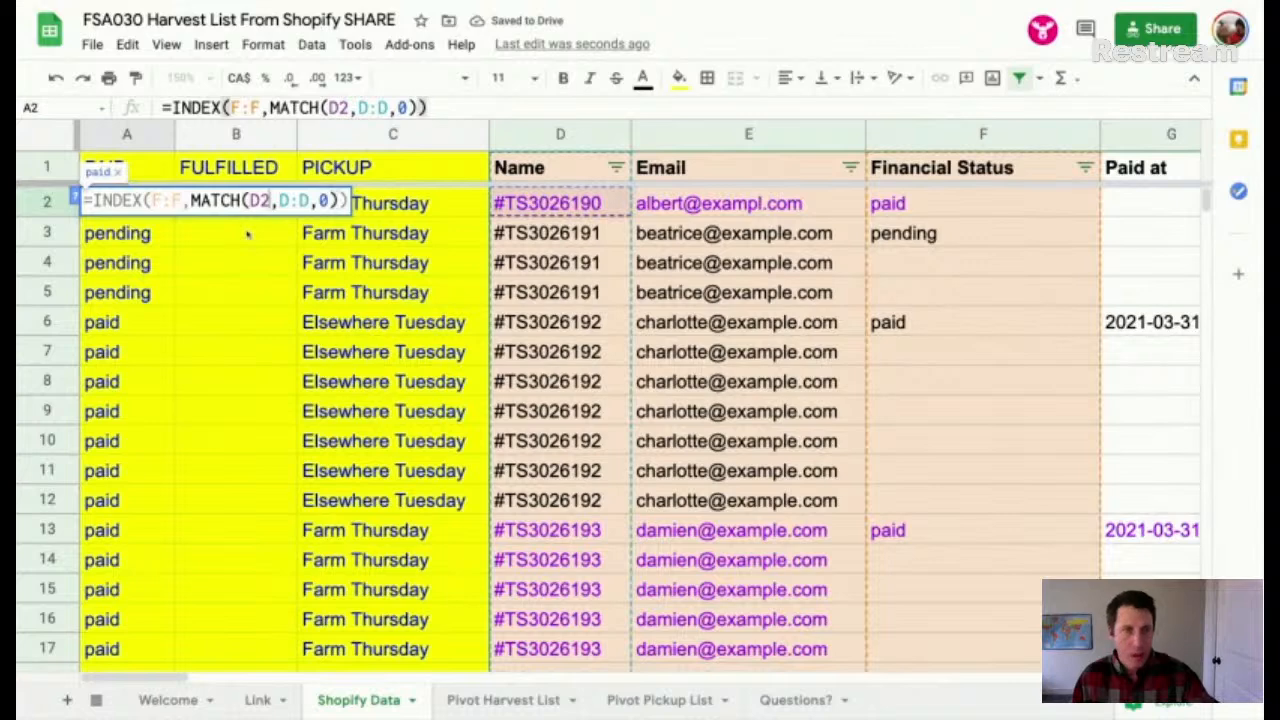
pyautogui.write('$')
pyautogui.press('Right')
pyautogui.press('Right')
pyautogui.press('Right')
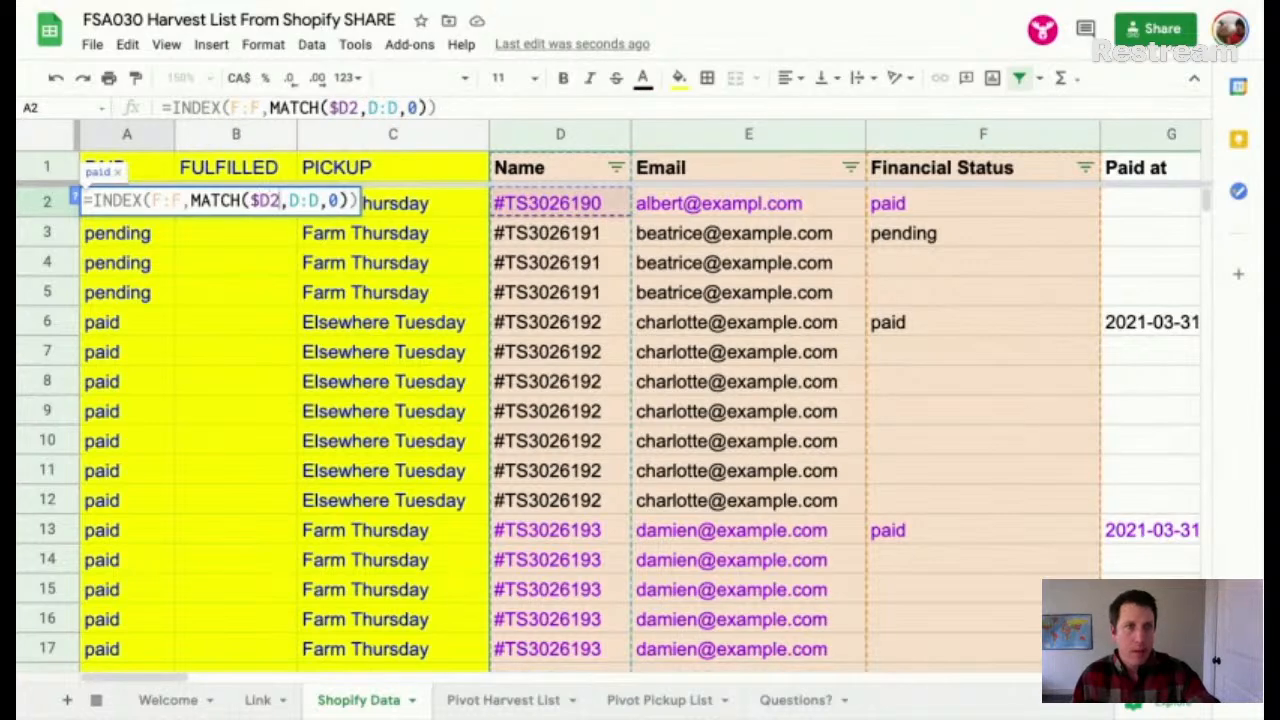
pyautogui.write('$')
pyautogui.press('Right')
pyautogui.press('Right')
pyautogui.write('$')
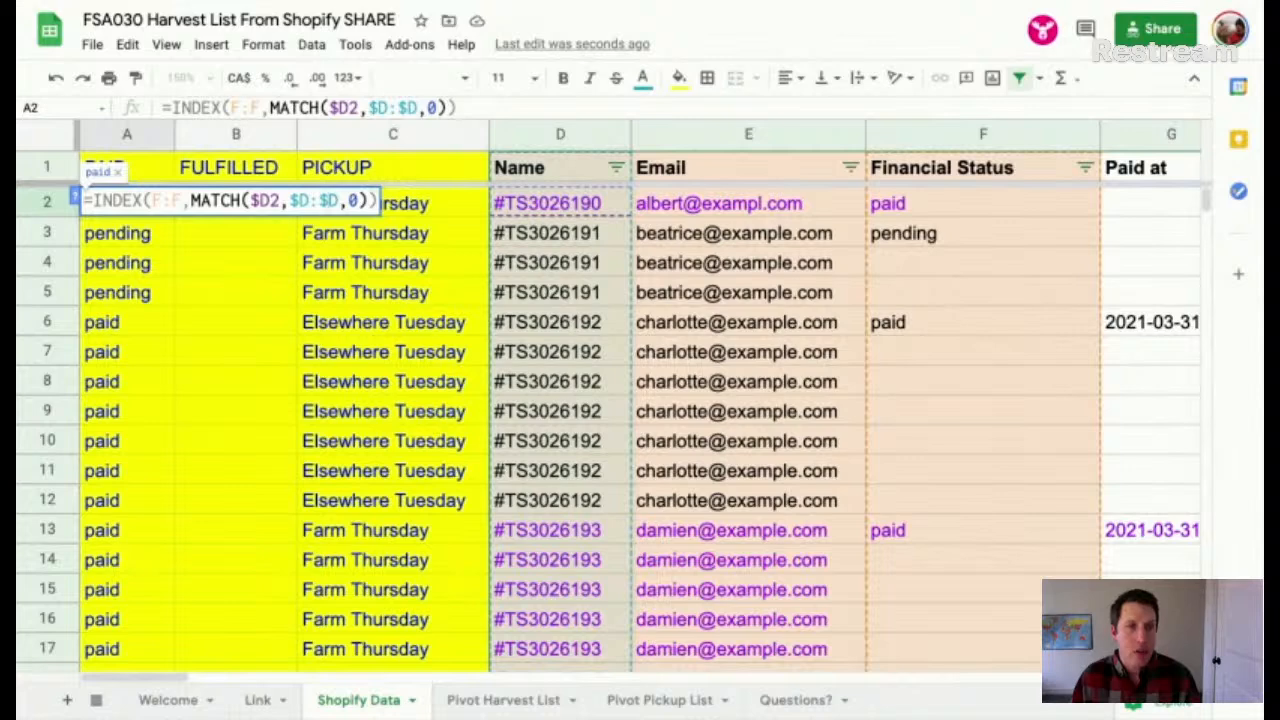
pyautogui.press('Return')
pyautogui.press('Up')
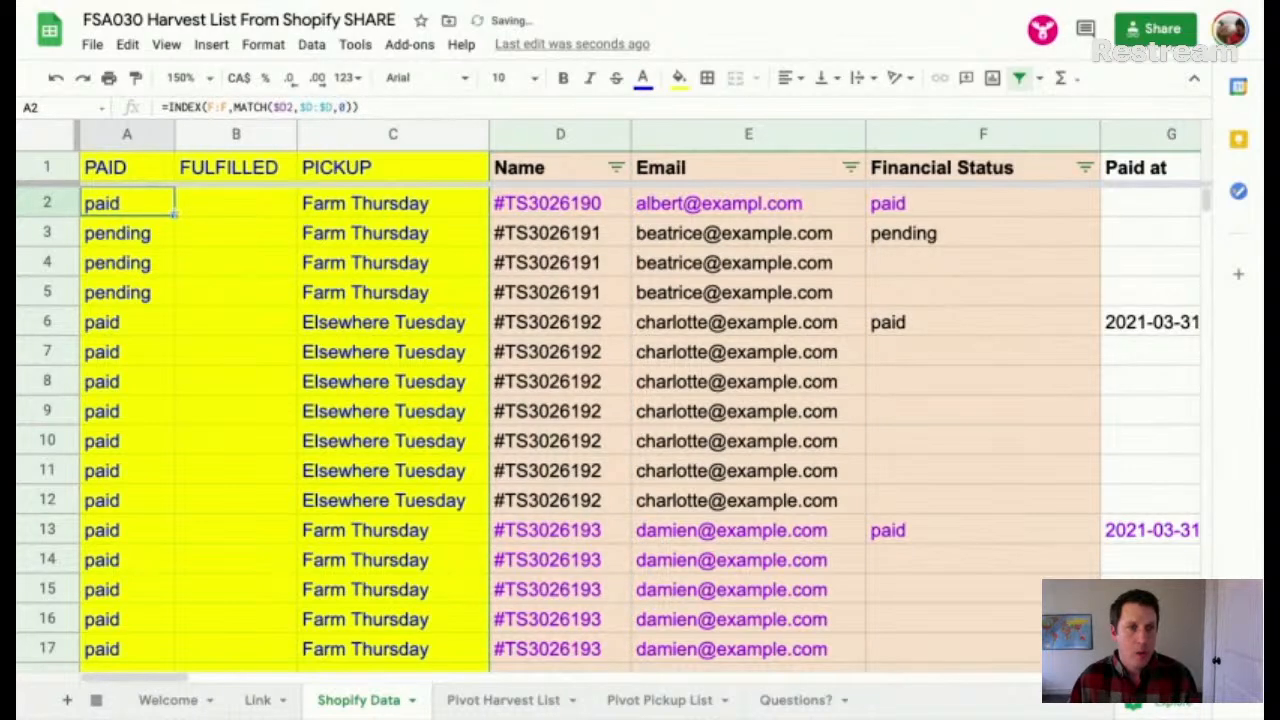
# Step: Copy the A2 formula across into B2 and trace its G:G reference to the Paid at column
pyautogui.moveTo(255, 215); pyautogui.dragTo(256, 216)
pyautogui.click(263, 212)
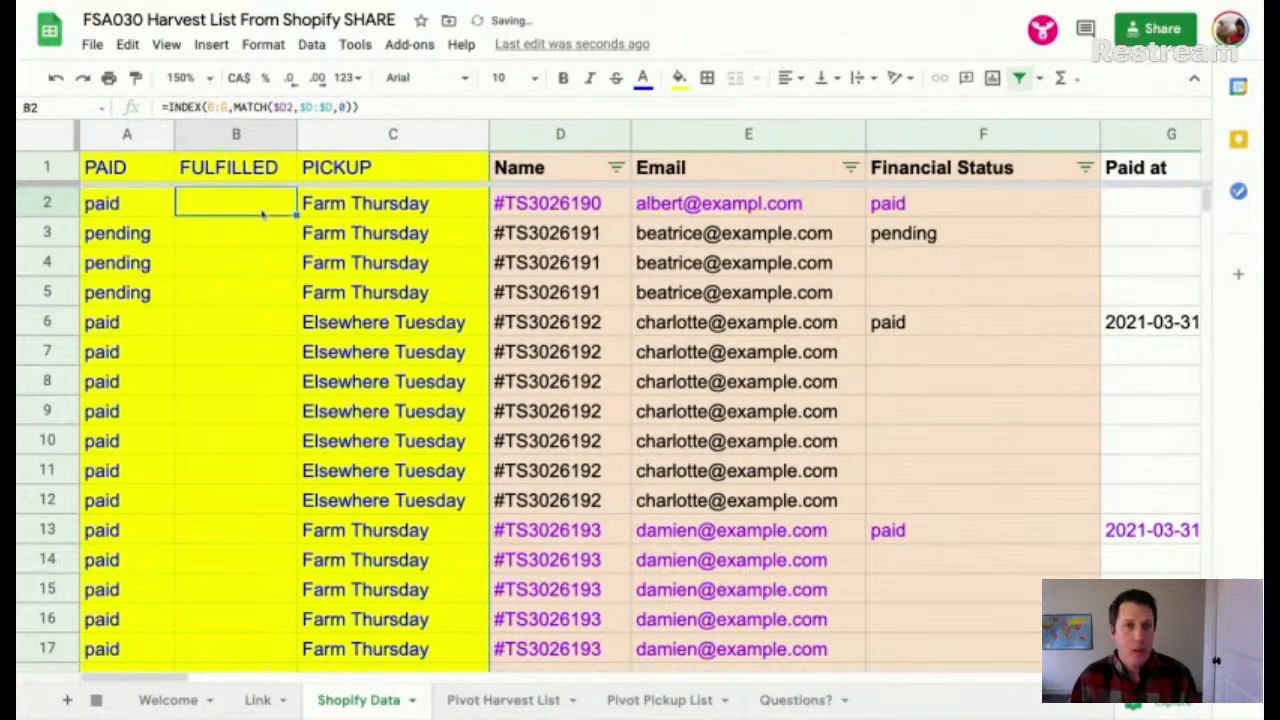
pyautogui.click(1180, 203)
pyautogui.click(1163, 143)
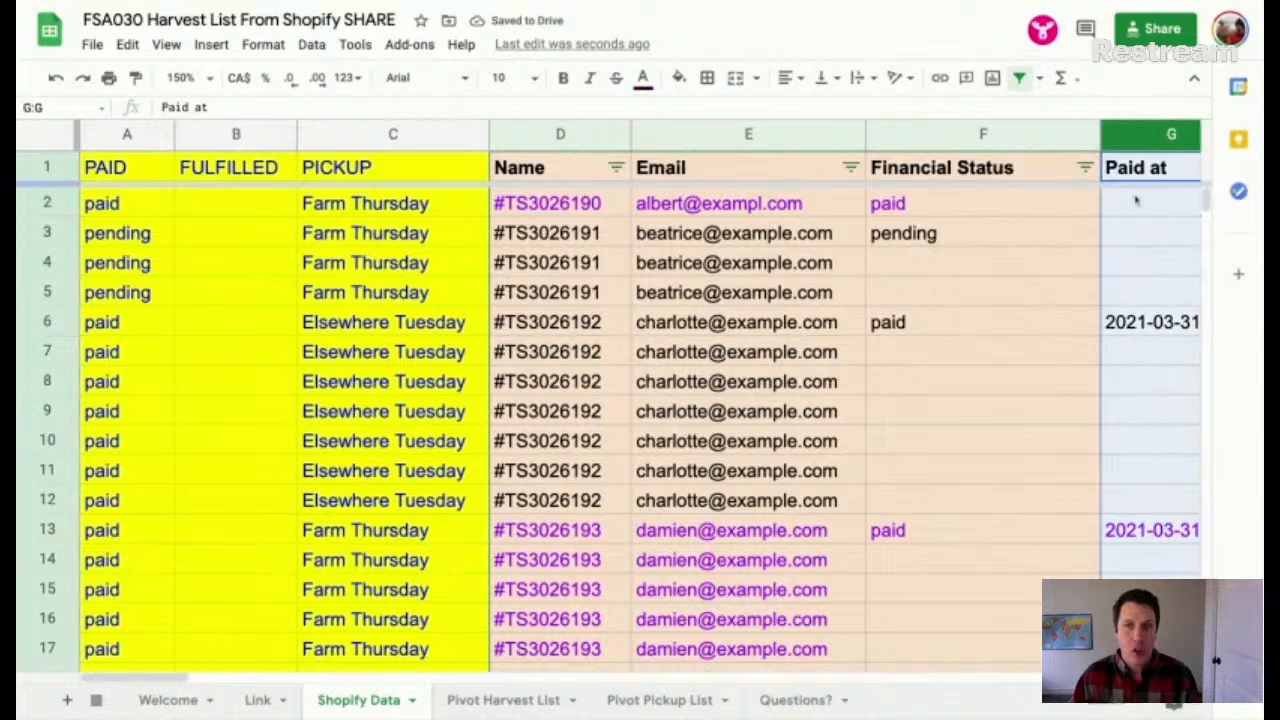
pyautogui.click(1137, 204)
pyautogui.hscroll(2, 1023, 228)
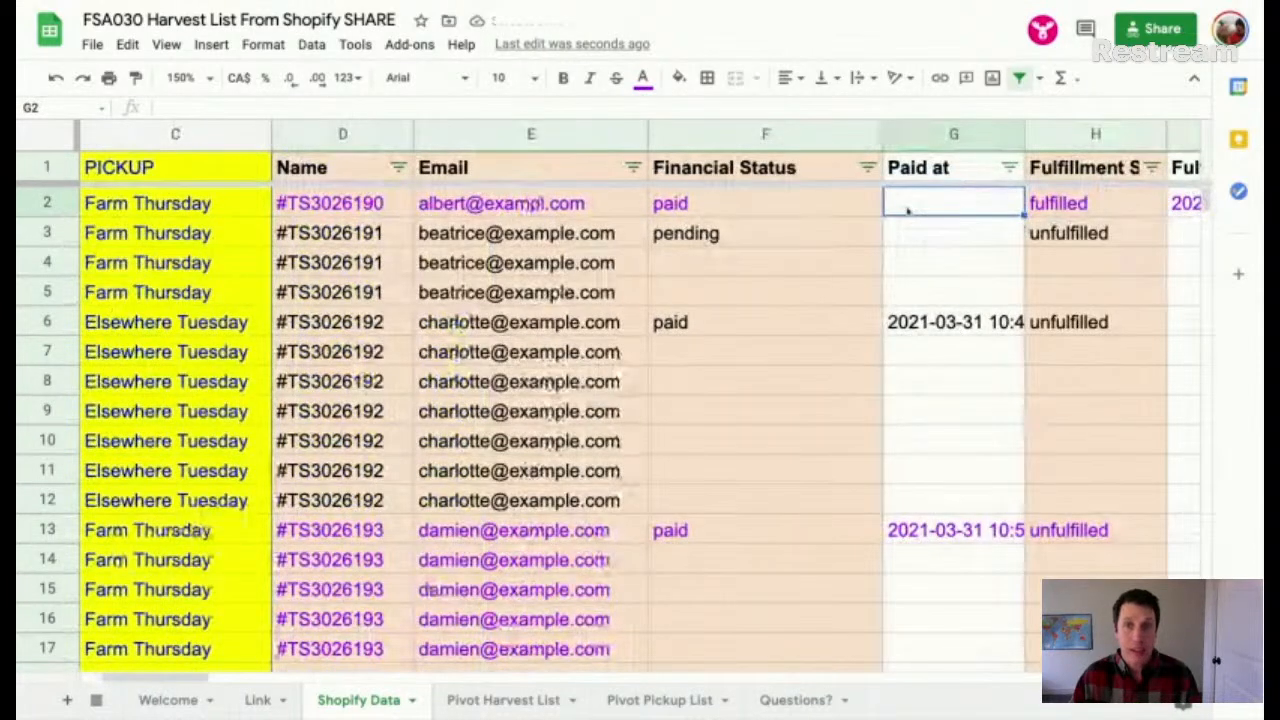
pyautogui.hscroll(-2, 908, 210)
pyautogui.click(265, 212)
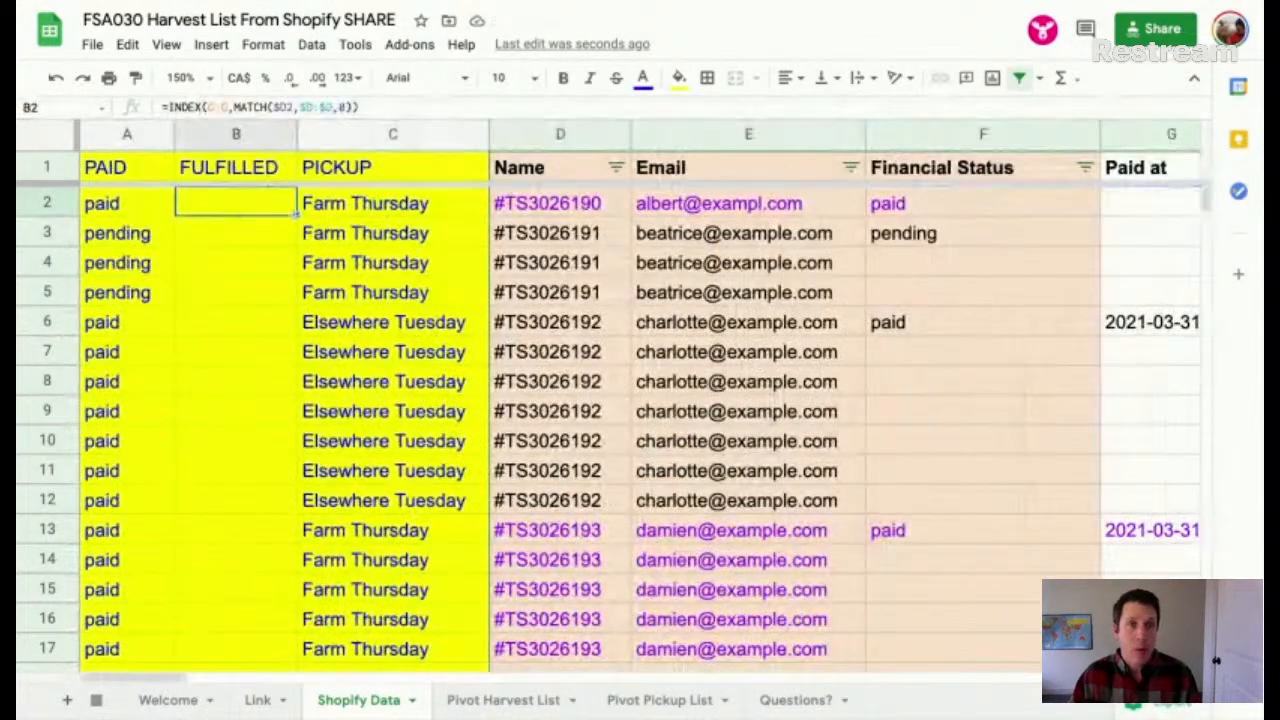
# Step: Copy the B2 formula across into C2 and compare it with the Fulfillment Status value in H2
pyautogui.moveTo(296, 214); pyautogui.dragTo(380, 225)
pyautogui.click(358, 204)
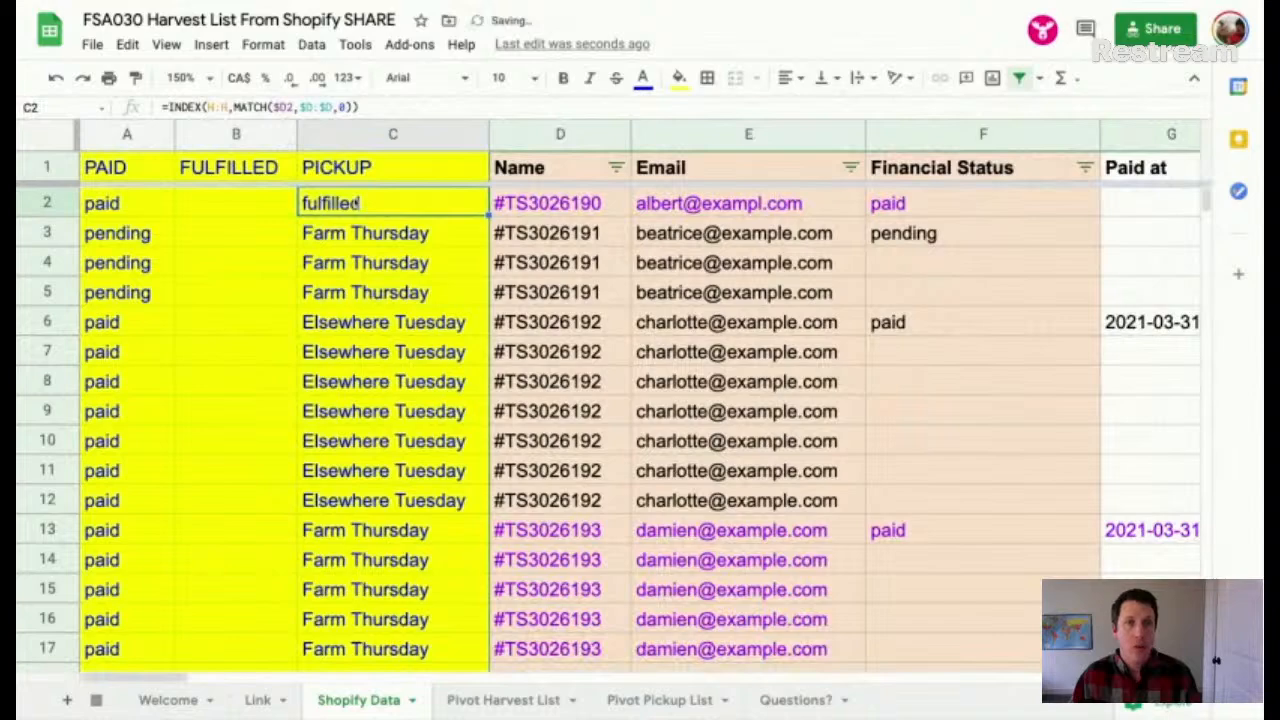
pyautogui.hscroll(4, 734, 246)
pyautogui.click(760, 205)
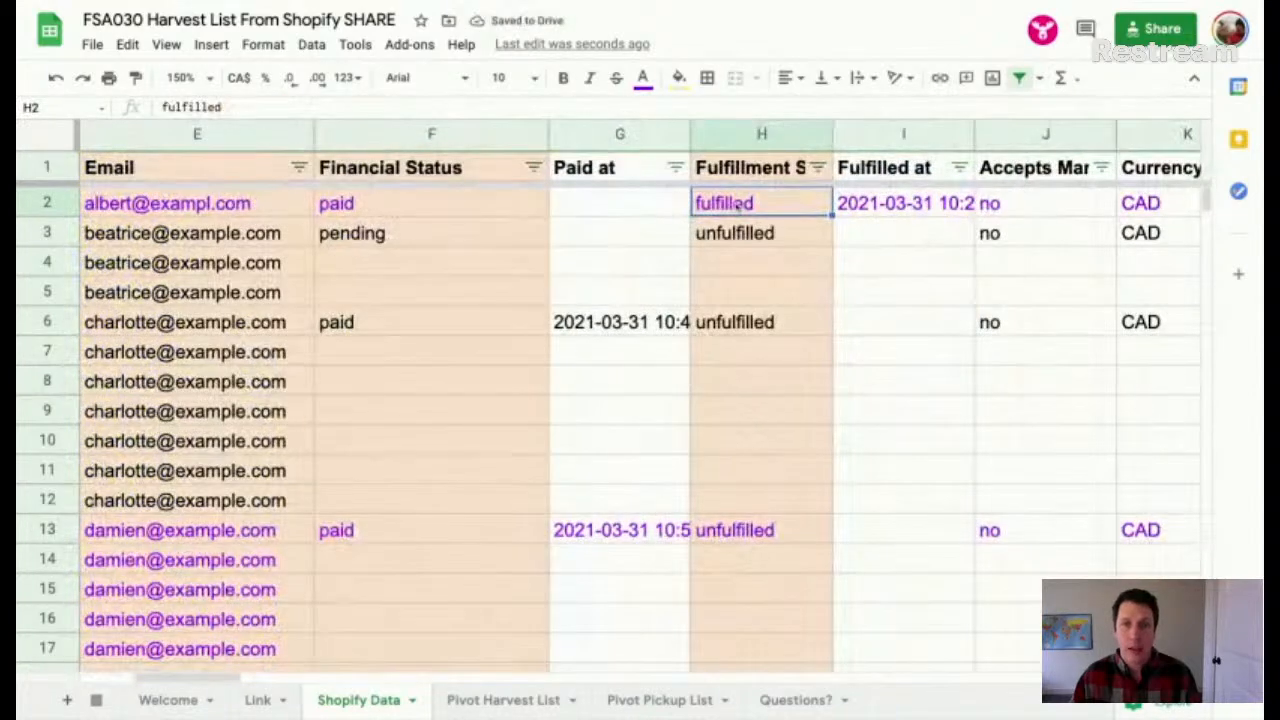
pyautogui.hscroll(-4, 496, 246)
# Step: Change the INDEX range in the B2 formula to H:H so it looks up the Fulfillment Status column
pyautogui.click(246, 210)
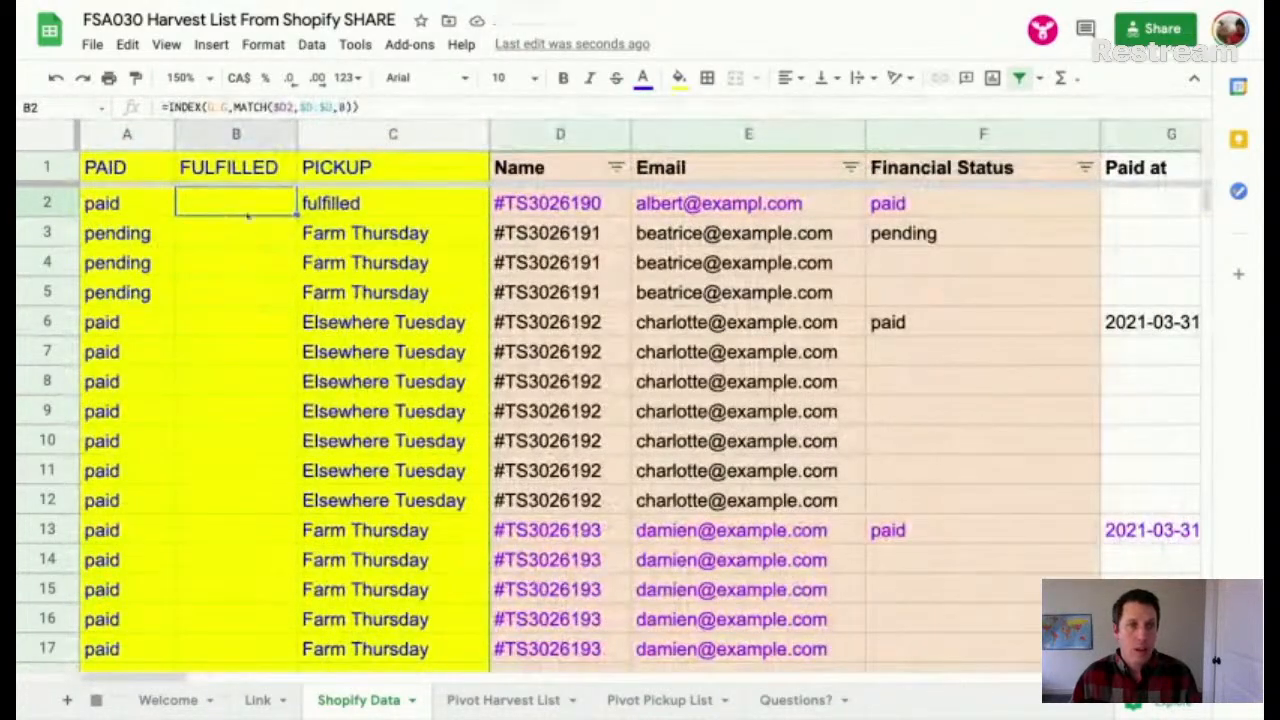
pyautogui.doubleClick(246, 208)
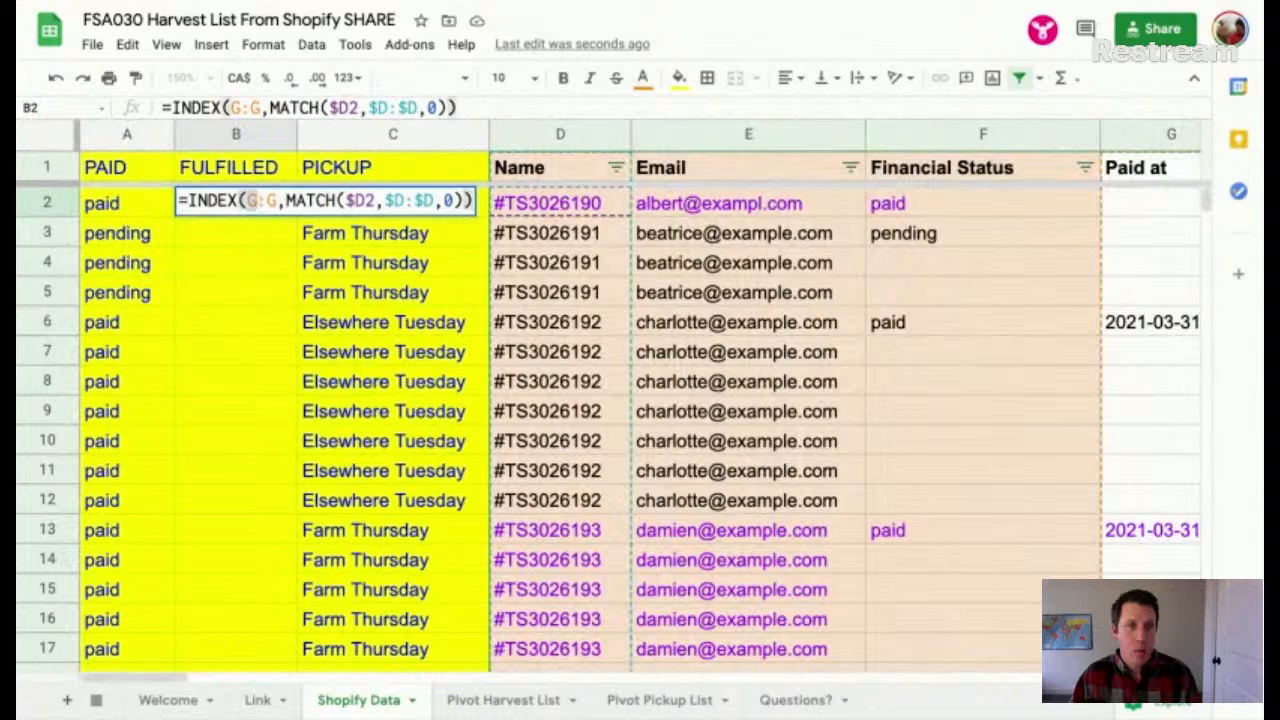
pyautogui.write('H')
pyautogui.press('Right')
pyautogui.press('Right')
pyautogui.press('BackSpace')
pyautogui.write('J')
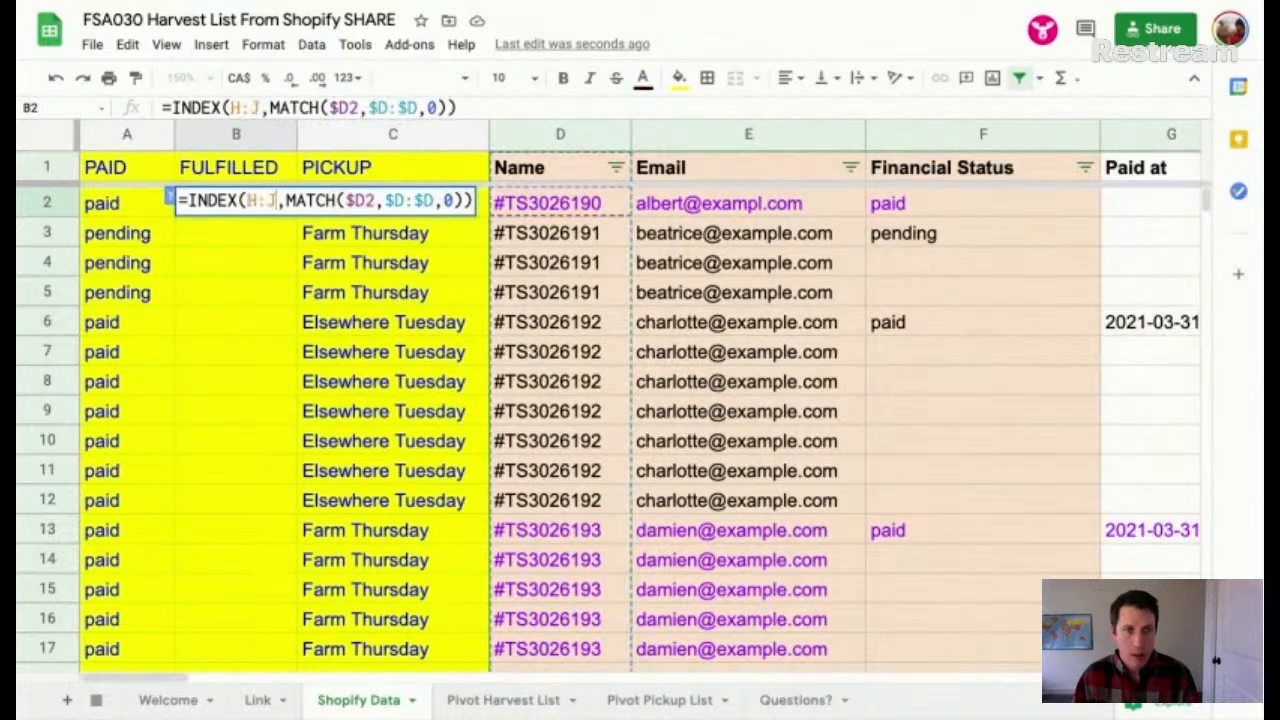
pyautogui.press('BackSpace')
pyautogui.write('H')
pyautogui.press('Return')
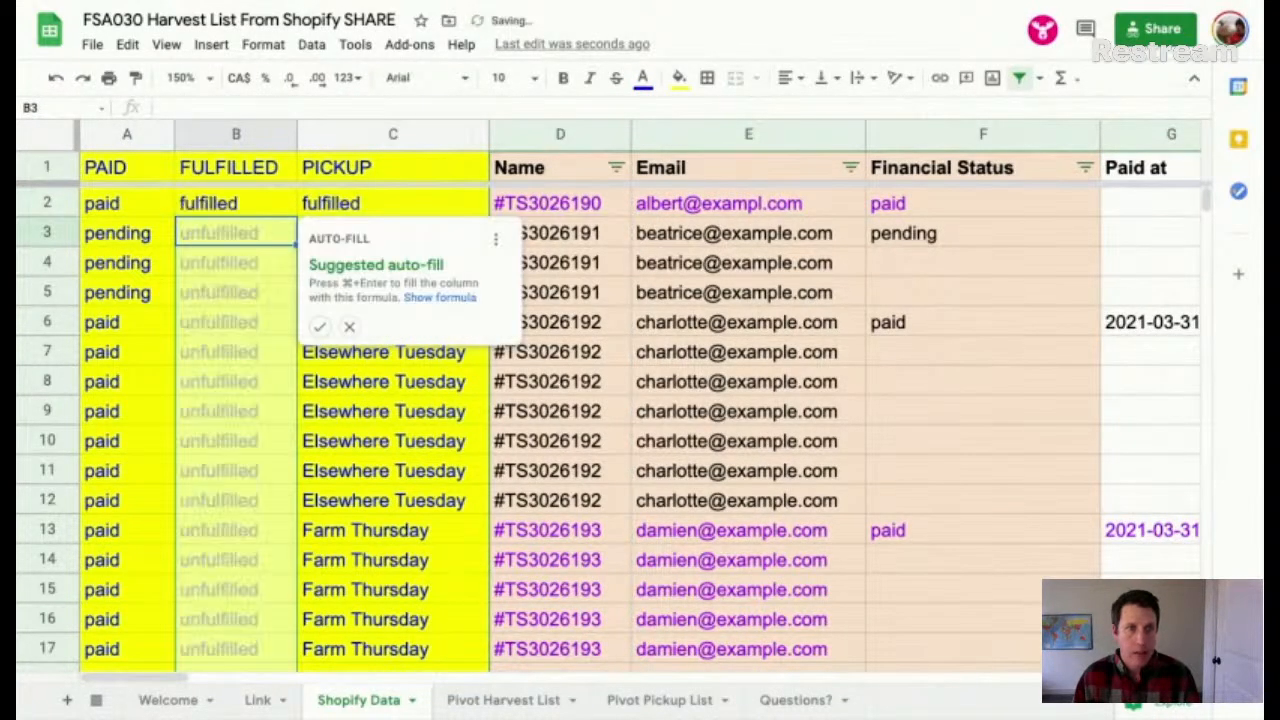
pyautogui.press('Up')
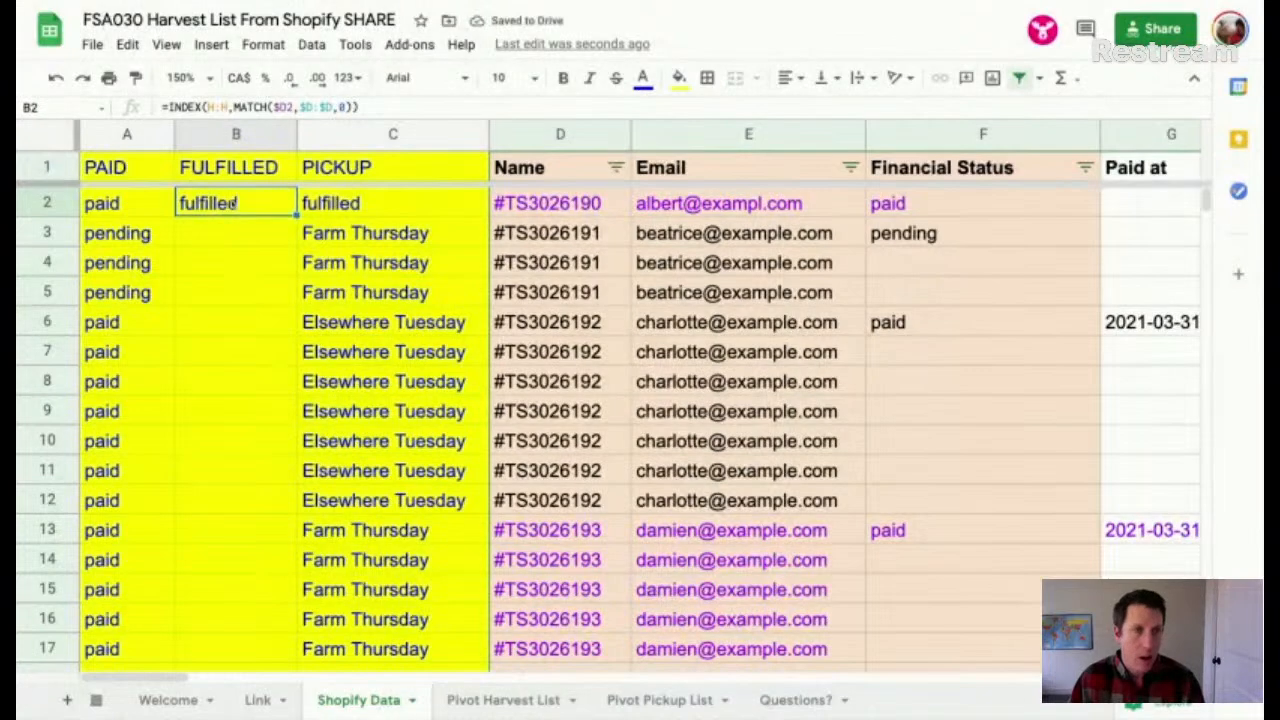
# Step: Fill the B2 formula down the FULFILLED column through row 995 and return to the first data row
pyautogui.hotkey('ctrl', 'shift', 'Down')
pyautogui.hotkey('ctrl', 'd')
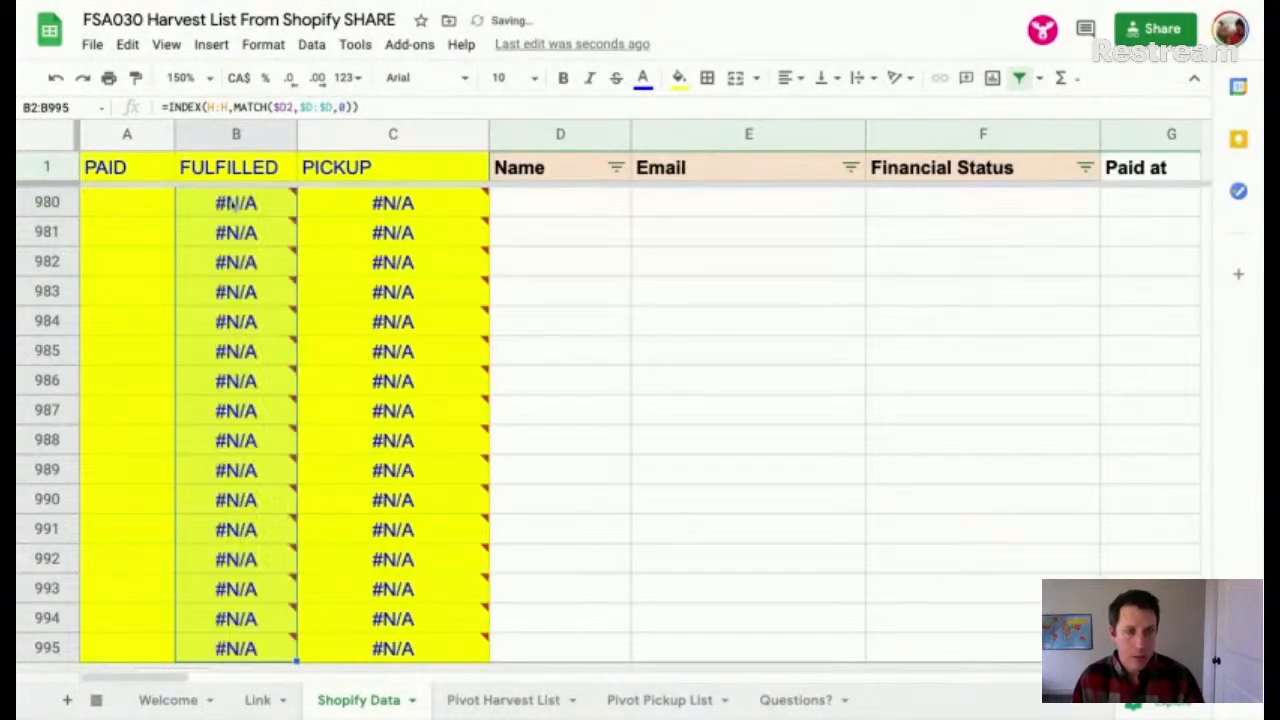
pyautogui.hotkey('ctrl', 'Up')
pyautogui.press('Down')
# Step: Restore the PICKUP formula in C2 as =index($R:$R,match($D2,$D:$D,0))
pyautogui.click(368, 203)
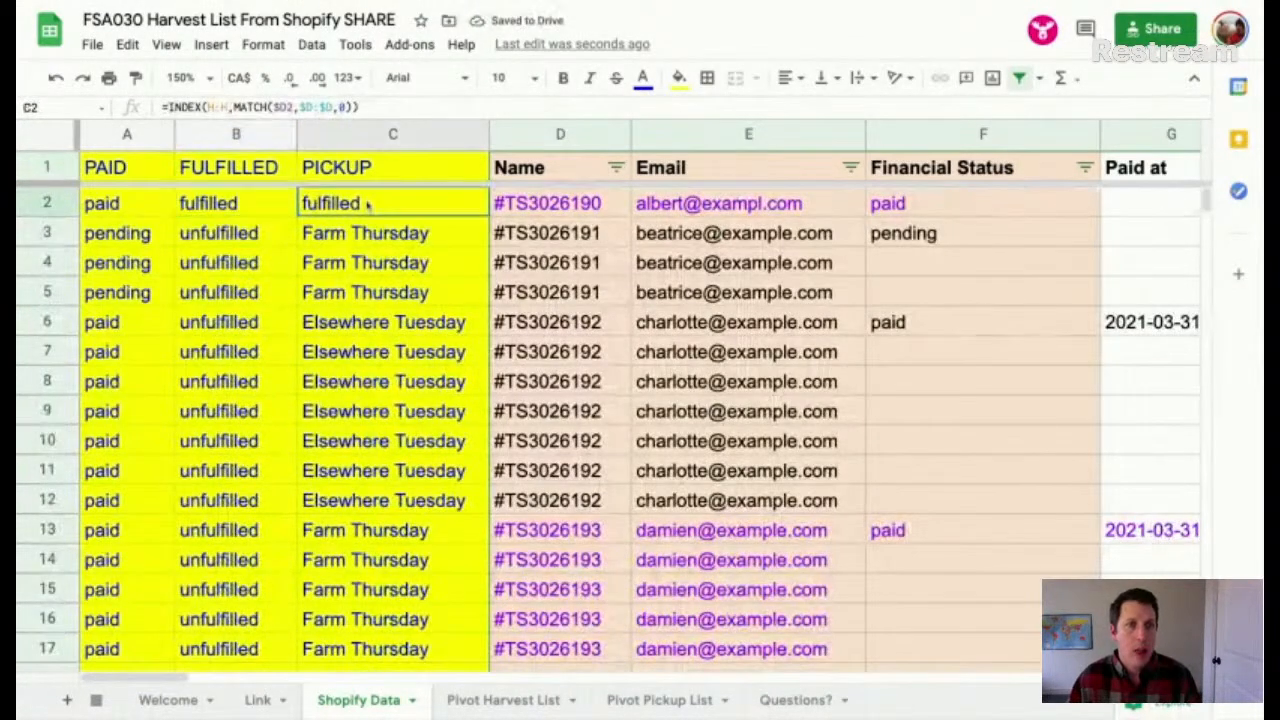
pyautogui.press('Down')
pyautogui.press('Up')
pyautogui.write('=index($R:$R,match($D2,$D:$D,0))')
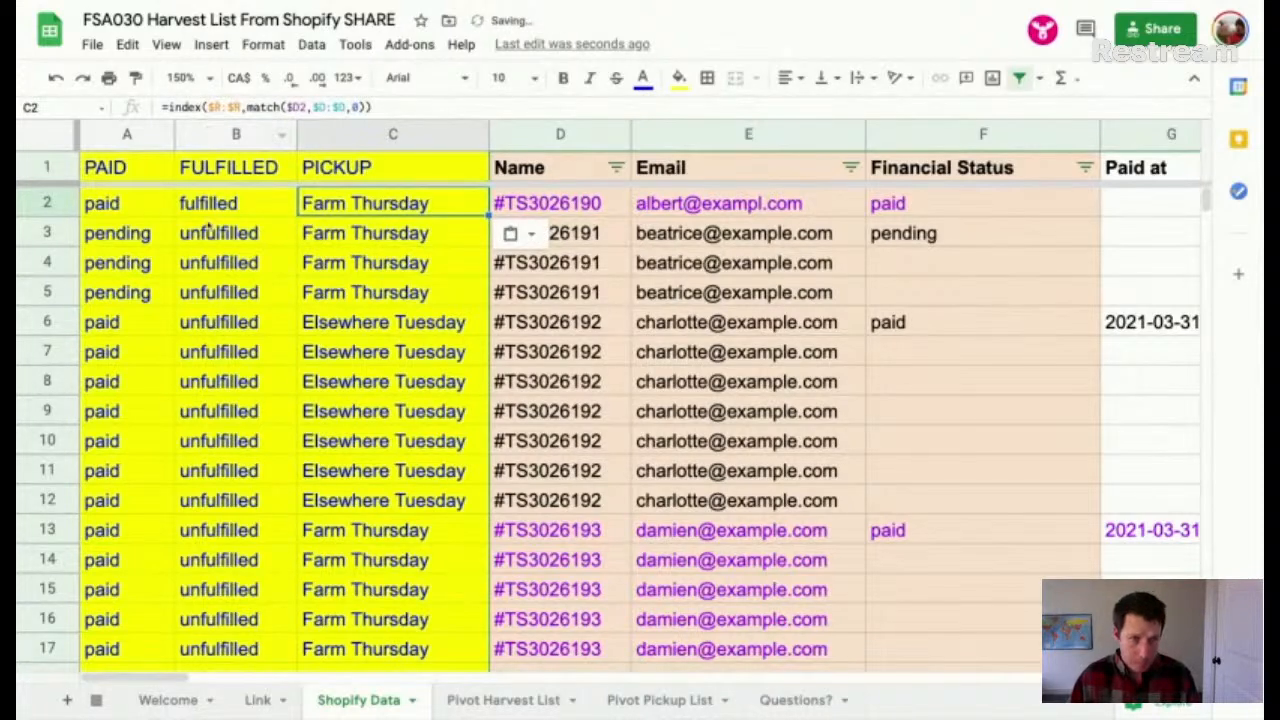
# Step: Review the PAID, FULFILLED and PICKUP values for the orders in row 3 and rows 13 to 19
pyautogui.click(135, 210)
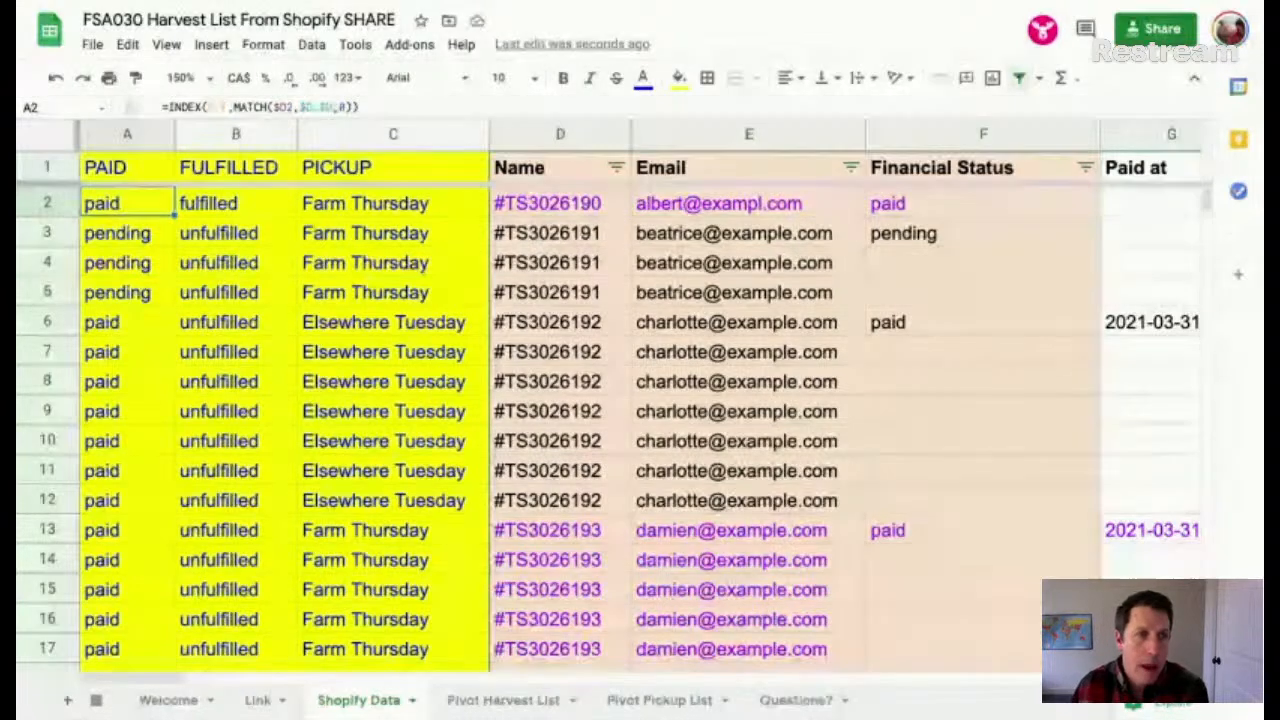
pyautogui.click(60, 230)
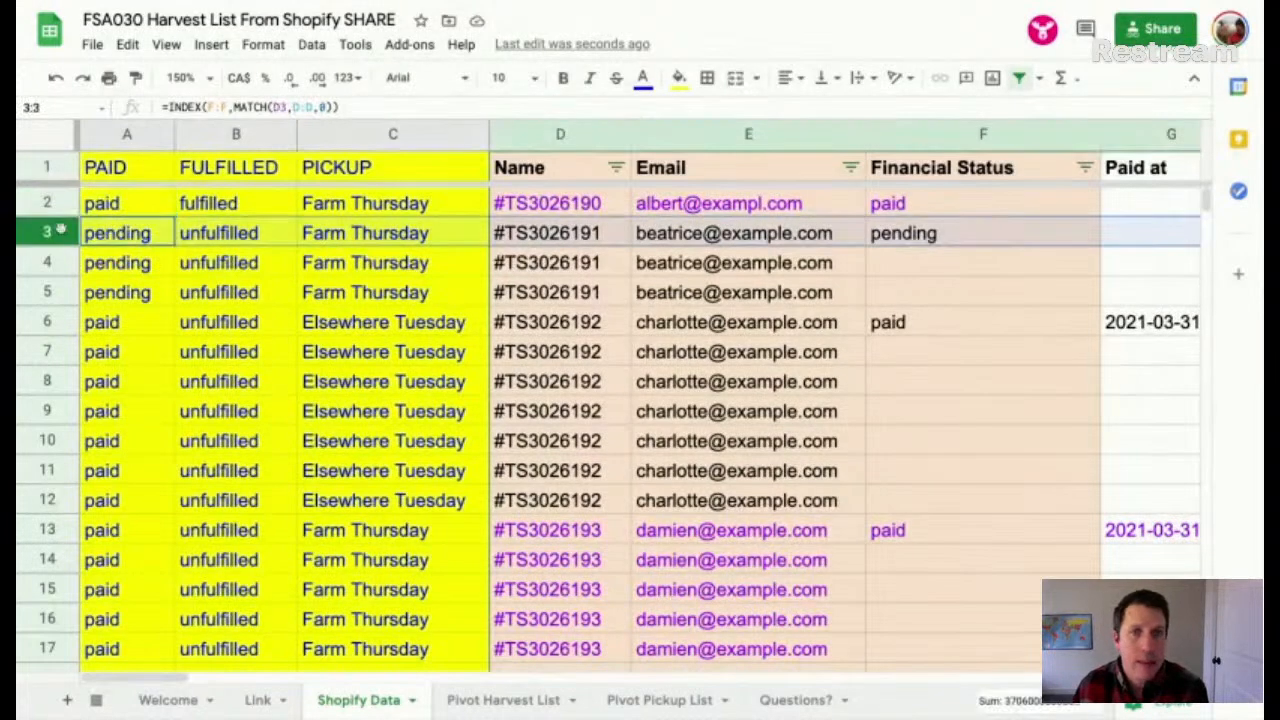
pyautogui.click(248, 240)
pyautogui.click(387, 234)
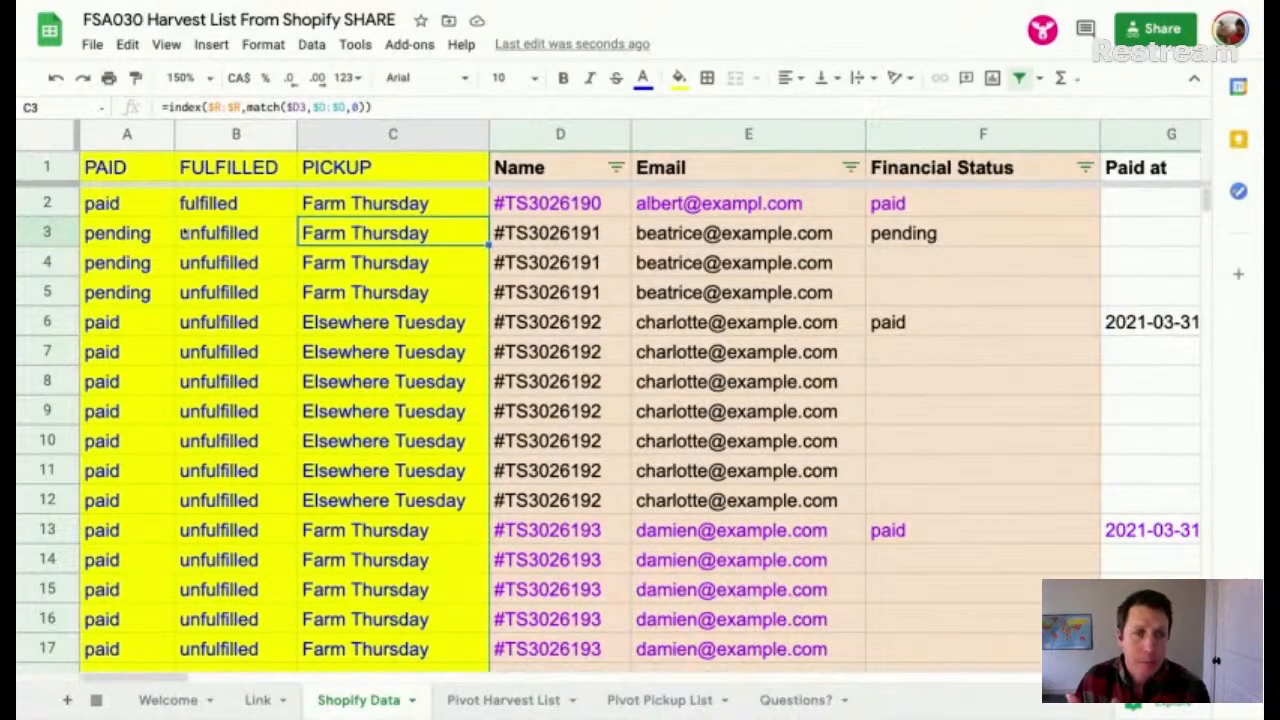
pyautogui.moveTo(46, 233); pyautogui.dragTo(46, 530)
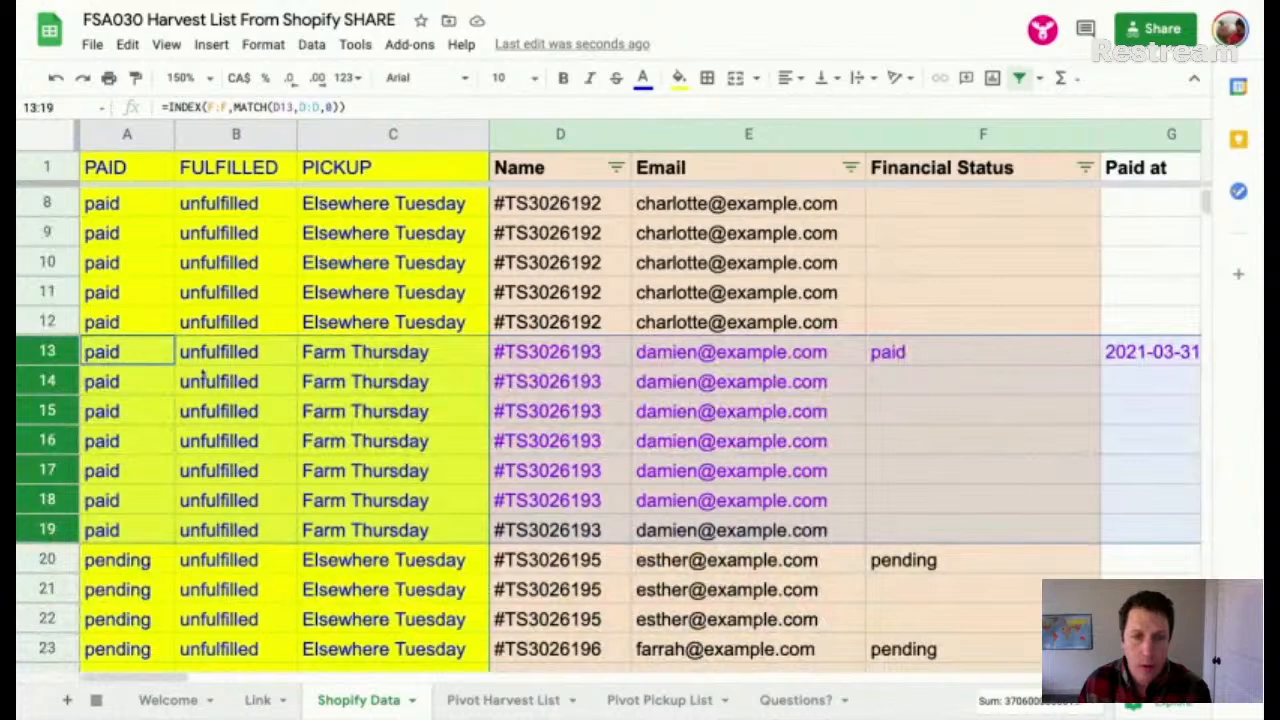
# Step: Copy the Name and Email cells D18:E18 onto D19:E19, including their purple text formatting
pyautogui.moveTo(562, 508); pyautogui.dragTo(668, 510)
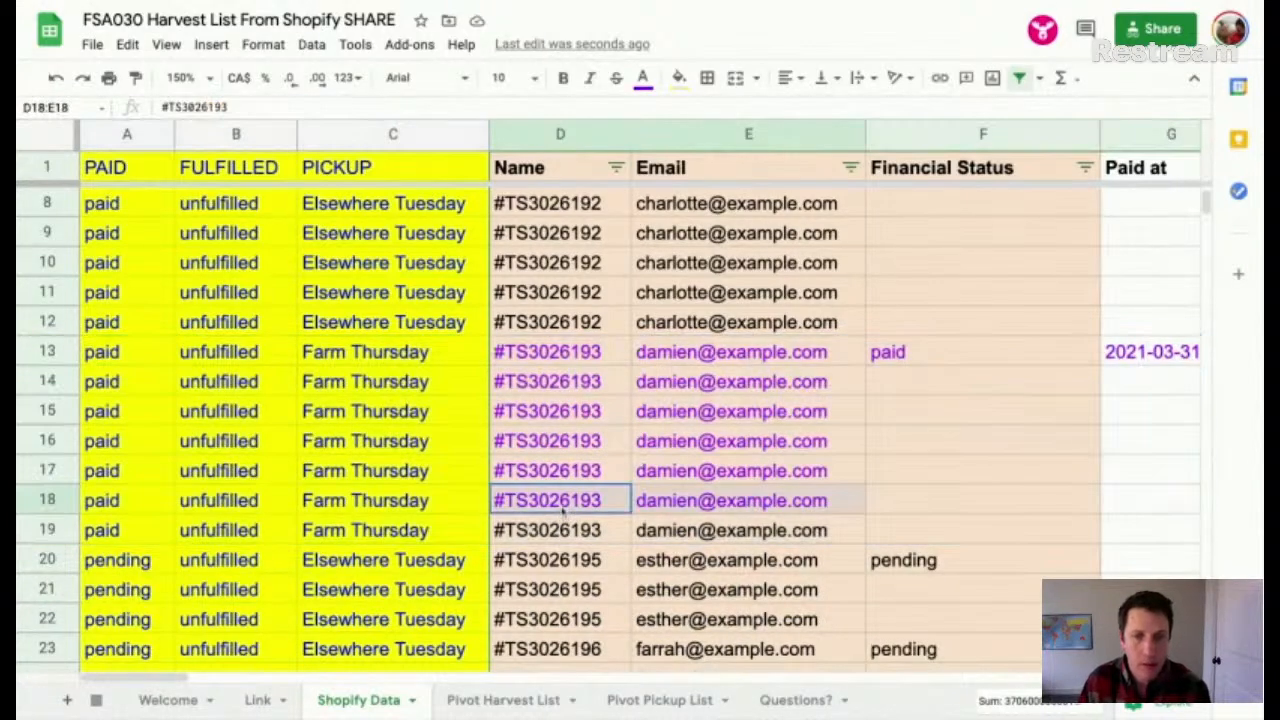
pyautogui.hotkey('ctrl', 'c')
pyautogui.click(596, 526)
pyautogui.hotkey('ctrl', 'v')
pyautogui.scroll(3, 596, 526)
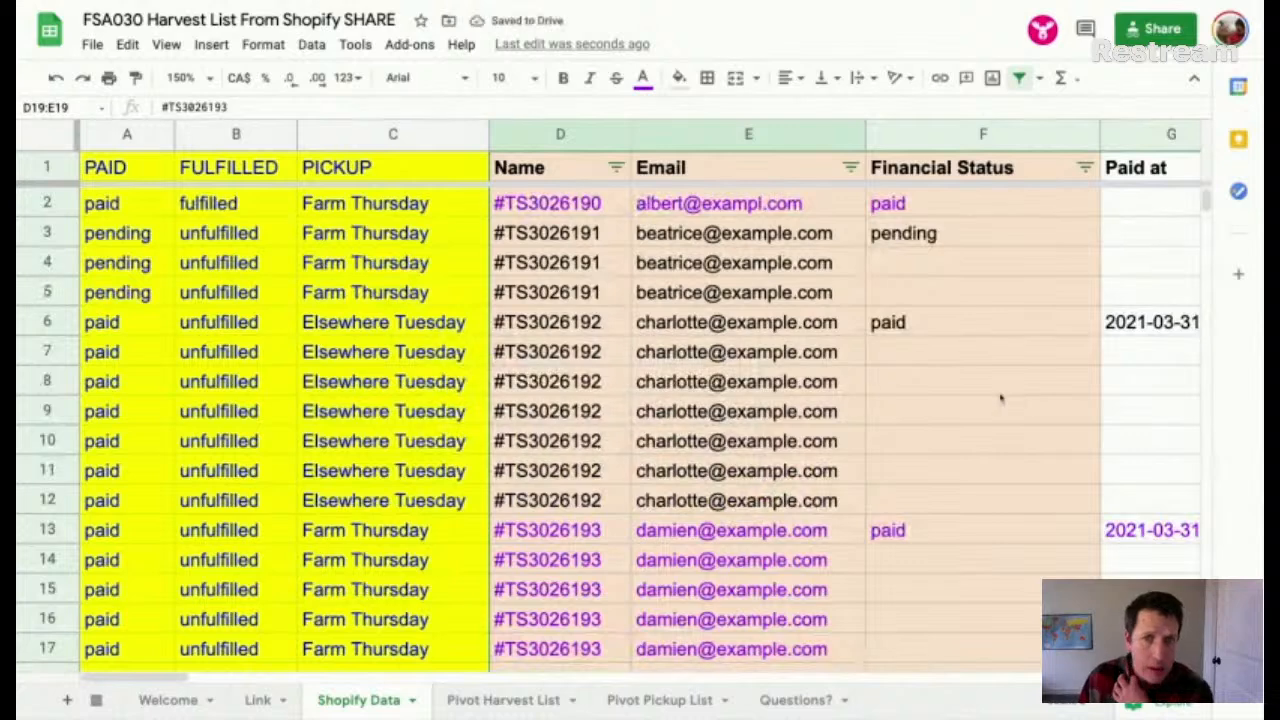
# Step: Inspect the A6 formula and the order name it looks up in the Name column
pyautogui.click(1000, 390)
pyautogui.click(120, 321)
pyautogui.doubleClick(120, 321)
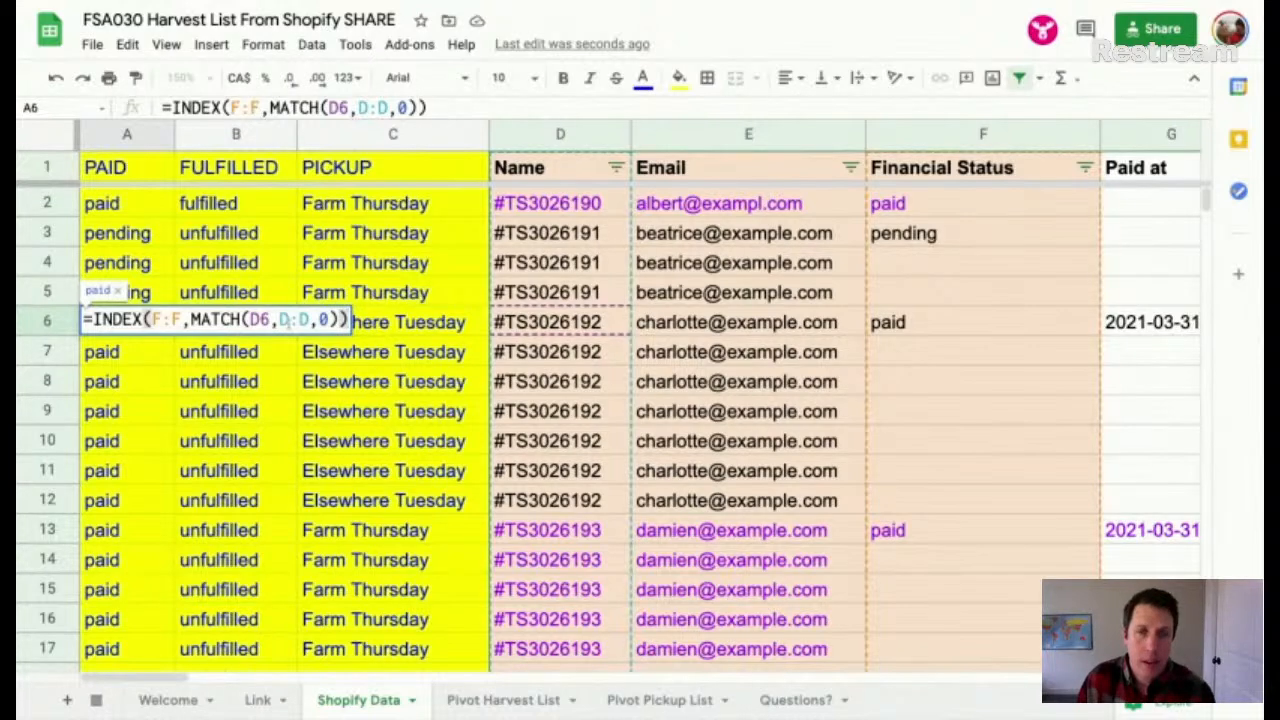
pyautogui.click(512, 358)
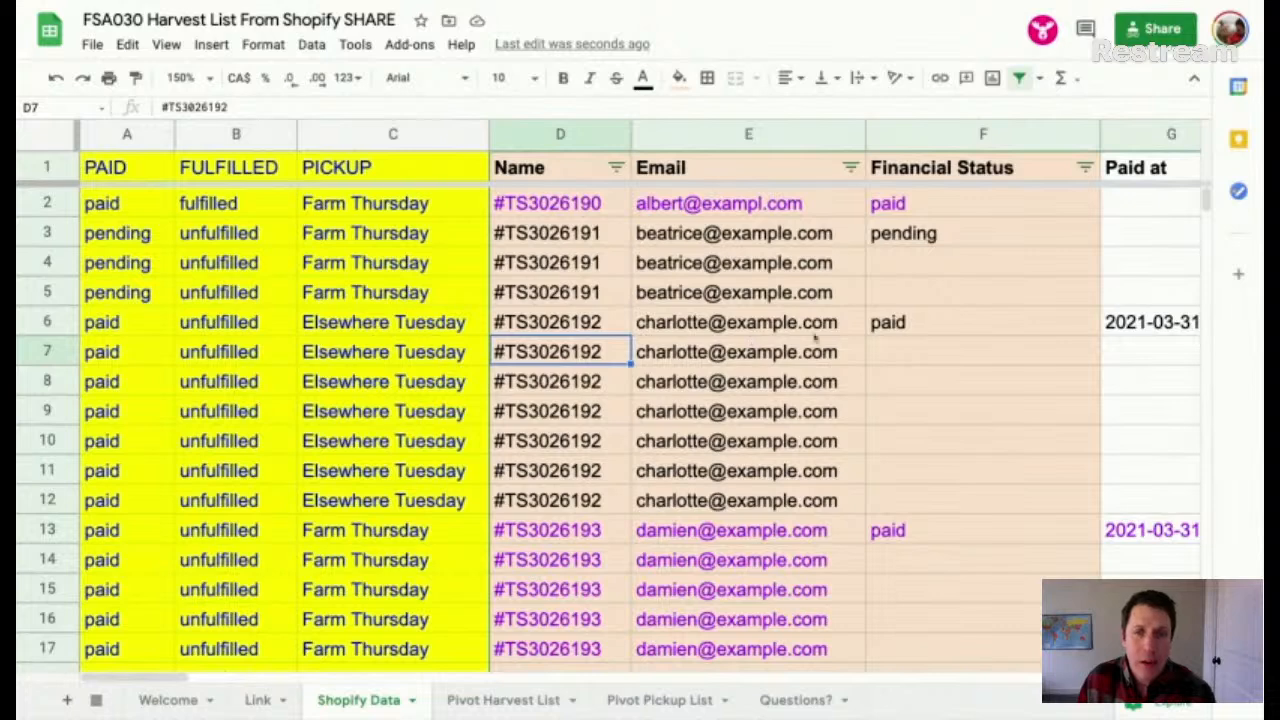
# Step: Highlight the Financial Status cell F6 with a yellow fill
pyautogui.click(913, 324)
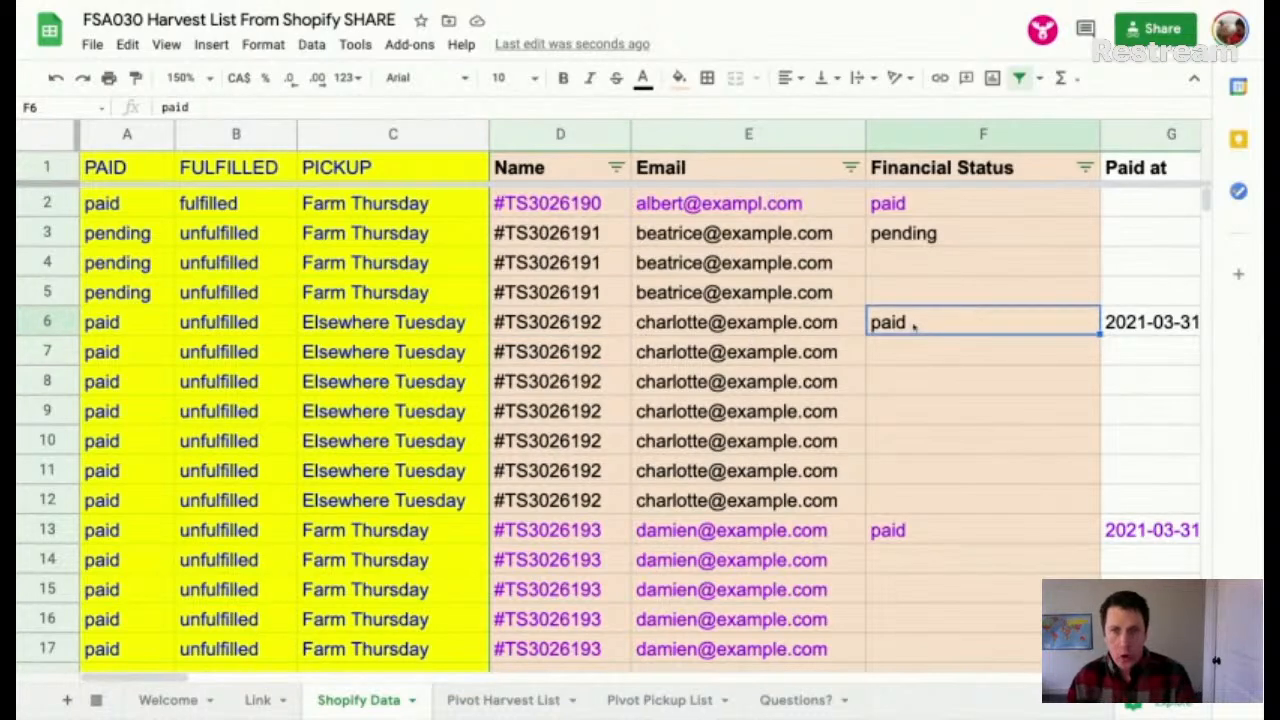
pyautogui.click(678, 77)
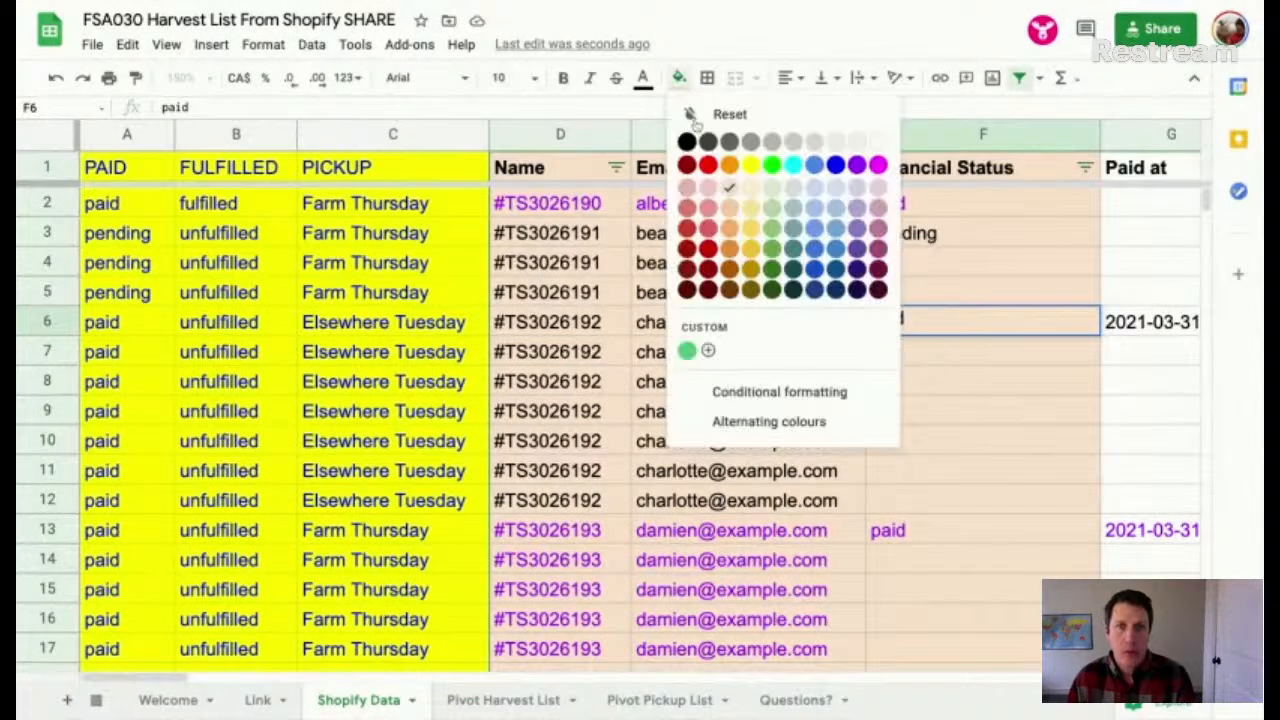
pyautogui.click(750, 165)
pyautogui.click(978, 364)
# Step: Copy the highlighted "paid" value from F6 into F7 and clear the contents of F6
pyautogui.click(940, 323)
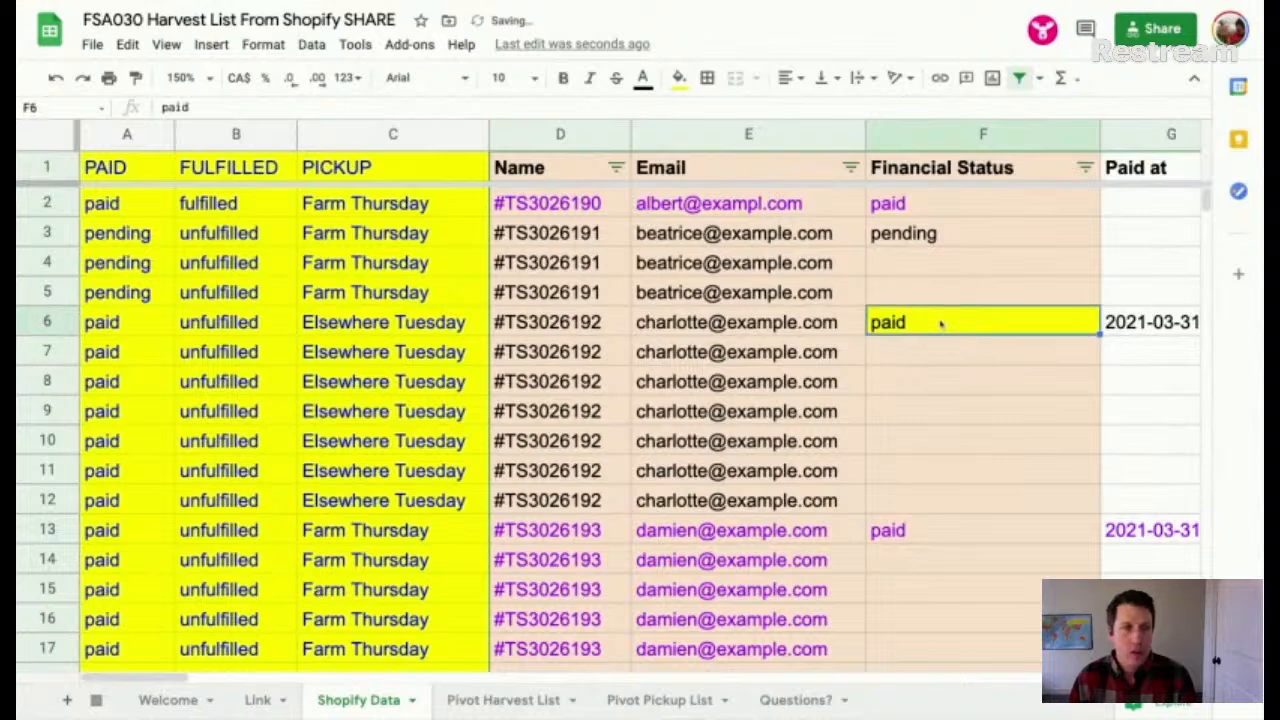
pyautogui.hotkey('ctrl', 'c')
pyautogui.press('Down')
pyautogui.hotkey('ctrl', 'v')
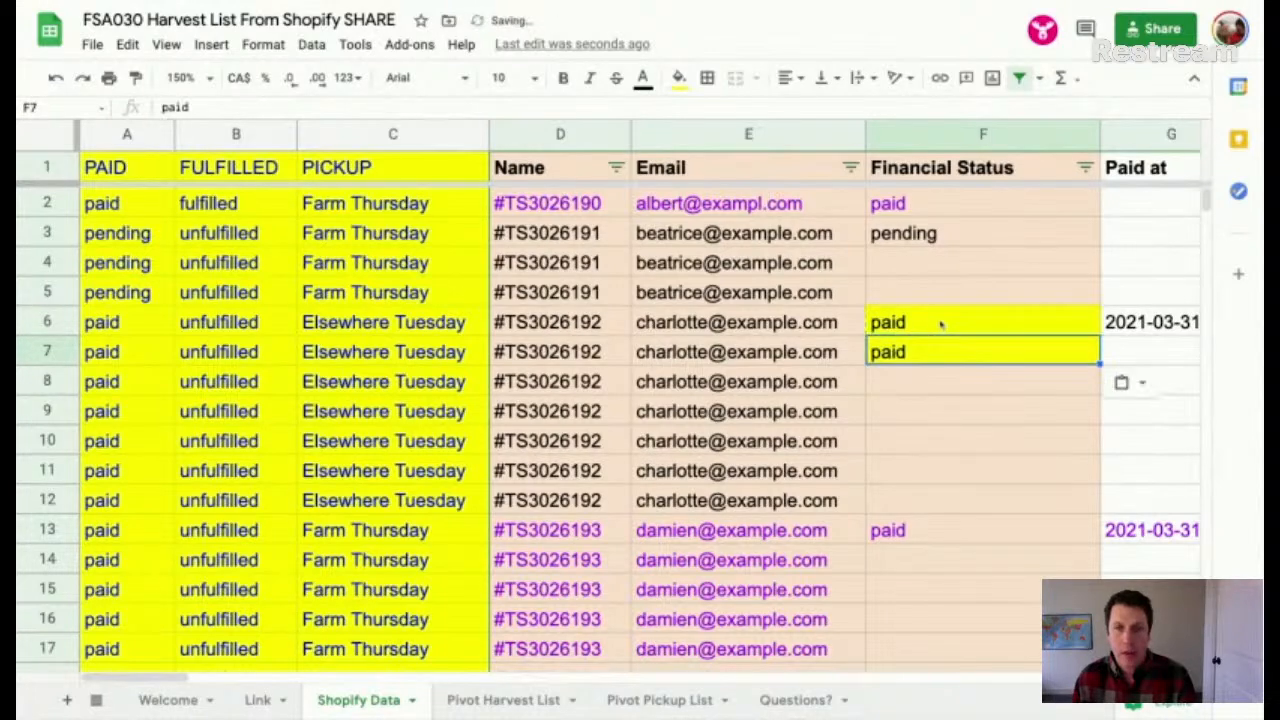
pyautogui.click(940, 323)
pyautogui.press('BackSpace')
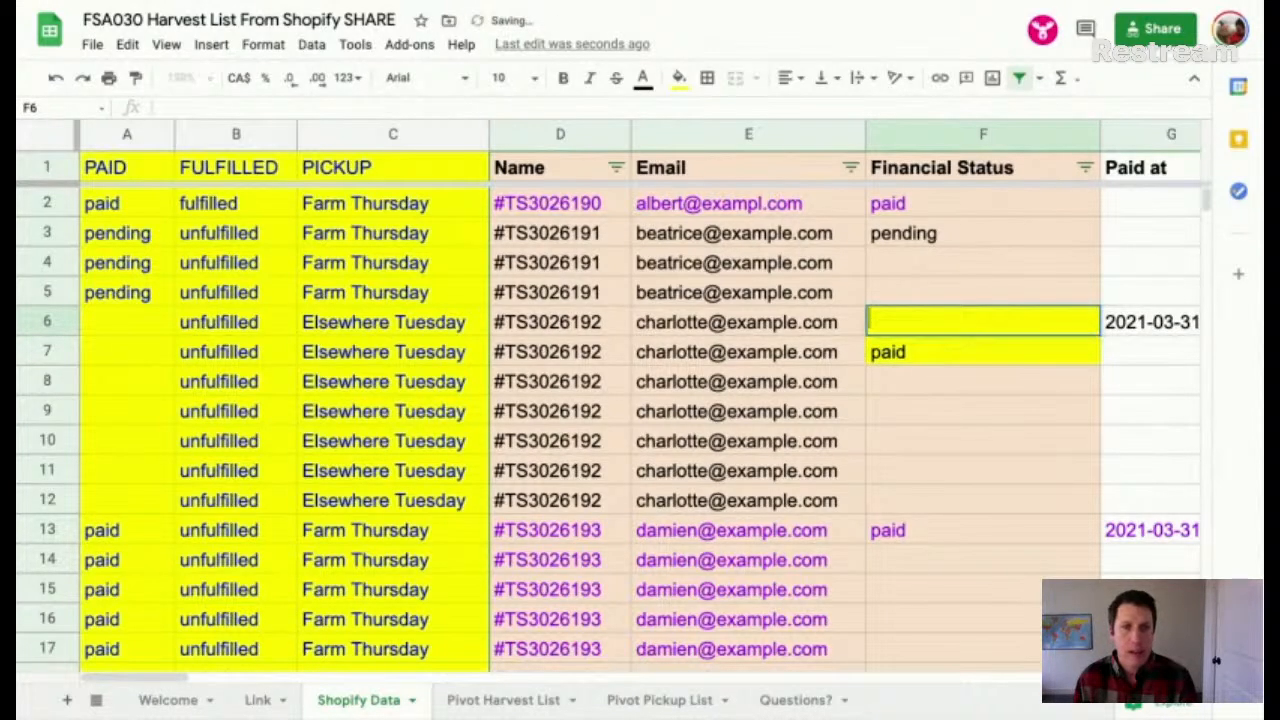
# Step: Examine the PAID cells A6:A12 and trace the lookup from the order name in D6 to column D
pyautogui.moveTo(158, 331); pyautogui.dragTo(118, 498)
pyautogui.click(605, 325)
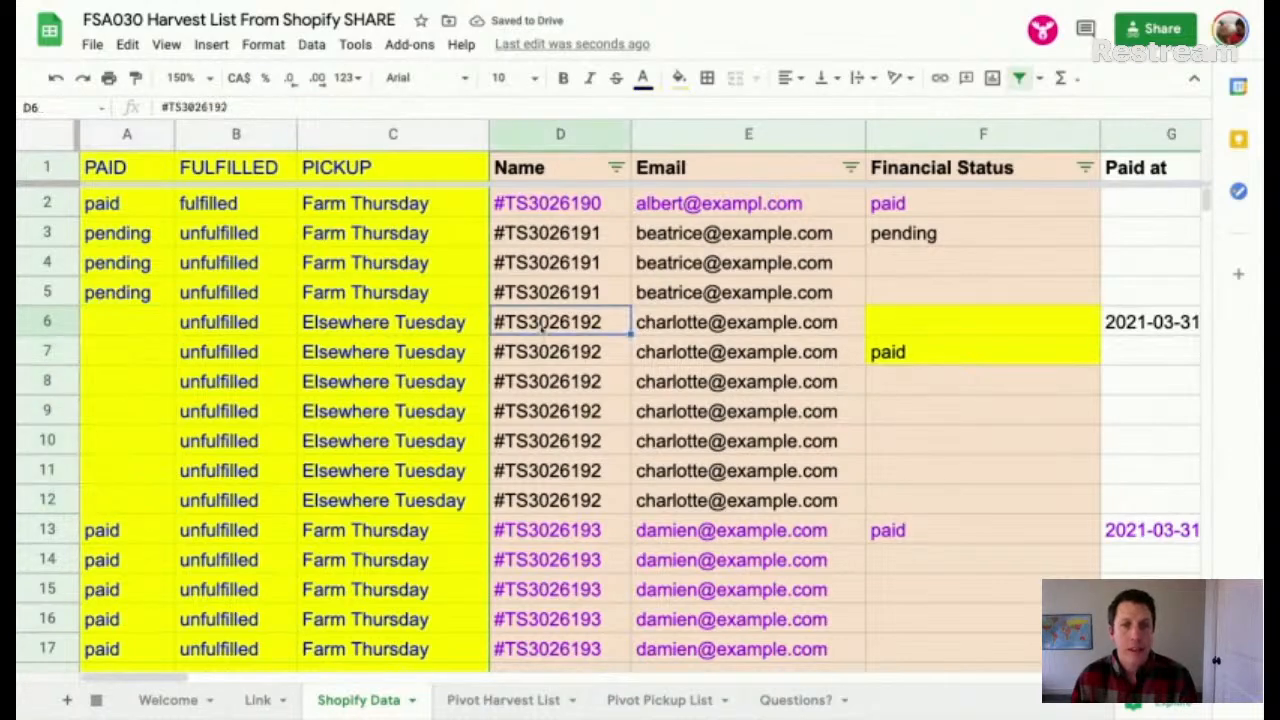
pyautogui.doubleClick(611, 323)
pyautogui.moveTo(611, 323); pyautogui.dragTo(492, 320)
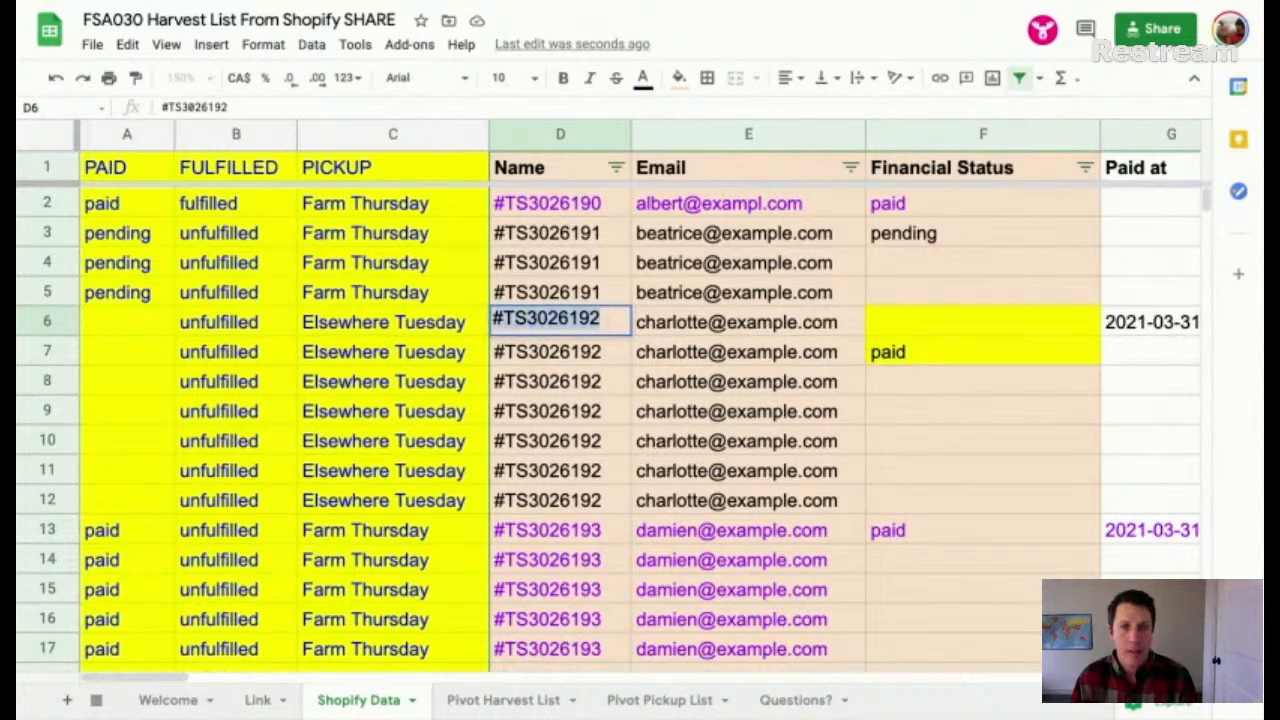
pyautogui.click(560, 134)
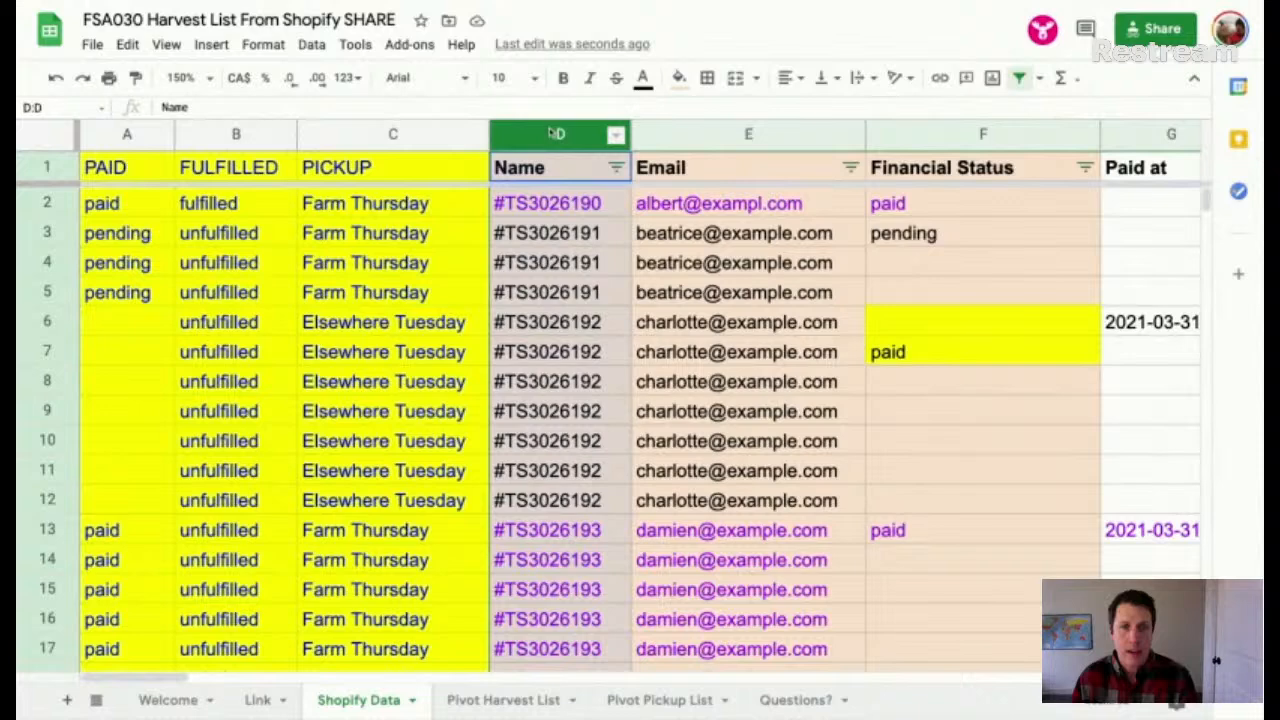
# Step: Undo the test edits in F6 and F7, restoring the unhighlighted "paid" value in F6 and emptying F7
pyautogui.click(588, 330)
pyautogui.click(926, 336)
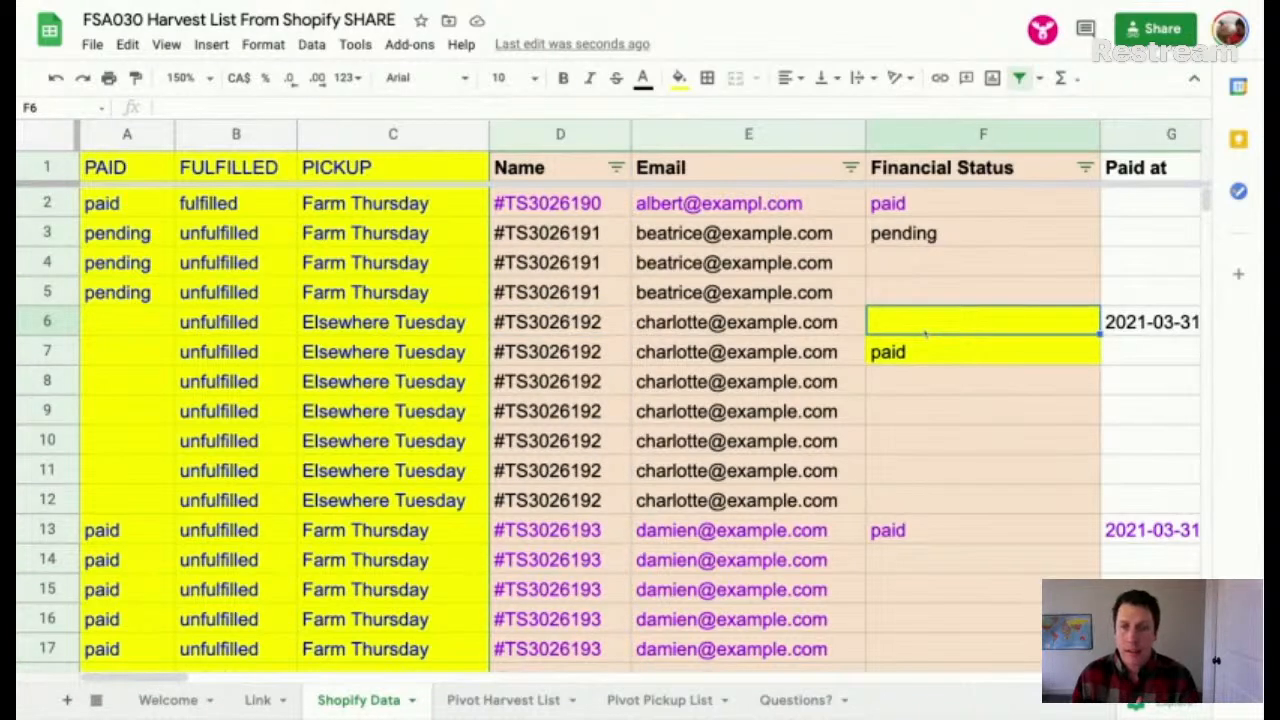
pyautogui.hotkey('ctrl', 'v')
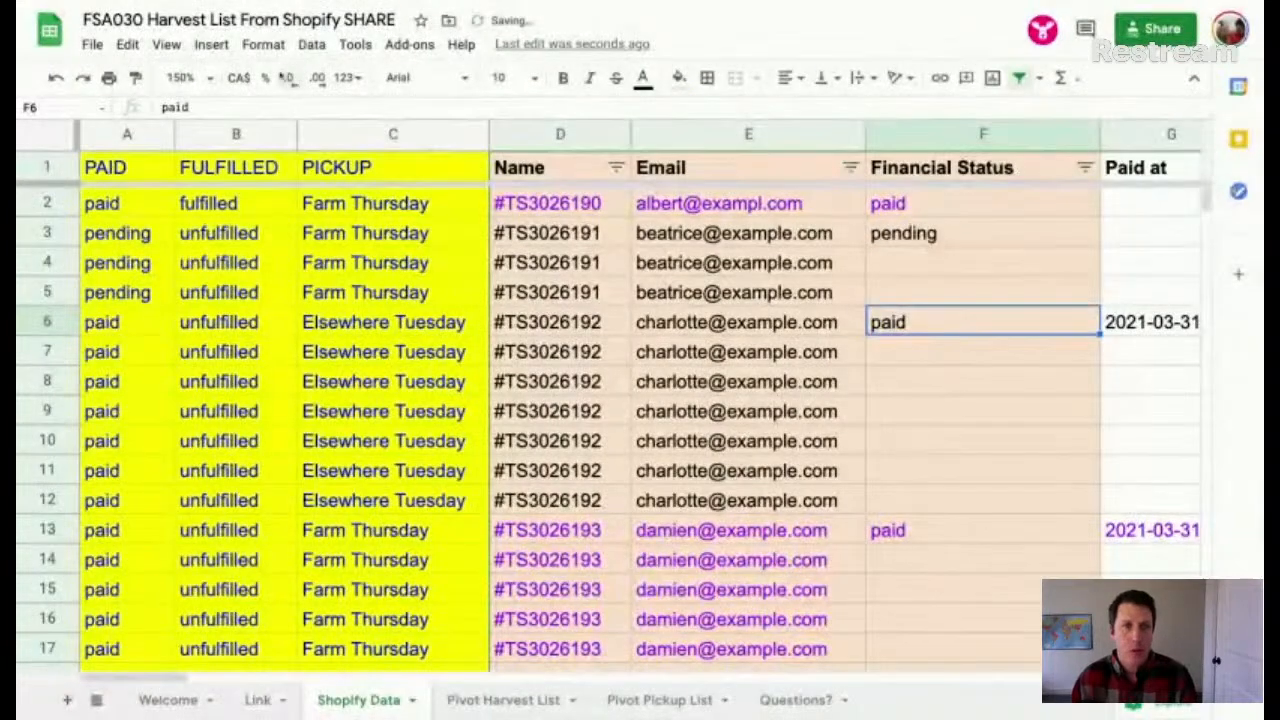
pyautogui.click(48, 138)
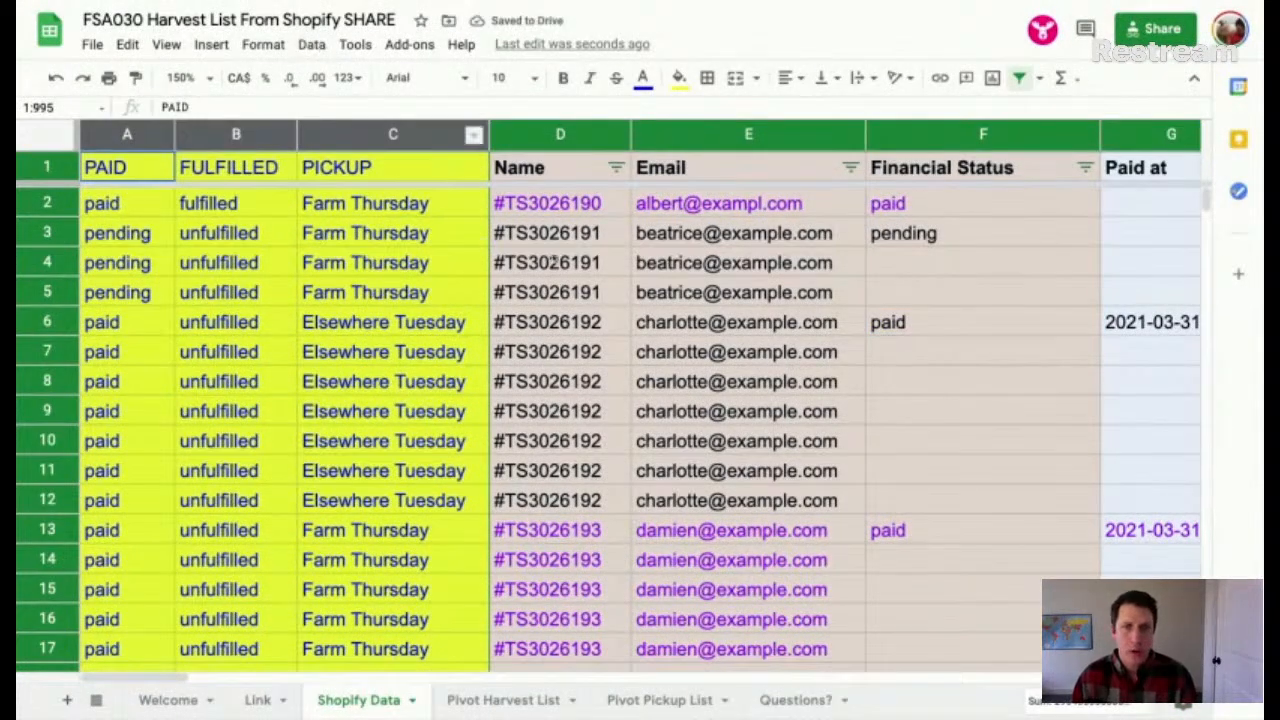
pyautogui.click(311, 44)
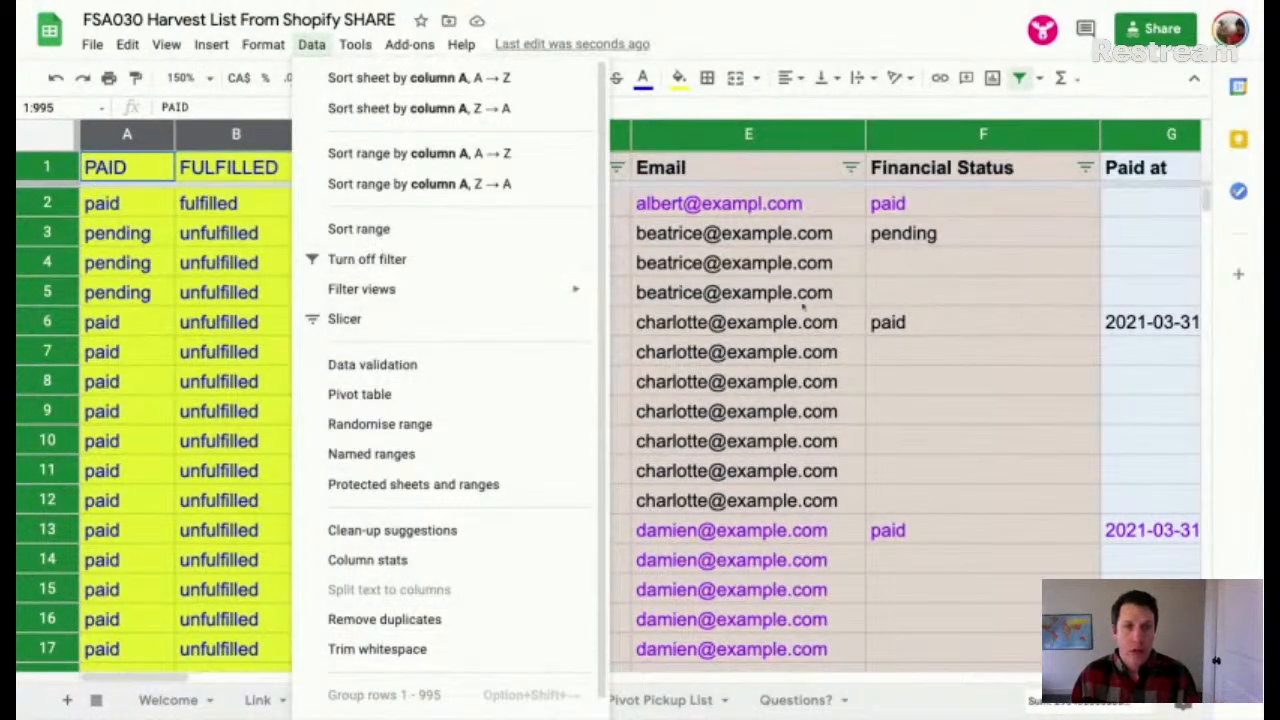
pyautogui.click(740, 292)
pyautogui.click(897, 337)
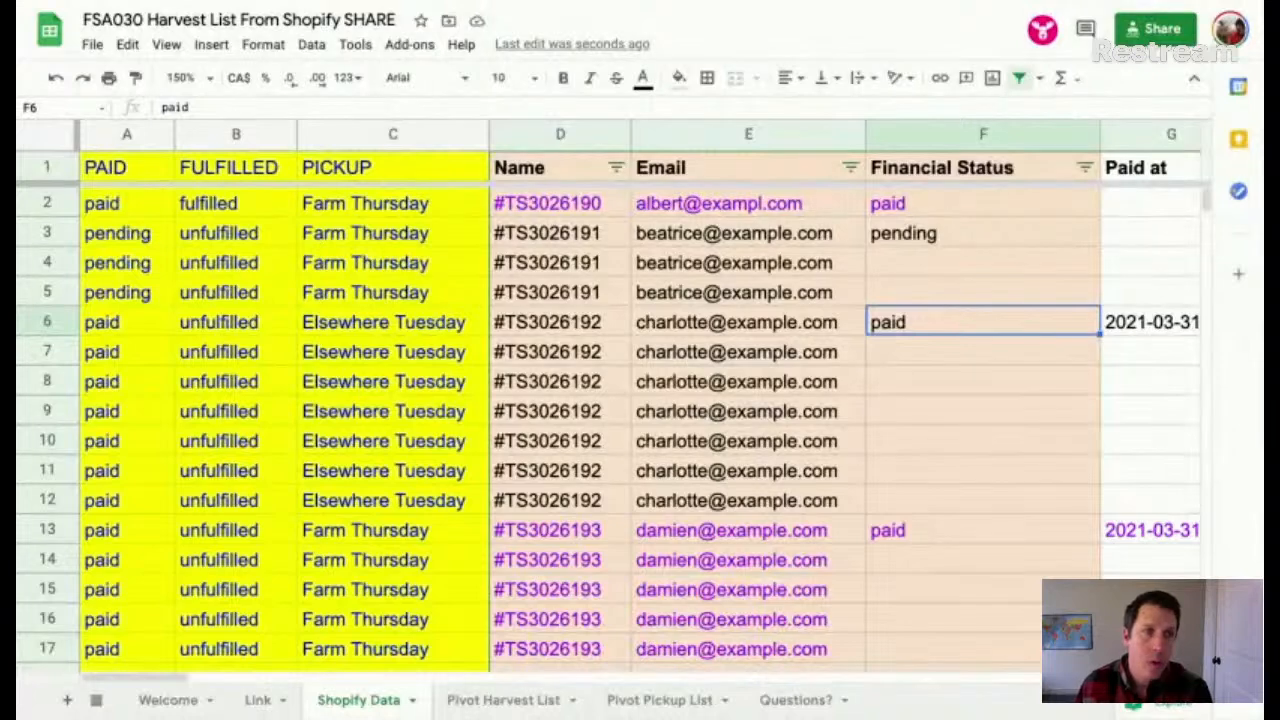
# Step: Create a pivot table on a new sheet from the entire Shopify Data sheet, range 'Shopify Data'!1:995
pyautogui.click(52, 135)
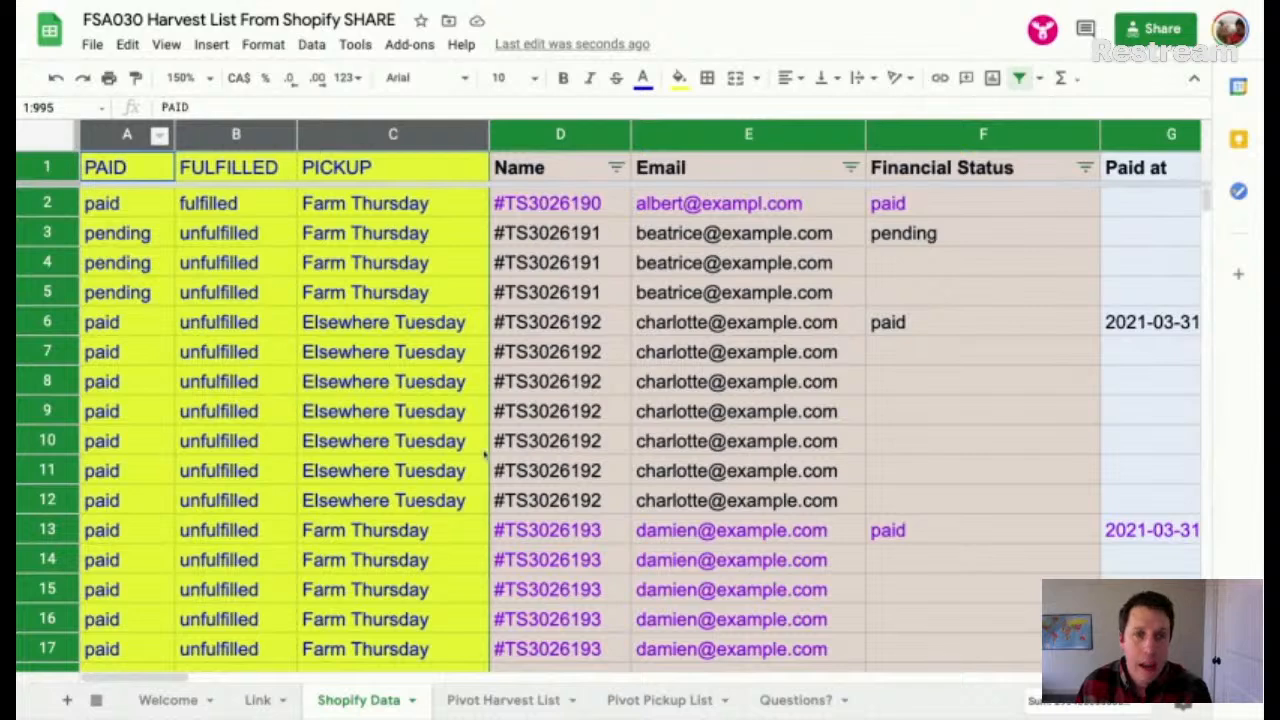
pyautogui.click(311, 44)
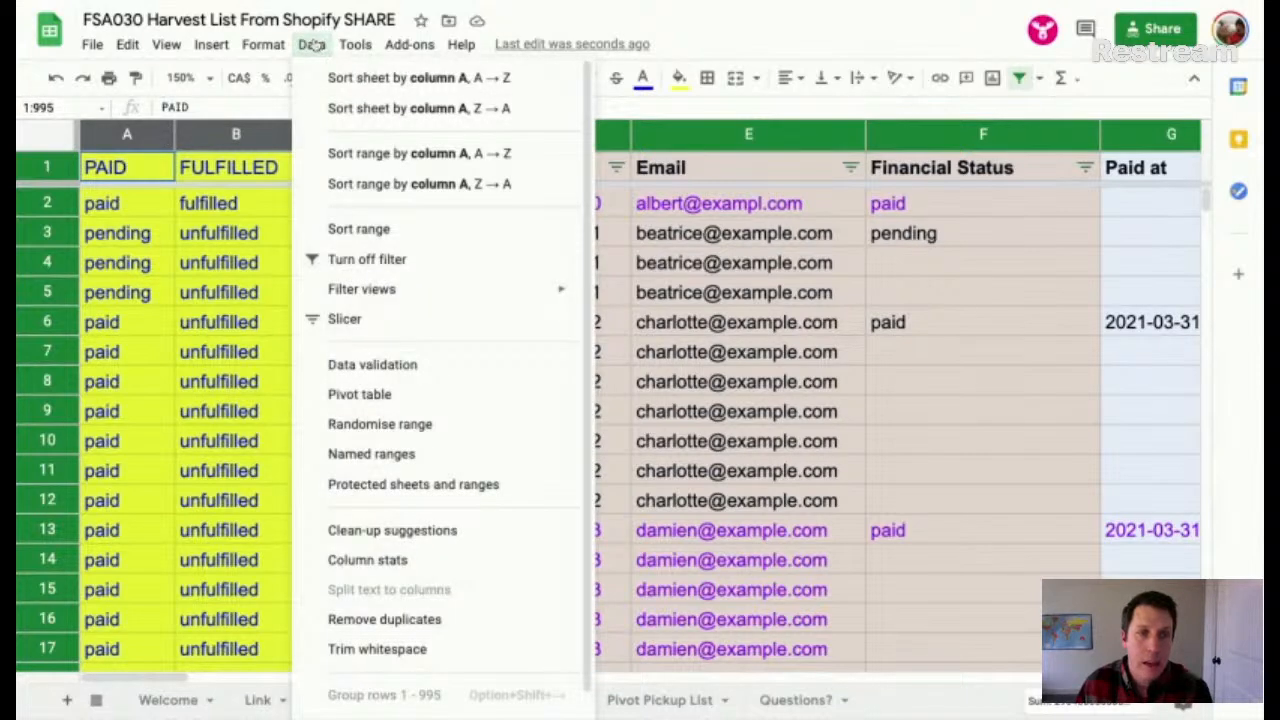
pyautogui.click(378, 396)
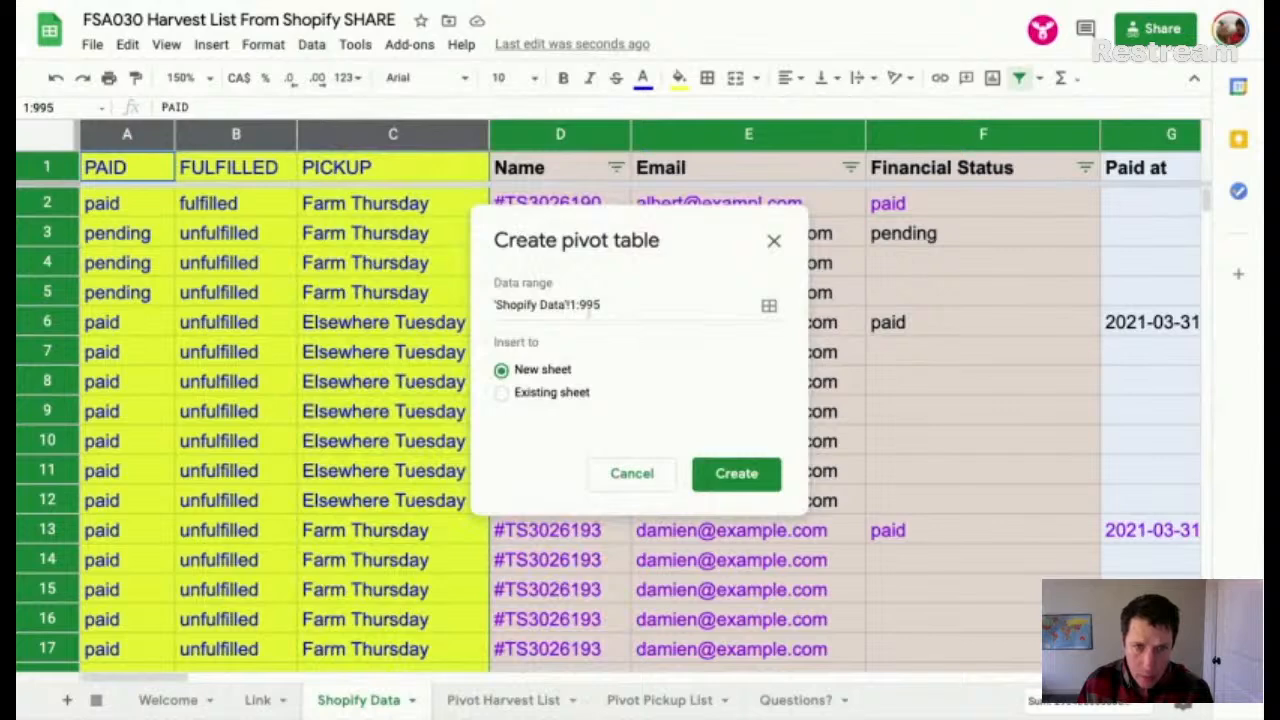
pyautogui.click(736, 474)
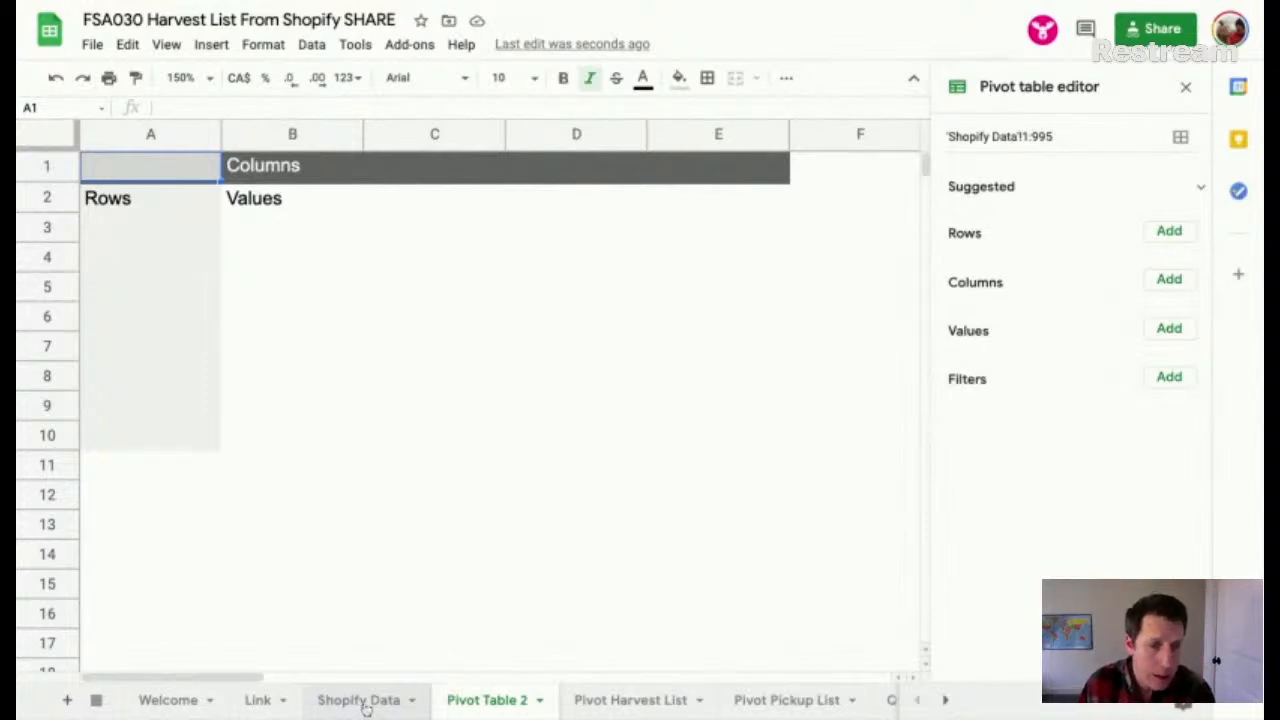
# Step: Compare the empty Pivot Table 2 sheet and its row area with the source data in Shopify Data
pyautogui.click(365, 705)
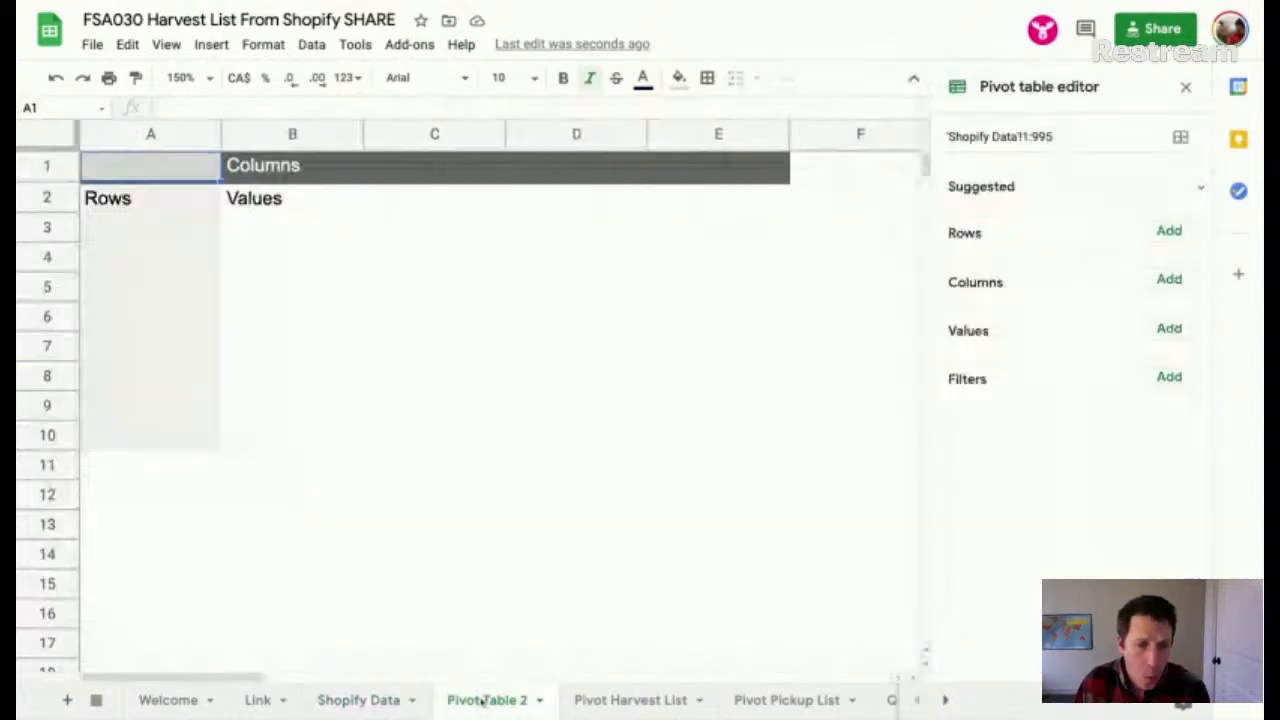
pyautogui.click(488, 703)
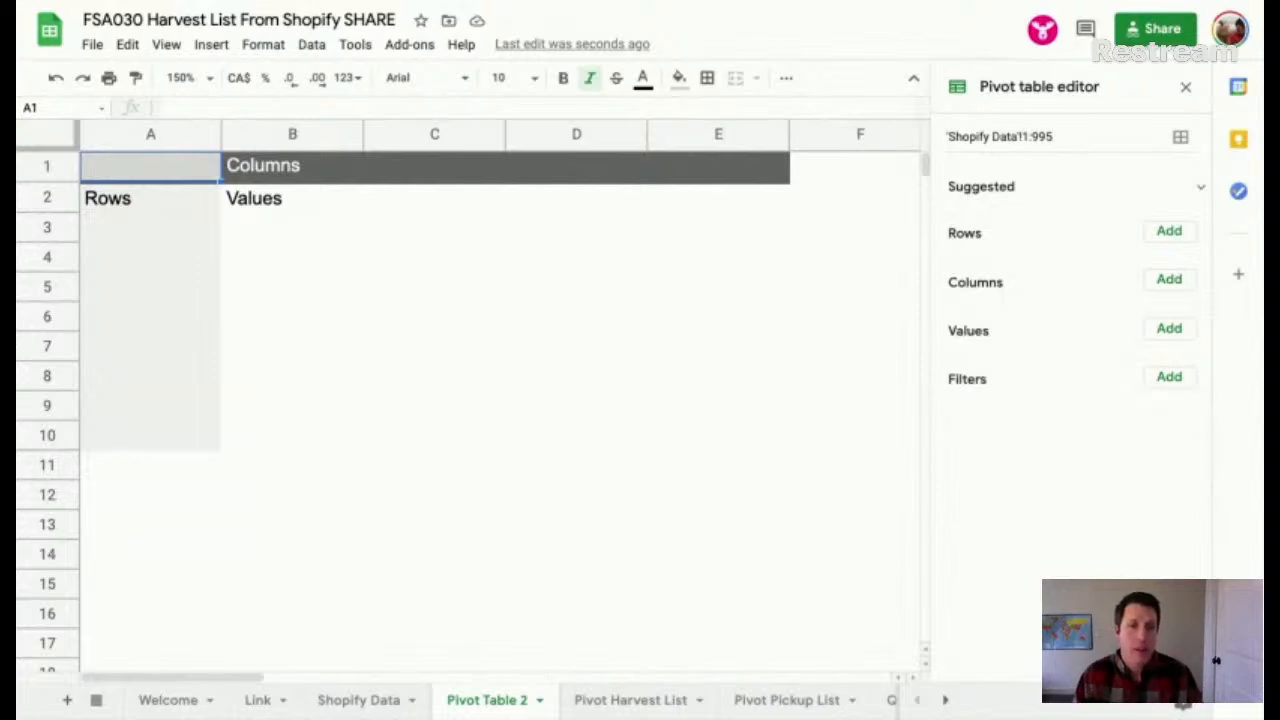
pyautogui.click(330, 700)
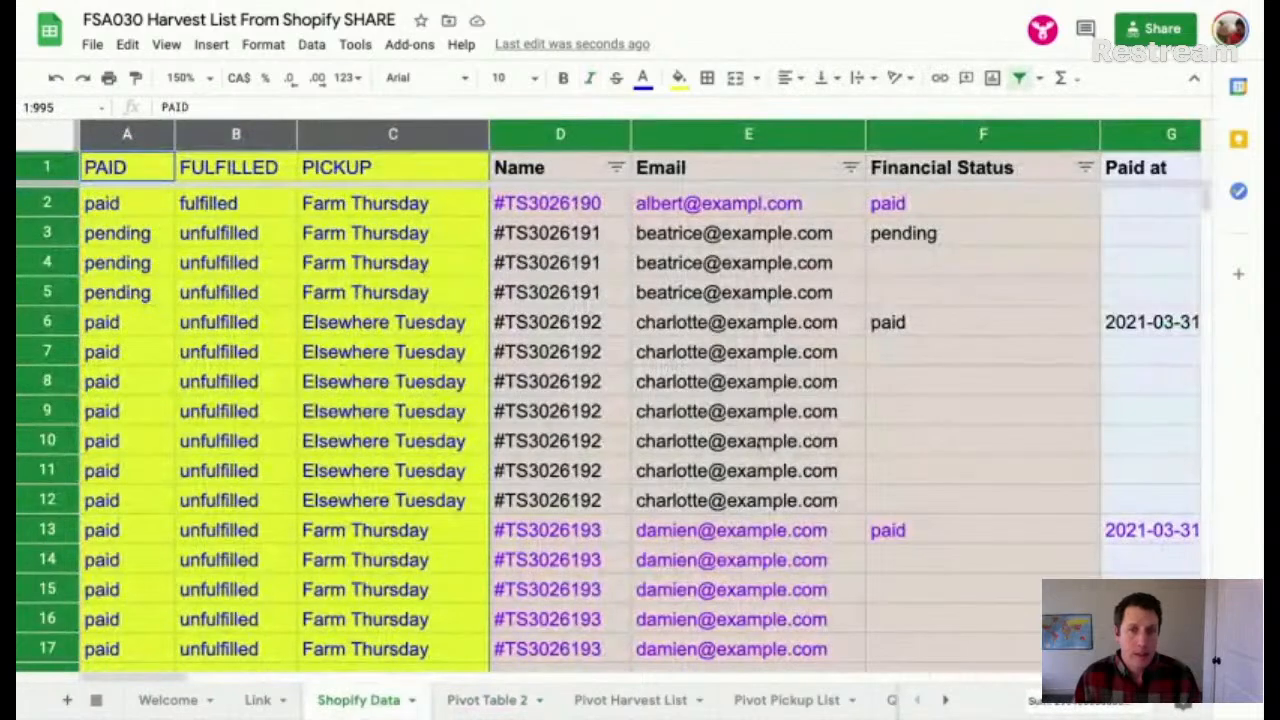
pyautogui.click(468, 700)
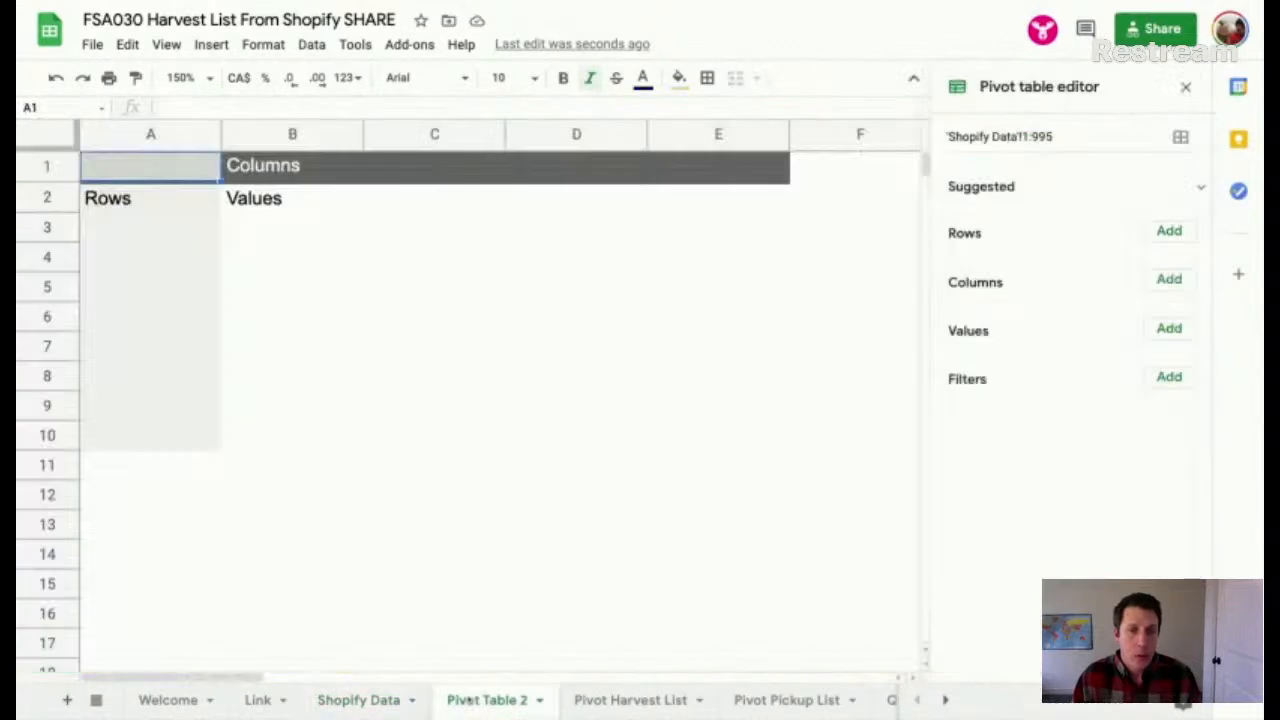
pyautogui.click(121, 257)
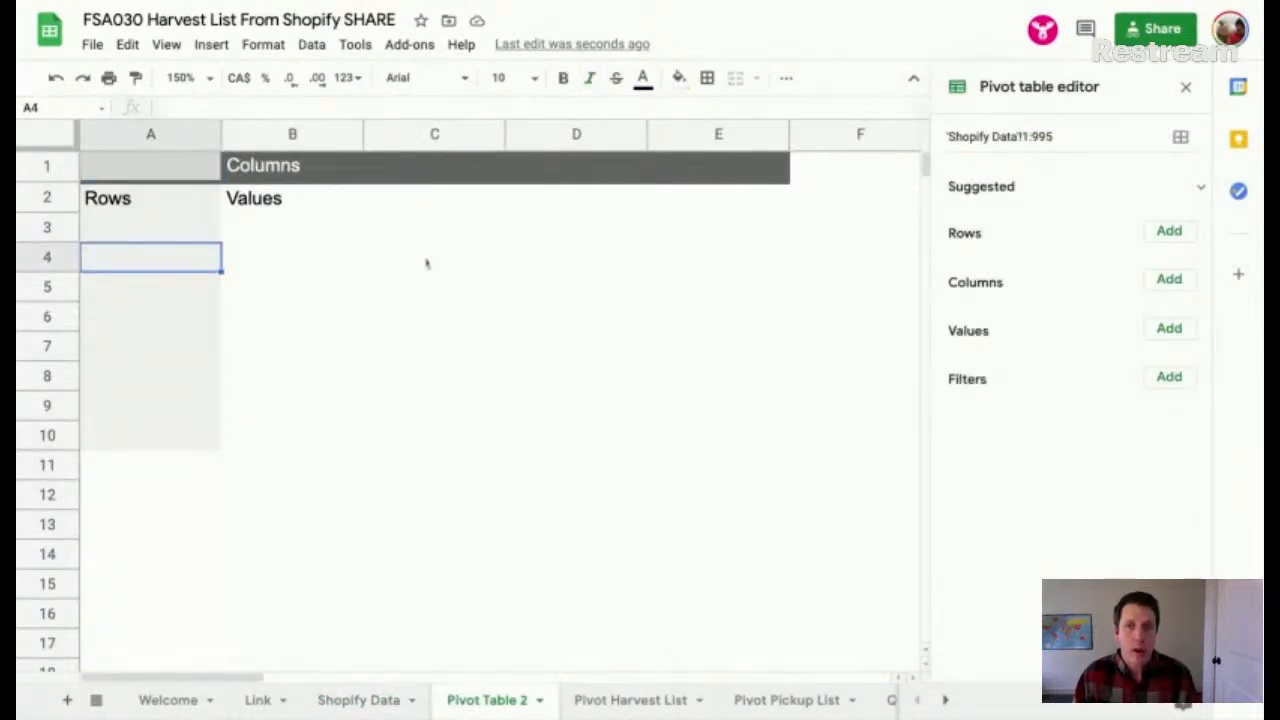
# Step: Locate the Lineitem name column in Shopify Data and examine its header and first product entry
pyautogui.click(370, 700)
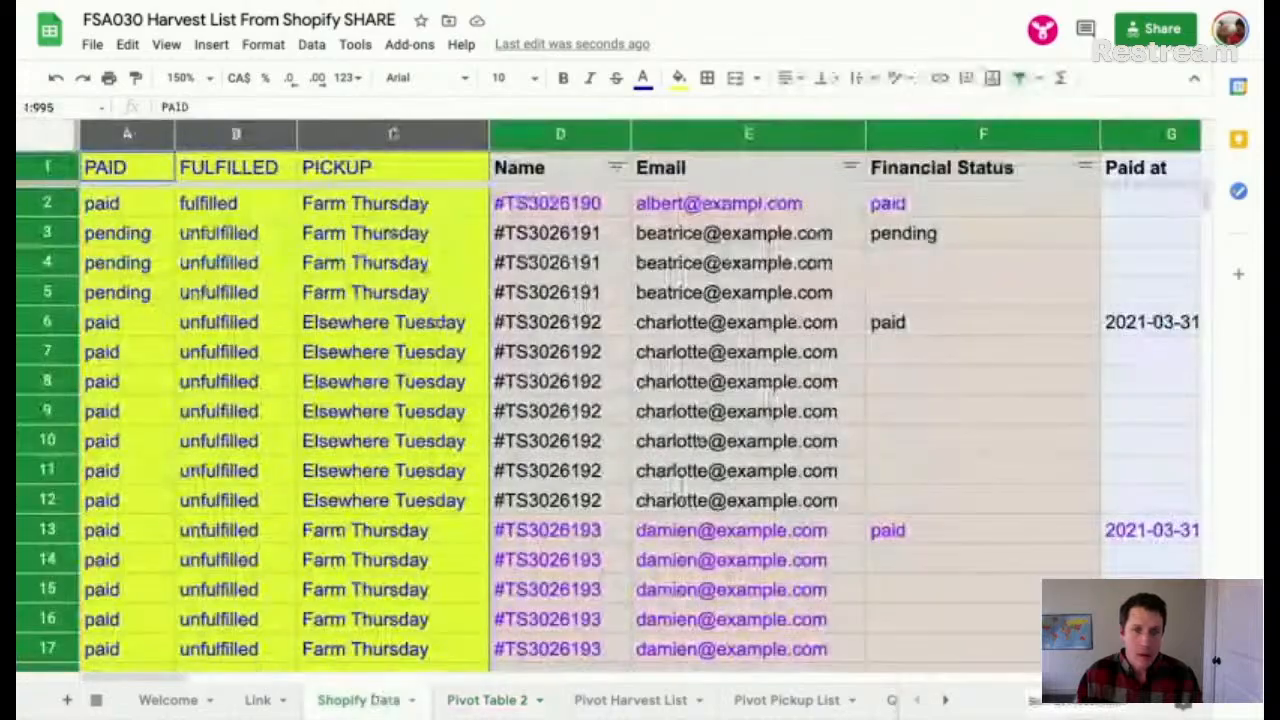
pyautogui.hscroll(10, 777, 310)
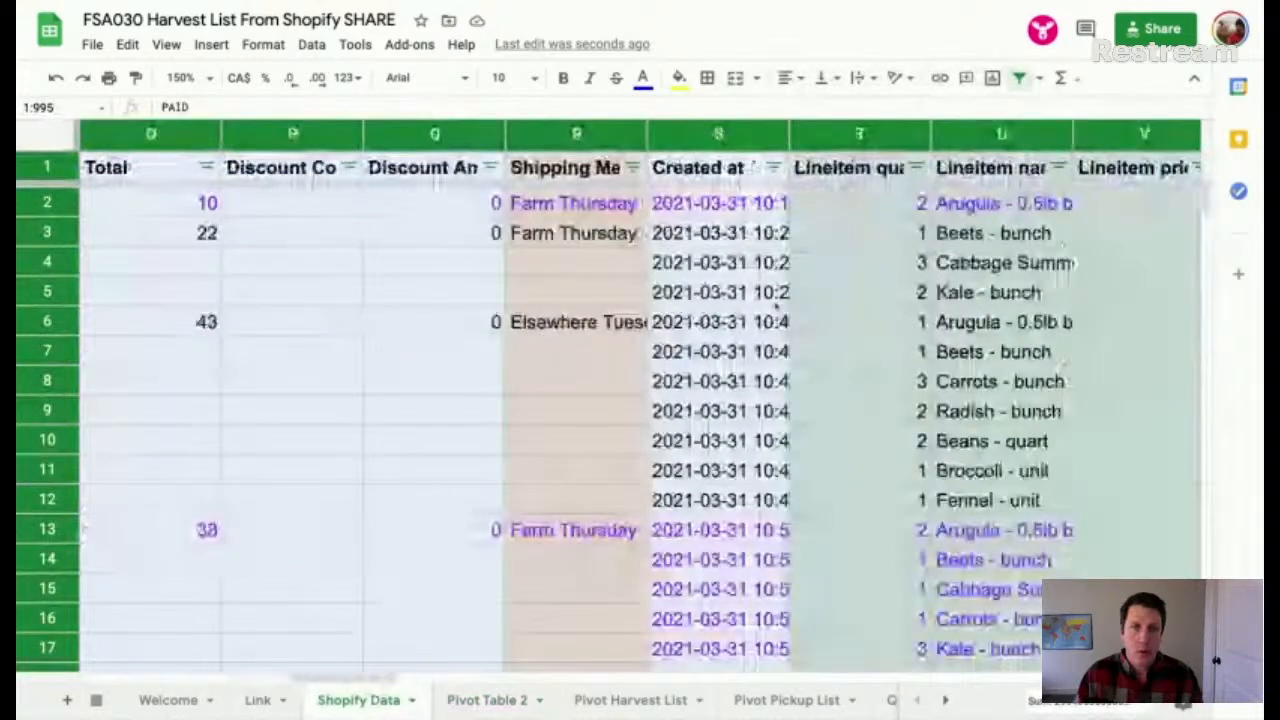
pyautogui.hscroll(4, 777, 310)
pyautogui.hscroll(1, 775, 307)
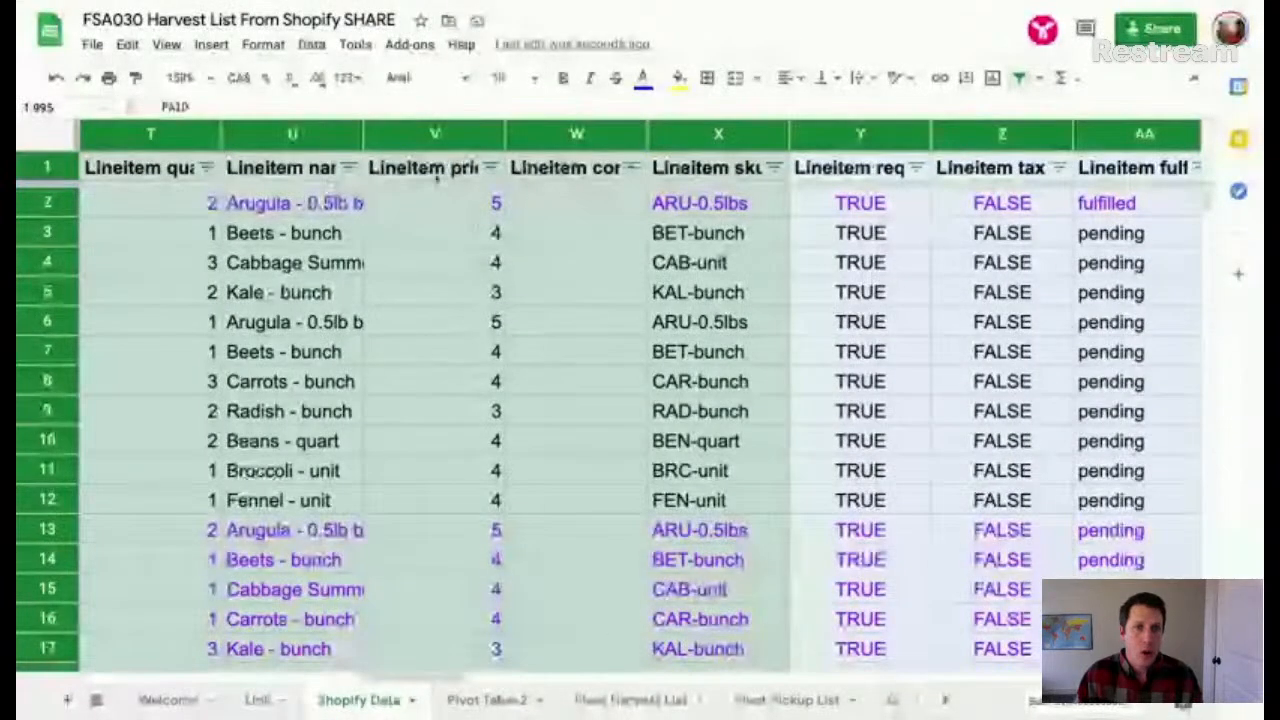
pyautogui.click(303, 137)
pyautogui.click(334, 166)
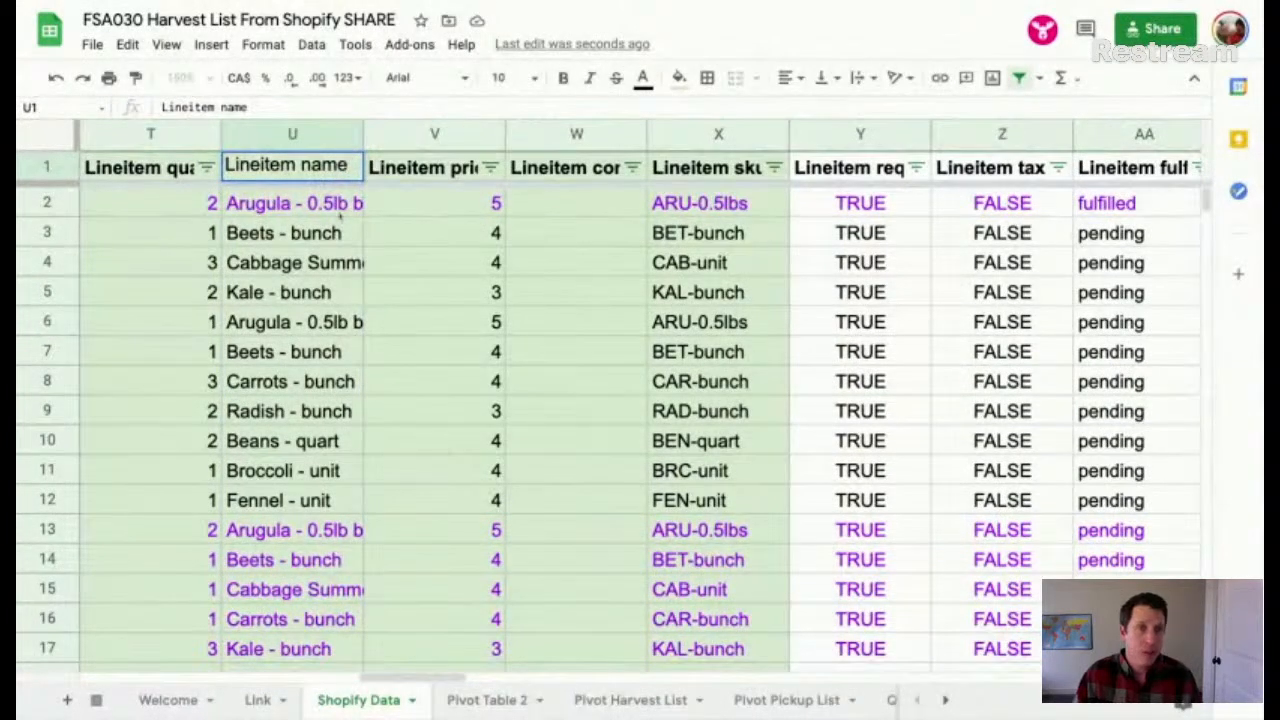
pyautogui.click(341, 209)
# Step: Add Lineitem name as the row field of the pivot table on the Pivot Table 2 sheet
pyautogui.click(493, 703)
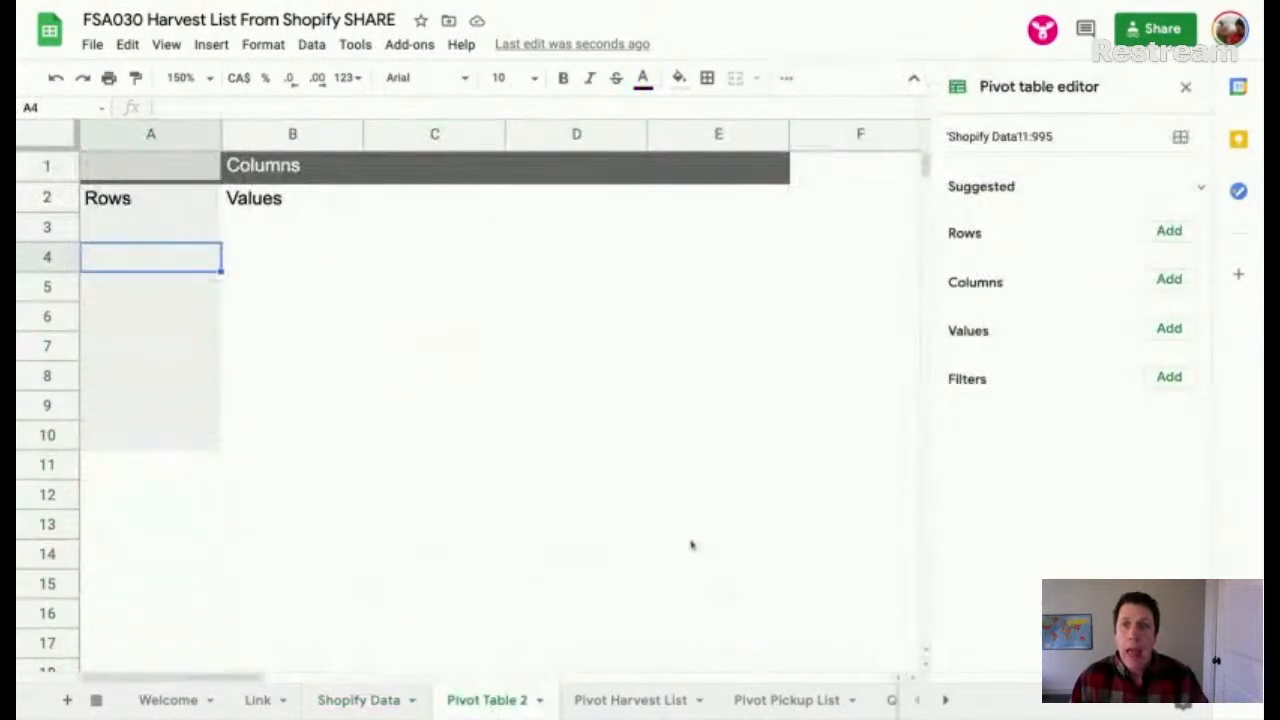
pyautogui.click(1168, 231)
pyautogui.scroll(-5, 1110, 270)
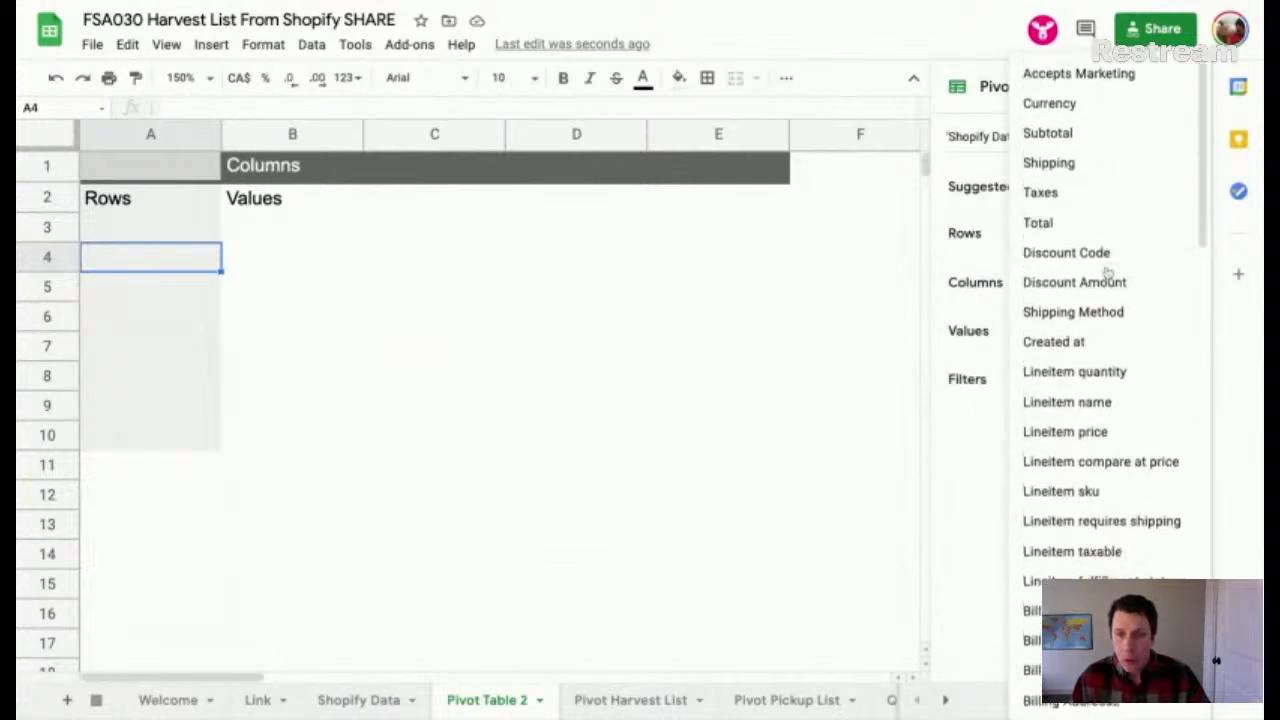
pyautogui.click(1097, 267)
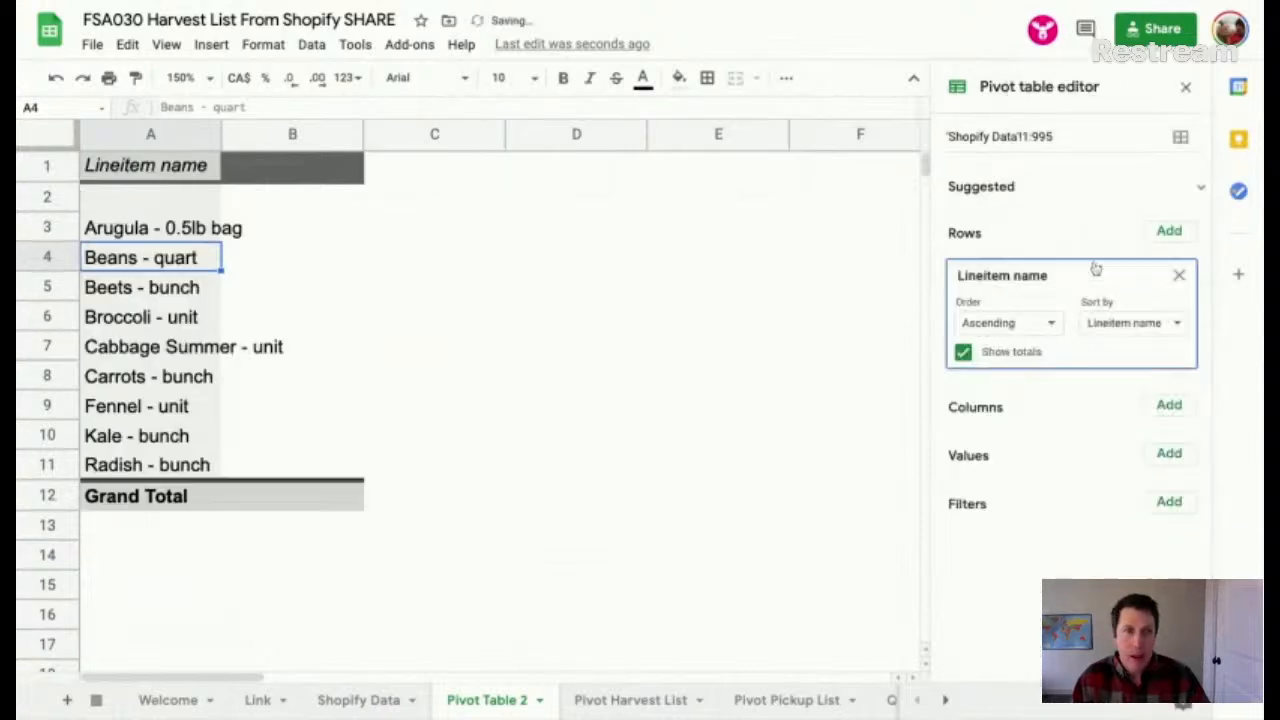
# Step: Examine the product names listed in A3:A11 of the pivot table
pyautogui.click(141, 228)
pyautogui.hotkey('shift', 'Down')
pyautogui.hotkey('shift', 'Down')
pyautogui.hotkey('shift', 'Down')
pyautogui.hotkey('shift', 'Down')
pyautogui.hotkey('shift', 'Down')
pyautogui.hotkey('shift', 'Down')
pyautogui.hotkey('shift', 'Down')
pyautogui.hotkey('shift', 'Down')
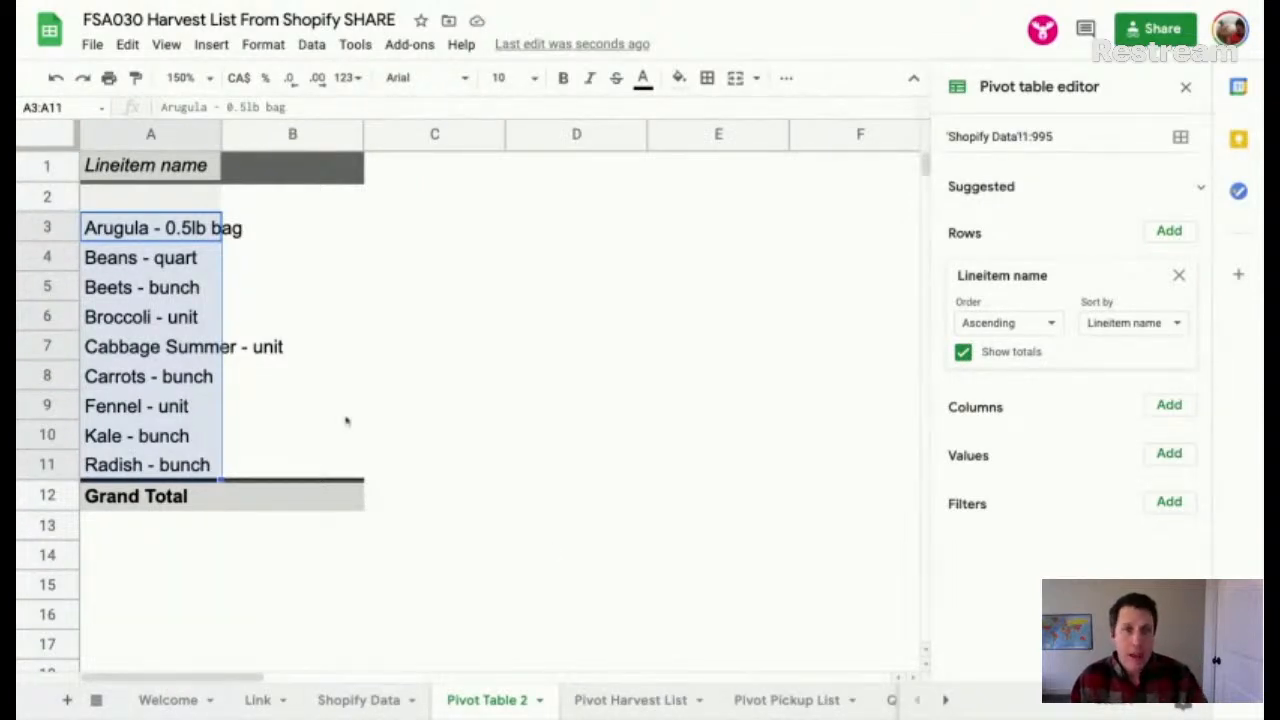
# Step: Add PICKUP as the column field of the pivot table
pyautogui.click(277, 176)
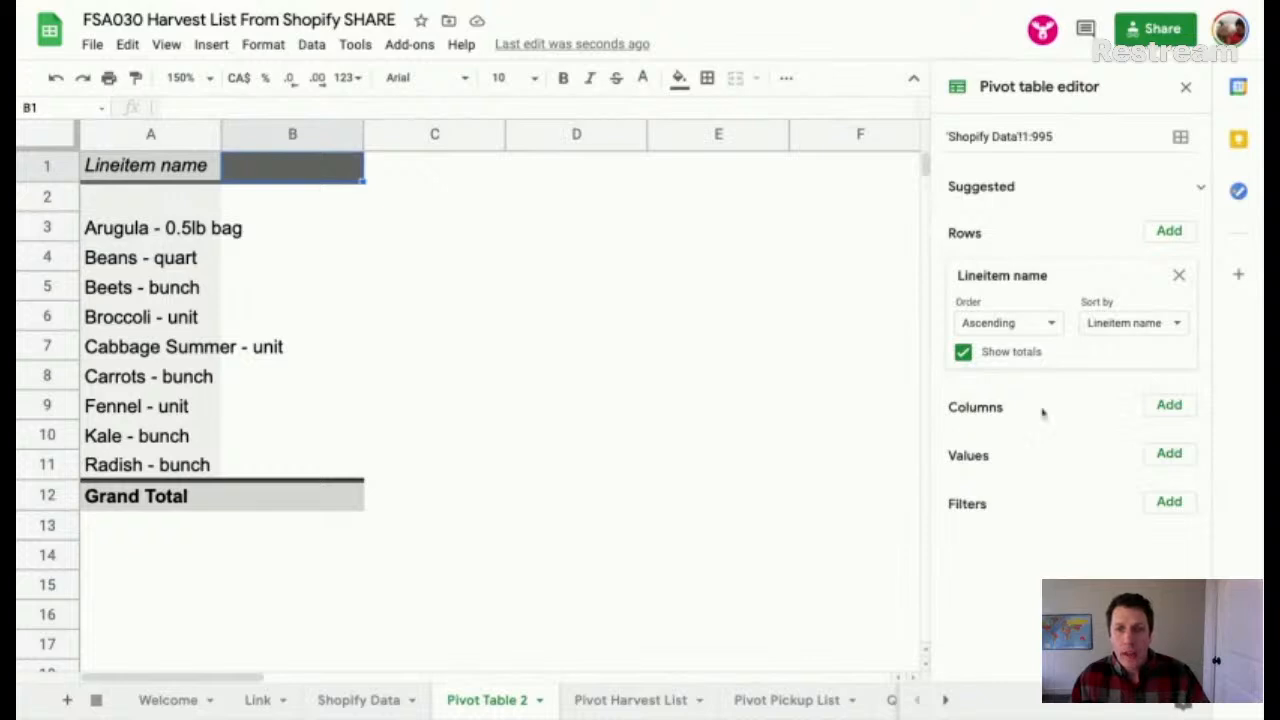
pyautogui.click(1172, 407)
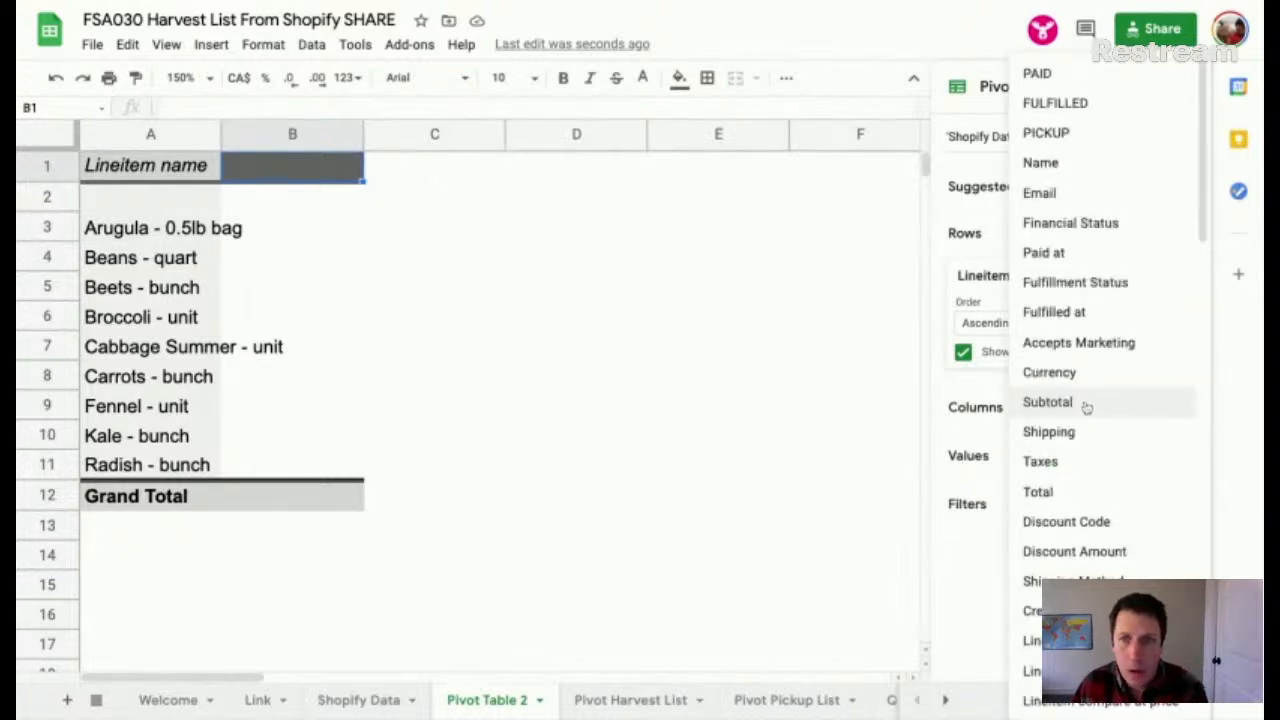
pyautogui.click(1046, 133)
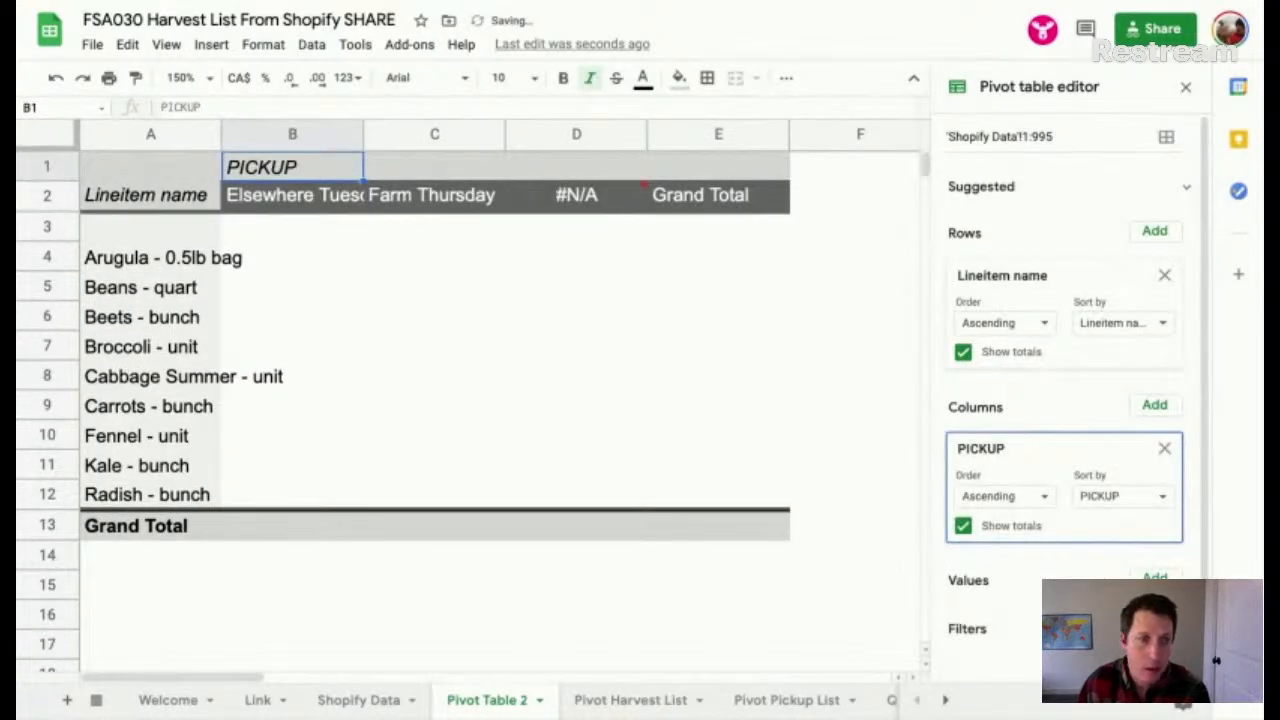
# Step: Review the PICKUP helper column C in Shopify Data as the source of the pivot table's columns
pyautogui.click(196, 704)
pyautogui.click(357, 700)
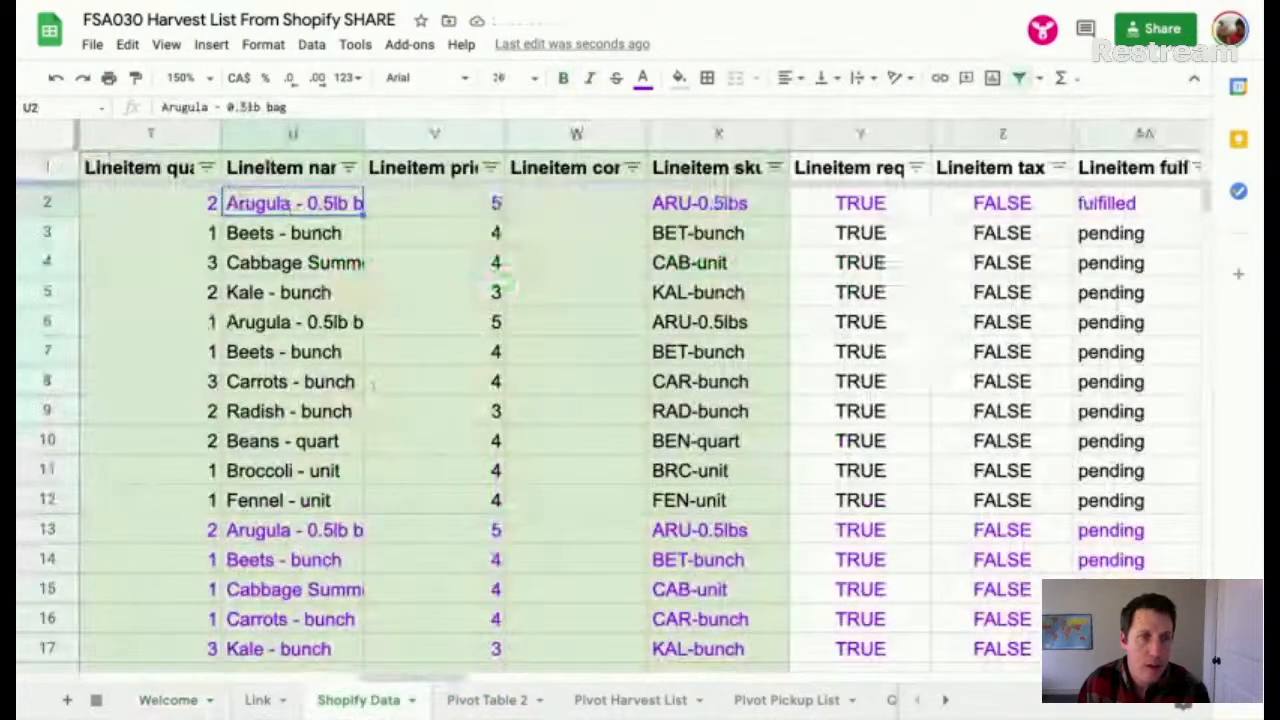
pyautogui.hscroll(-15, 372, 385)
pyautogui.click(364, 133)
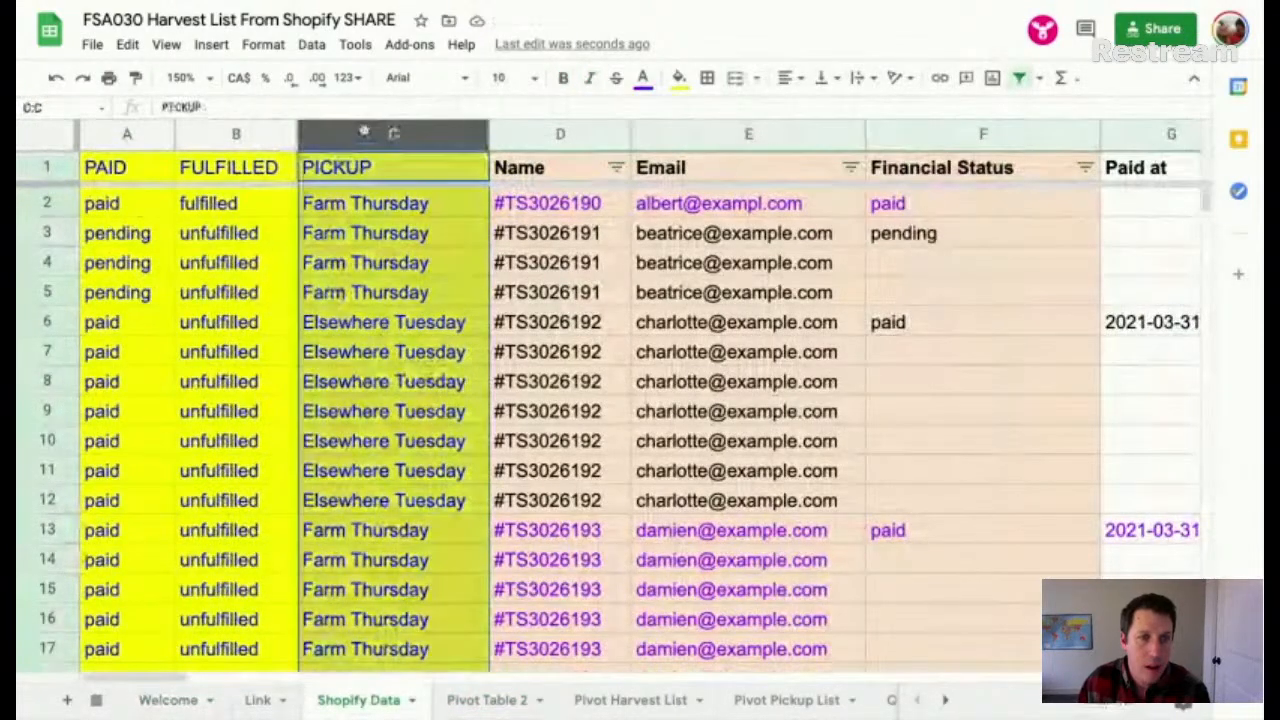
# Step: Widen columns B through D of Pivot Table 2 together so the full pickup location names fit
pyautogui.click(466, 700)
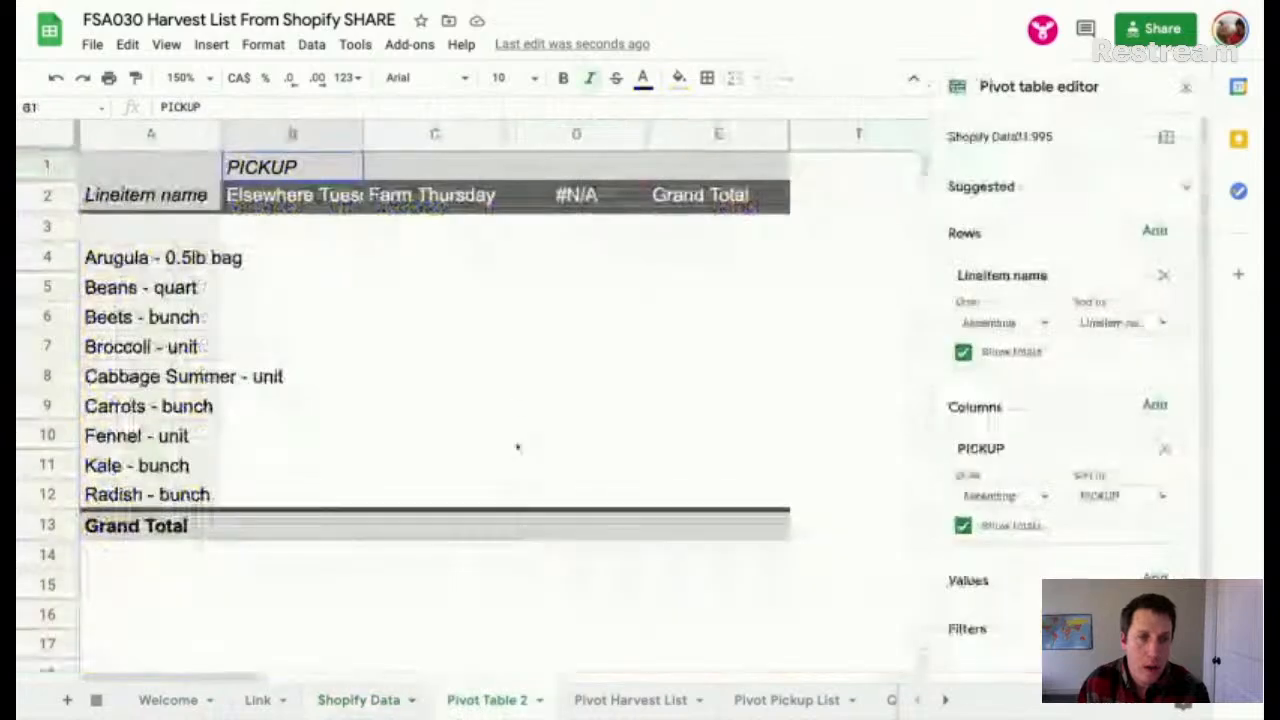
pyautogui.moveTo(314, 134); pyautogui.dragTo(580, 134)
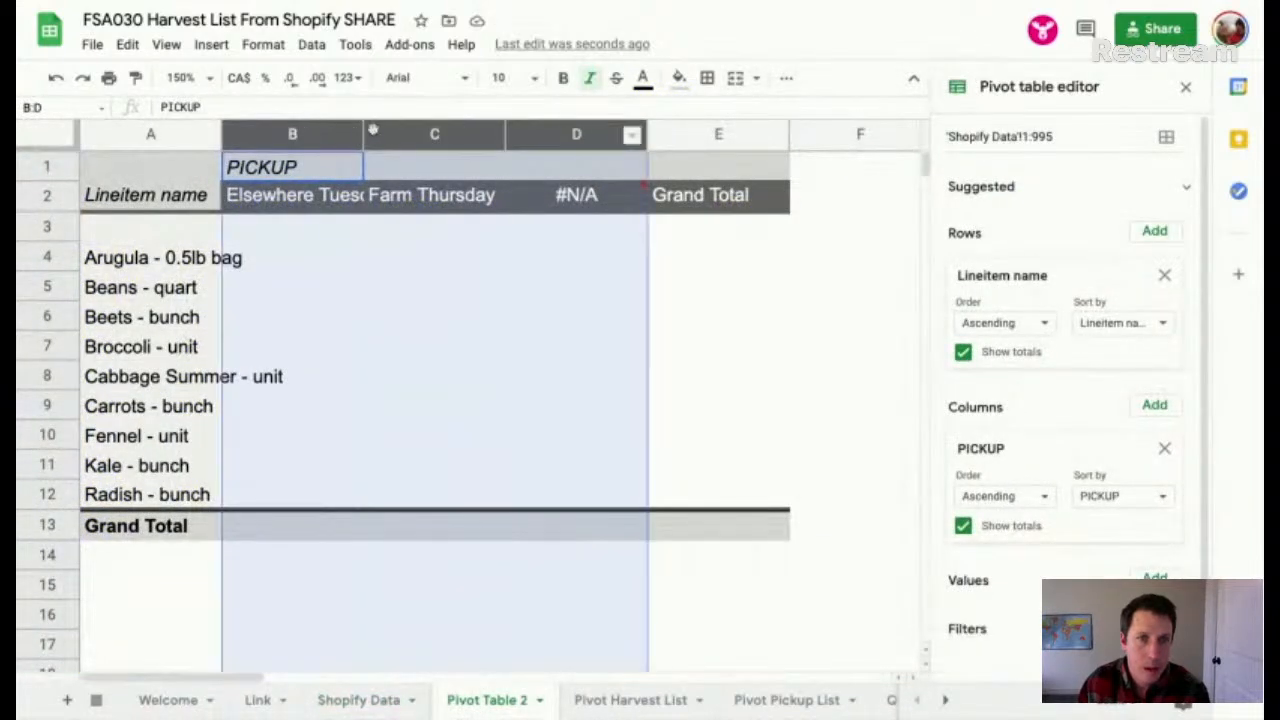
pyautogui.moveTo(372, 131); pyautogui.dragTo(441, 133)
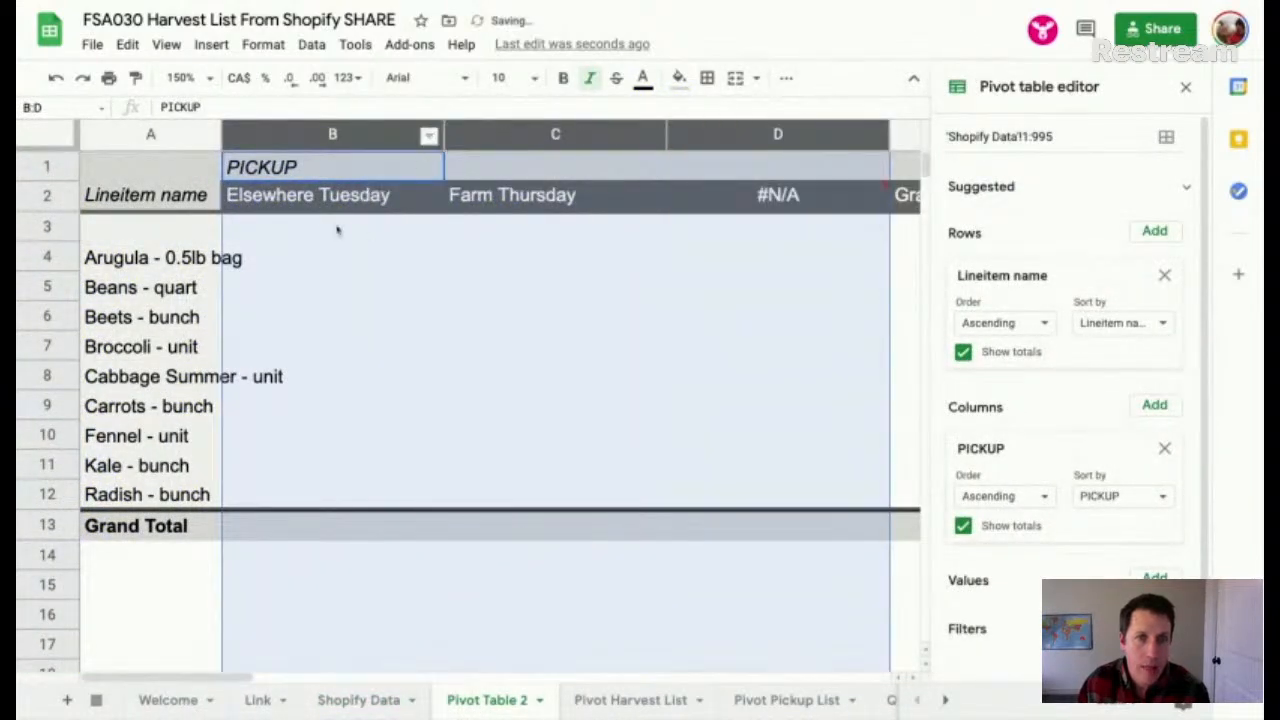
# Step: Add Lineitem quantity as the pivot table's value field, summarised by SUM
pyautogui.click(330, 257)
pyautogui.scroll(-1, 1150, 560)
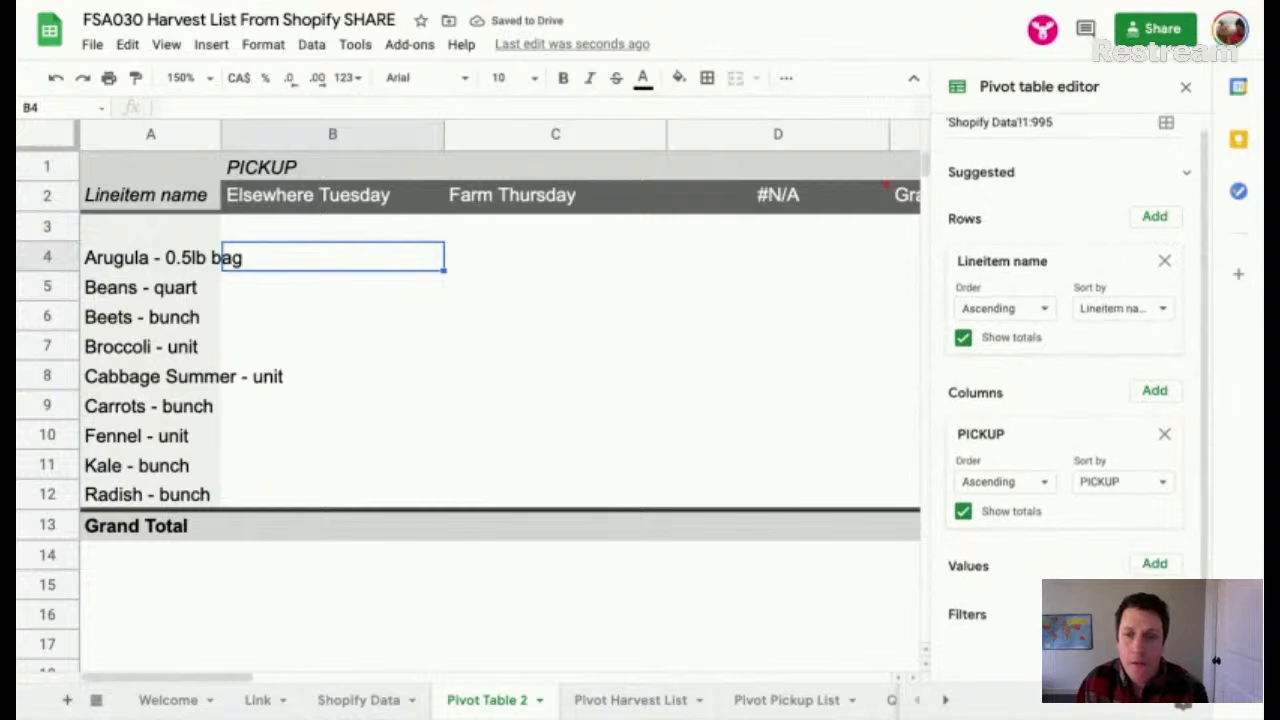
pyautogui.click(1152, 568)
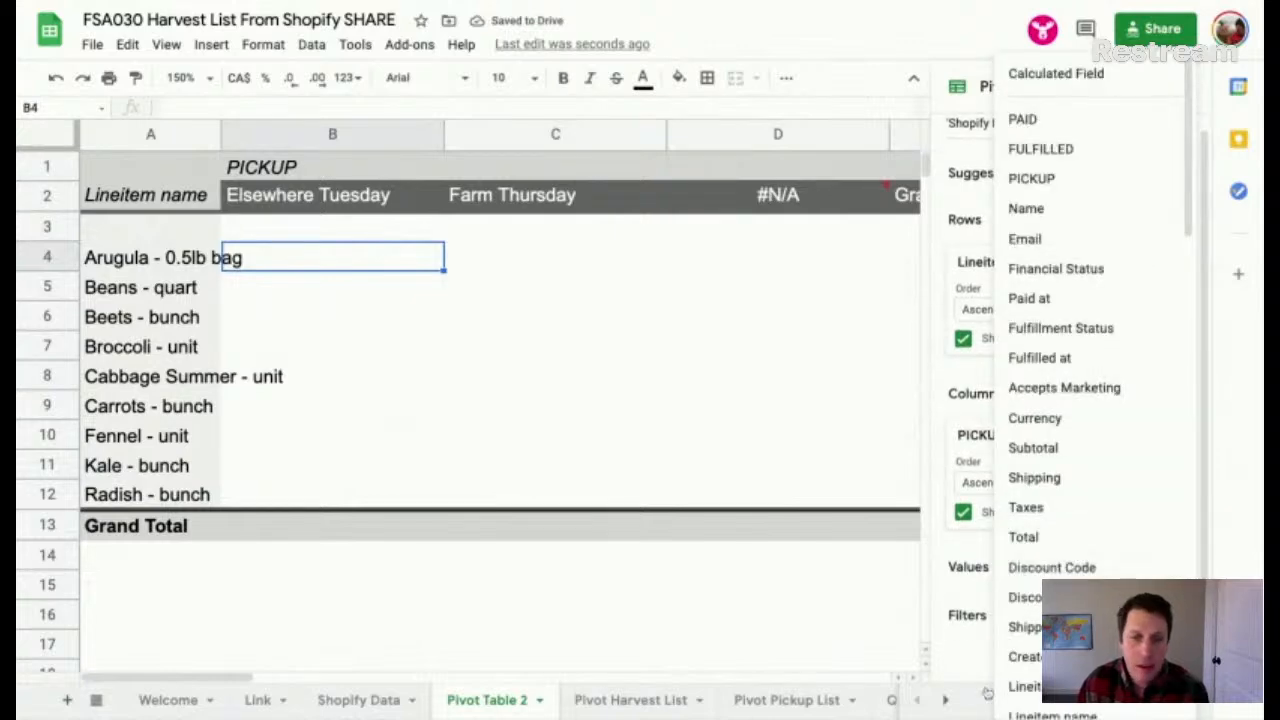
pyautogui.scroll(-2, 1117, 567)
pyautogui.click(1100, 595)
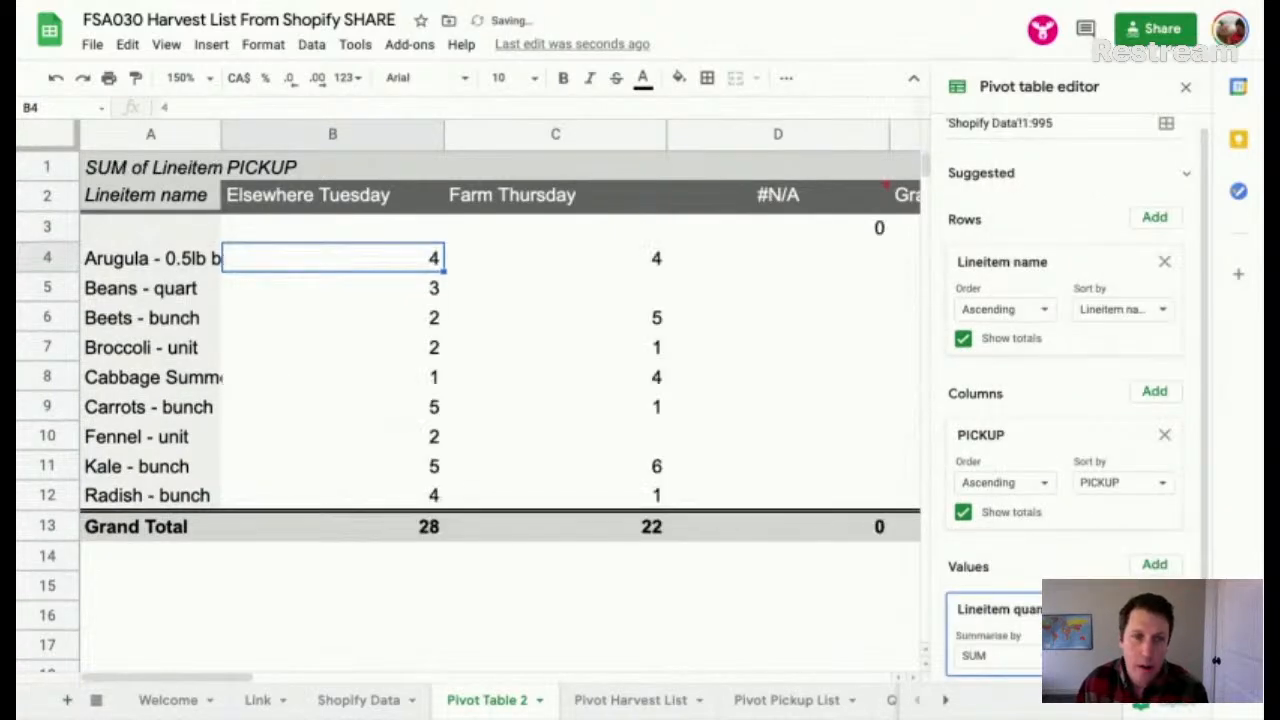
# Step: Check the Lineitem quantity column in Shopify Data, starting with the Arugula quantity in T2
pyautogui.click(335, 700)
pyautogui.hscroll(15, 622, 467)
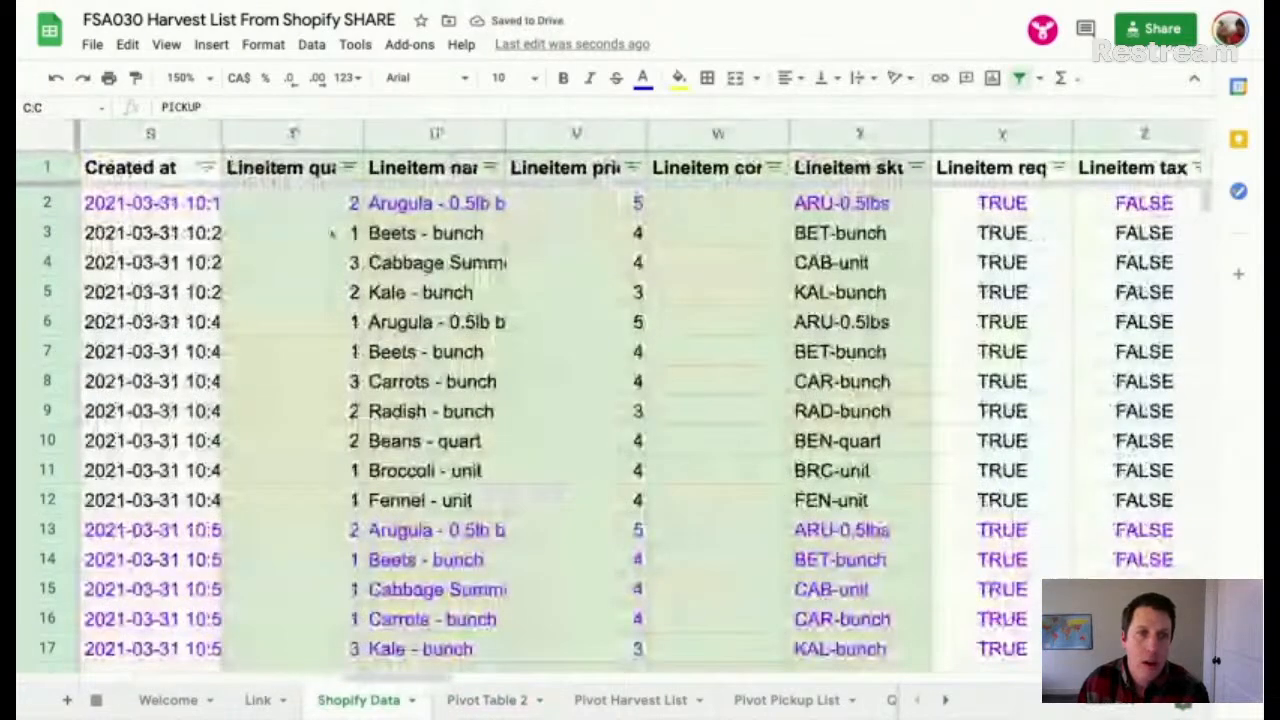
pyautogui.click(324, 206)
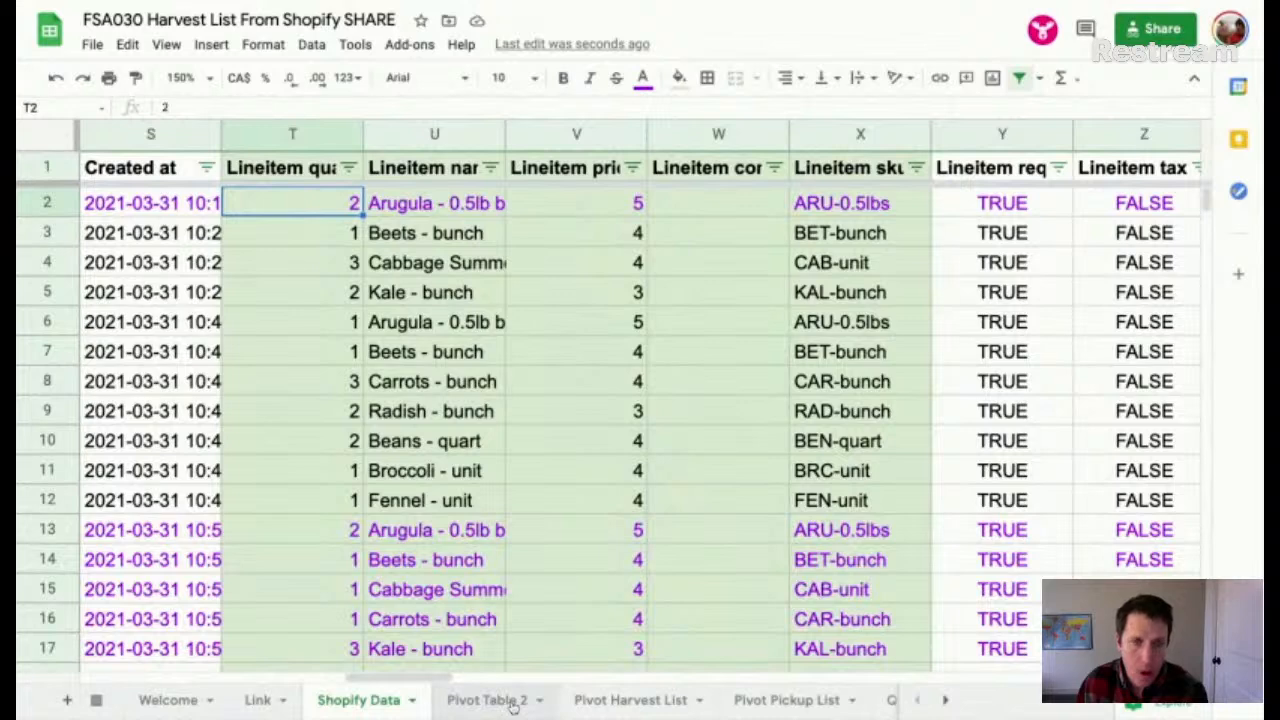
# Step: Wrap the text in header row 2 of Pivot Table 2
pyautogui.click(487, 700)
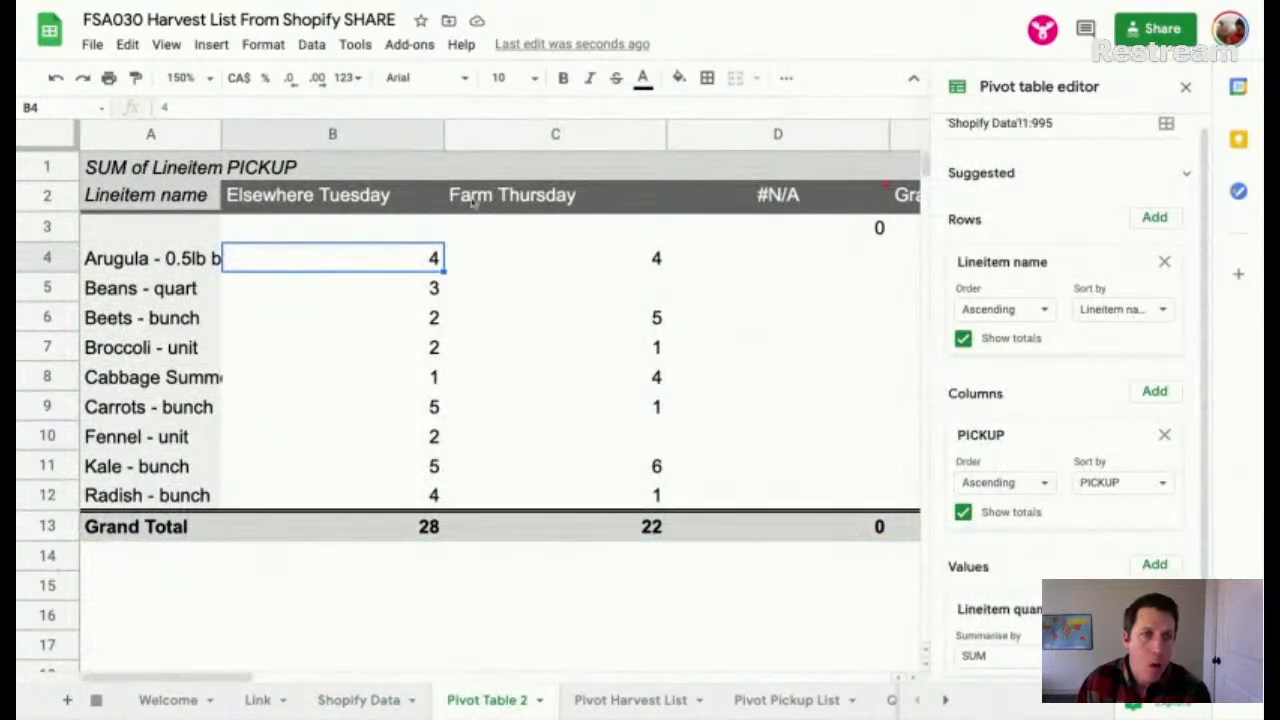
pyautogui.click(46, 197)
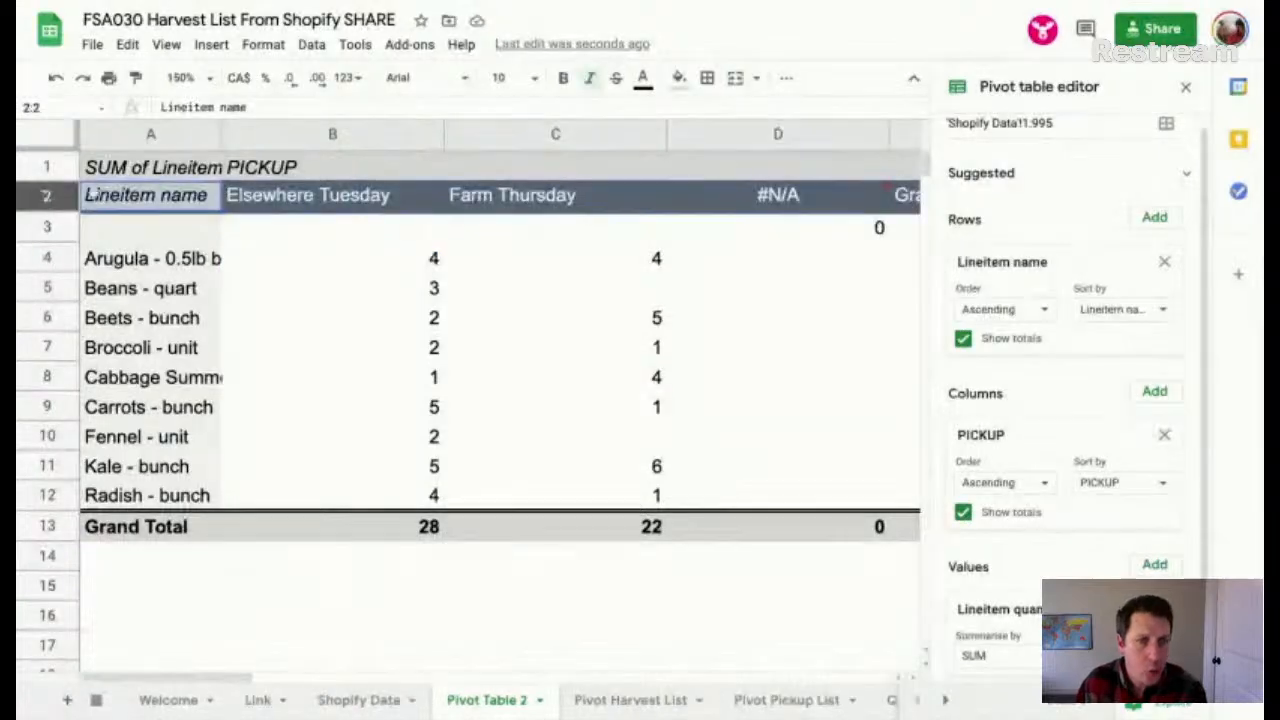
pyautogui.click(788, 80)
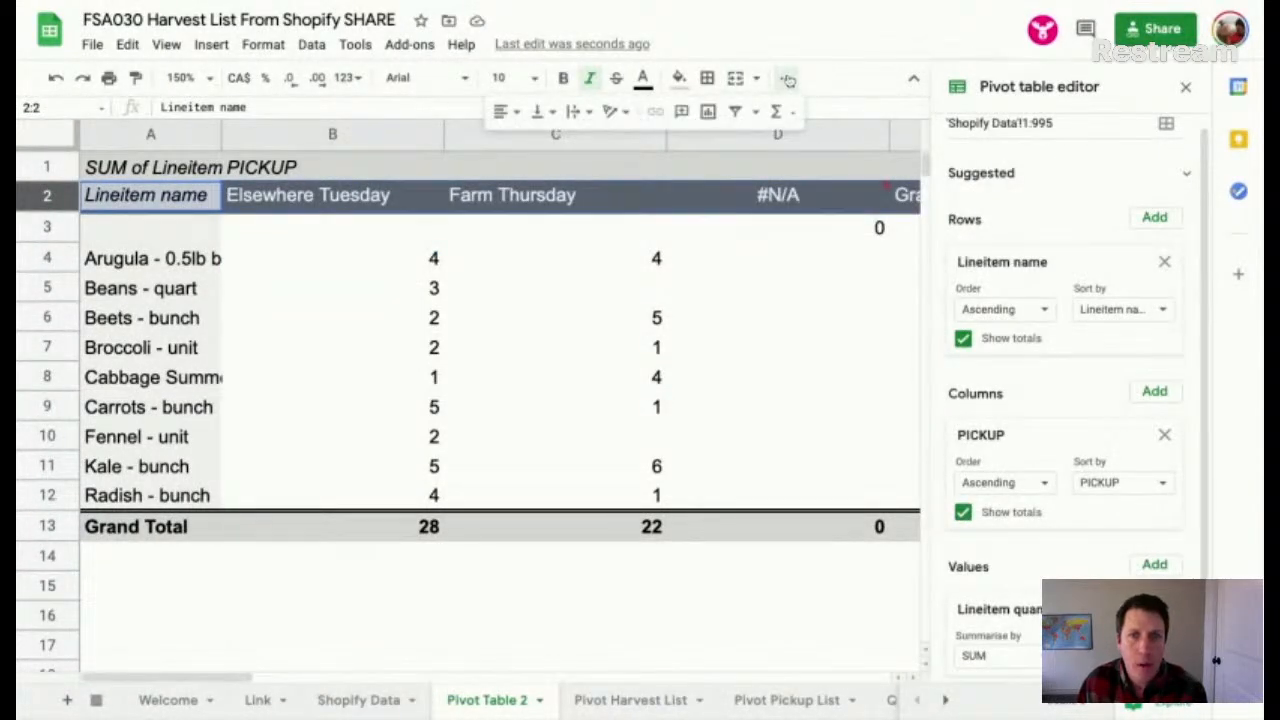
pyautogui.click(578, 112)
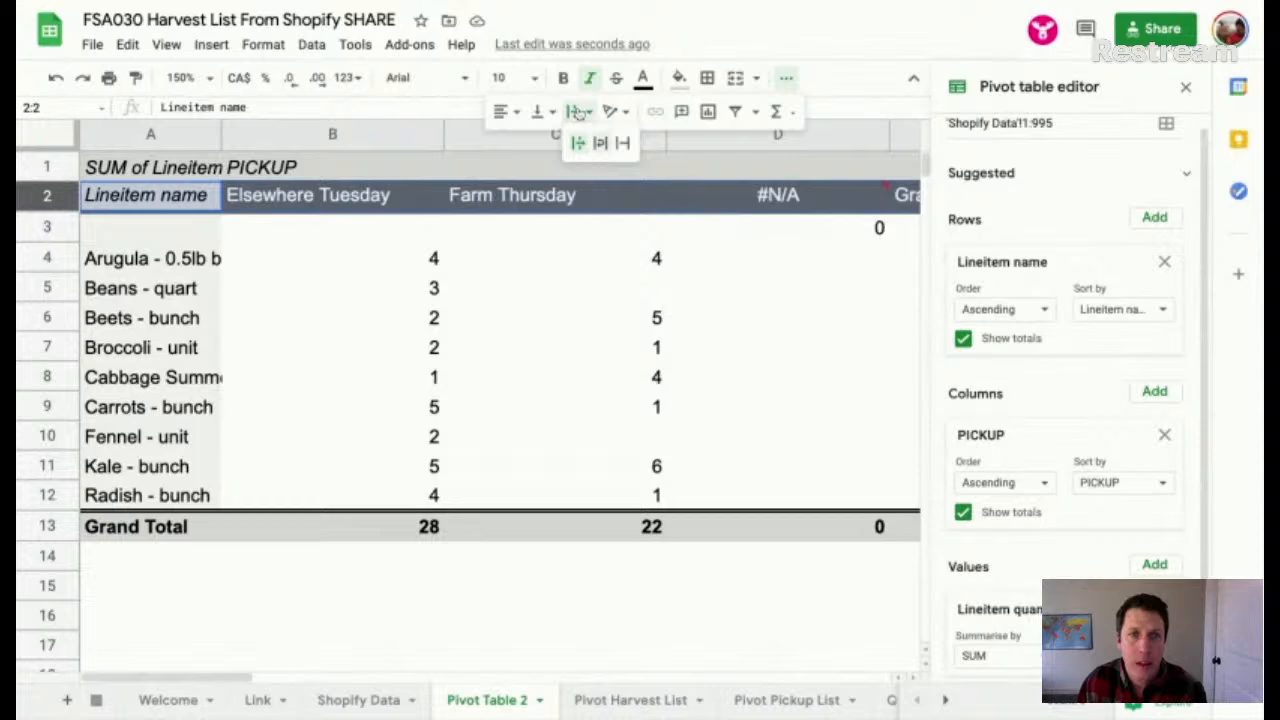
pyautogui.click(600, 145)
# Step: Narrow columns B through E of Pivot Table 2 to fit the wrapped pickup location and Grand Total headers
pyautogui.click(498, 137)
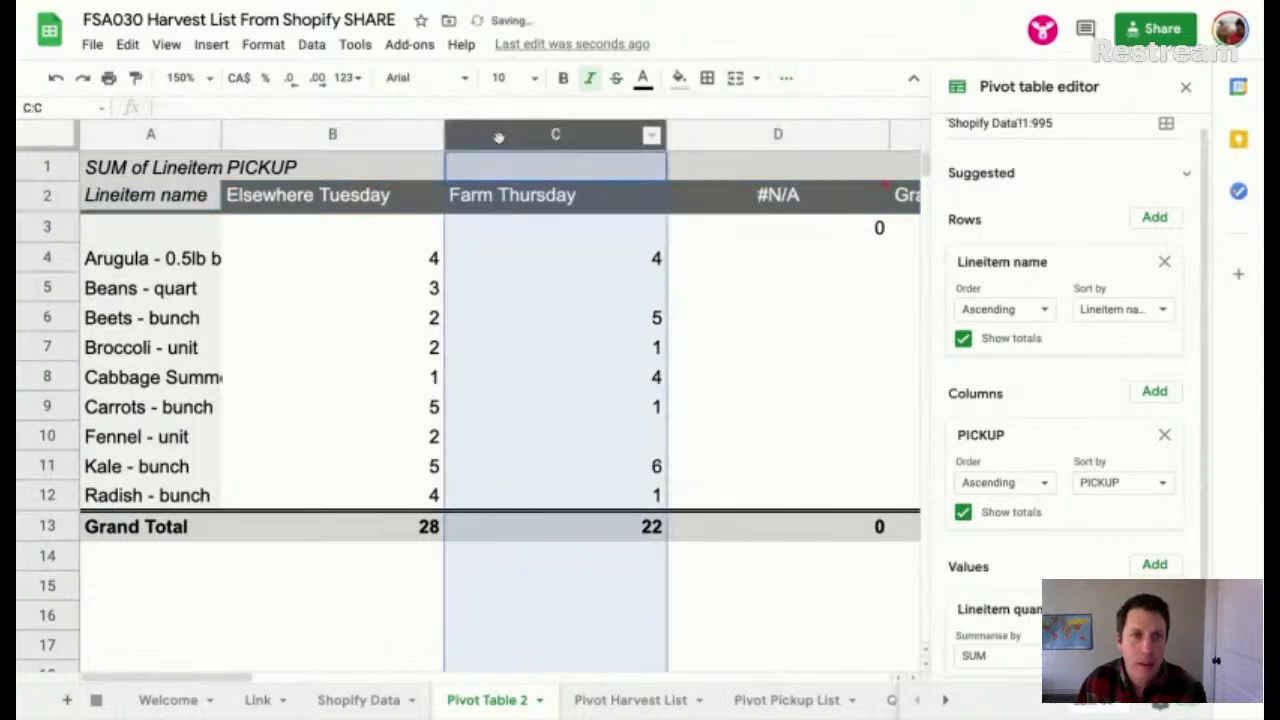
pyautogui.moveTo(498, 137); pyautogui.dragTo(420, 135)
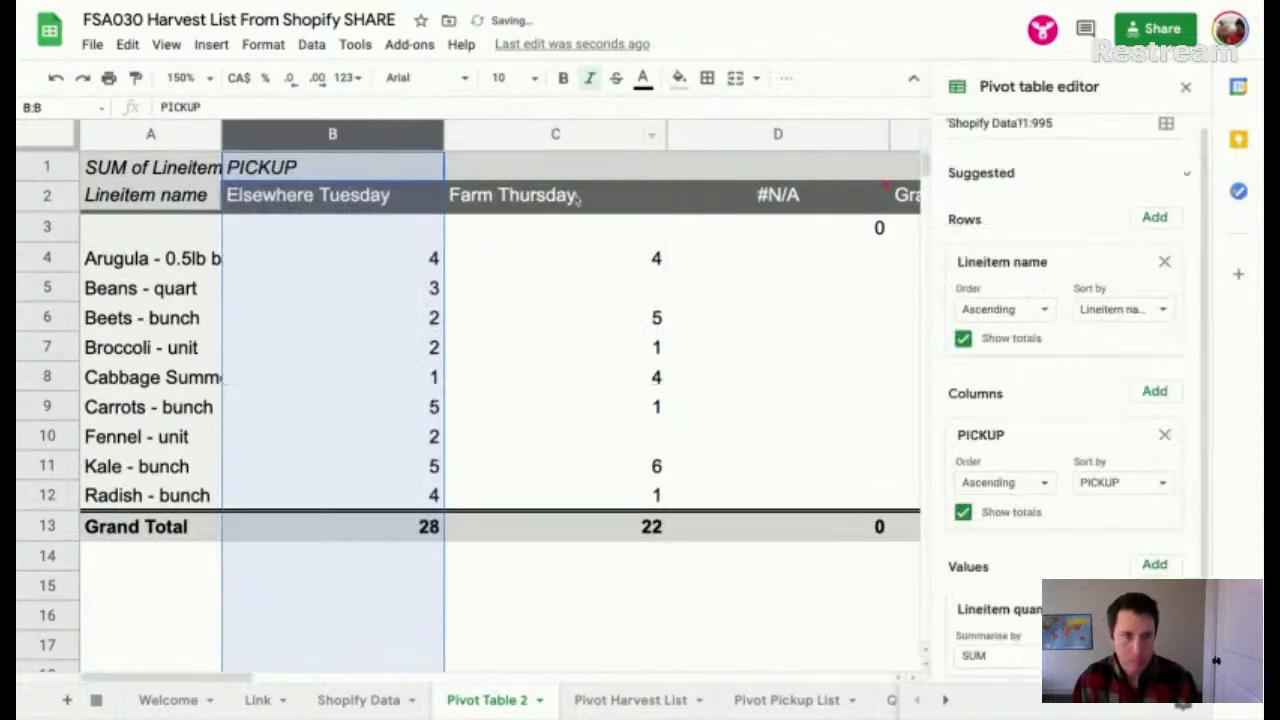
pyautogui.moveTo(515, 135); pyautogui.dragTo(341, 134)
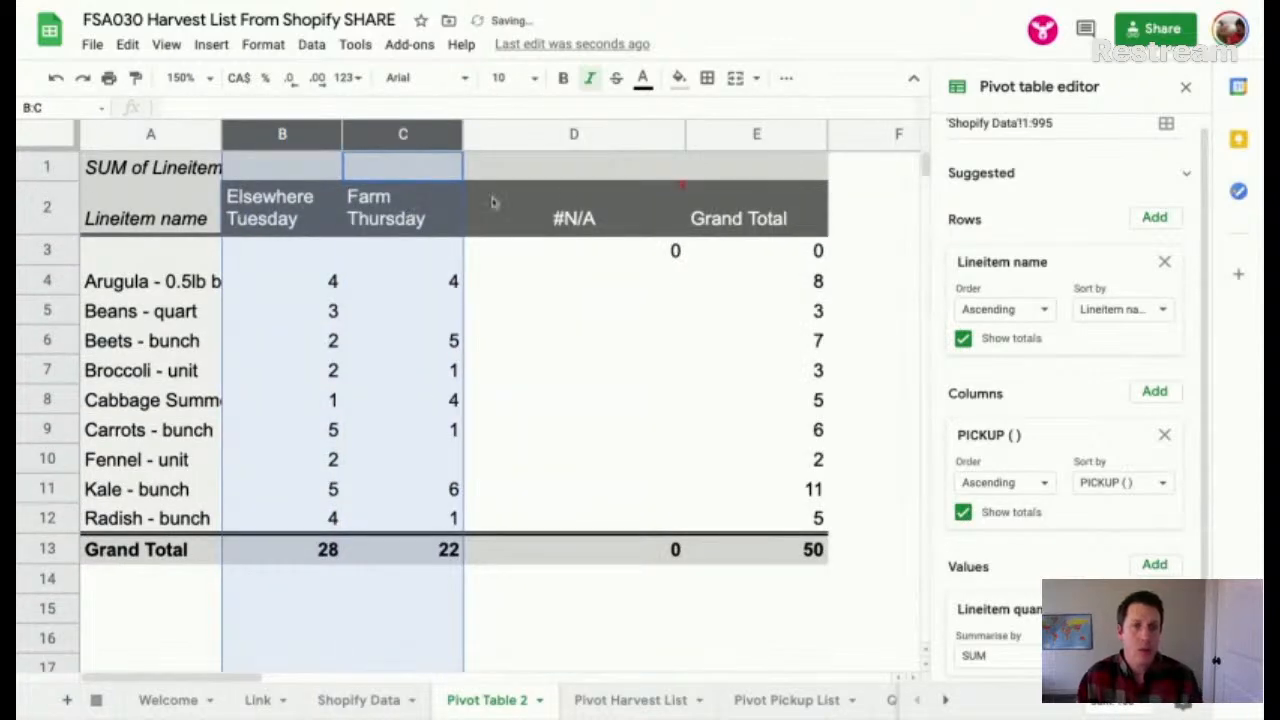
pyautogui.moveTo(772, 140); pyautogui.dragTo(319, 134)
pyautogui.click(472, 318)
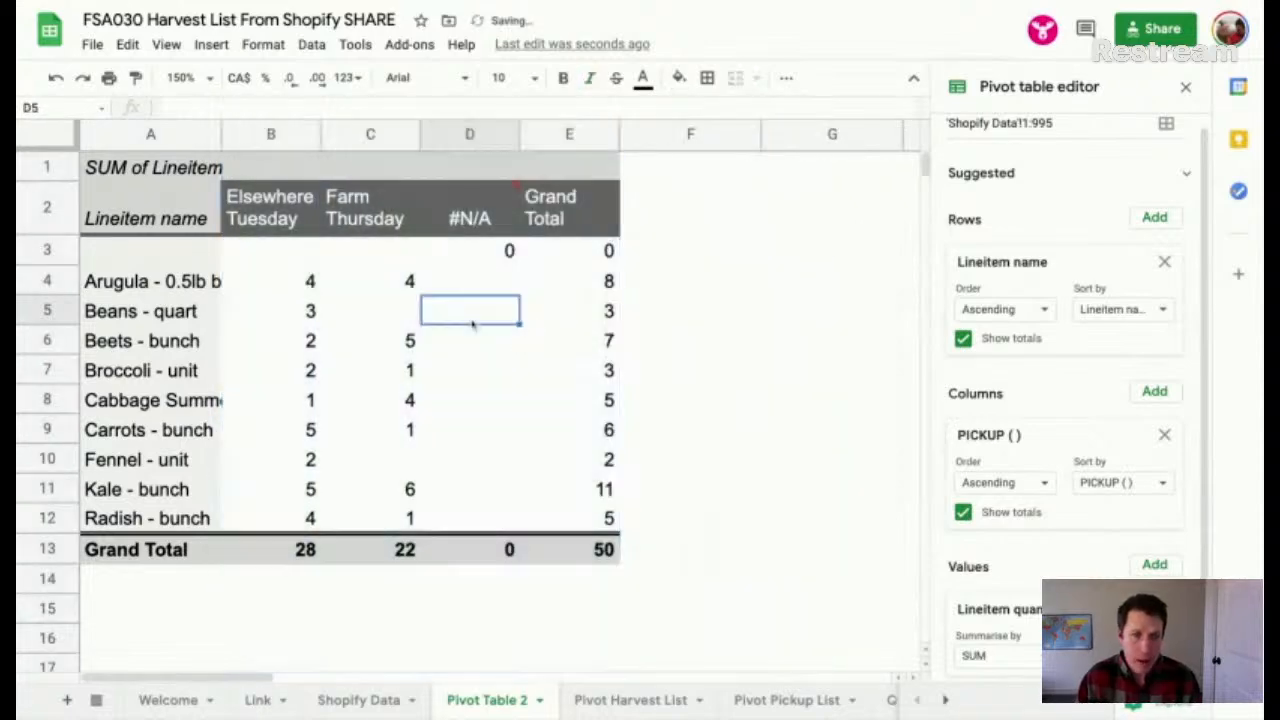
# Step: Examine the pivot table's #N/A column and the PICKUP formulas around the last order rows in Shopify Data
pyautogui.click(466, 134)
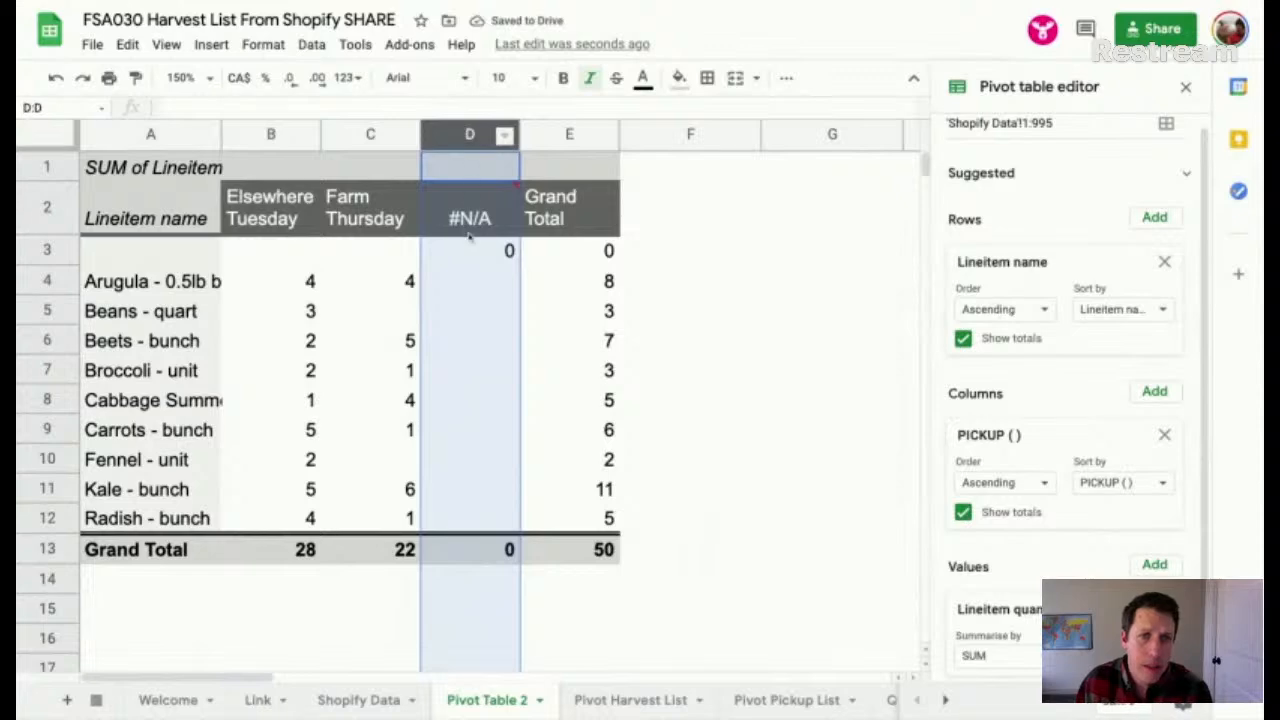
pyautogui.moveTo(464, 219)
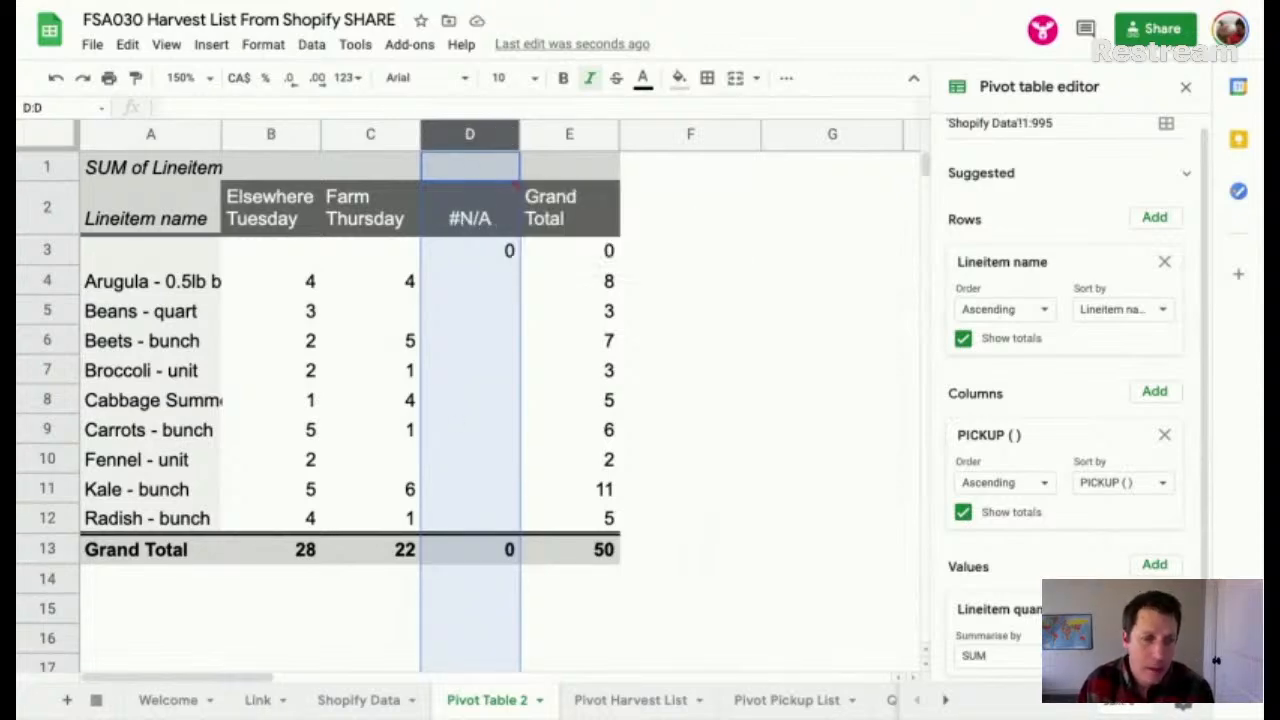
pyautogui.click(357, 700)
pyautogui.scroll(-10, 375, 461)
pyautogui.hscroll(-20, 403, 463)
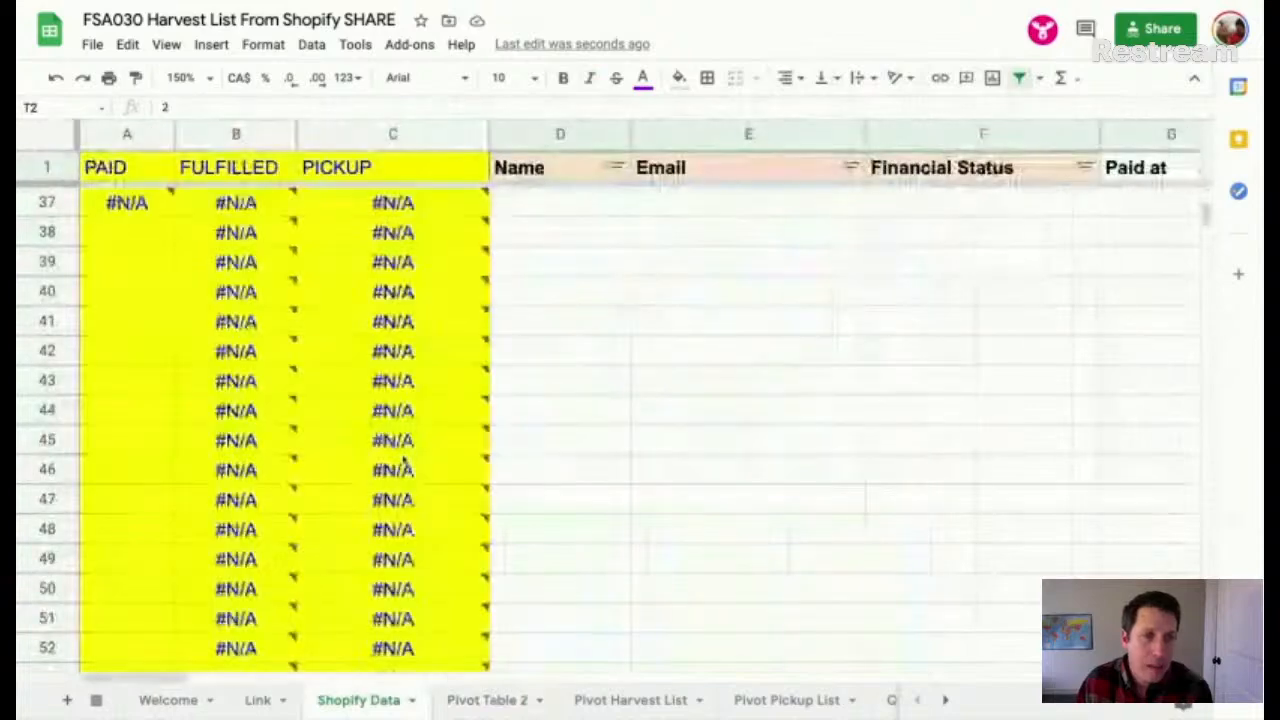
pyautogui.scroll(10, 403, 463)
pyautogui.scroll(-3, 404, 462)
pyautogui.scroll(-4, 404, 462)
pyautogui.click(404, 447)
pyautogui.scroll(-3, 403, 452)
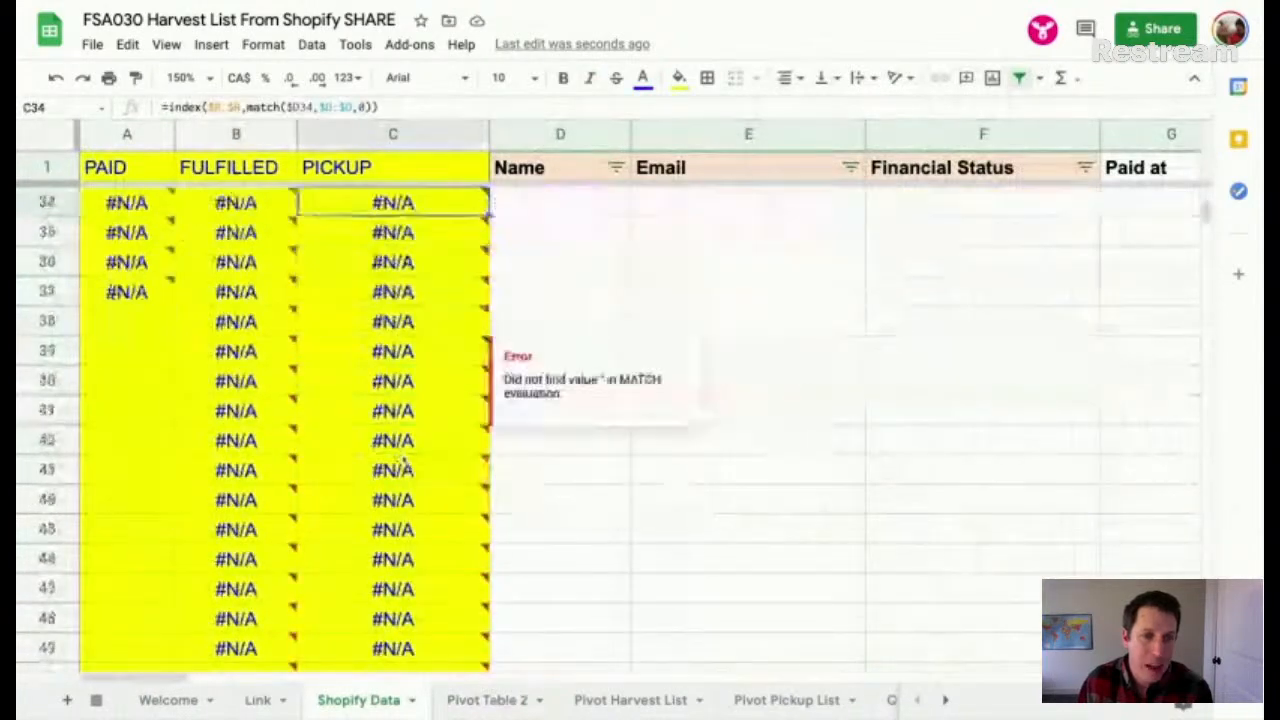
pyautogui.click(406, 407)
pyautogui.scroll(4, 406, 403)
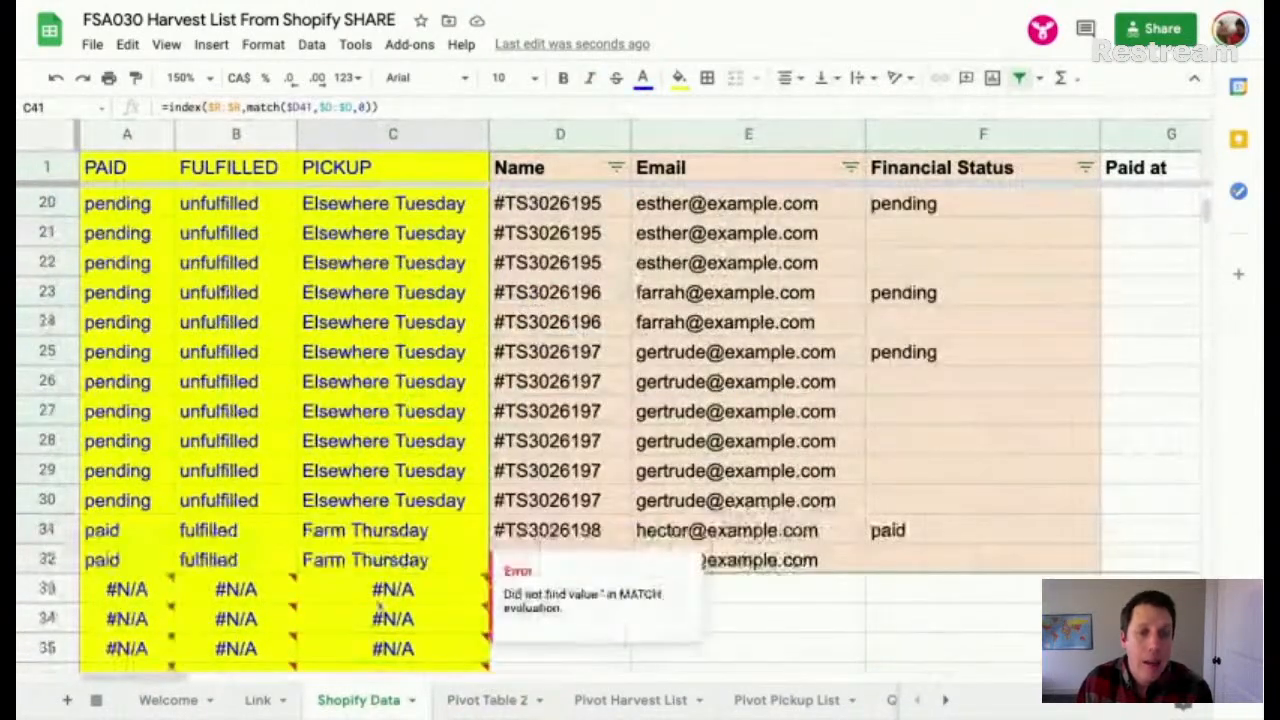
pyautogui.click(491, 700)
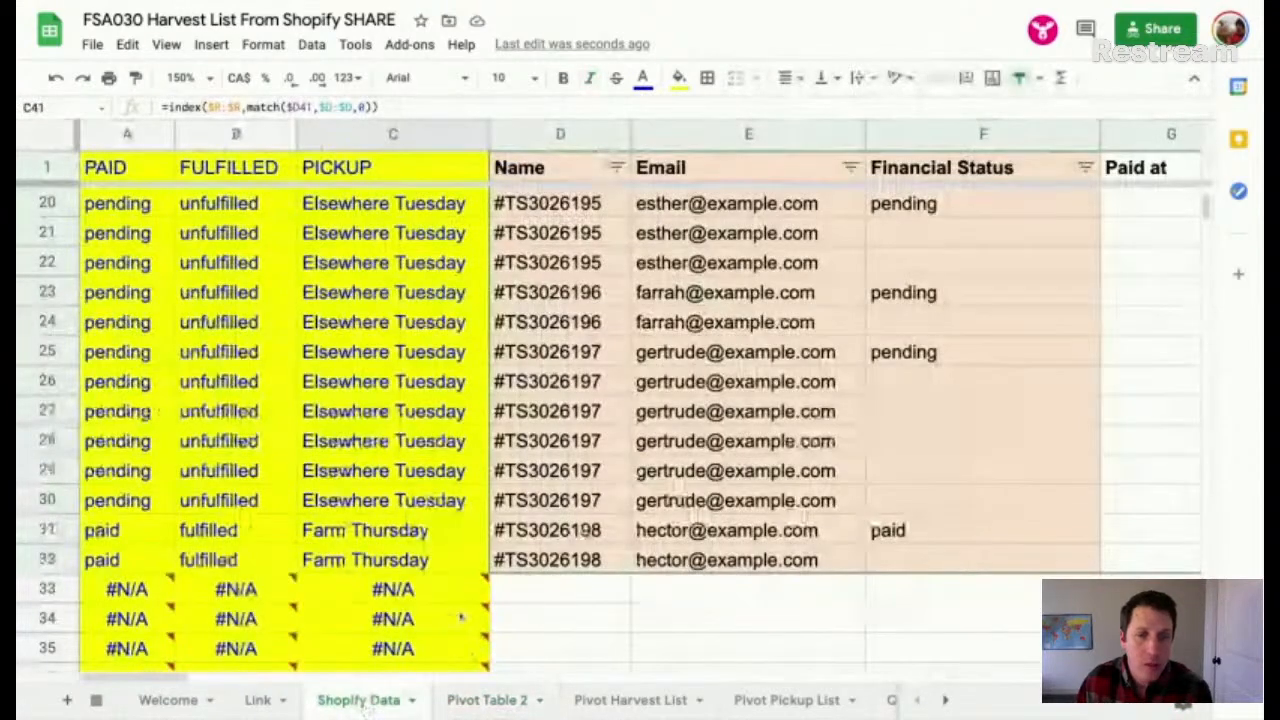
pyautogui.click(548, 441)
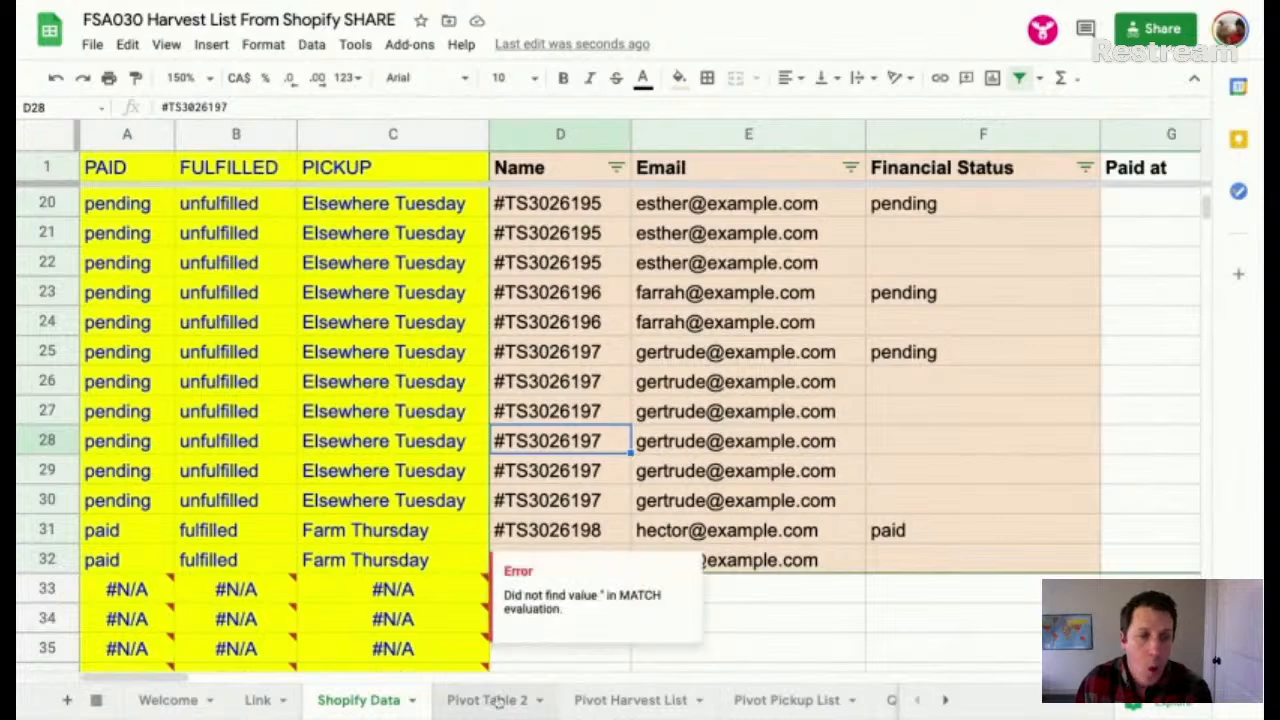
# Step: Add Name as a filter field of Pivot Table 2
pyautogui.click(490, 700)
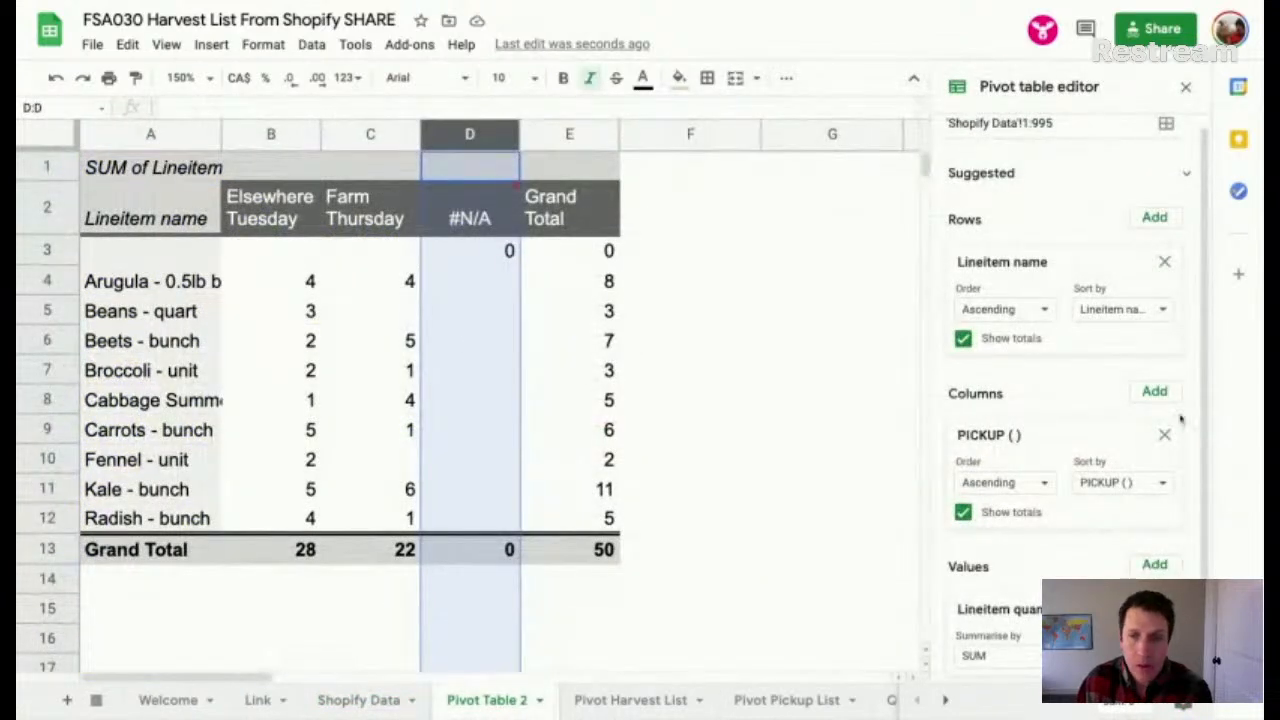
pyautogui.scroll(-2, 1054, 411)
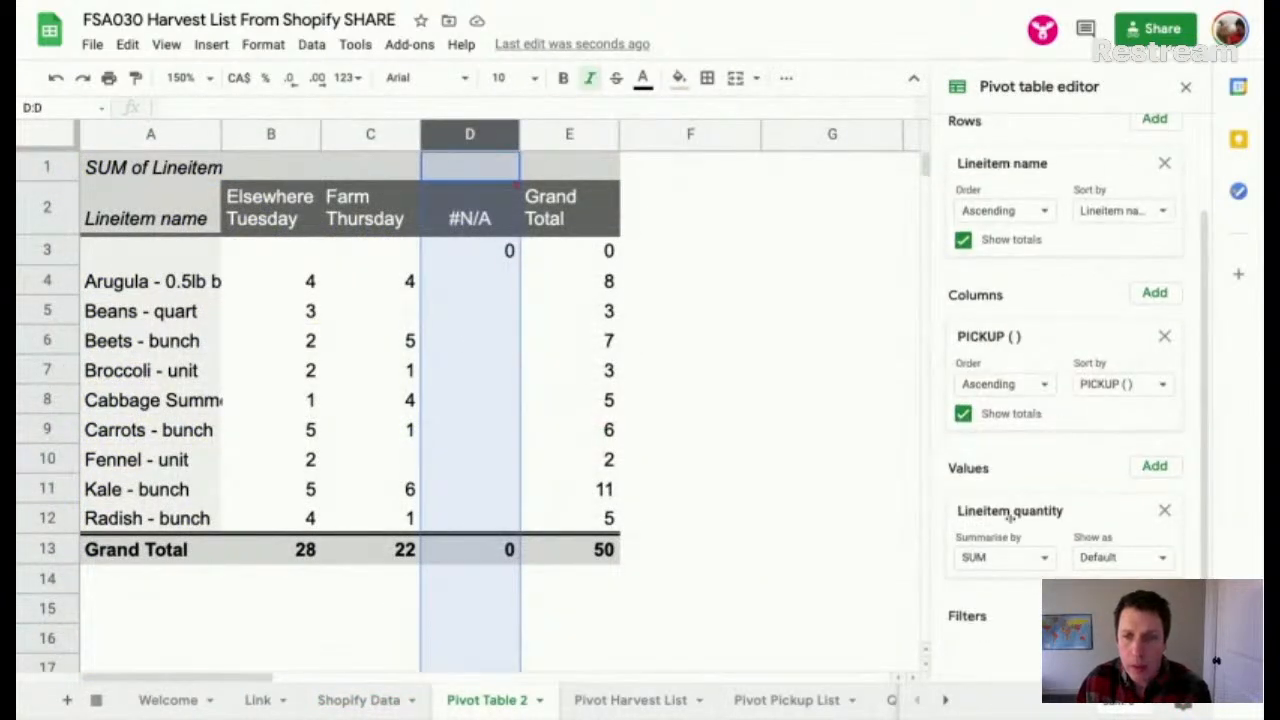
pyautogui.click(1154, 616)
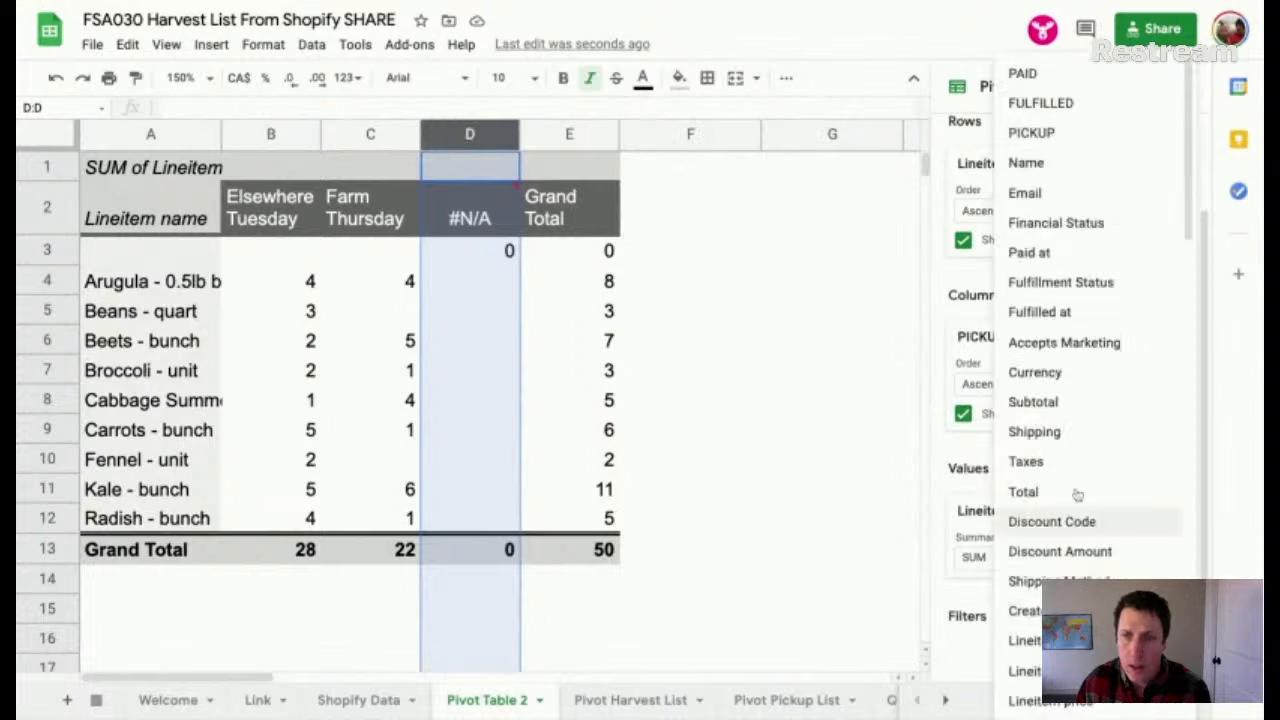
pyautogui.click(1057, 166)
pyautogui.scroll(-1, 1070, 520)
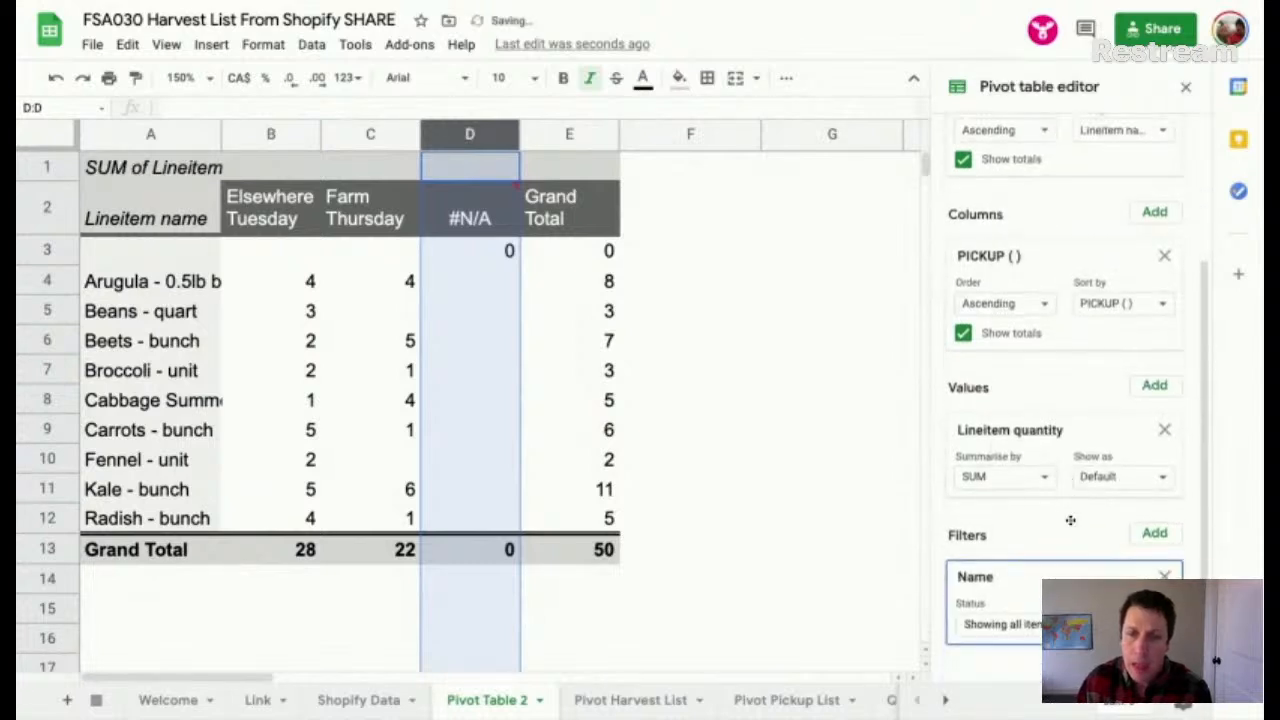
# Step: Set the pivot table's Name filter to the condition Is not empty and apply it
pyautogui.click(1010, 626)
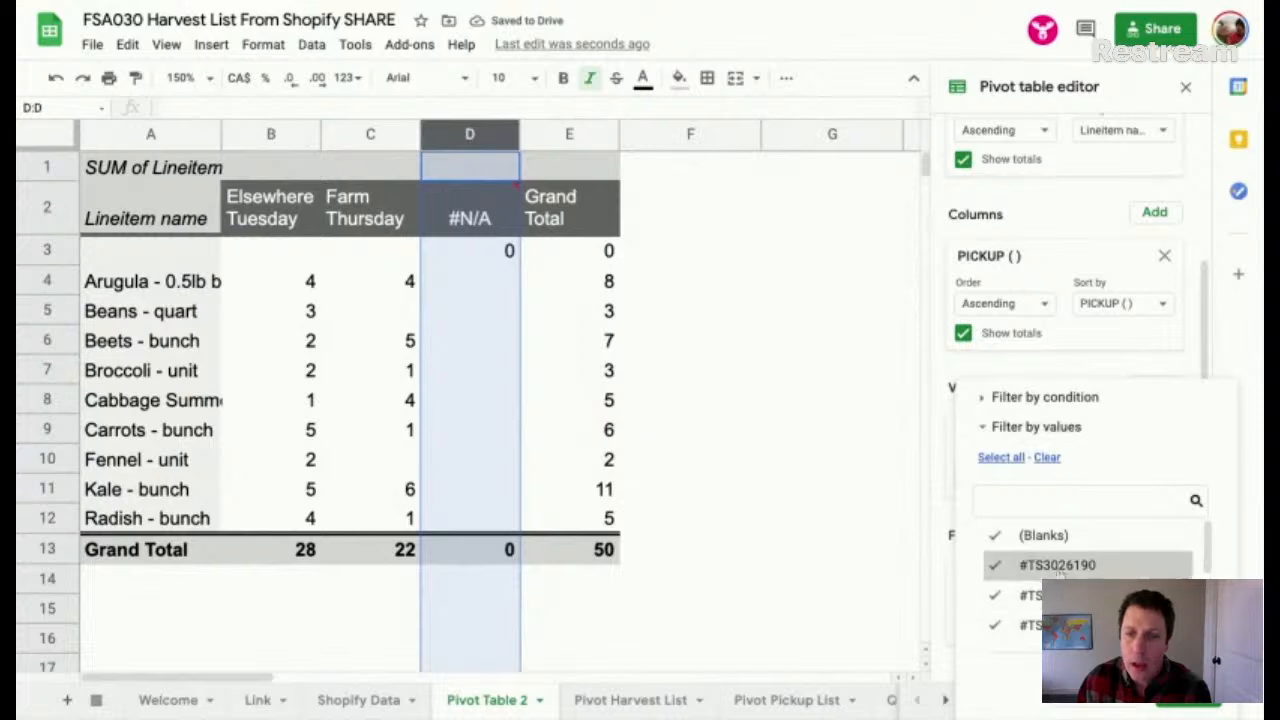
pyautogui.scroll(-2, 1057, 566)
pyautogui.scroll(2, 1057, 566)
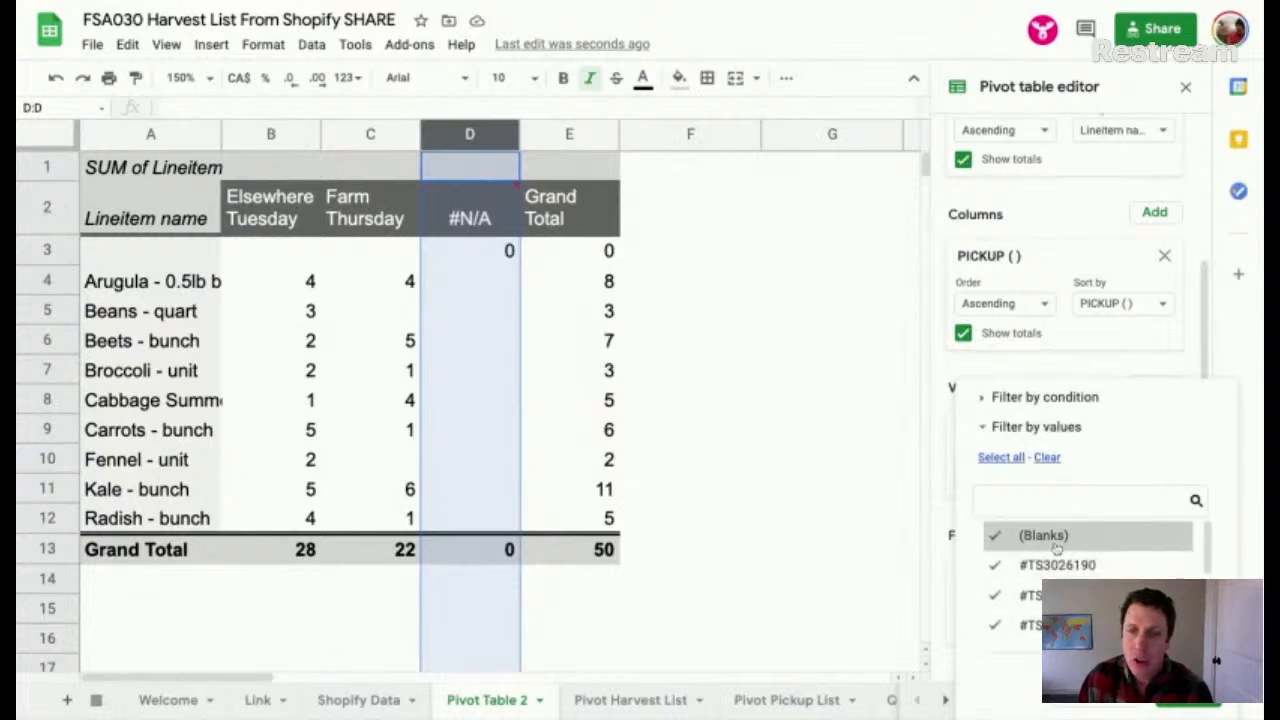
pyautogui.click(1015, 399)
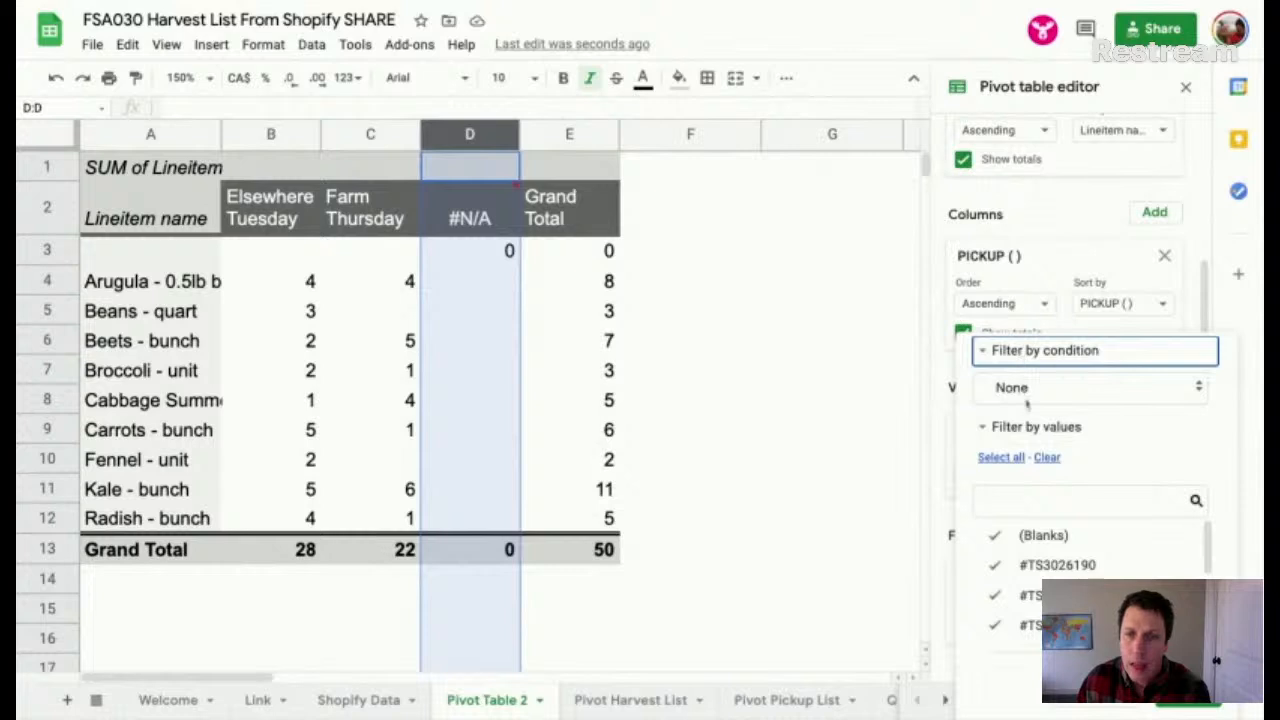
pyautogui.click(1027, 398)
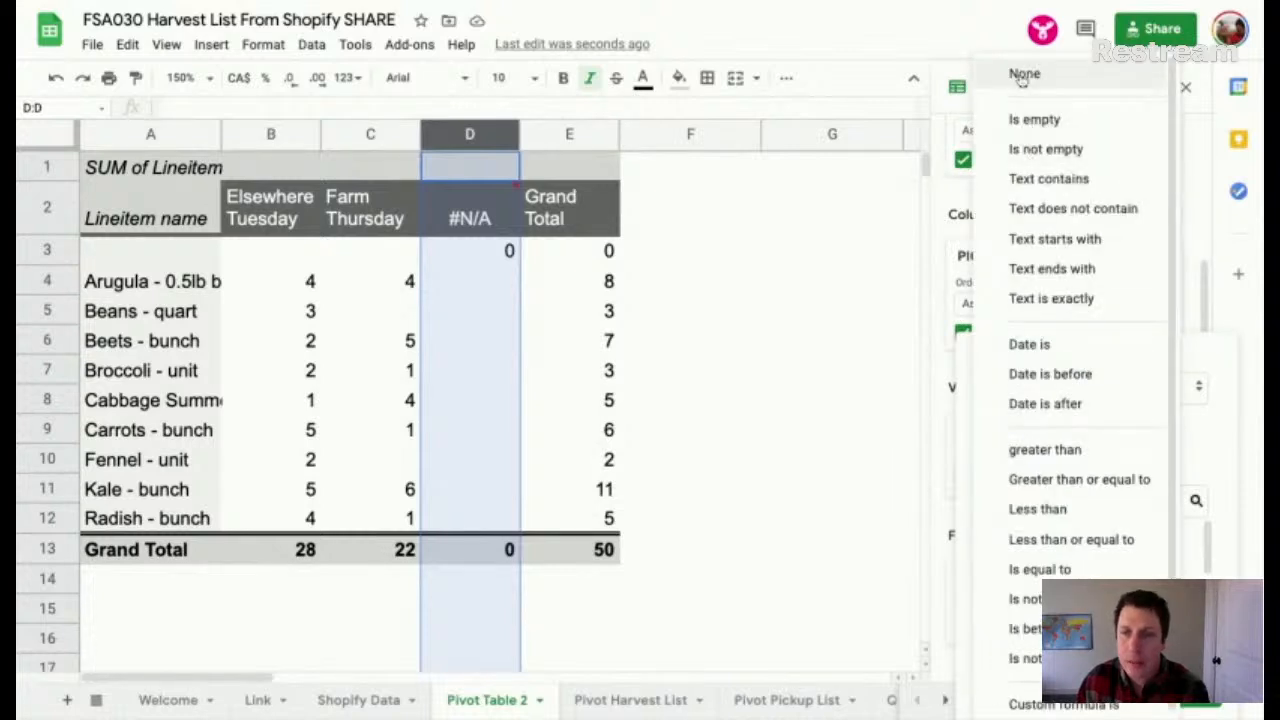
pyautogui.click(1040, 148)
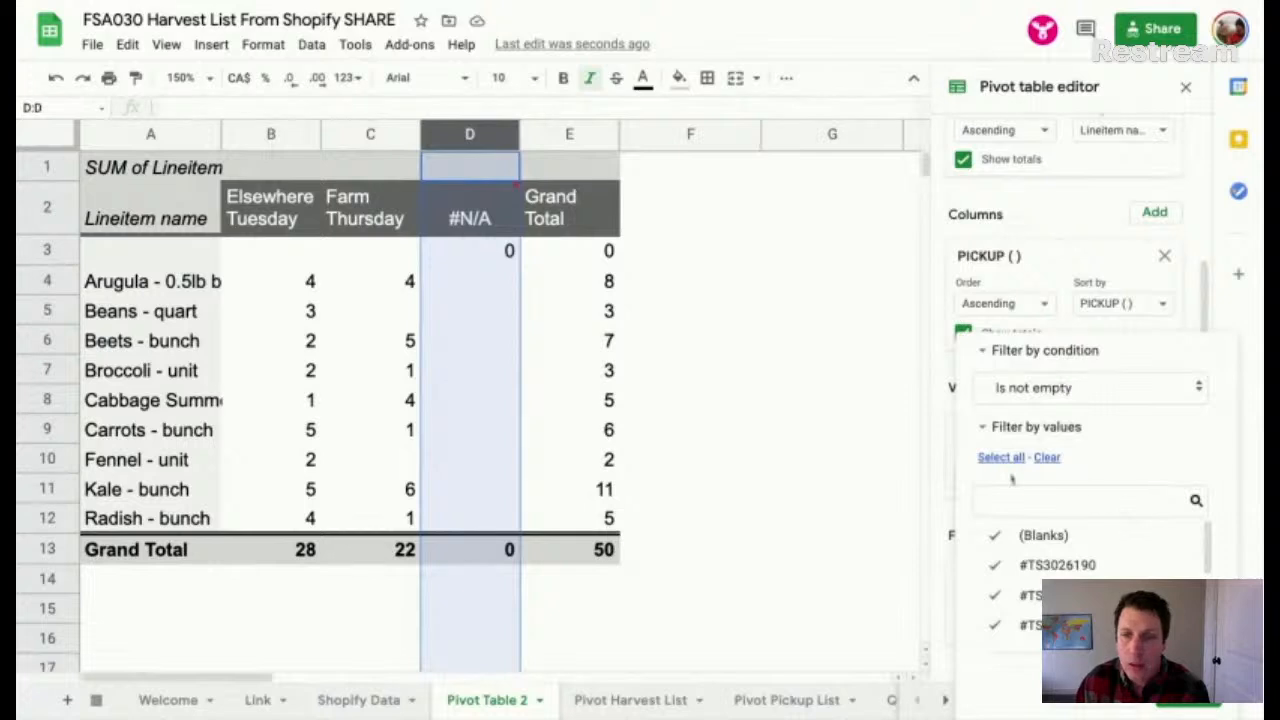
pyautogui.click(1052, 388)
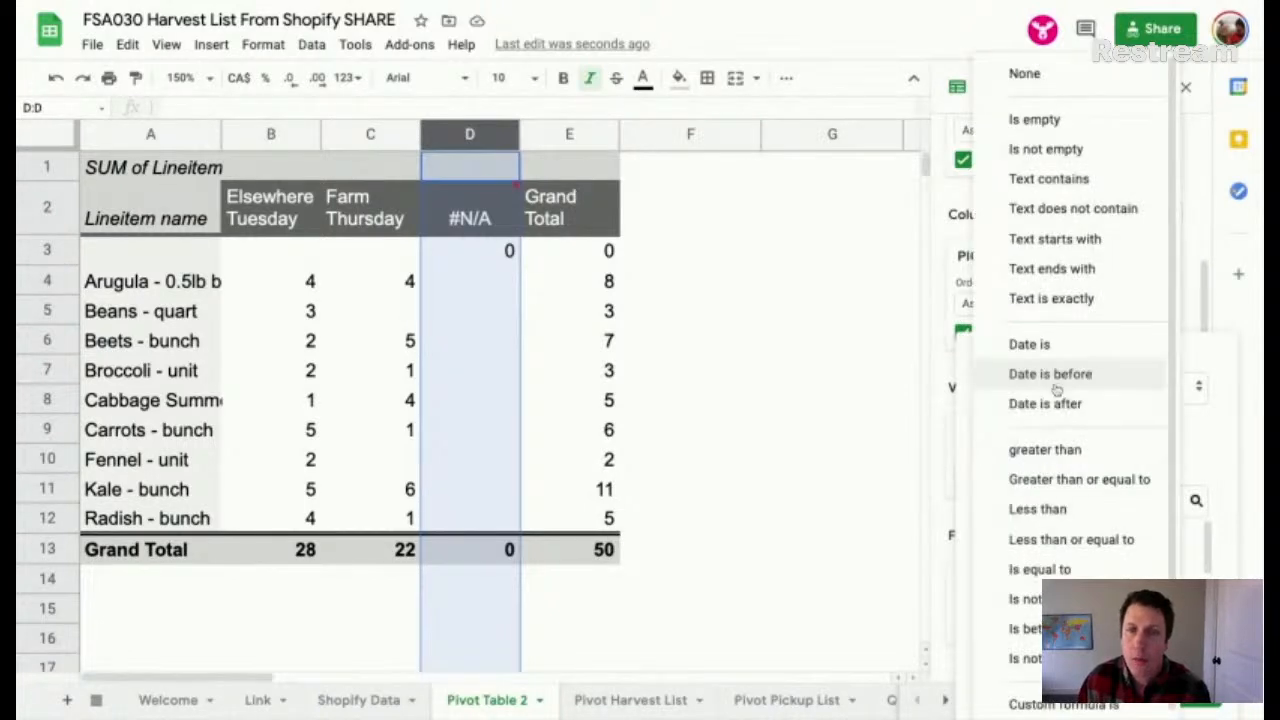
pyautogui.click(1048, 152)
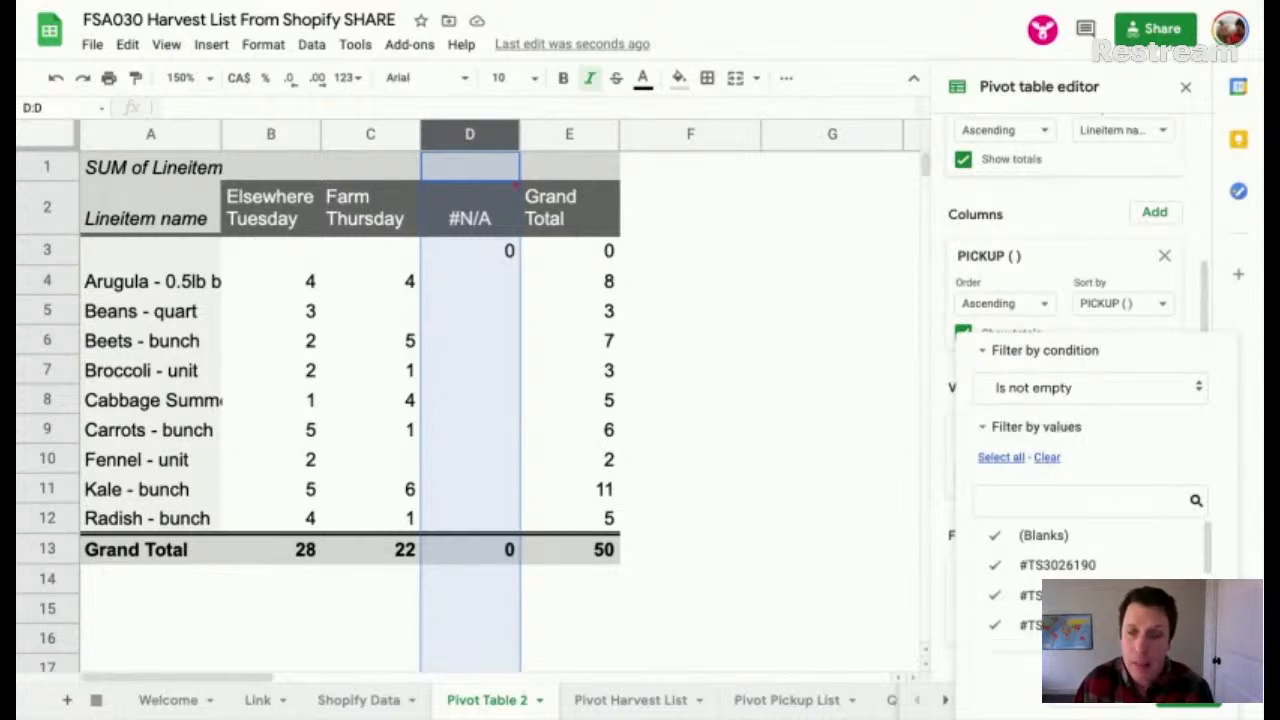
pyautogui.click(1188, 698)
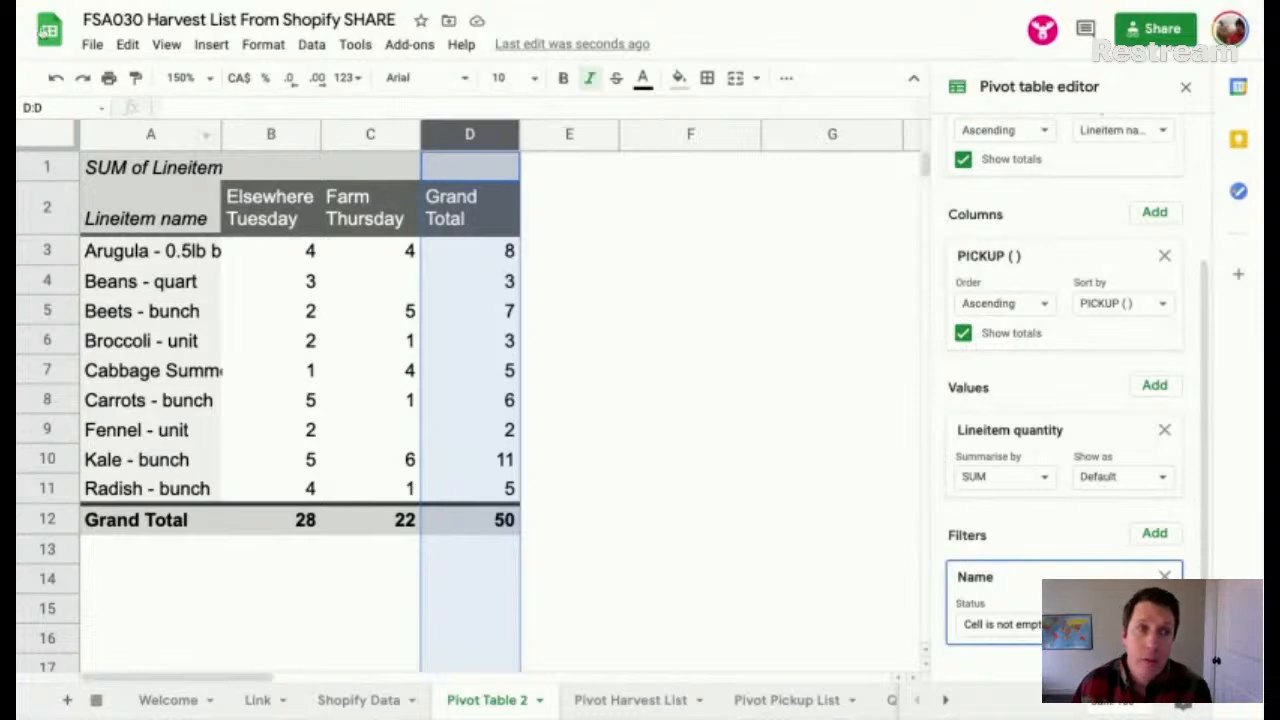
# Step: Widen column A of Pivot Table 2 so the full item names fit, and check the Arugula row's quantities
pyautogui.moveTo(220, 133); pyautogui.dragTo(340, 133)
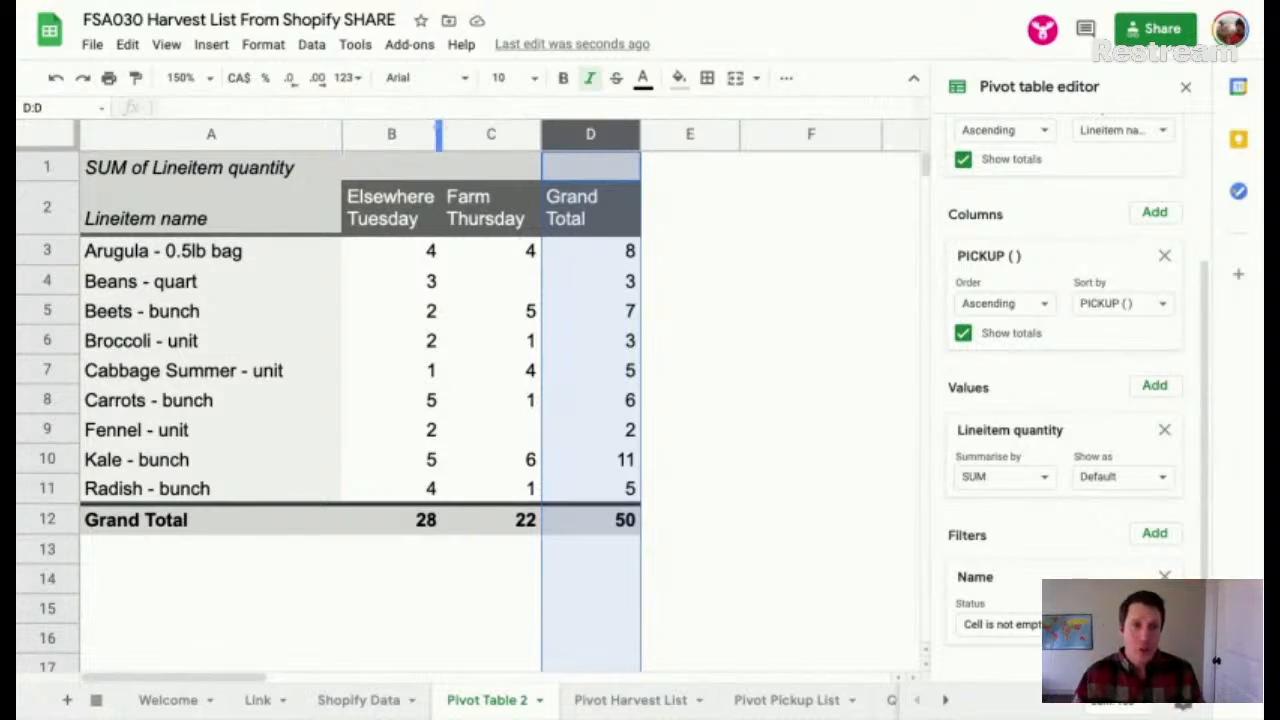
pyautogui.click(401, 134)
pyautogui.click(490, 134)
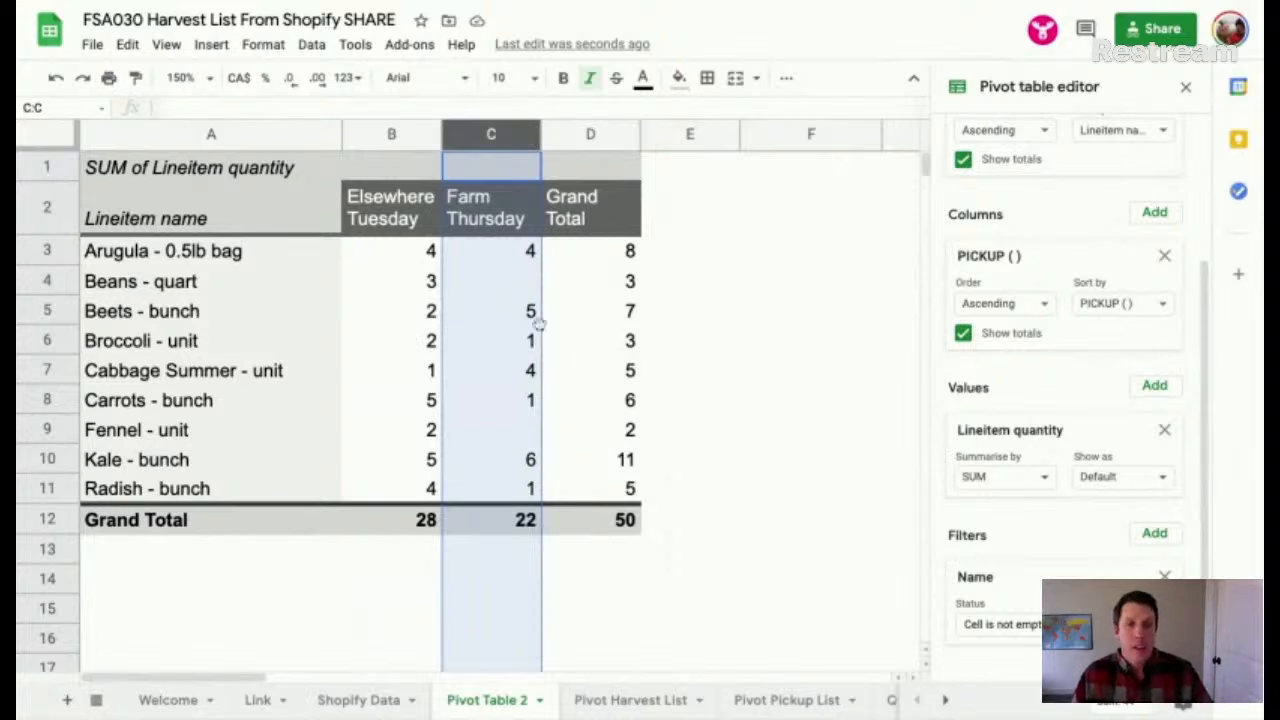
pyautogui.click(408, 258)
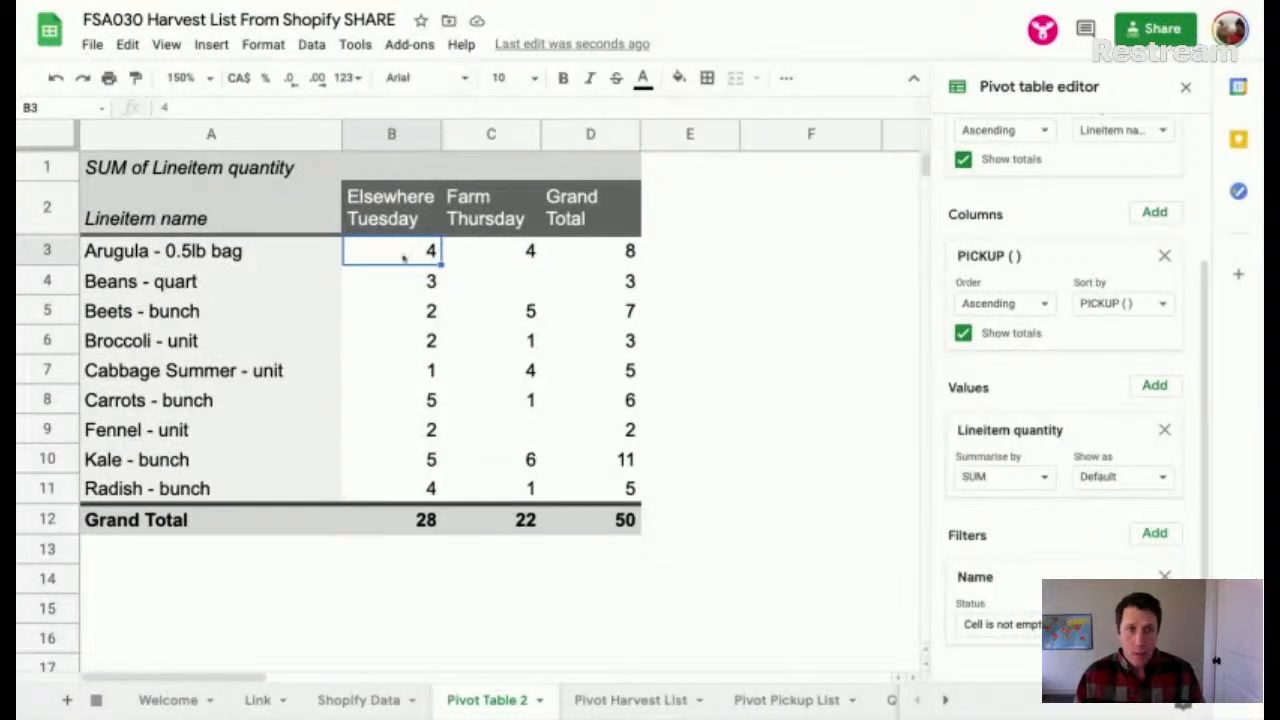
pyautogui.click(237, 252)
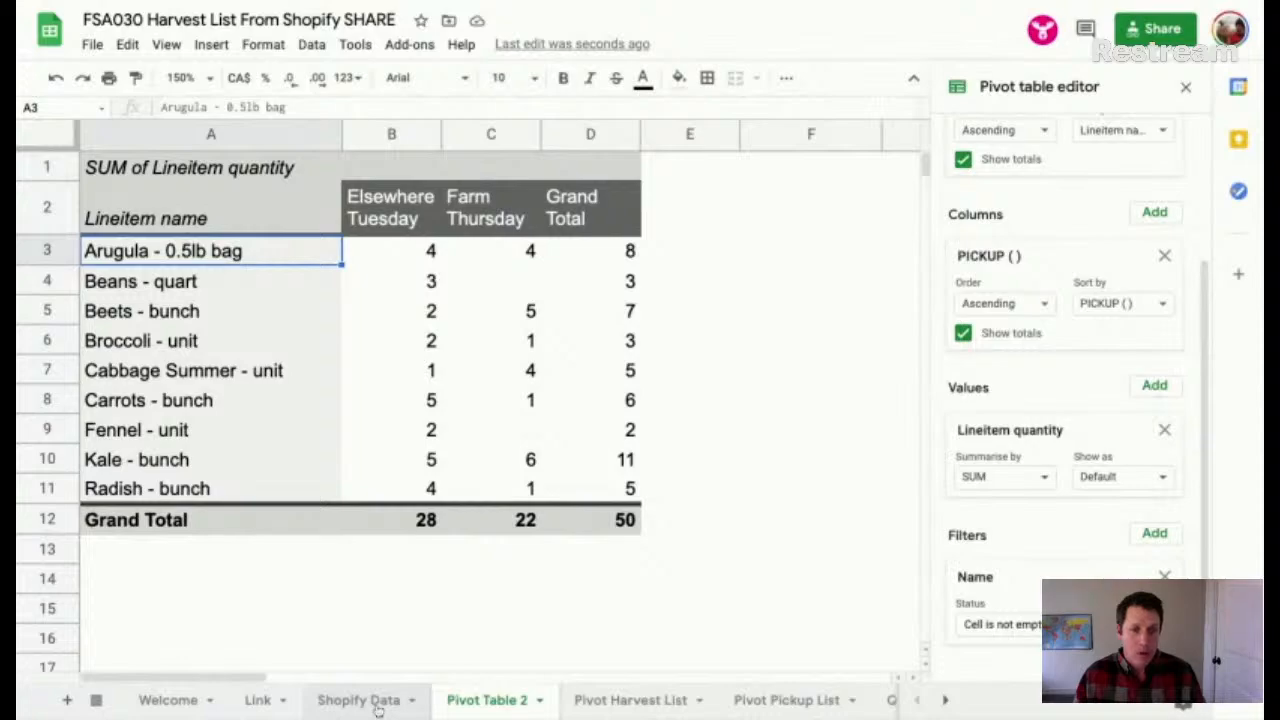
# Step: Freeze columns A through D of Shopify Data so the helper columns and Name remain in view
pyautogui.click(360, 700)
pyautogui.scroll(5, 956, 418)
pyautogui.hscroll(15, 956, 418)
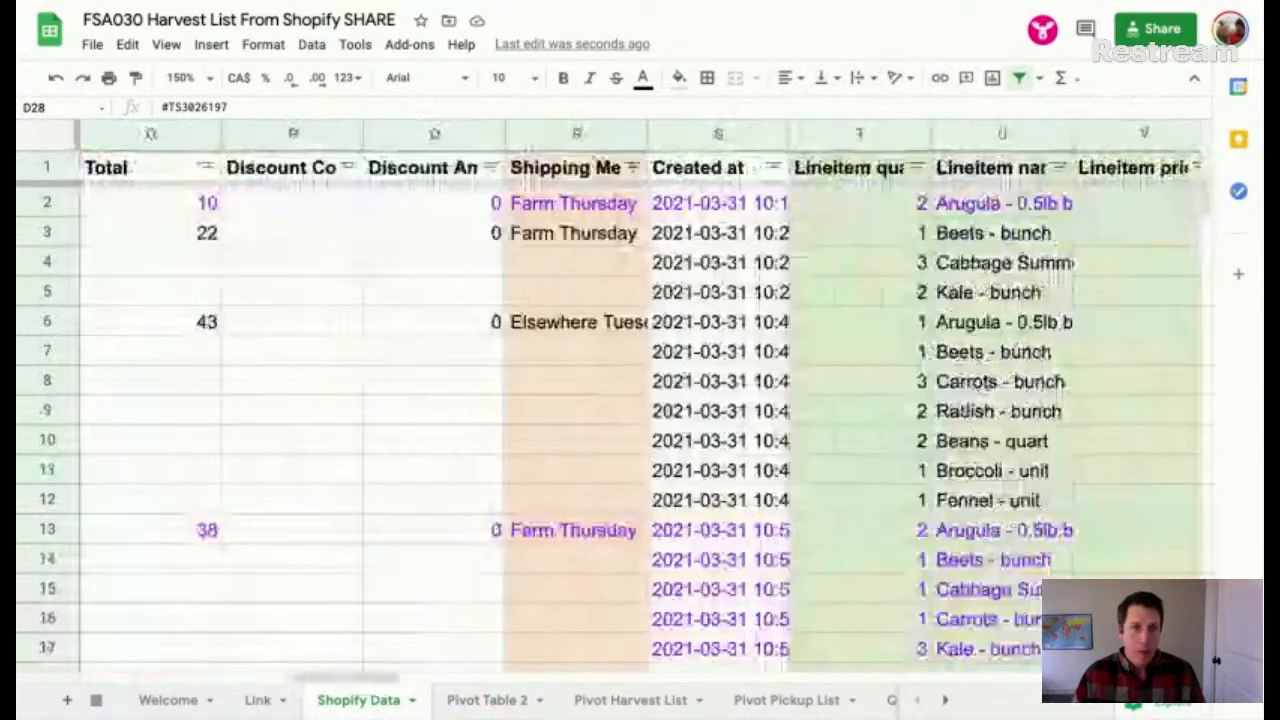
pyautogui.hscroll(-15, 986, 402)
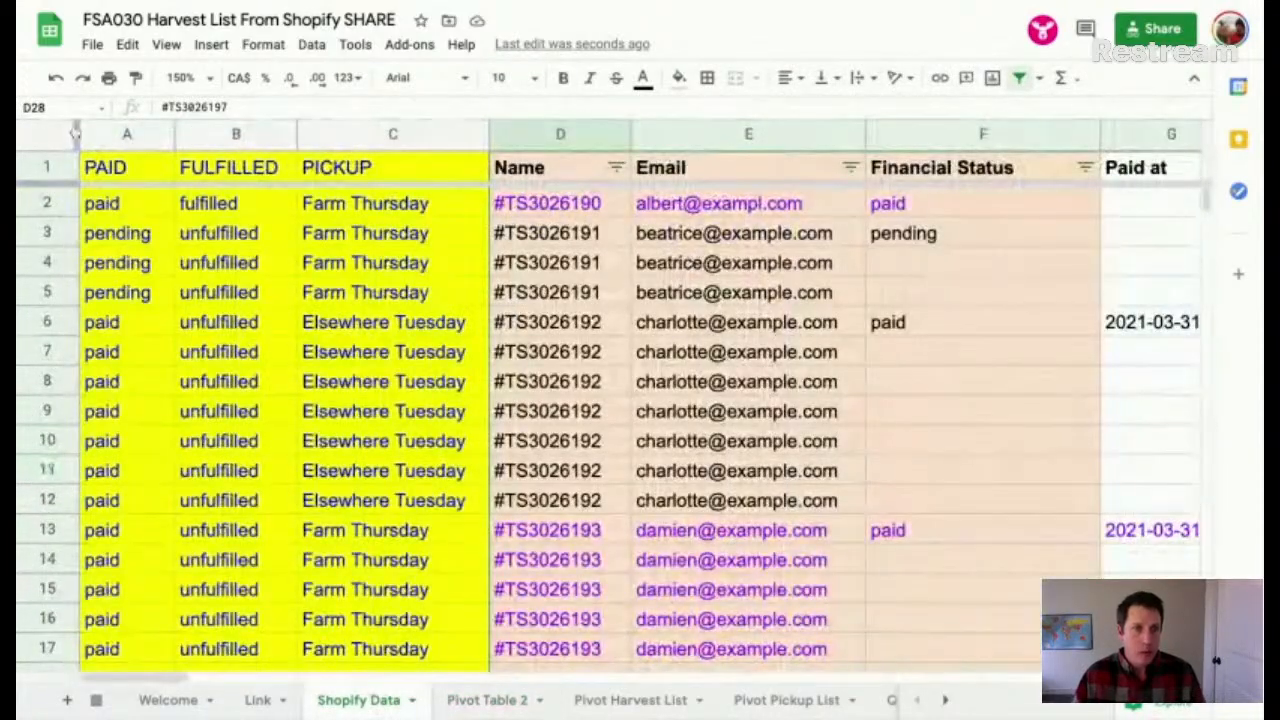
pyautogui.moveTo(77, 133); pyautogui.dragTo(626, 135)
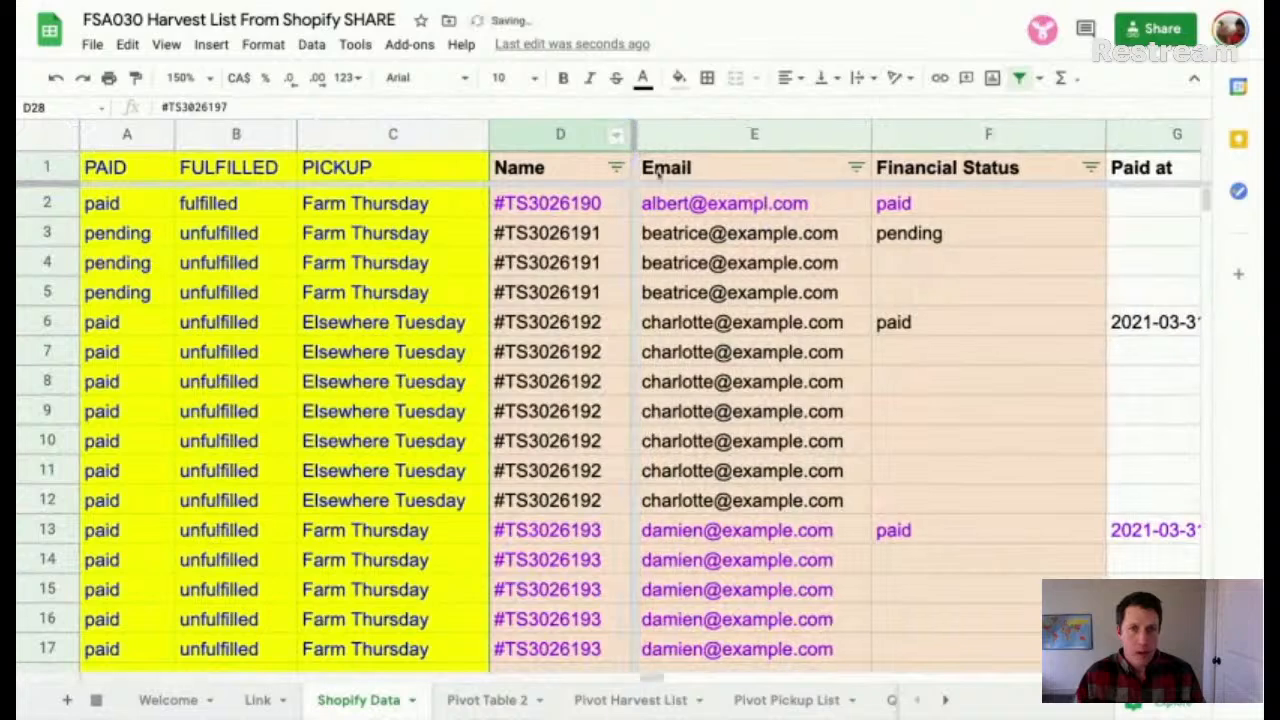
# Step: Hide the PAID and FULFILLED helper columns A and B in Shopify Data and bring the Lineitem columns into view
pyautogui.moveTo(214, 131); pyautogui.dragTo(150, 132)
pyautogui.rightClick(214, 131)
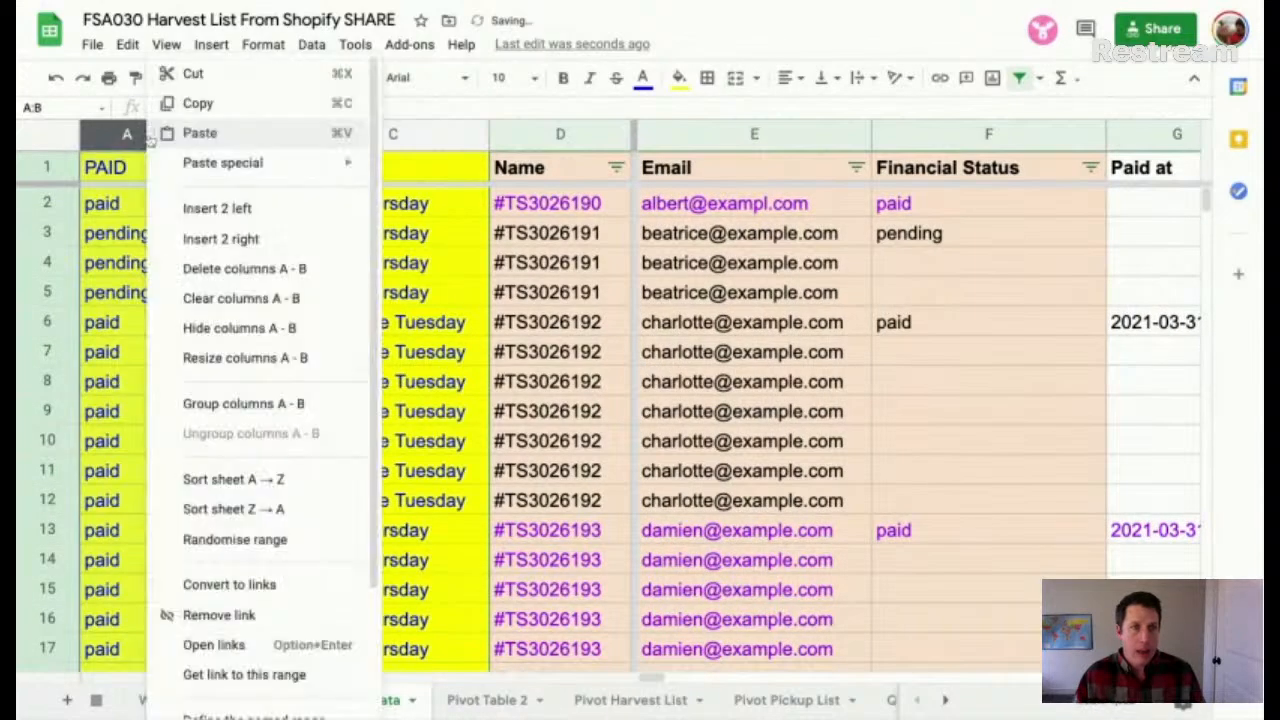
pyautogui.click(229, 328)
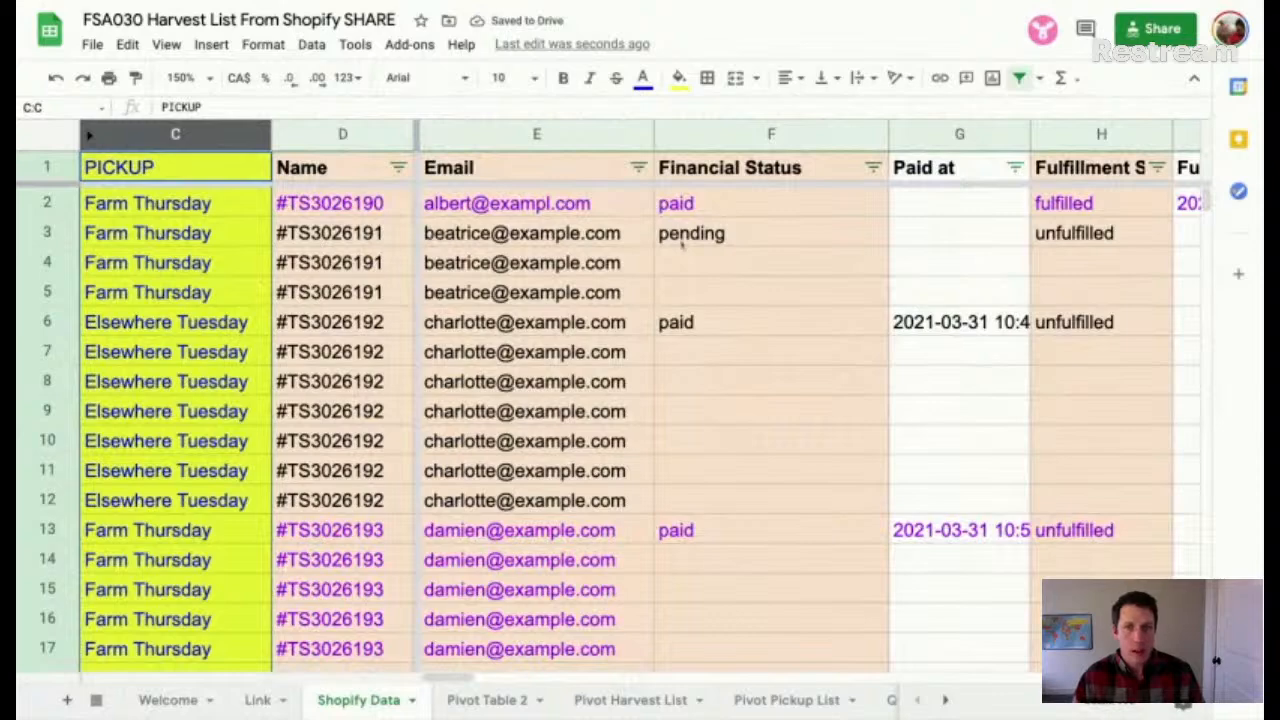
pyautogui.hscroll(10, 687, 238)
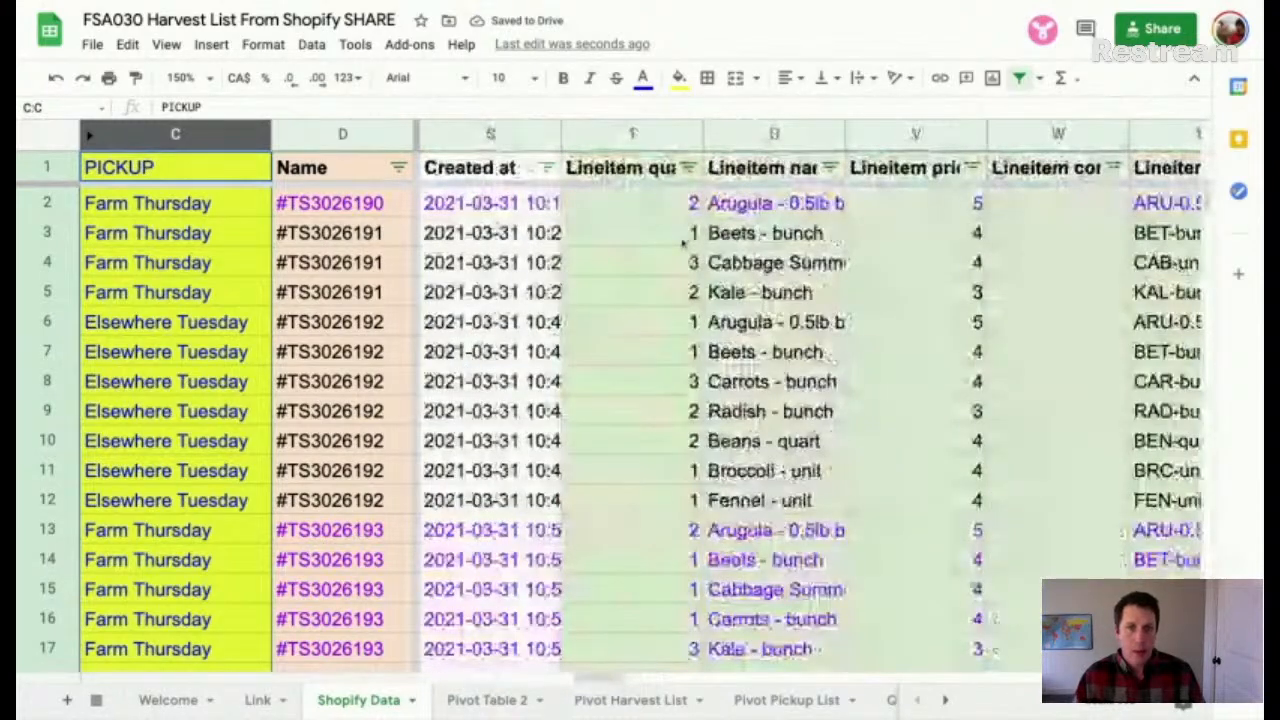
pyautogui.hscroll(2, 685, 240)
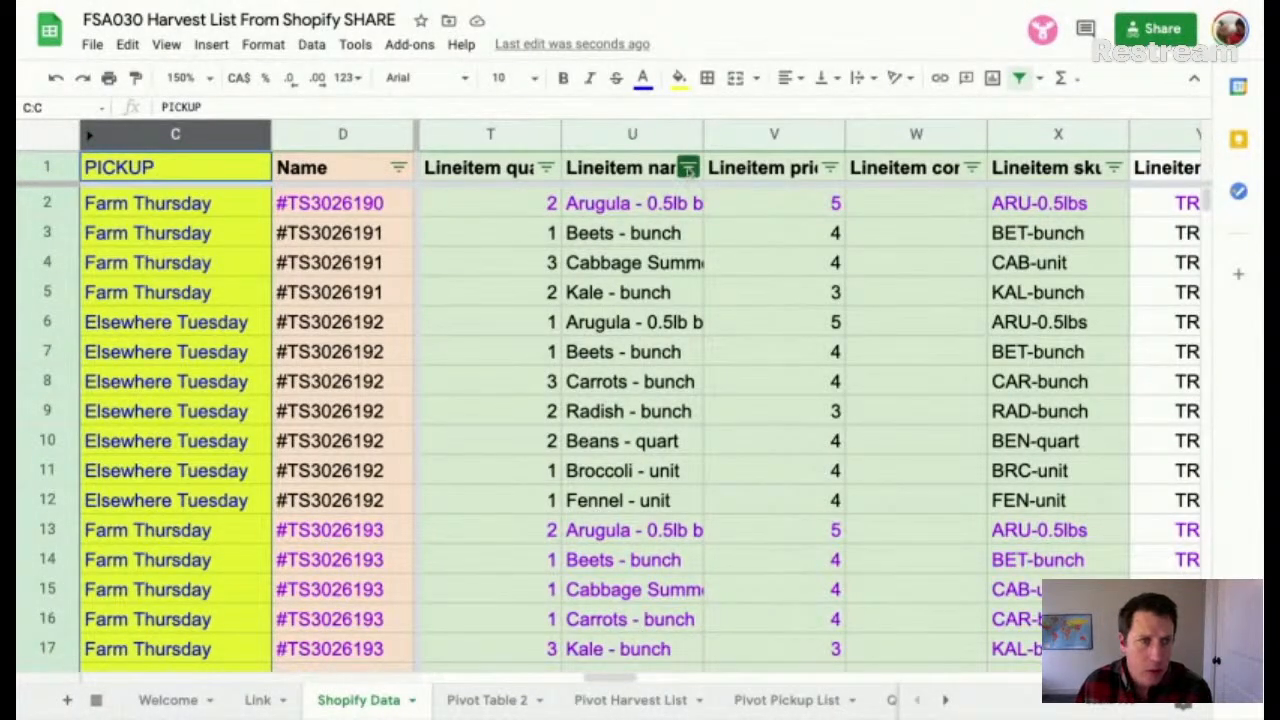
# Step: Remove the existing header filter in Shopify Data and recreate it on row 1 so it also covers the PICKUP column
pyautogui.click(46, 167)
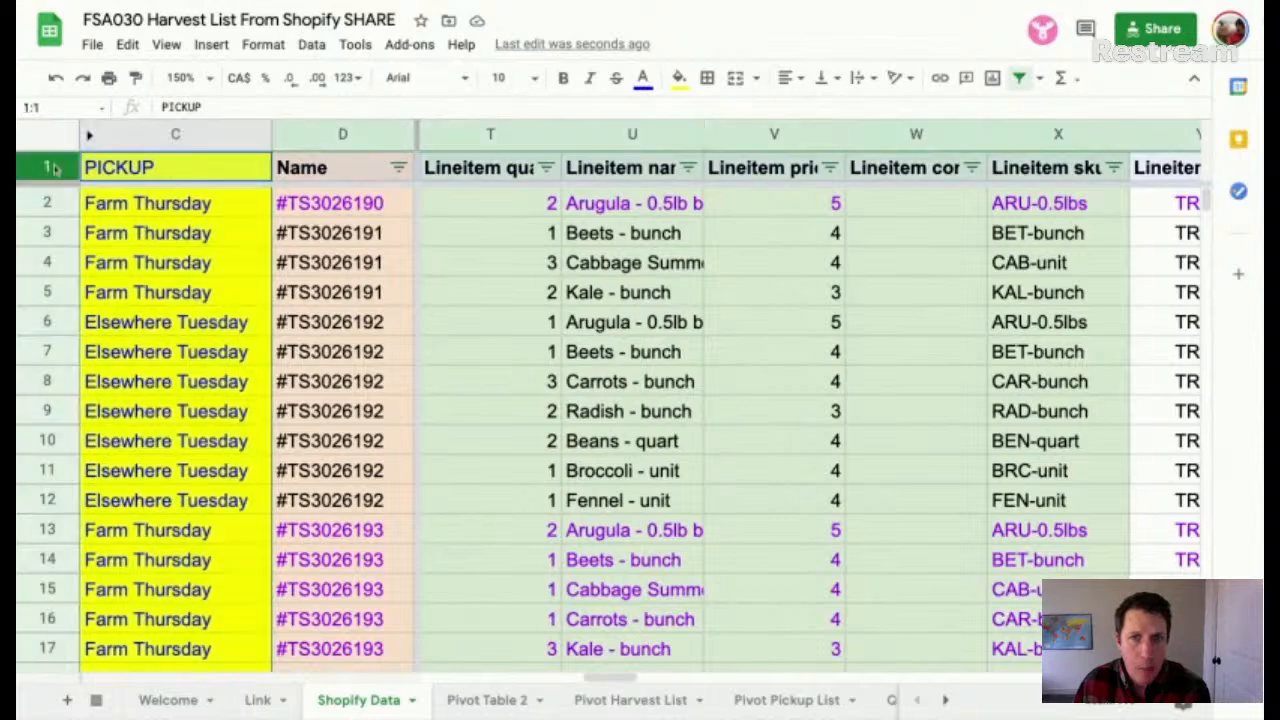
pyautogui.click(1020, 80)
pyautogui.click(858, 262)
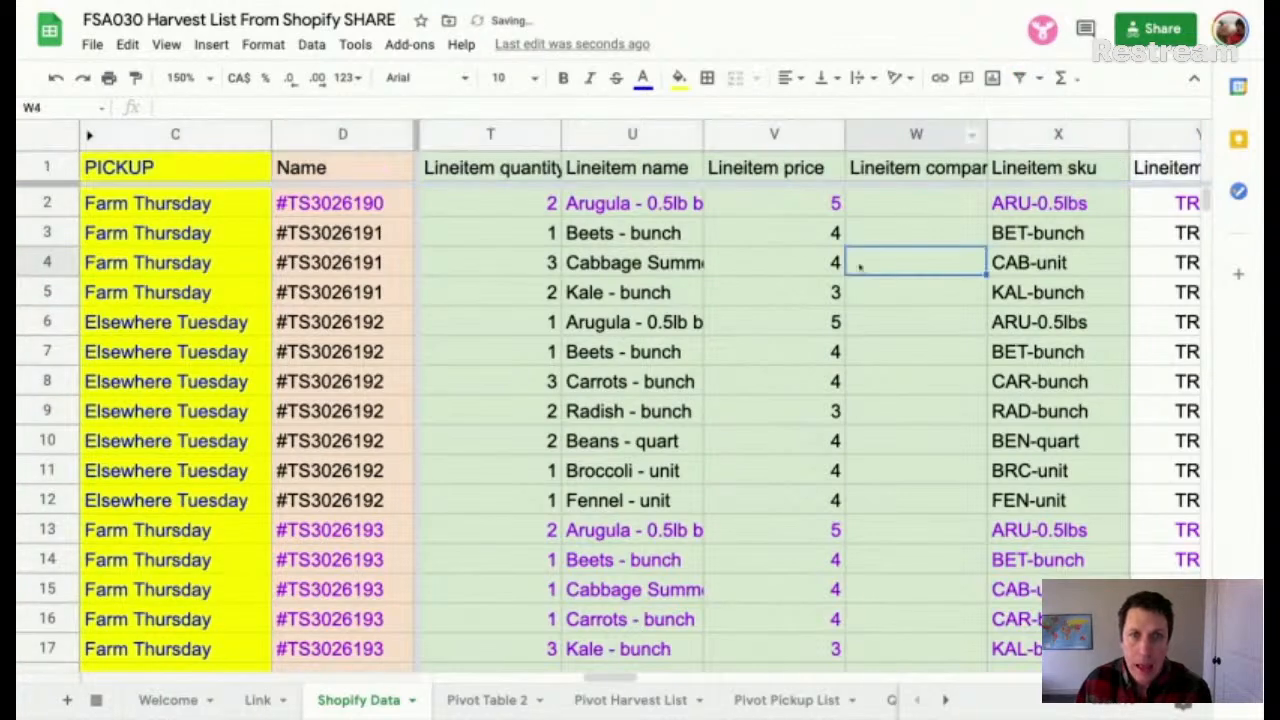
pyautogui.click(46, 167)
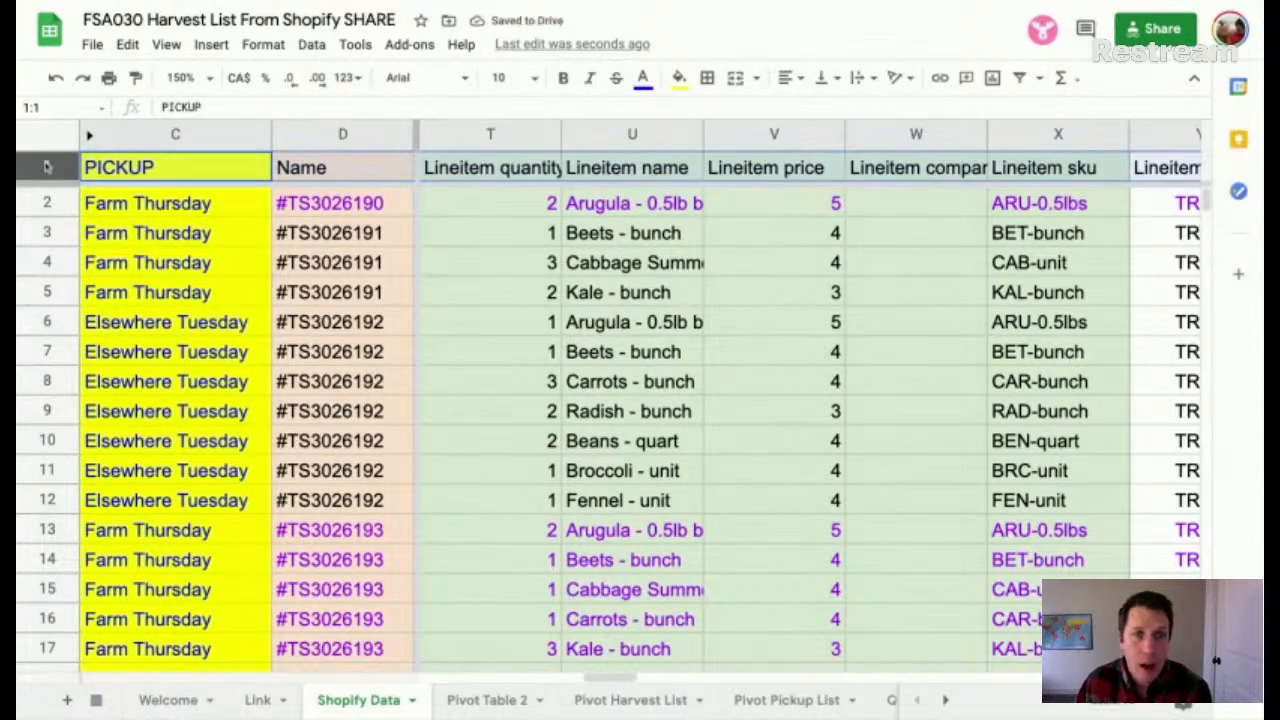
pyautogui.click(1021, 79)
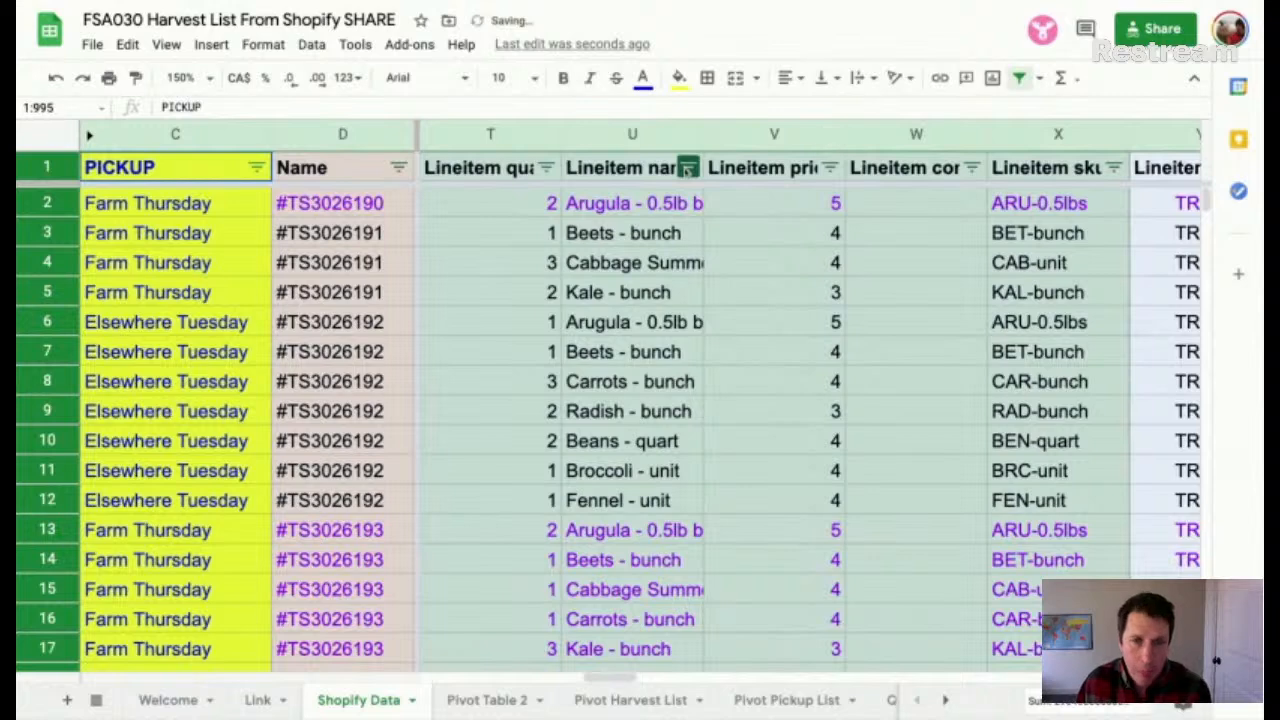
# Step: Filter the Lineitem name column by value to show only Arugula - 0.5lb bag
pyautogui.click(688, 168)
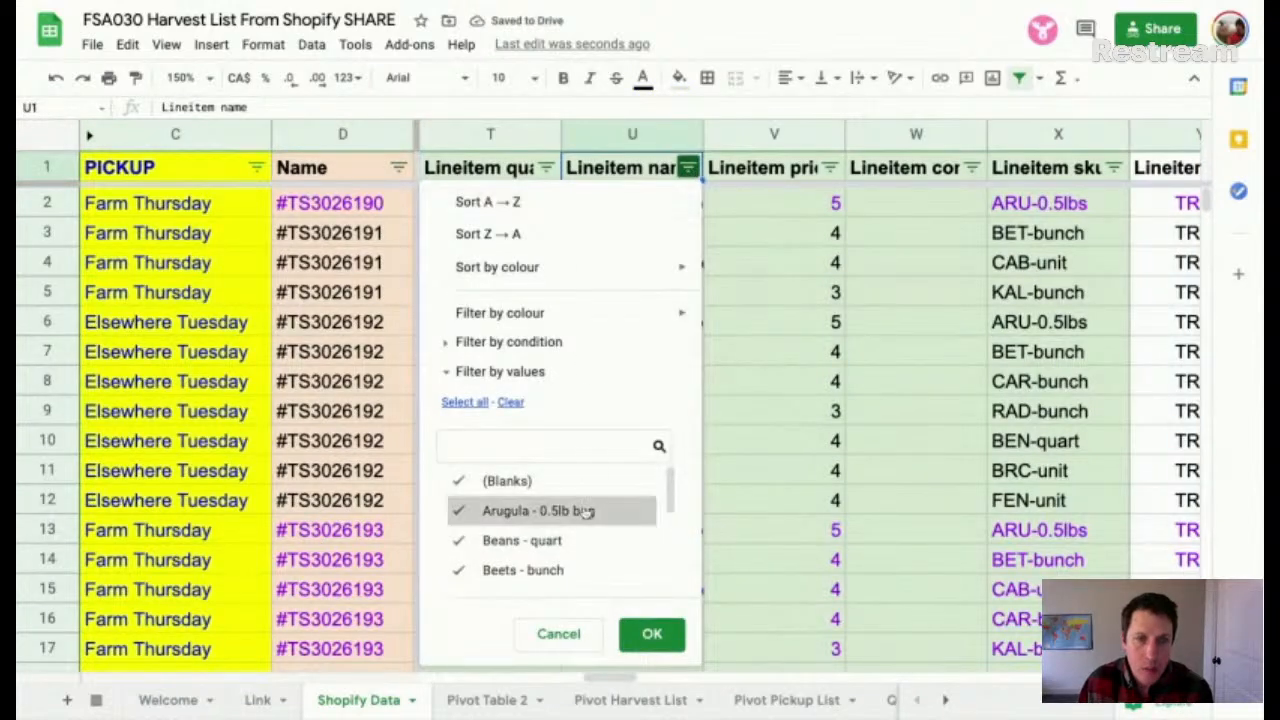
pyautogui.scroll(-3, 580, 509)
pyautogui.scroll(3, 580, 509)
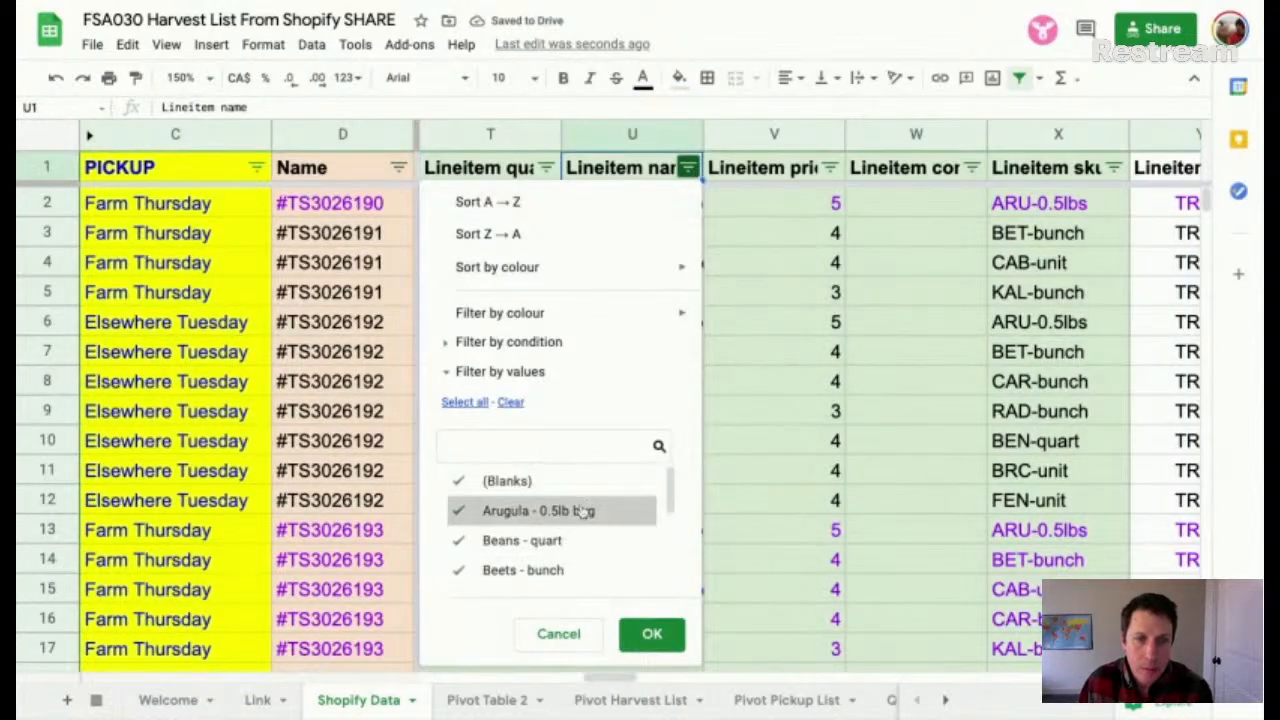
pyautogui.click(512, 403)
pyautogui.click(556, 511)
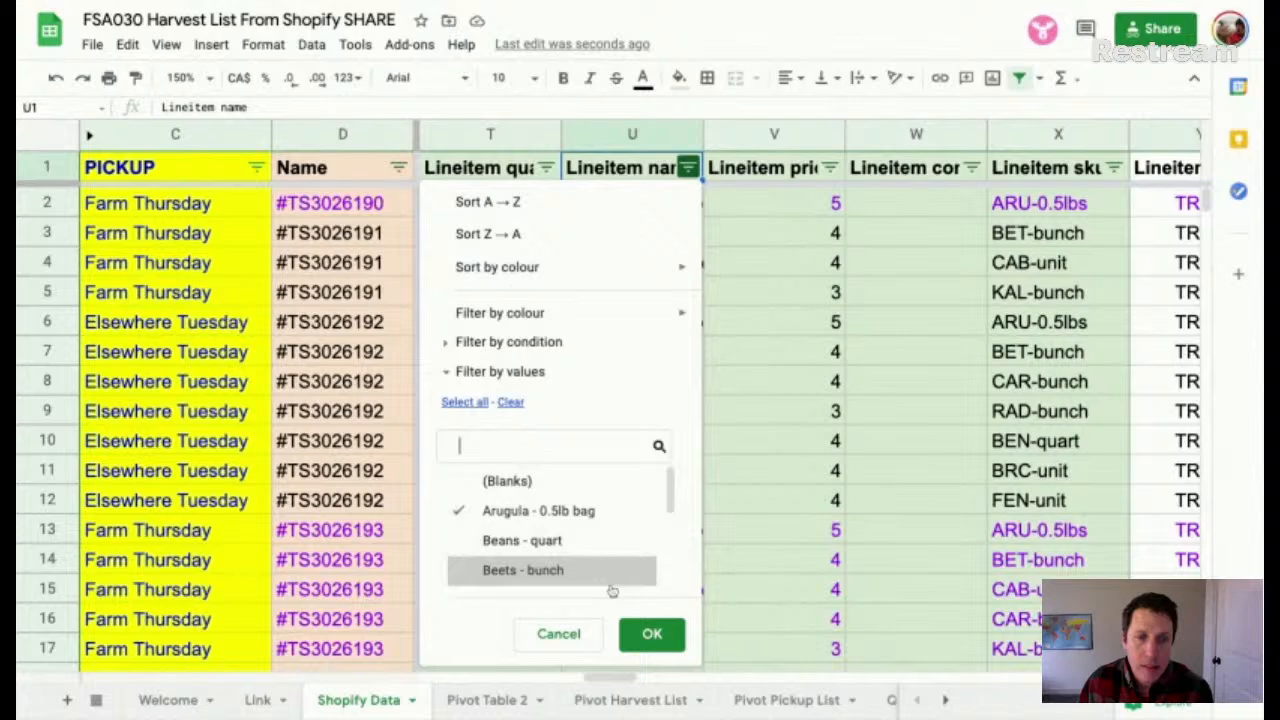
pyautogui.click(645, 634)
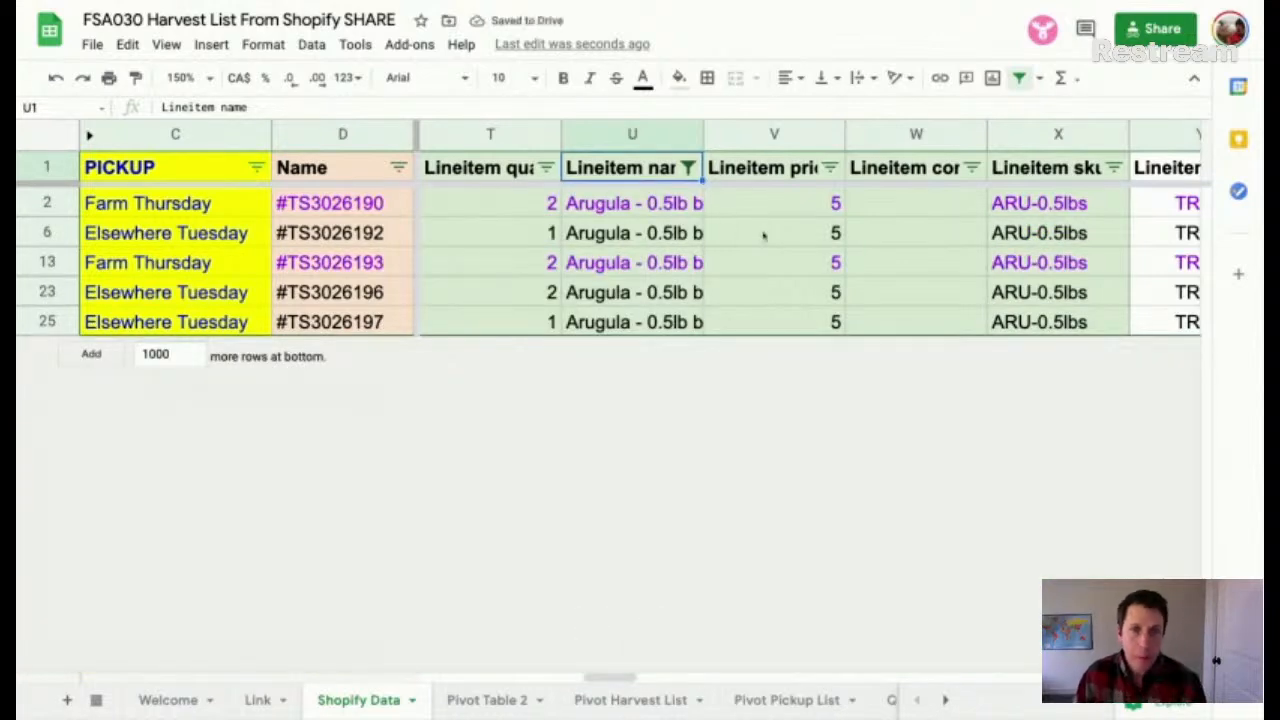
pyautogui.click(597, 235)
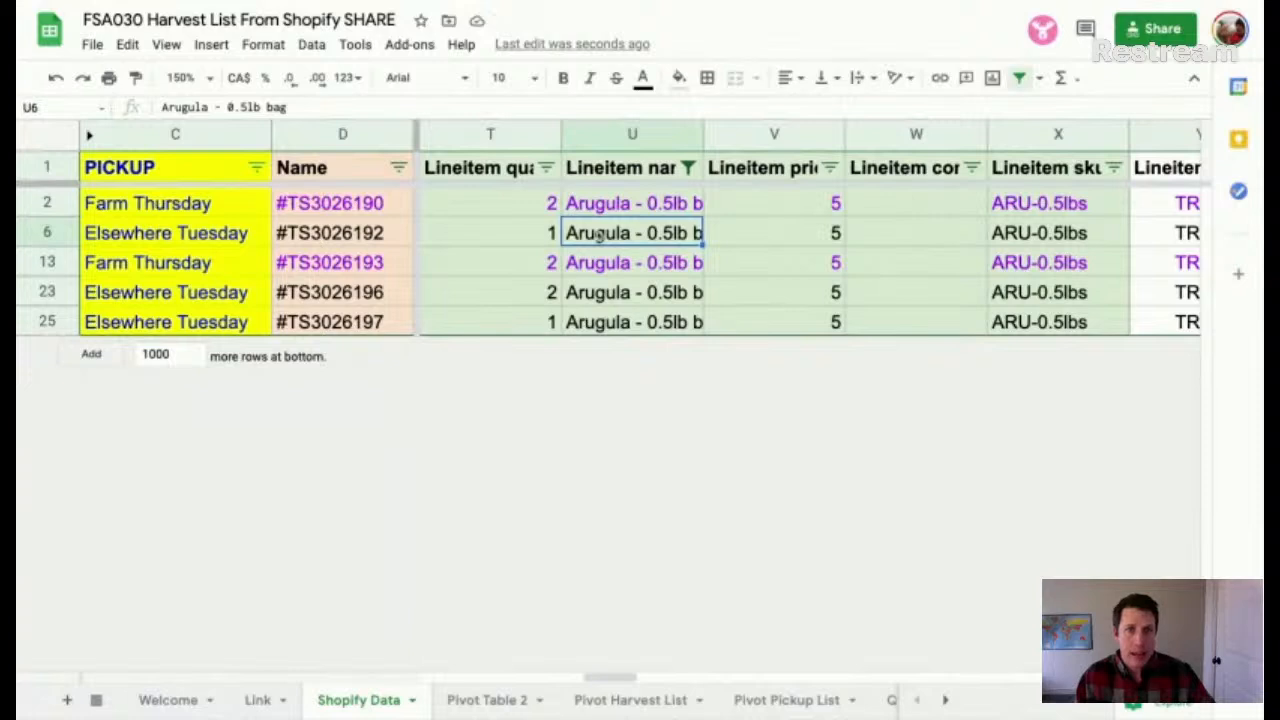
# Step: Fill the two Farm Thursday rows, 2 and 13, with bright green
pyautogui.click(47, 203)
pyautogui.click(679, 77)
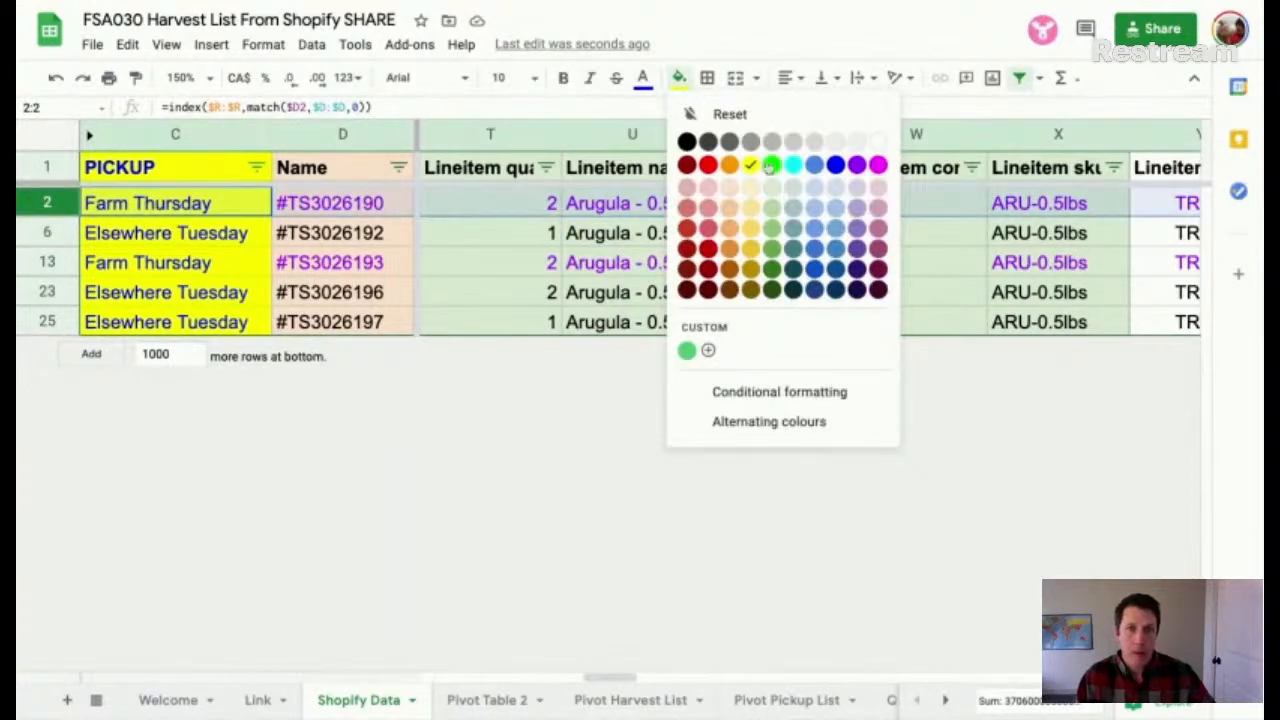
pyautogui.click(770, 166)
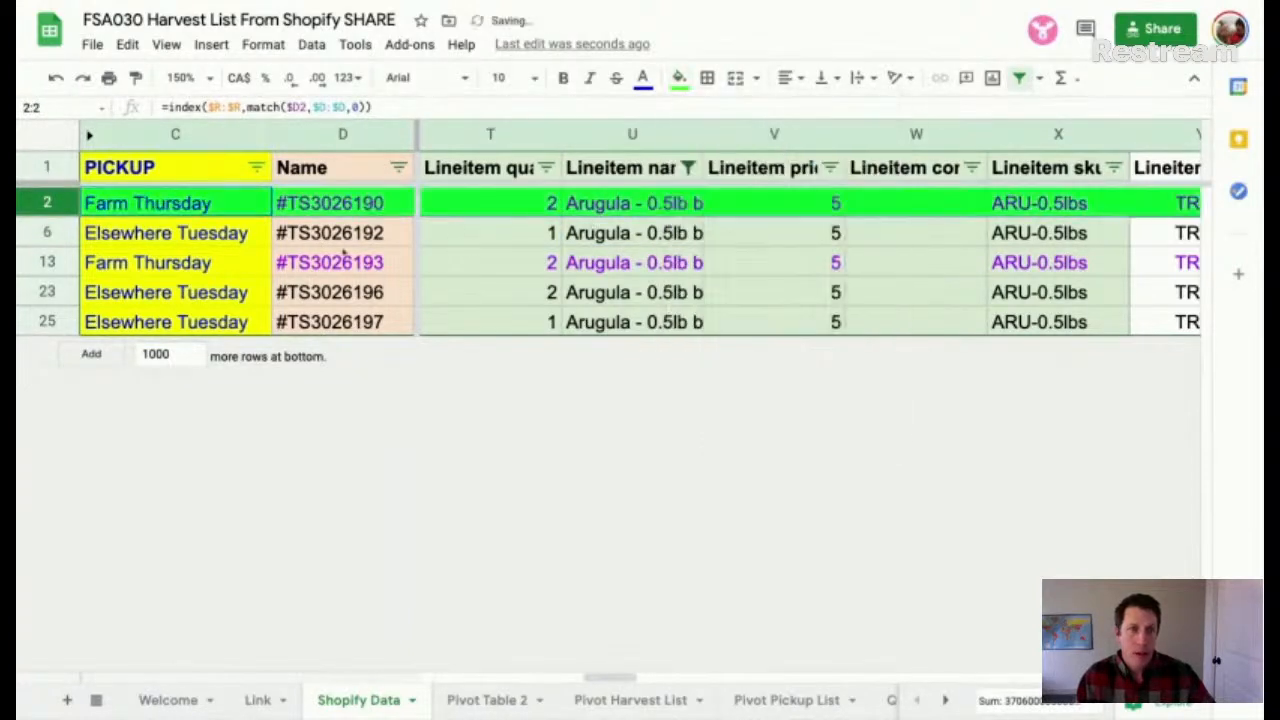
pyautogui.click(47, 262)
pyautogui.click(679, 77)
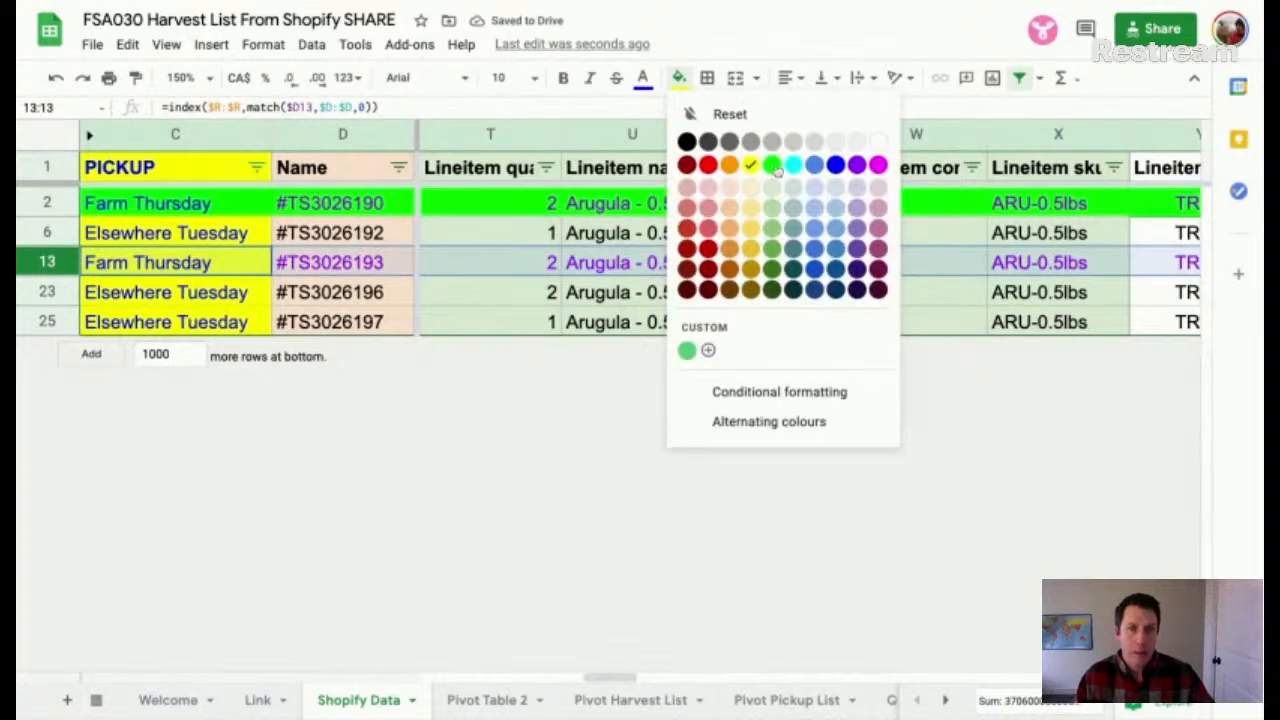
pyautogui.click(772, 166)
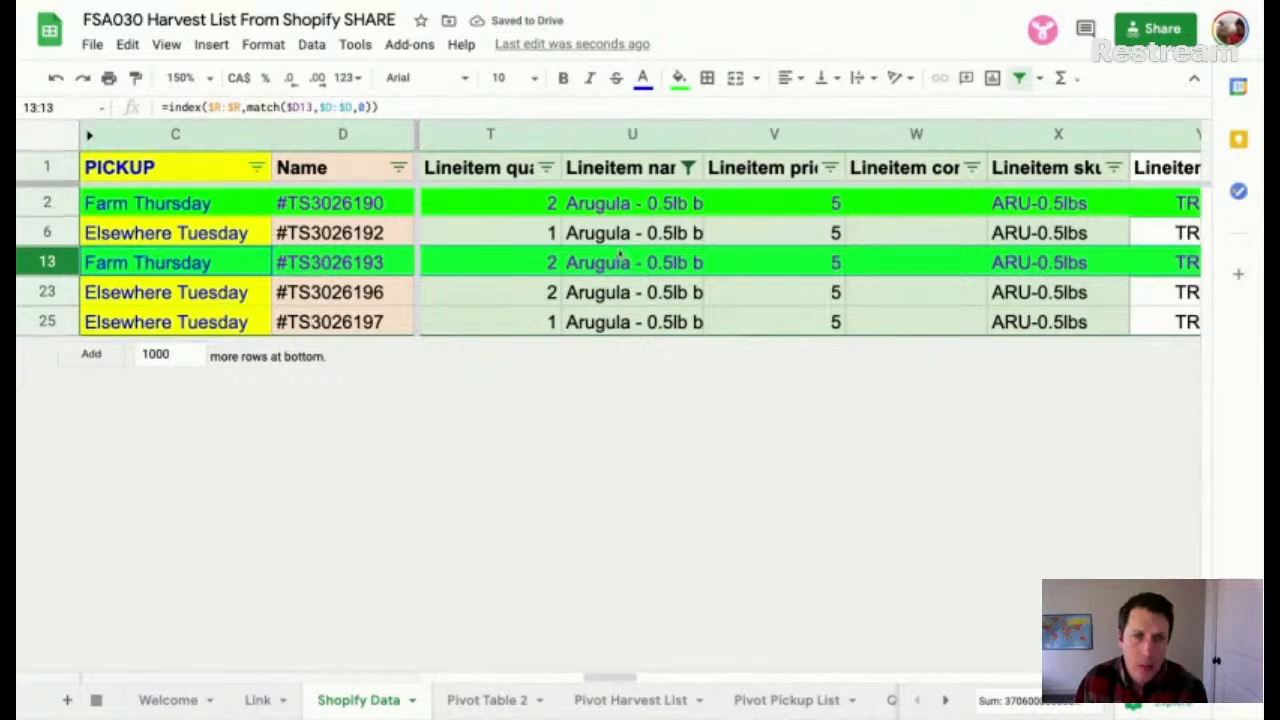
# Step: Compare the Farm Thursday Arugula quantities in rows 2 and 13 with the Farm Thursday column of Pivot Table 2
pyautogui.click(548, 204)
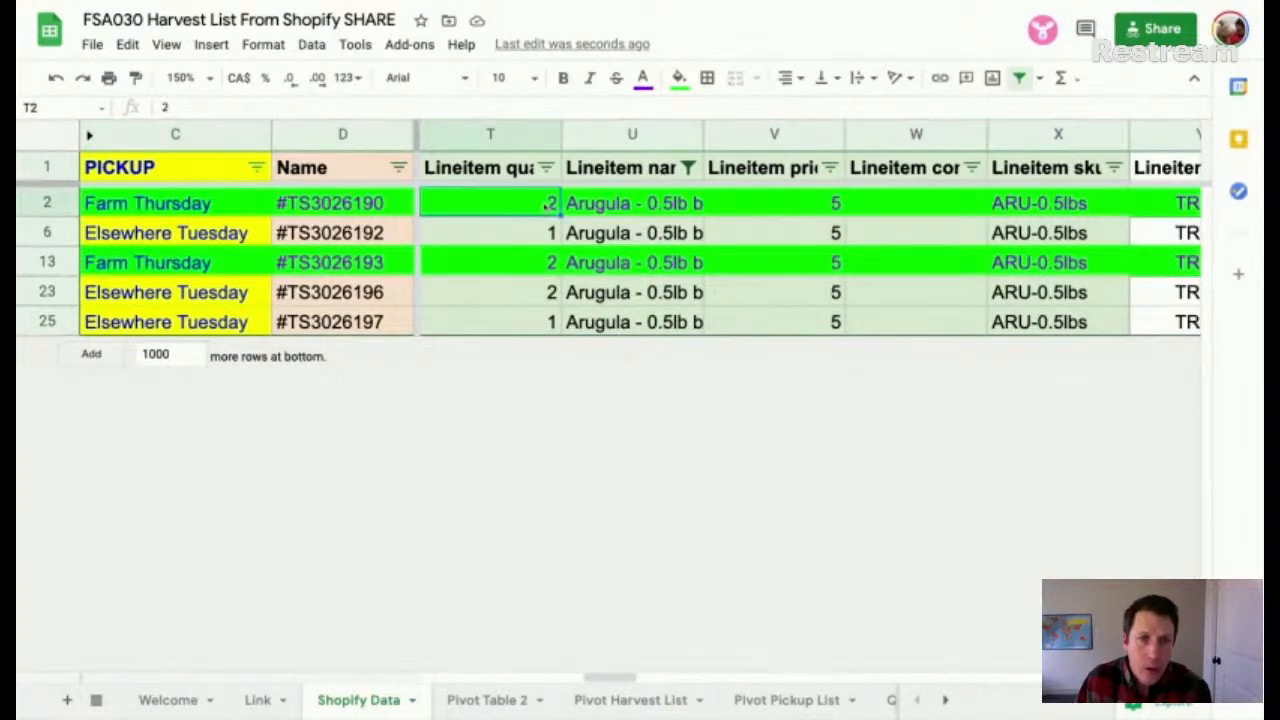
pyautogui.click(545, 264)
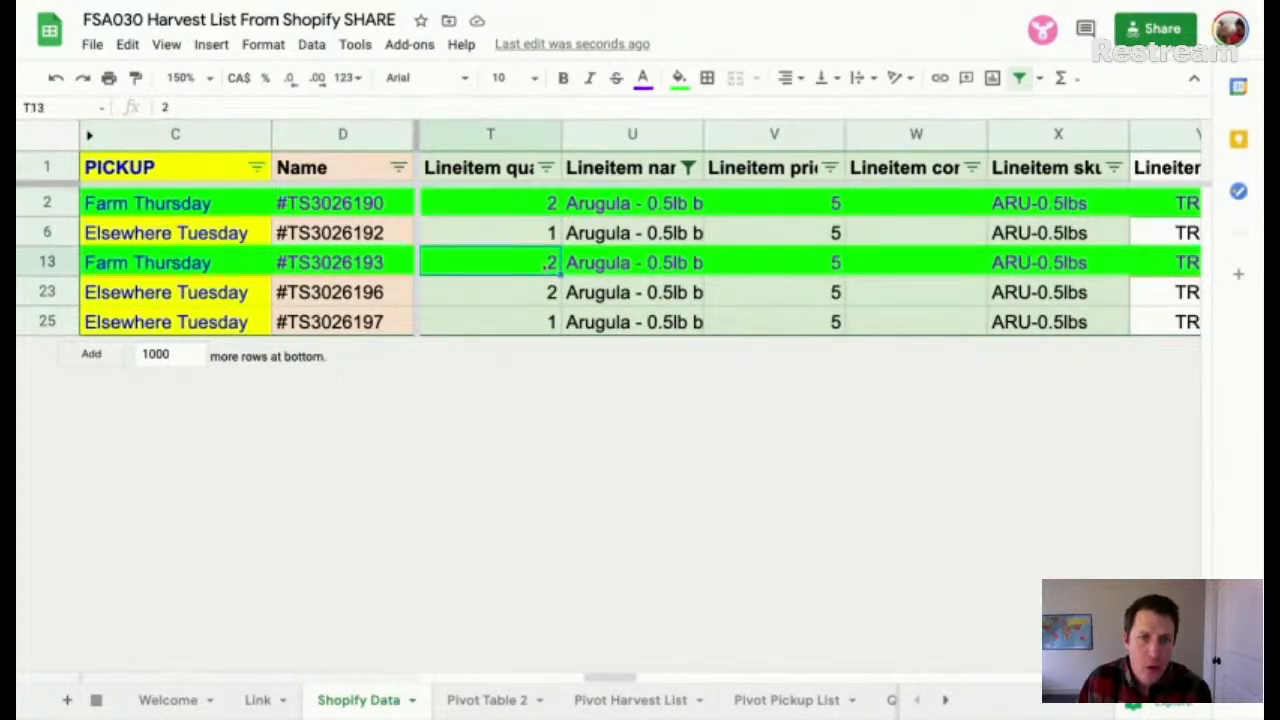
pyautogui.click(487, 700)
pyautogui.click(422, 256)
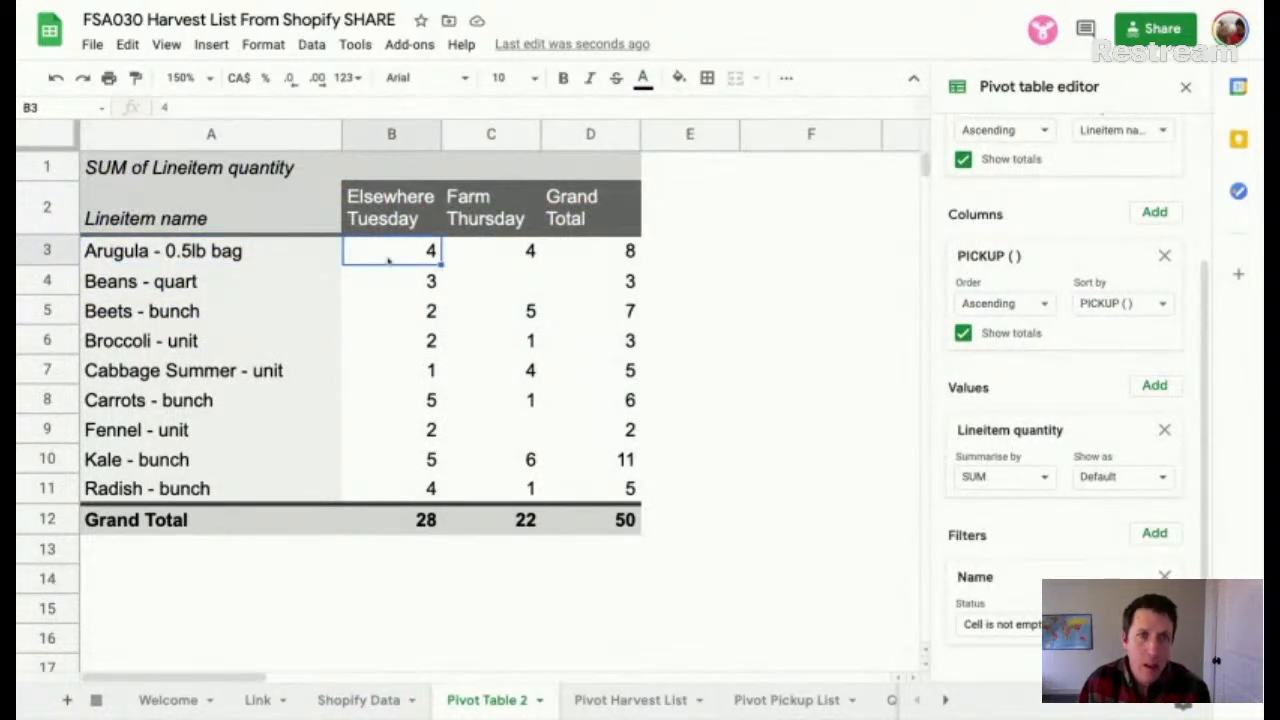
pyautogui.click(512, 222)
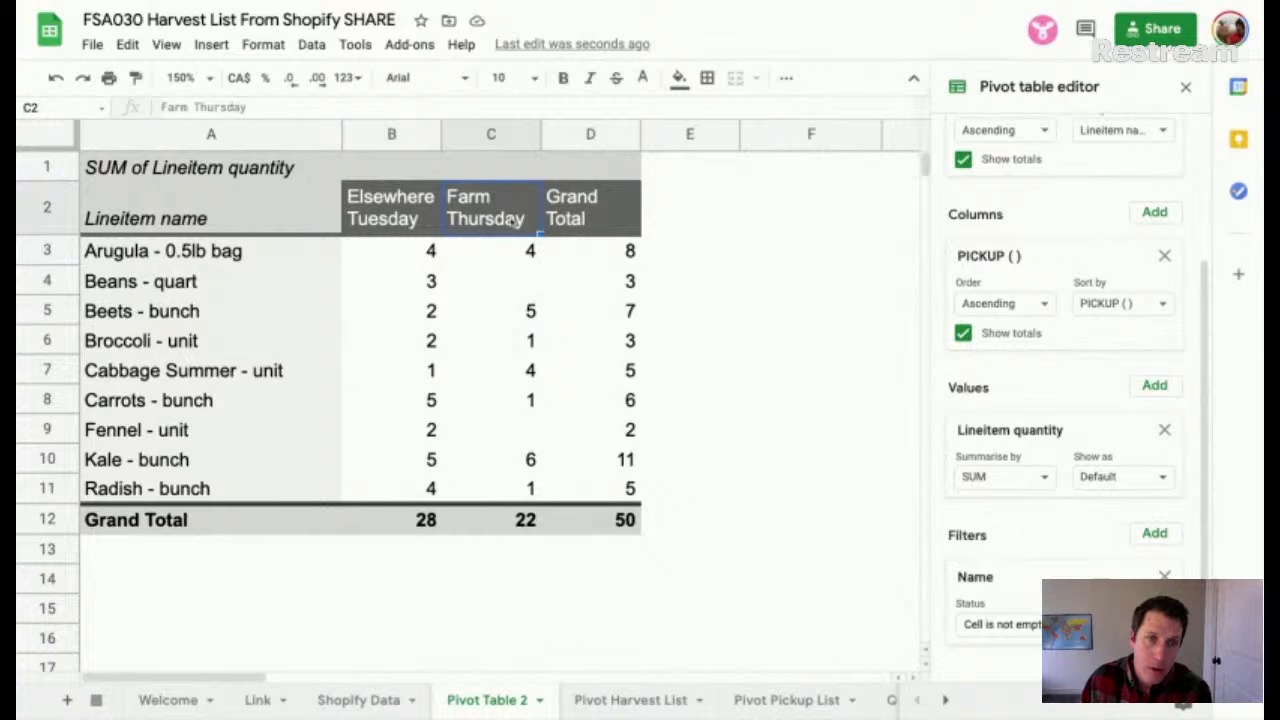
# Step: Compare the Elsewhere Tuesday Arugula value in Pivot Table 2 with the quantities in Shopify Data rows 6, 23 and 25
pyautogui.click(405, 257)
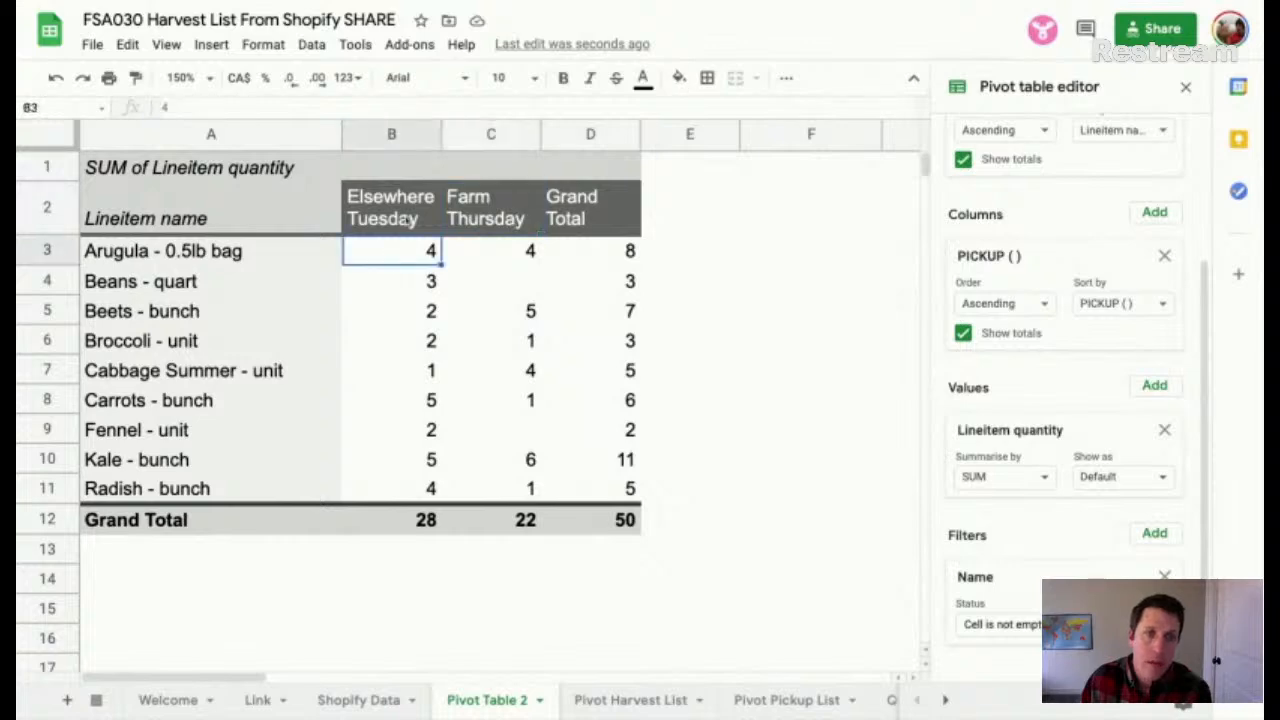
pyautogui.click(385, 702)
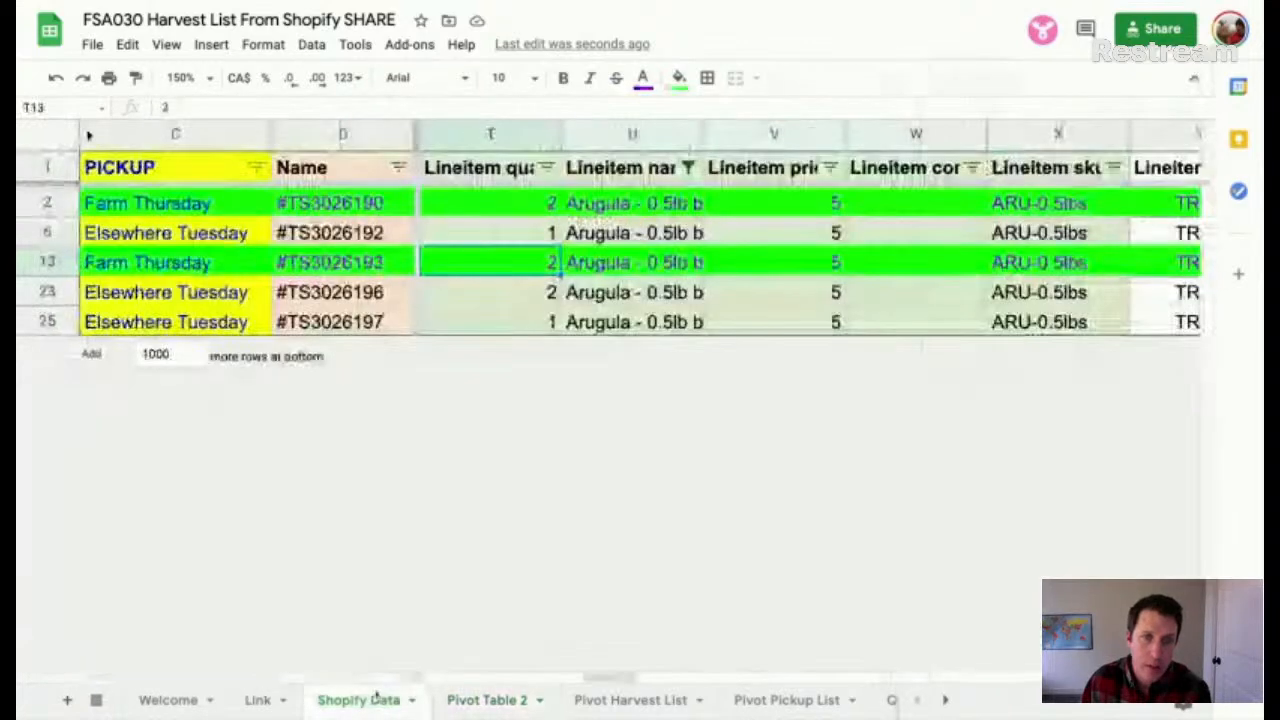
pyautogui.click(509, 236)
pyautogui.click(514, 291)
pyautogui.click(522, 323)
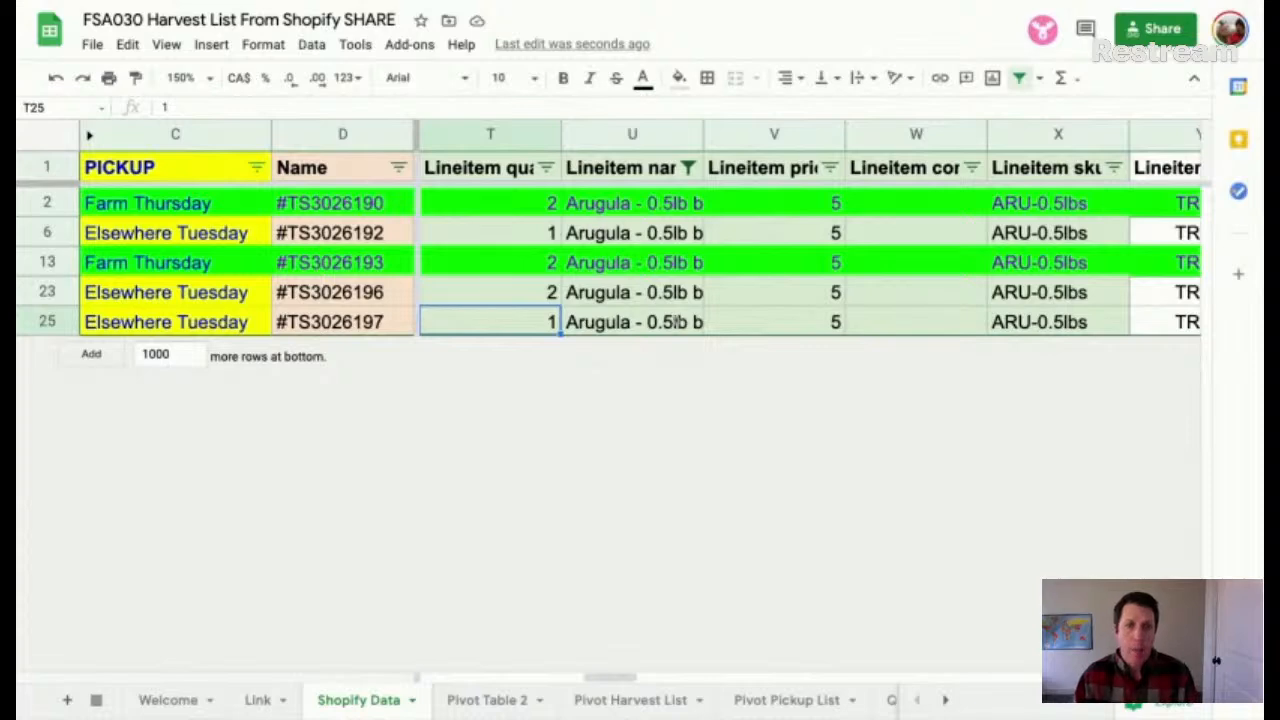
# Step: Undo the green row fills, the Arugula filter, the recreated header filter and the hiding of columns A and B in Shopify Data
pyautogui.hotkey('ctrl', 'z')
pyautogui.hotkey('ctrl', 'z')
pyautogui.hotkey('ctrl', 'z')
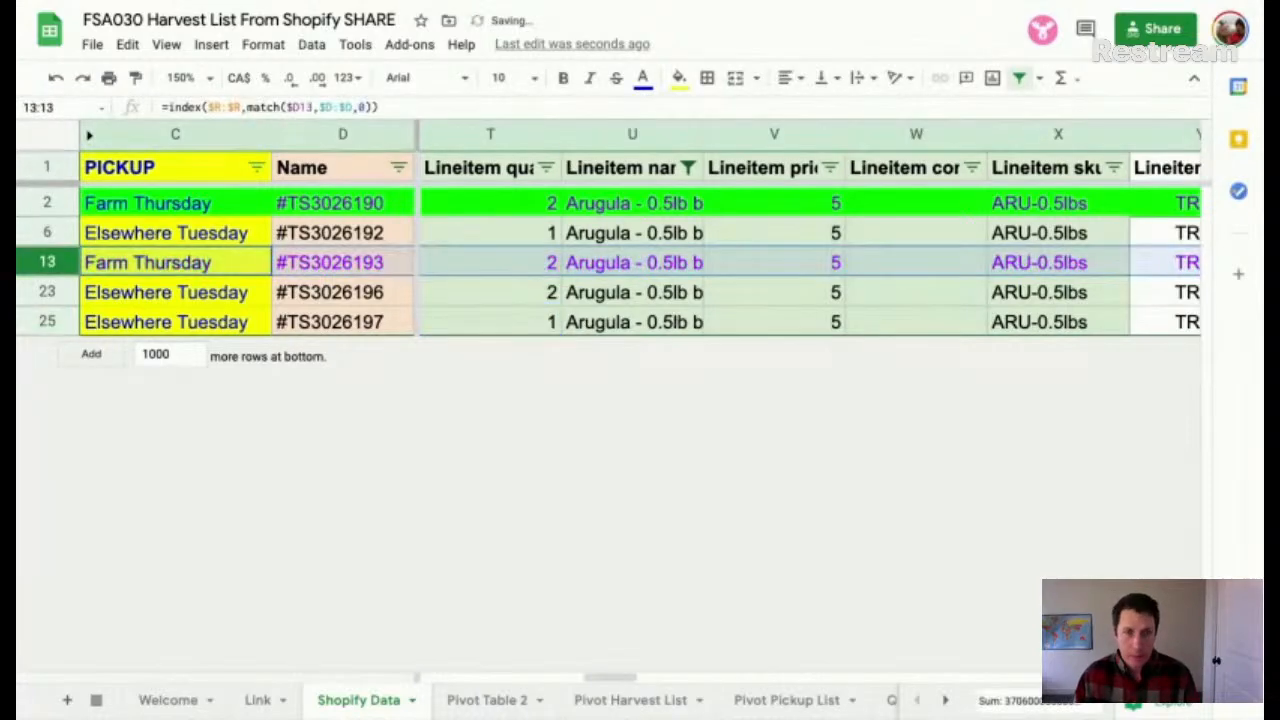
pyautogui.hotkey('ctrl', 'z')
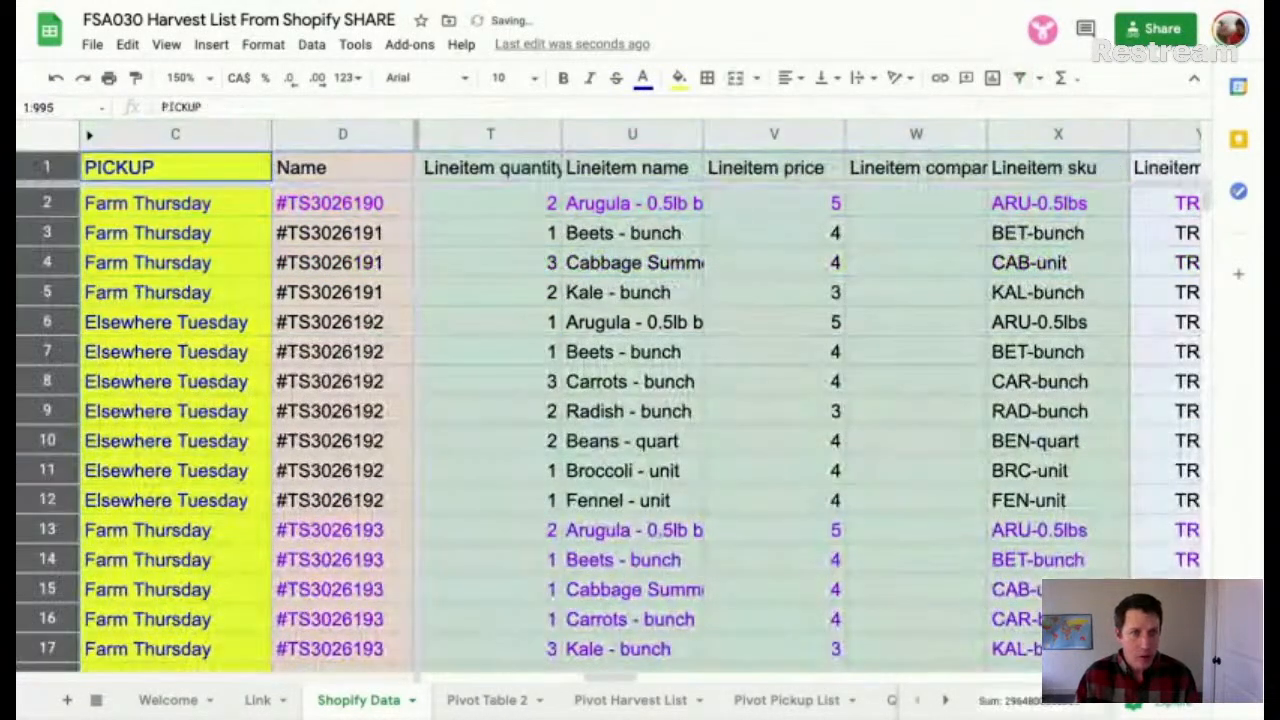
pyautogui.hotkey('ctrl', 'z')
pyautogui.hotkey('ctrl', 'z')
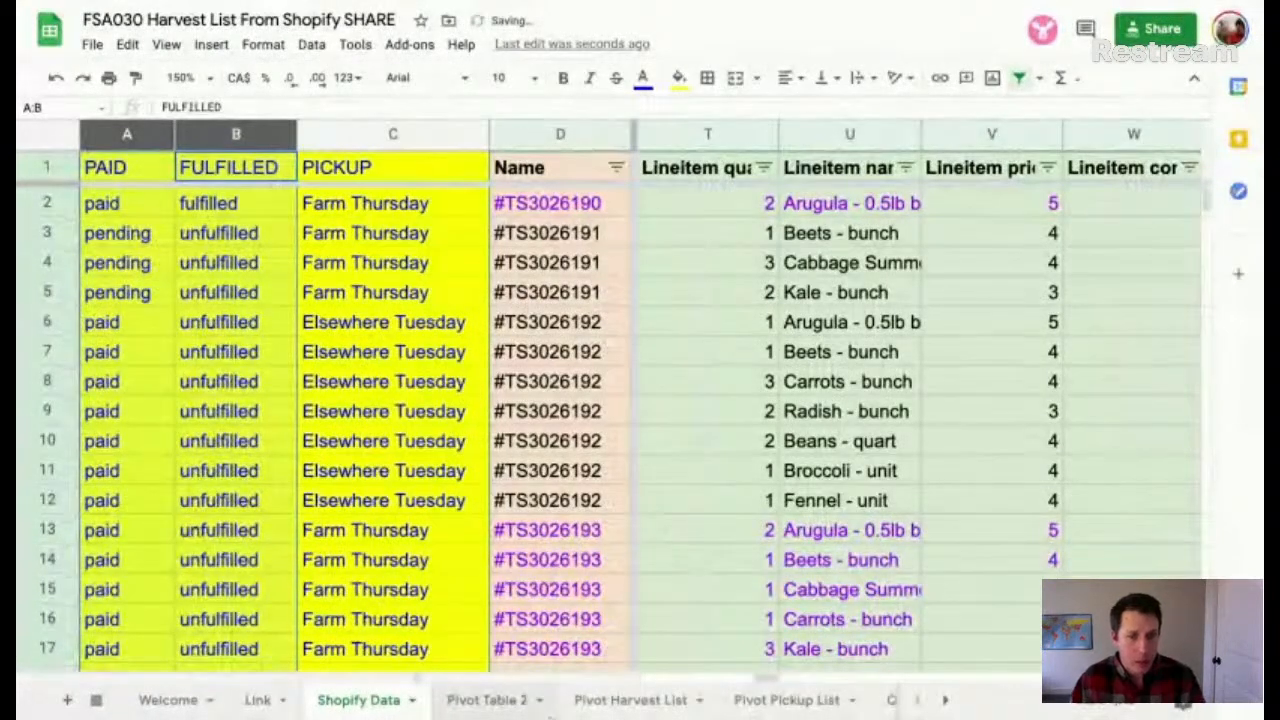
# Step: Compare Pivot Table 2 with the Pivot Harvest List sheet, and delete the Pivot Table 2 sheet
pyautogui.click(488, 700)
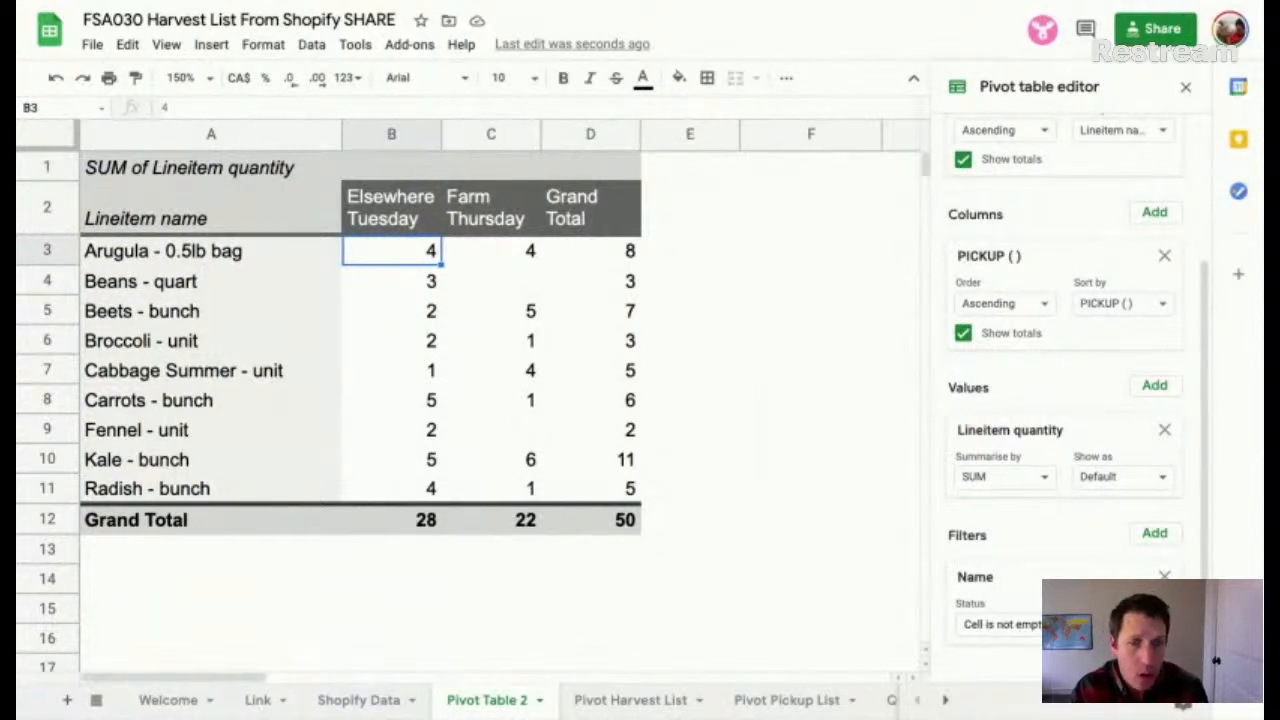
pyautogui.click(636, 703)
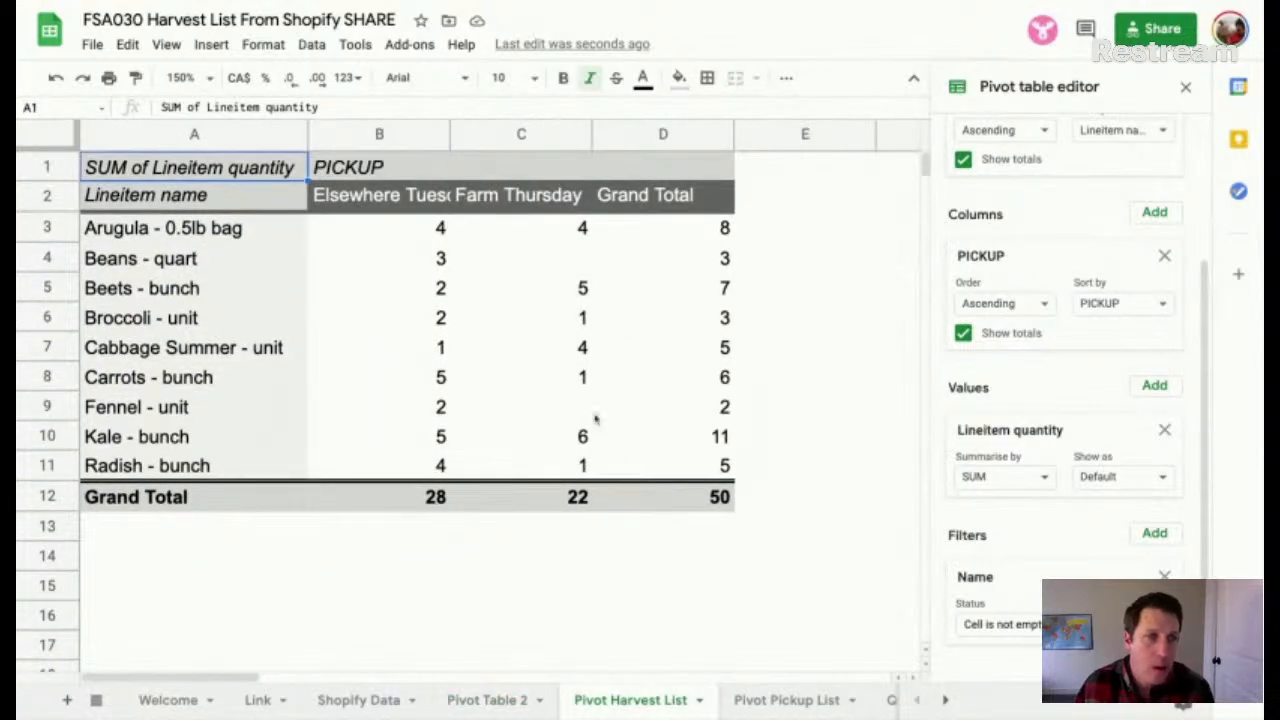
pyautogui.click(519, 705)
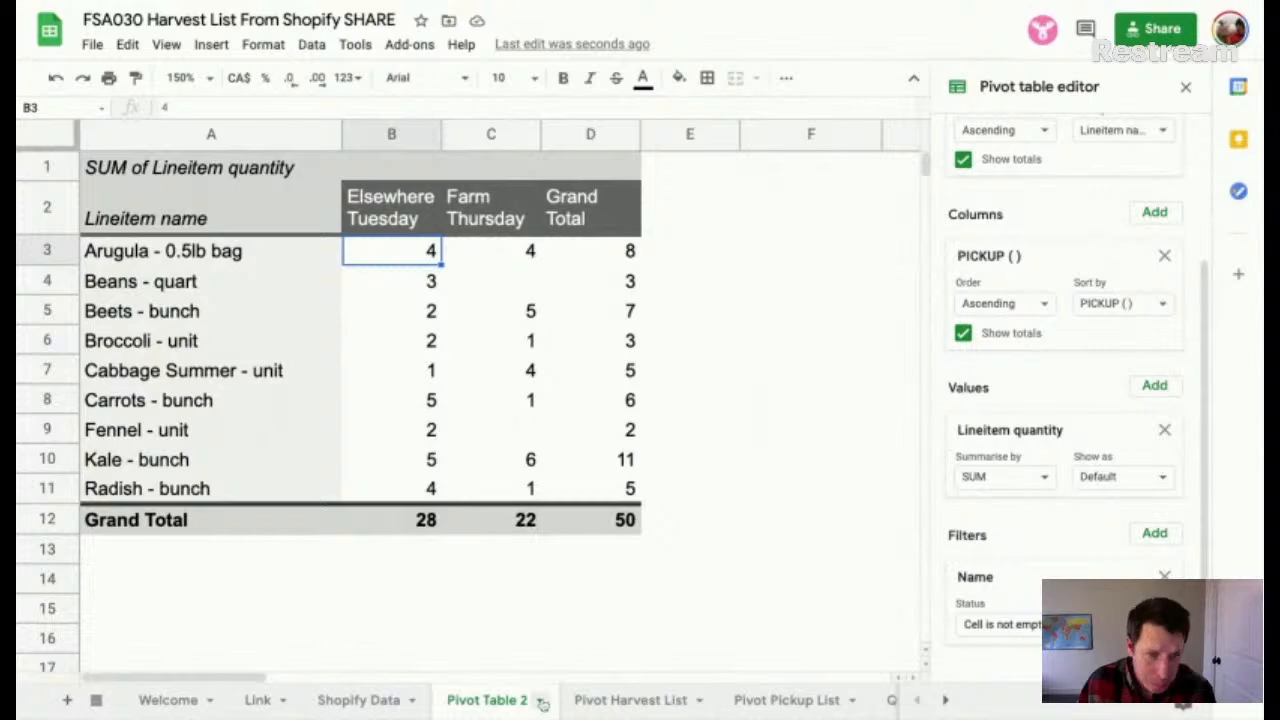
pyautogui.rightClick(519, 703)
pyautogui.click(500, 374)
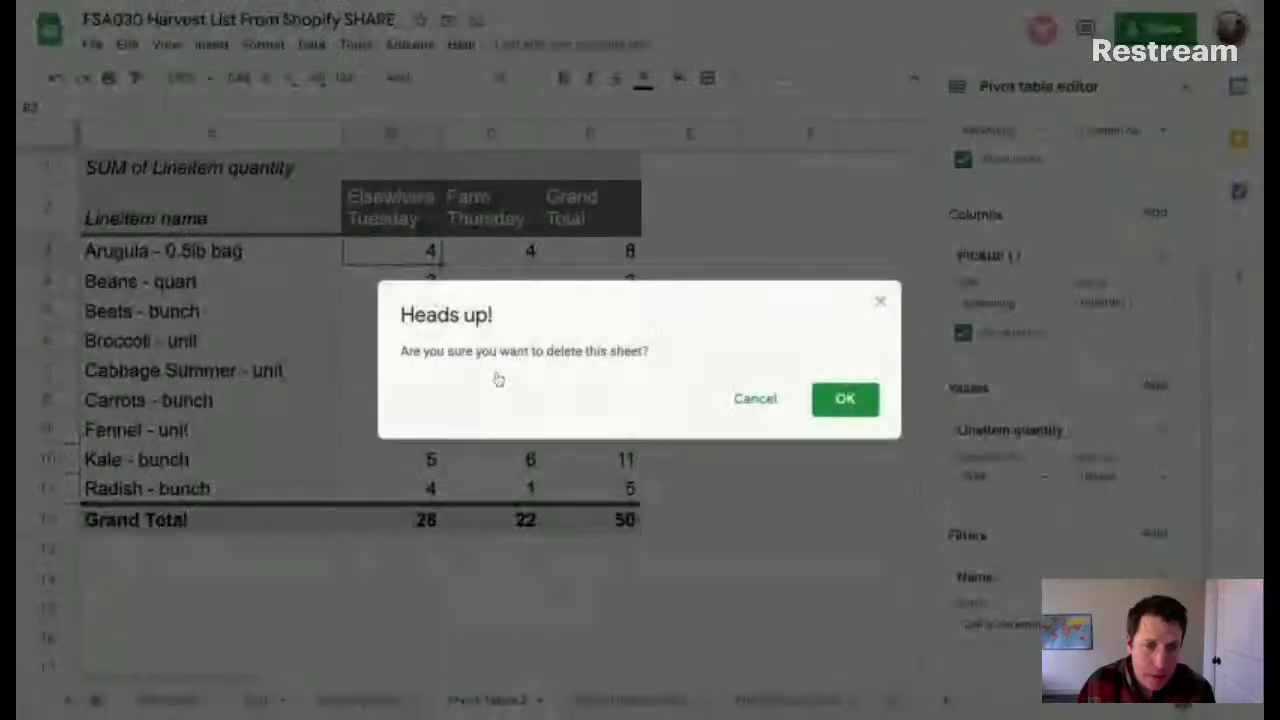
pyautogui.click(845, 398)
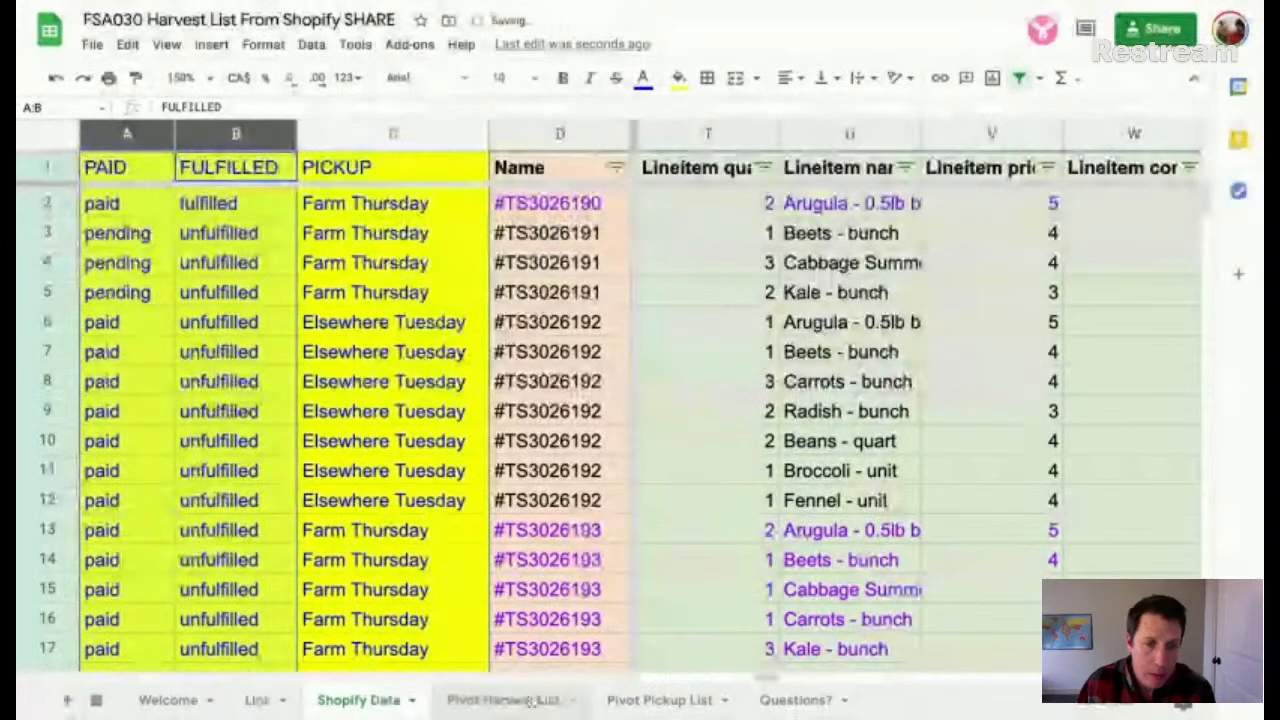
# Step: Wrap the text of header row 2 in the Pivot Harvest List sheet and narrow columns B to D
pyautogui.click(503, 700)
pyautogui.click(48, 196)
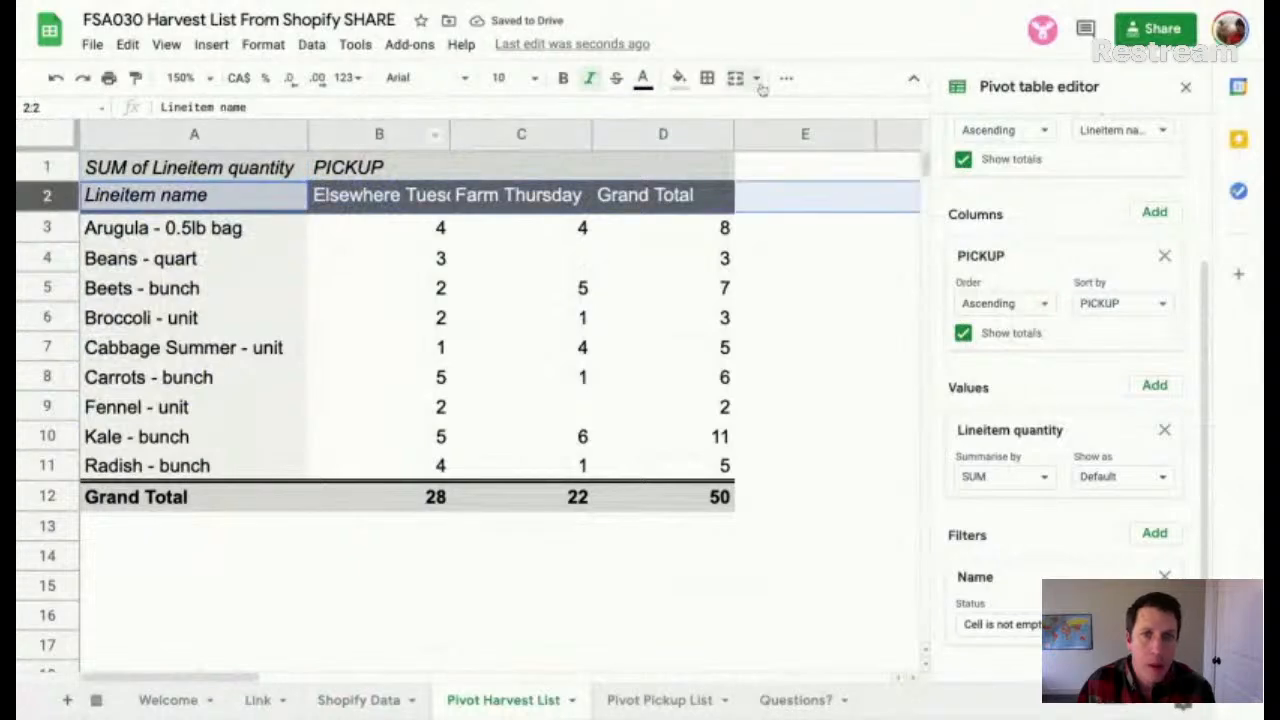
pyautogui.click(786, 77)
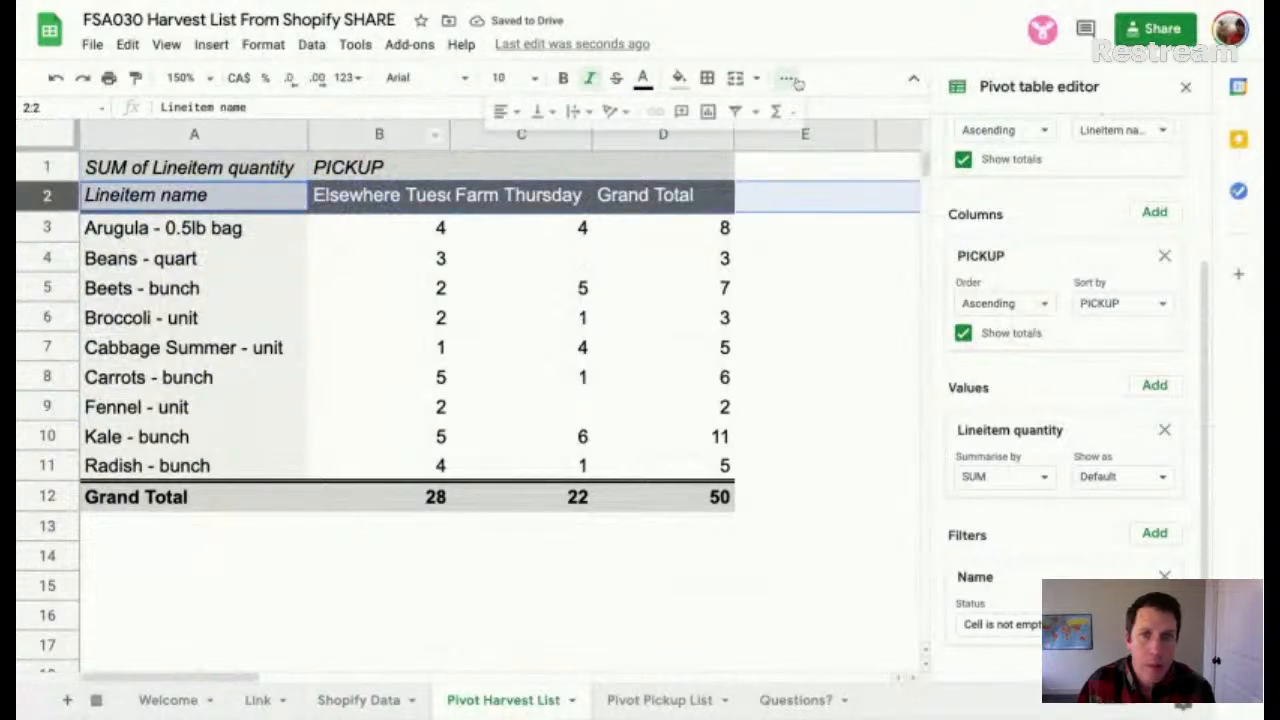
pyautogui.click(578, 111)
pyautogui.click(594, 142)
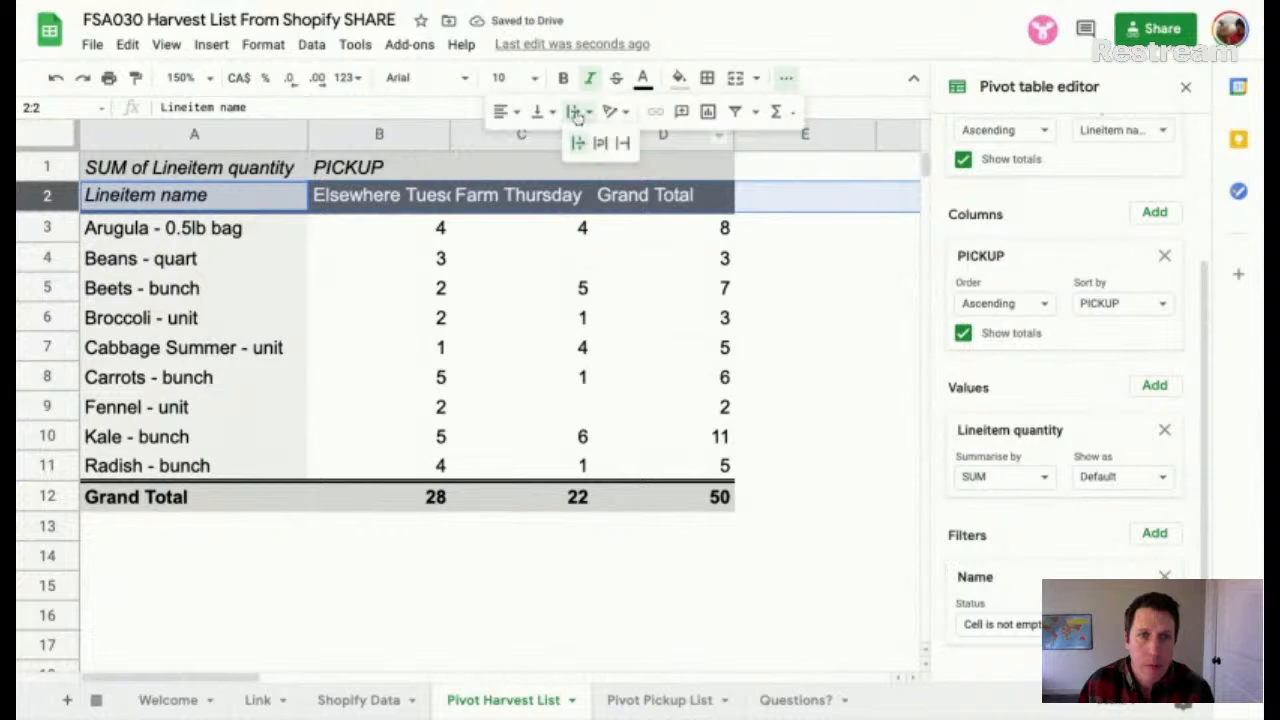
pyautogui.moveTo(646, 139); pyautogui.dragTo(424, 133)
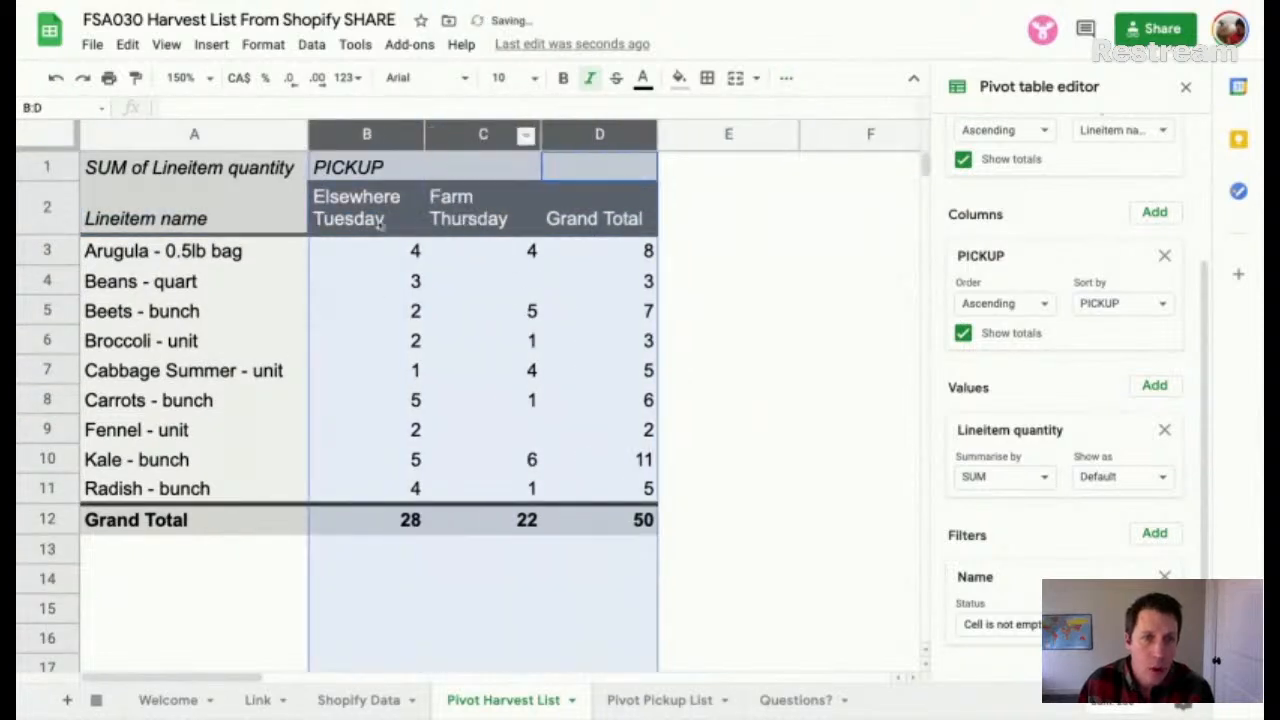
# Step: Look at the Pivot Pickup List sheet for comparison, and duplicate the Pivot Harvest List sheet
pyautogui.click(662, 700)
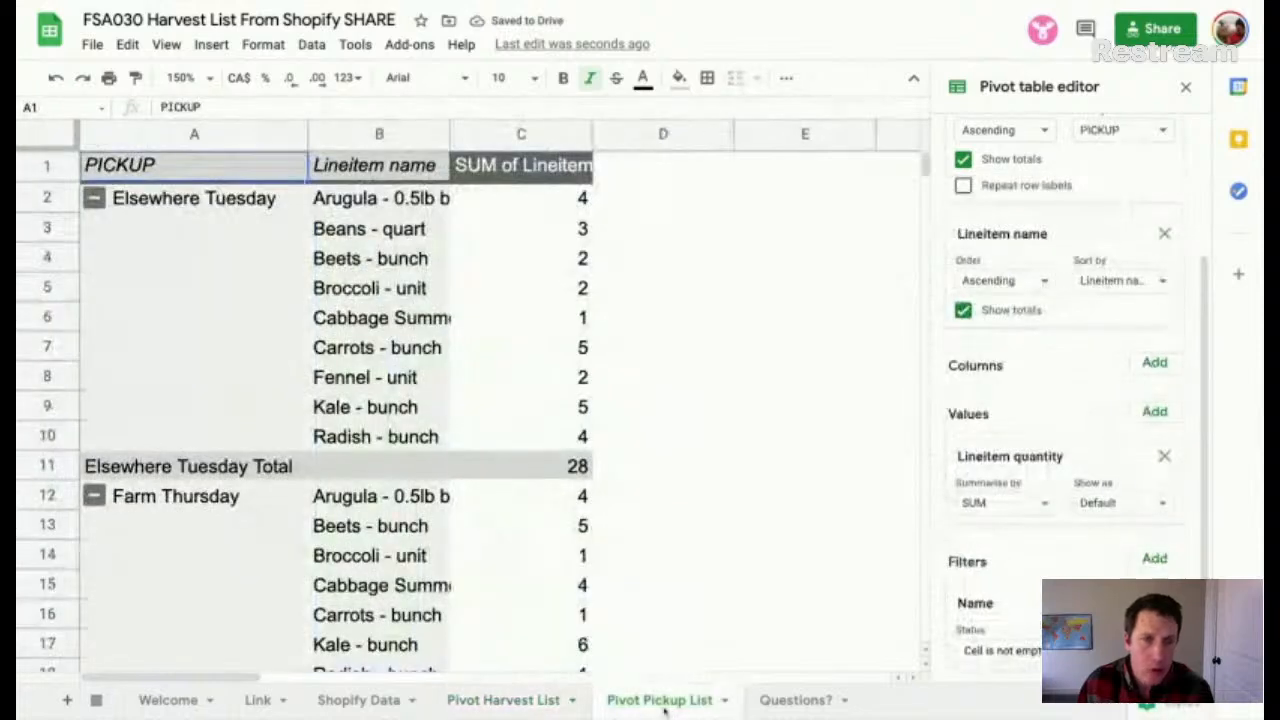
pyautogui.click(515, 704)
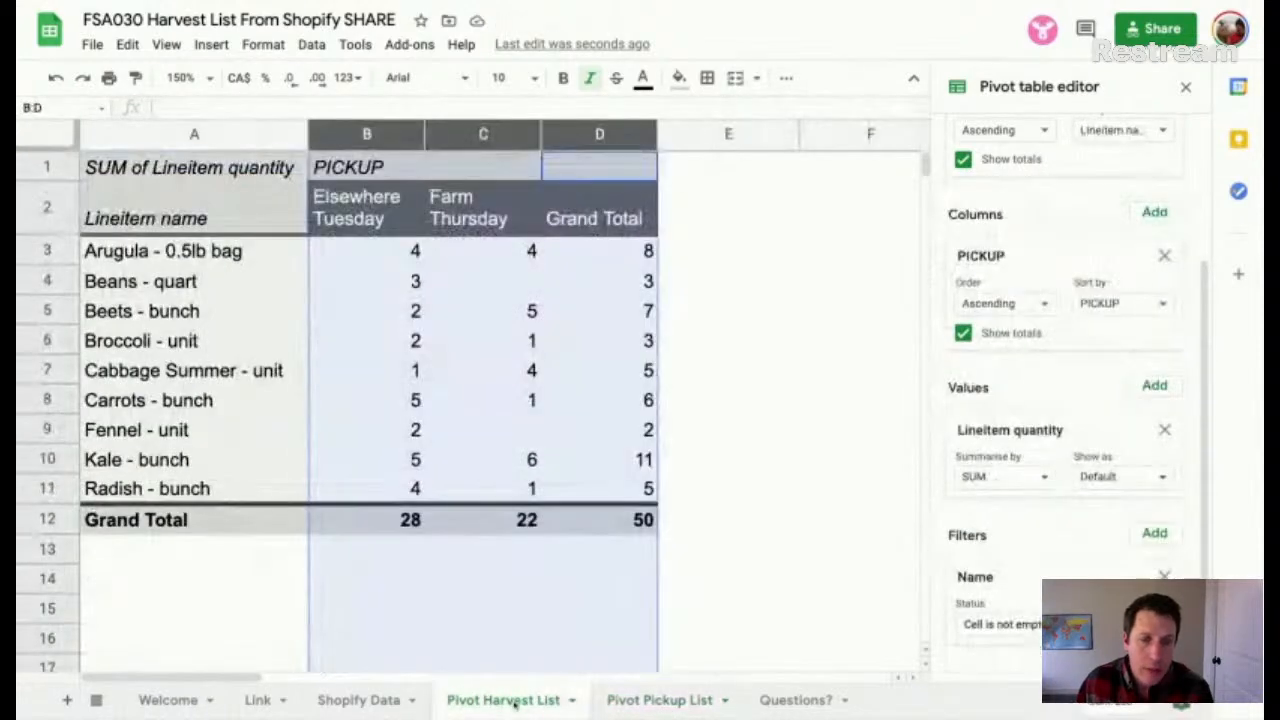
pyautogui.click(573, 702)
pyautogui.click(531, 405)
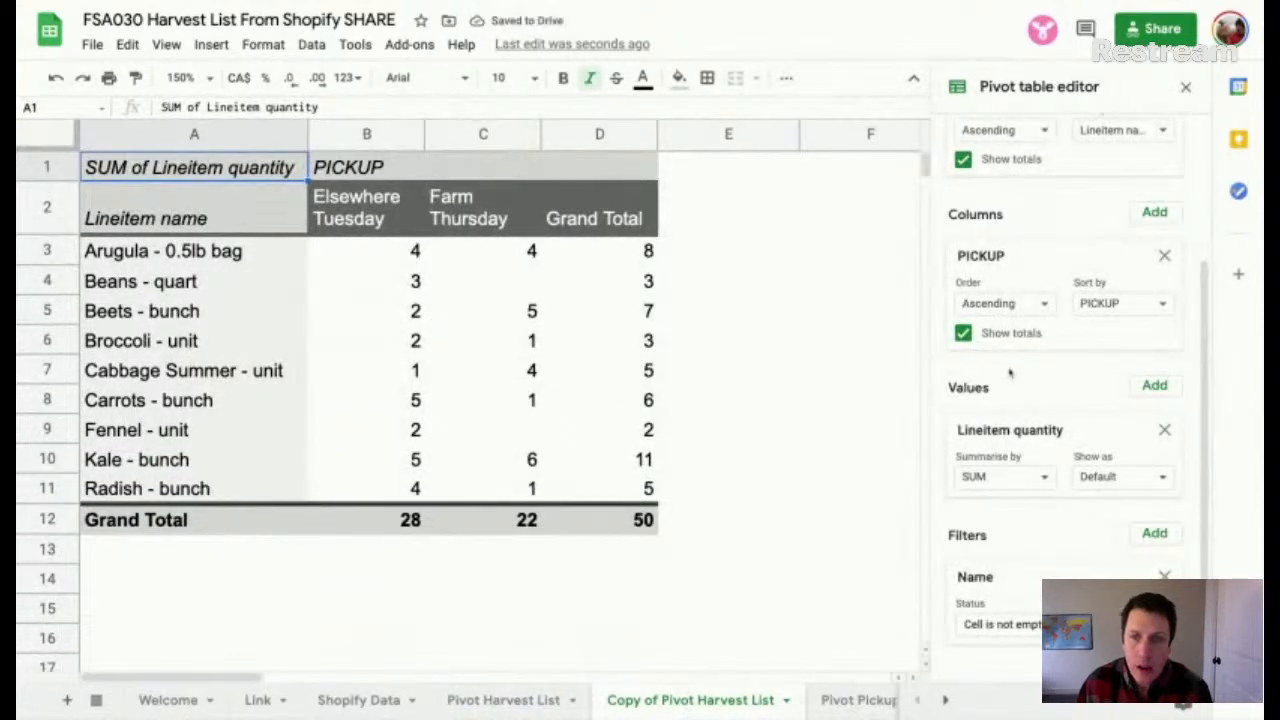
# Step: In the copied harvest list, move PICKUP from the columns to the rows above Lineitem name and review the Elsewhere Tuesday items and quantities
pyautogui.click(349, 218)
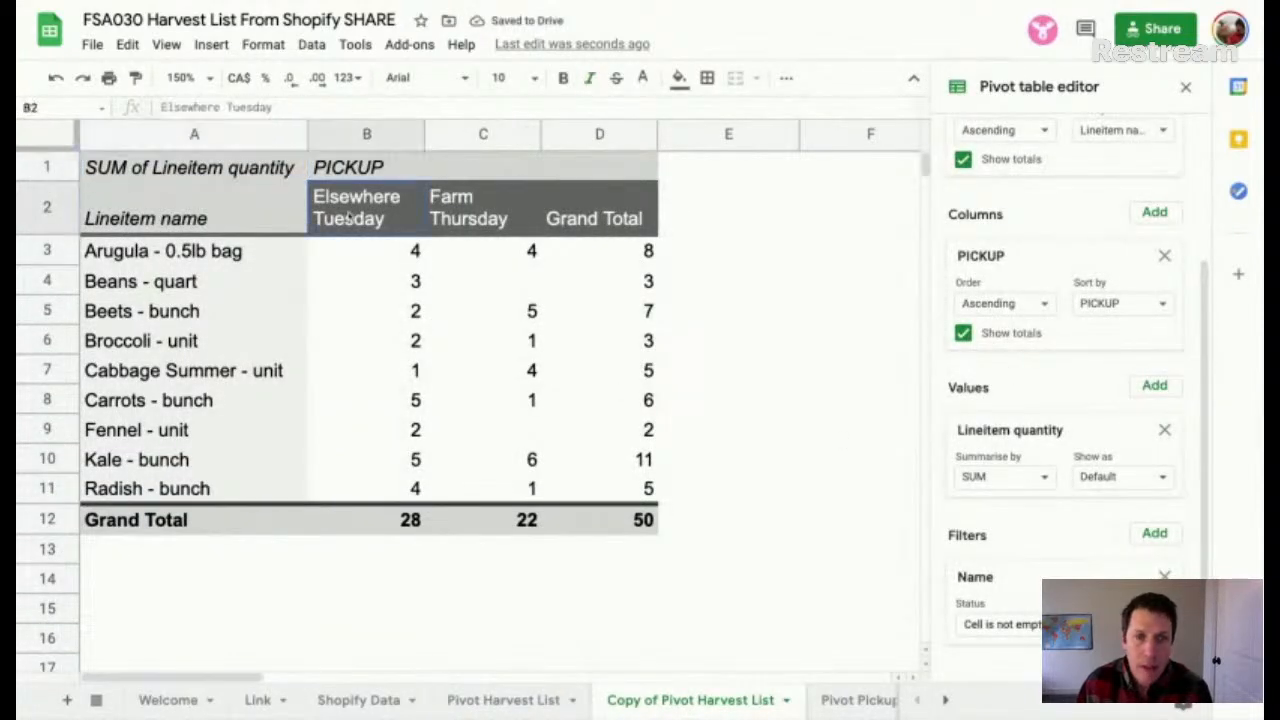
pyautogui.hotkey('shift', 'Right')
pyautogui.hotkey('shift', 'Right')
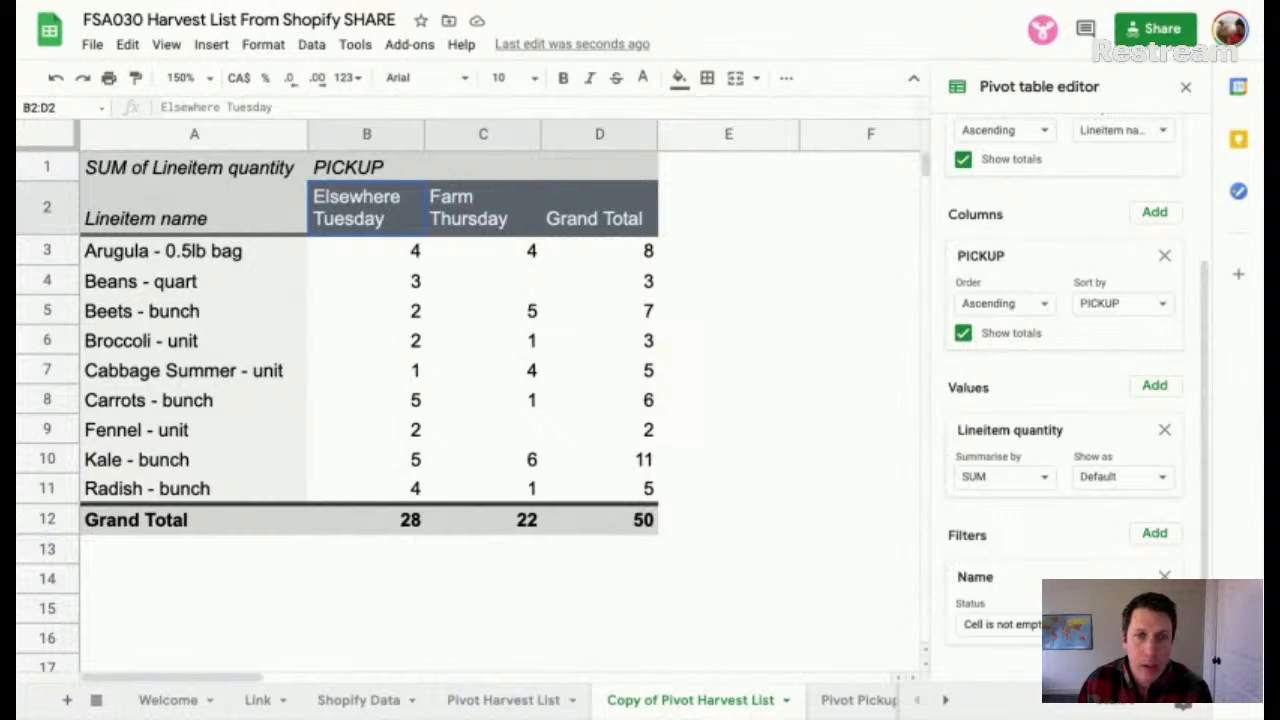
pyautogui.moveTo(205, 250); pyautogui.dragTo(203, 464)
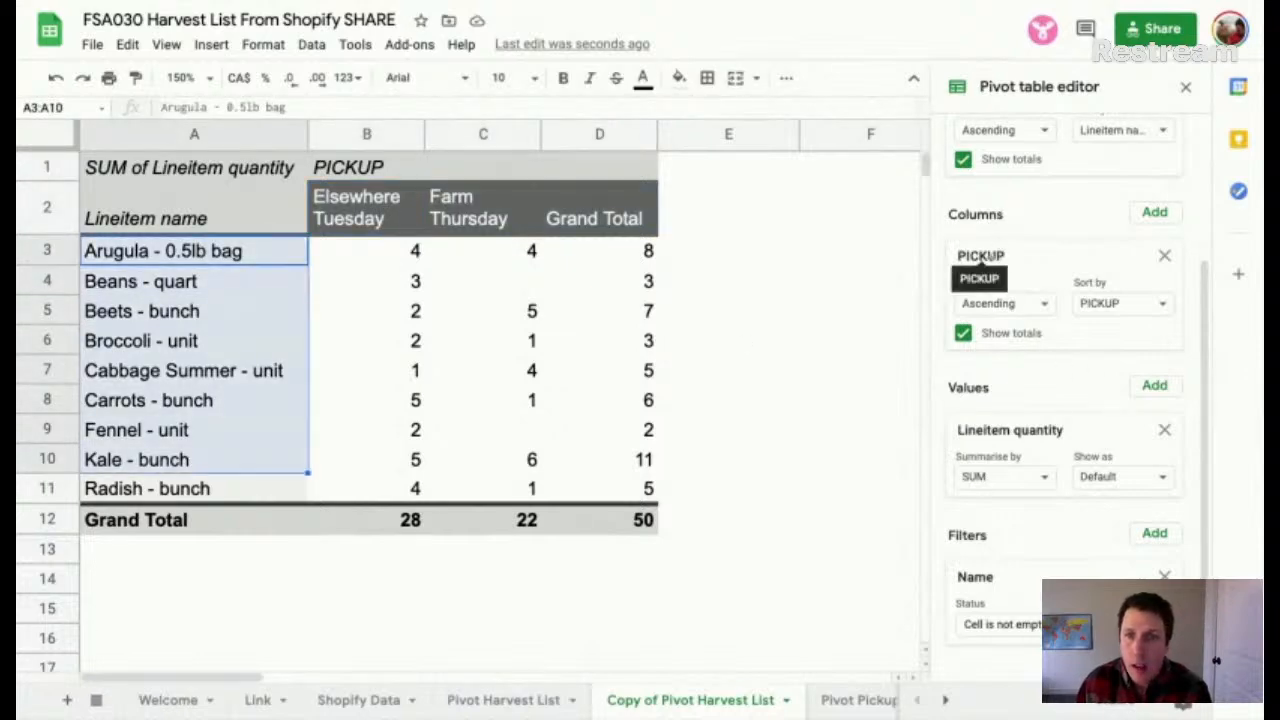
pyautogui.moveTo(980, 258); pyautogui.dragTo(985, 168)
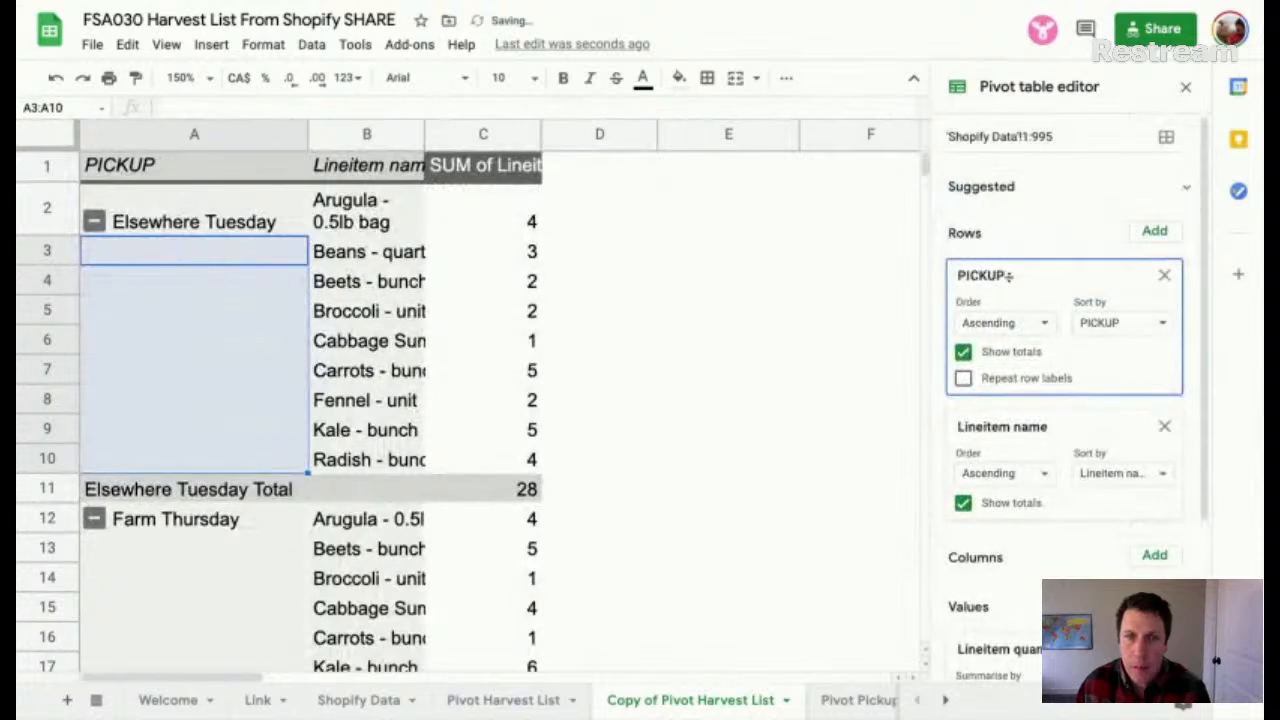
pyautogui.click(1008, 277)
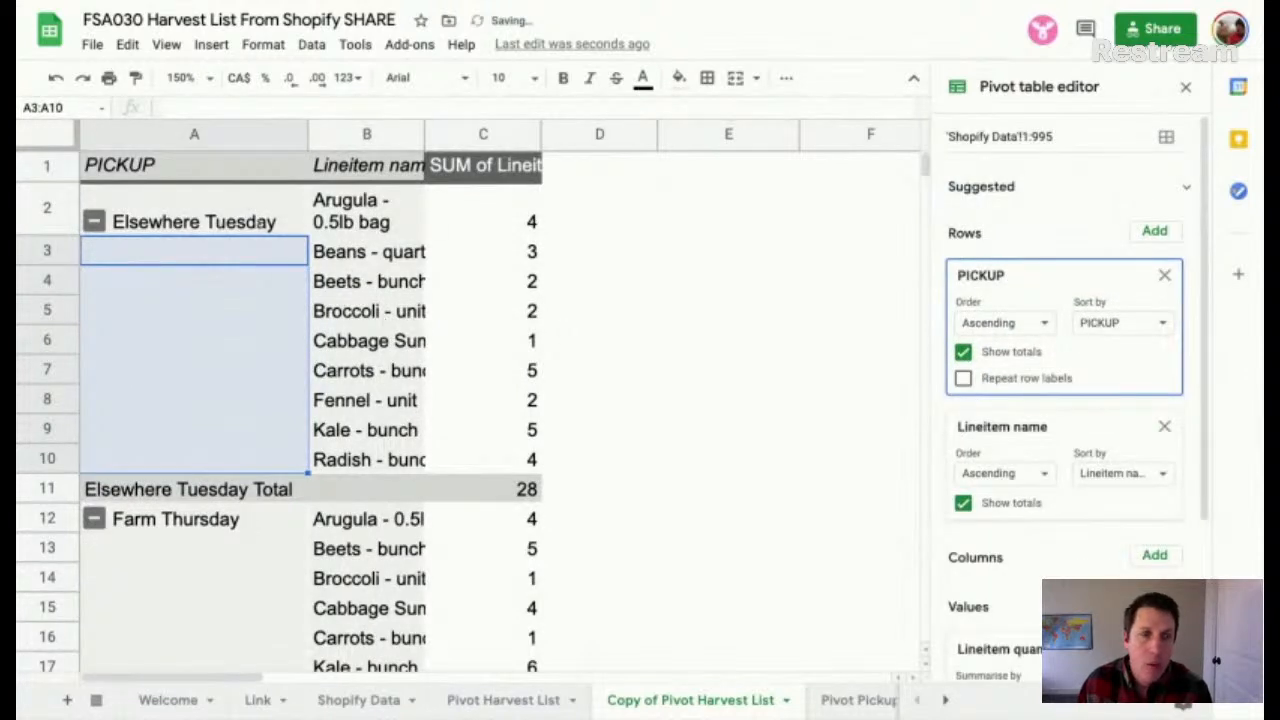
pyautogui.click(176, 223)
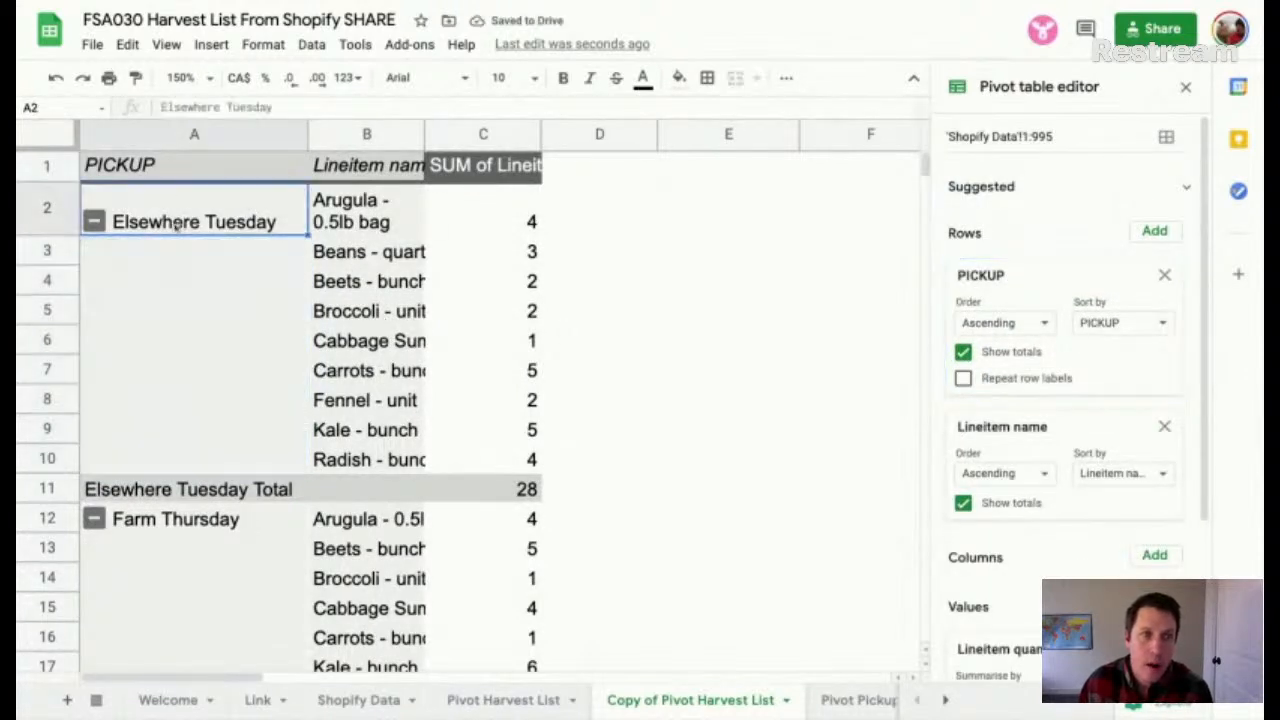
pyautogui.moveTo(365, 210); pyautogui.dragTo(337, 461)
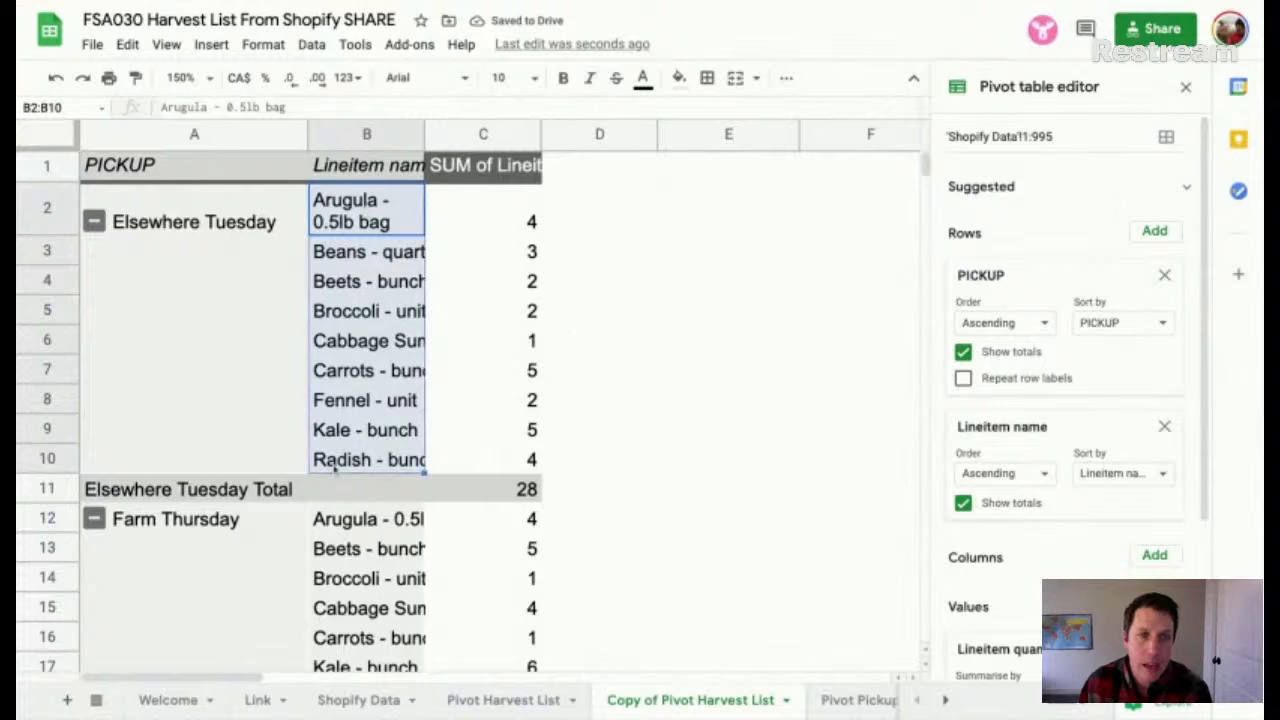
pyautogui.moveTo(518, 209); pyautogui.dragTo(518, 460)
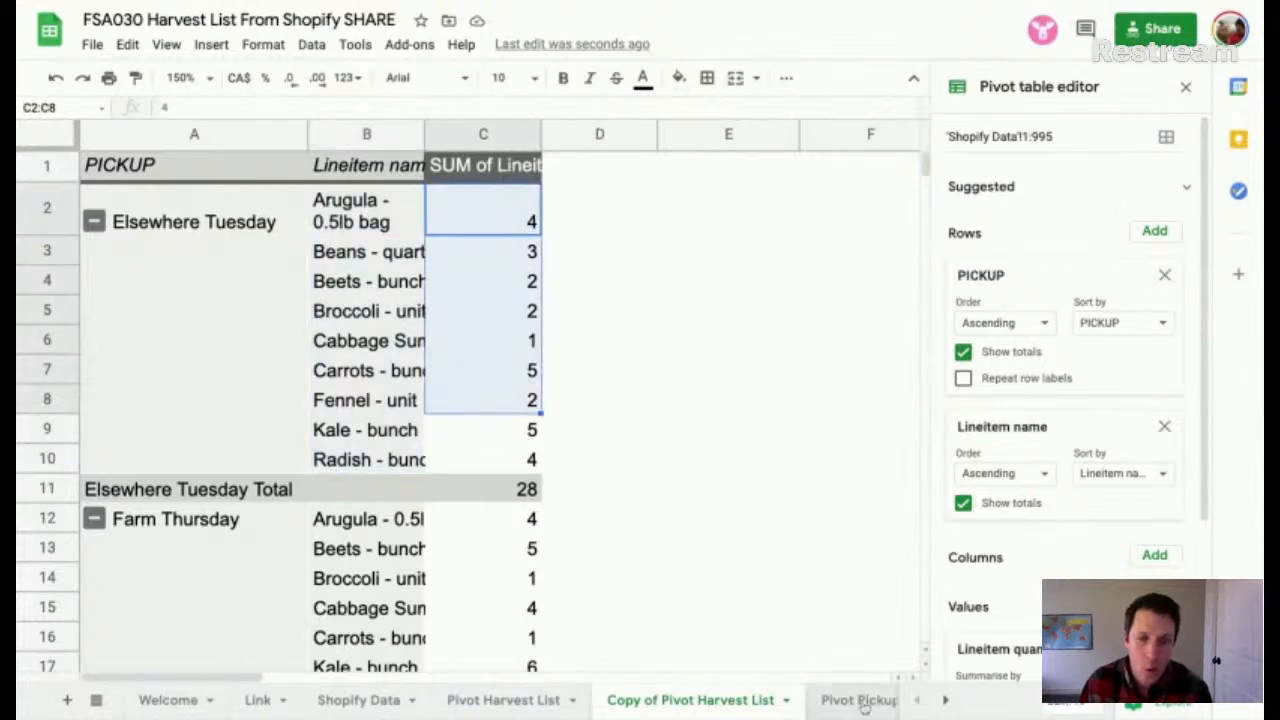
# Step: Add Name as a row group in the Pivot Pickup List pivot table, placed between PICKUP and Lineitem name
pyautogui.click(858, 700)
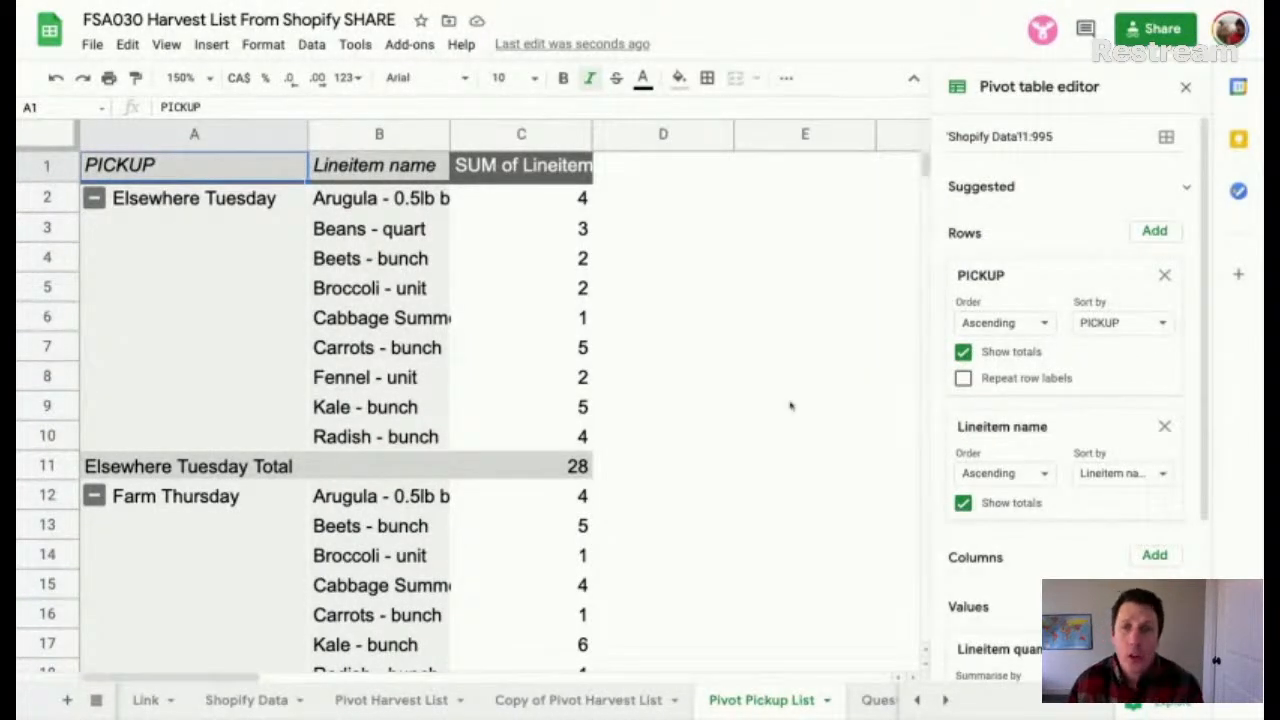
pyautogui.click(1159, 238)
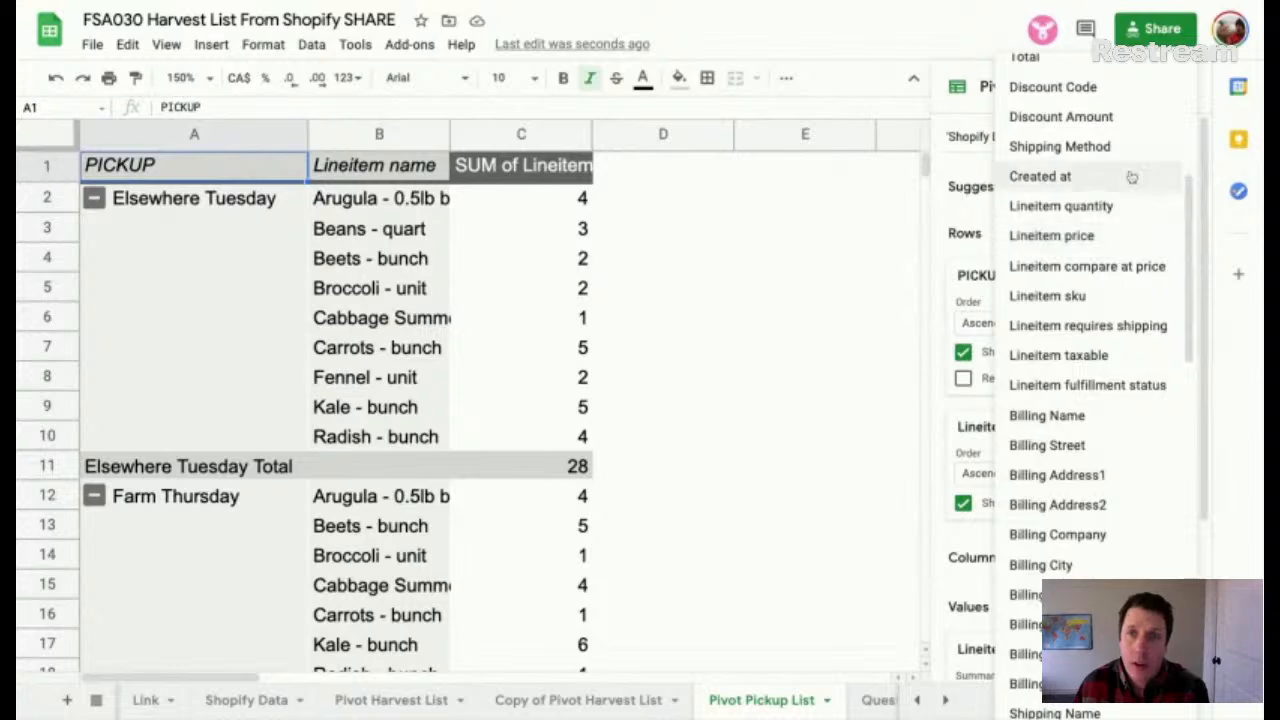
pyautogui.scroll(5, 1123, 170)
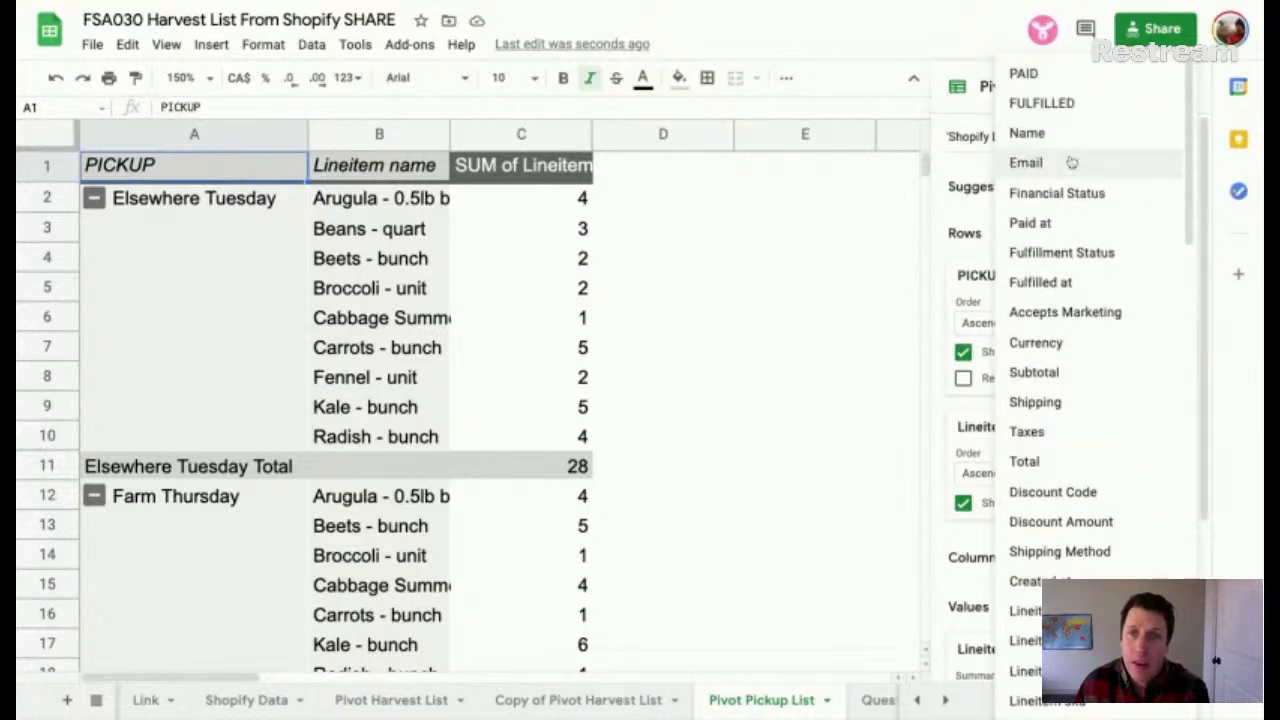
pyautogui.click(1071, 134)
pyautogui.moveTo(1025, 573); pyautogui.dragTo(1031, 420)
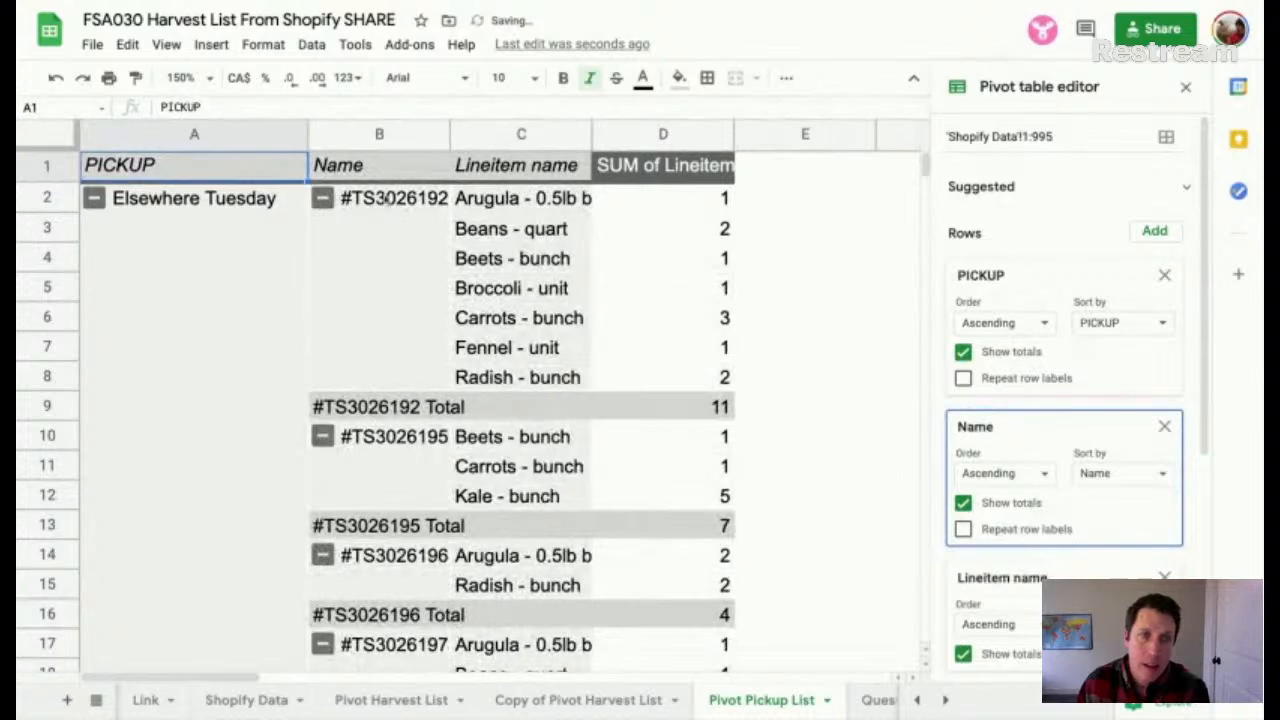
pyautogui.click(388, 198)
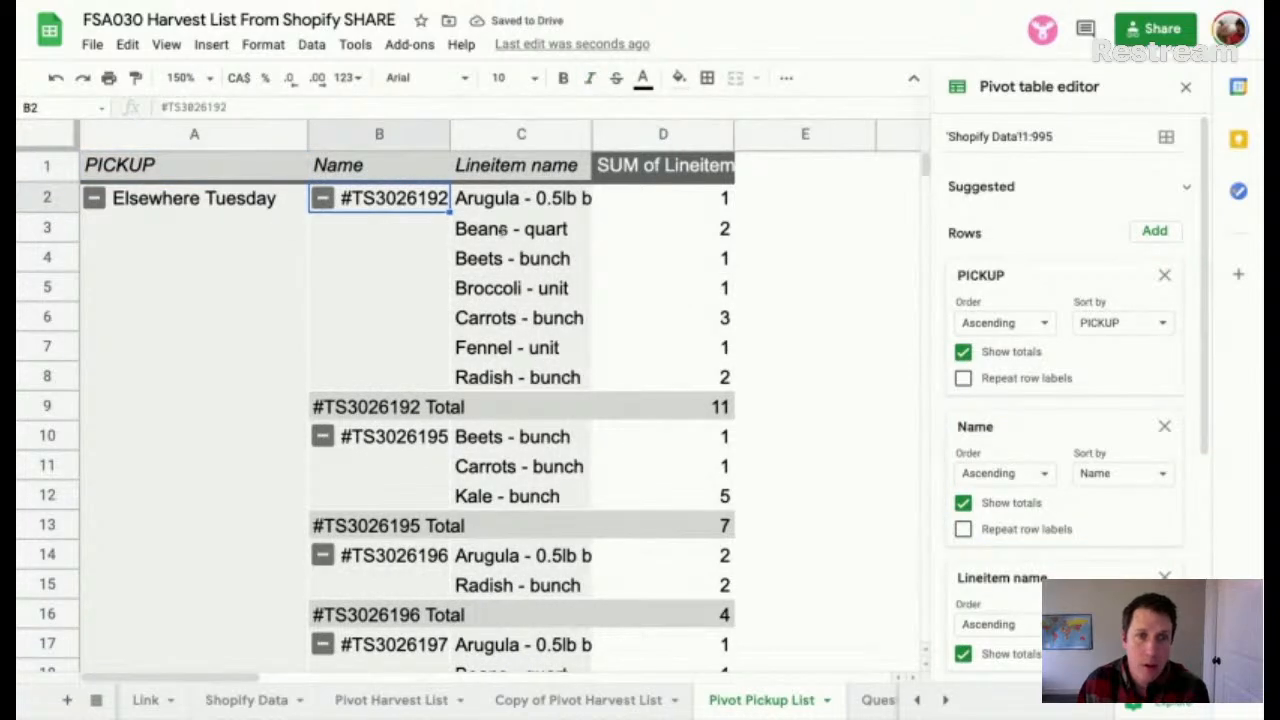
# Step: Add Email as a row group without totals, placed between Name and Lineitem name
pyautogui.click(1154, 230)
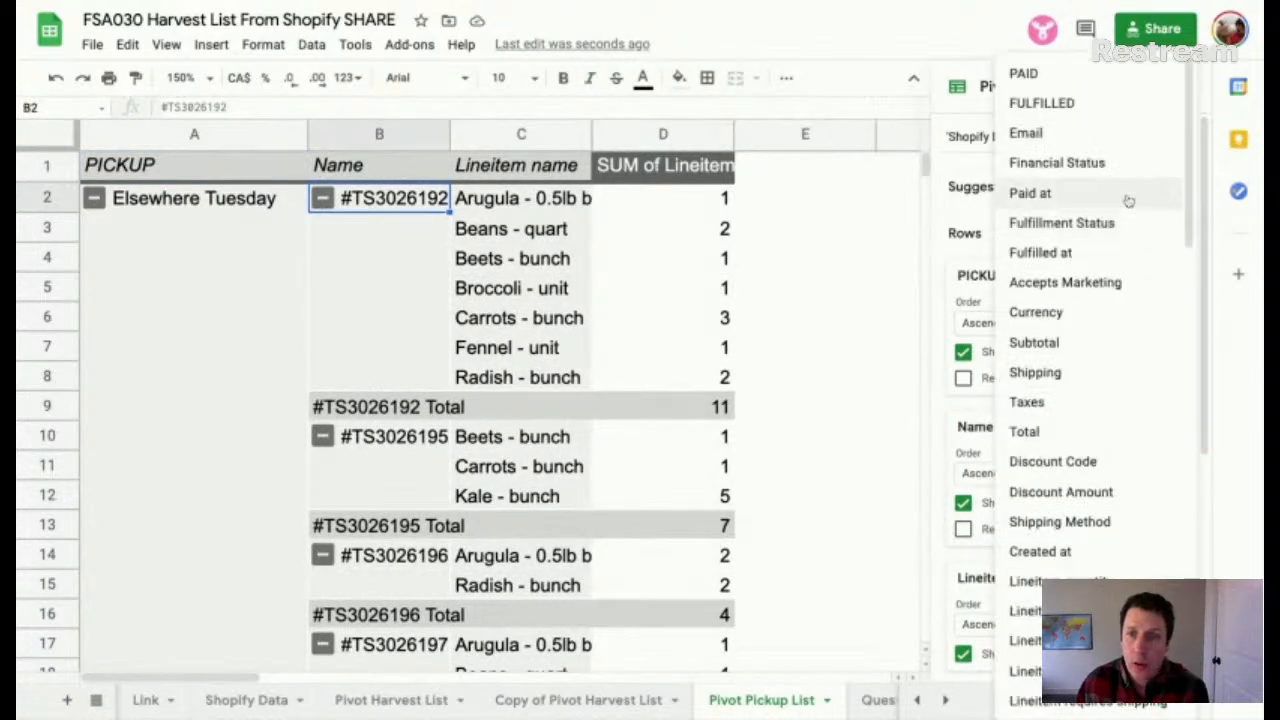
pyautogui.click(1090, 132)
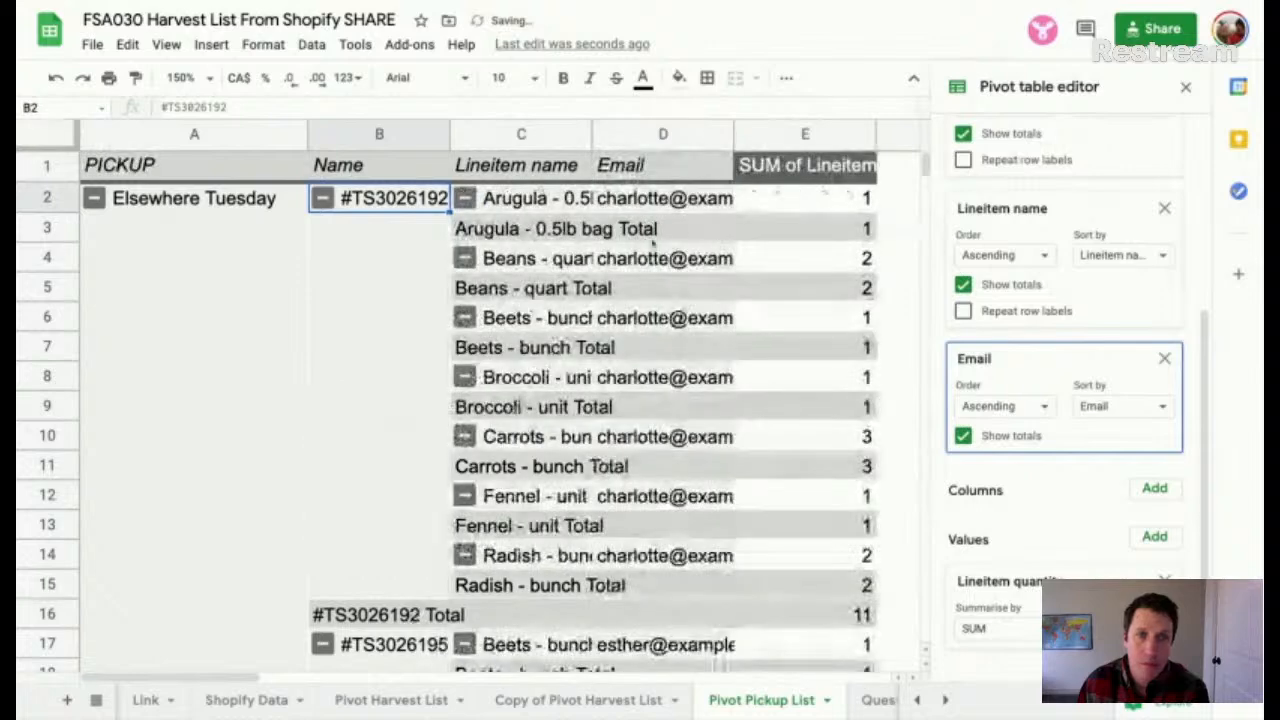
pyautogui.click(962, 436)
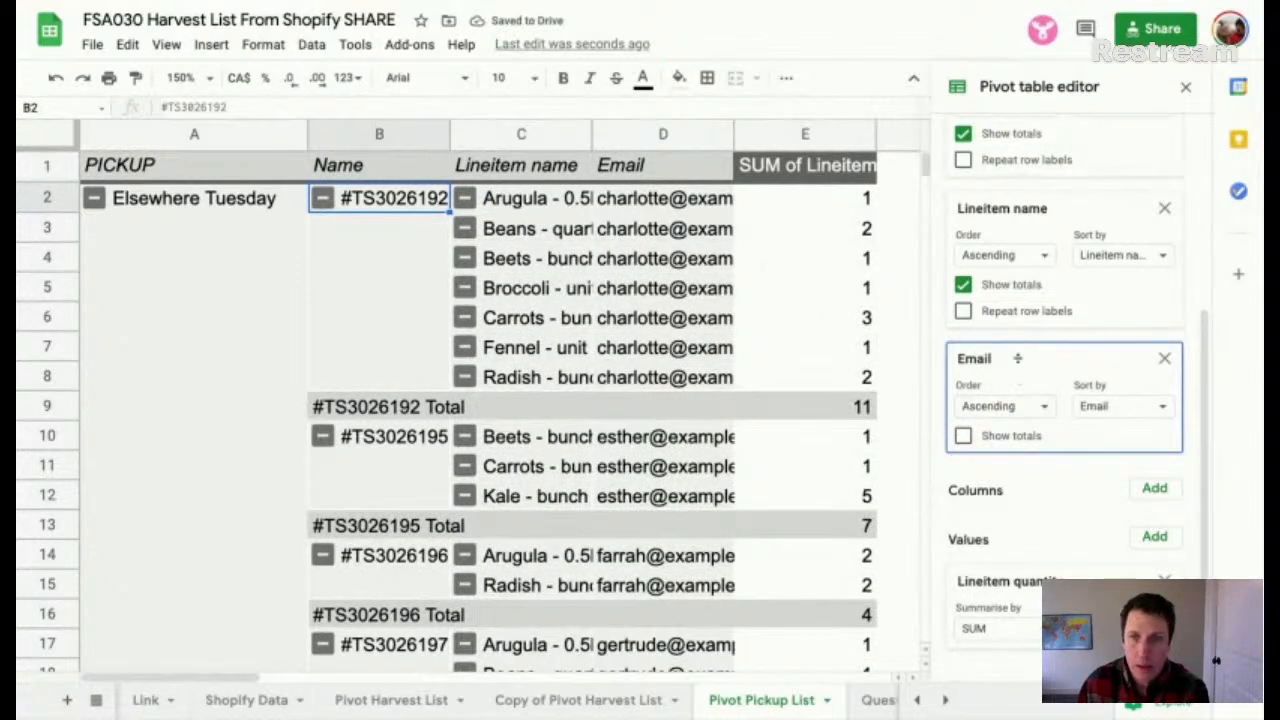
pyautogui.moveTo(1018, 358); pyautogui.dragTo(1018, 220)
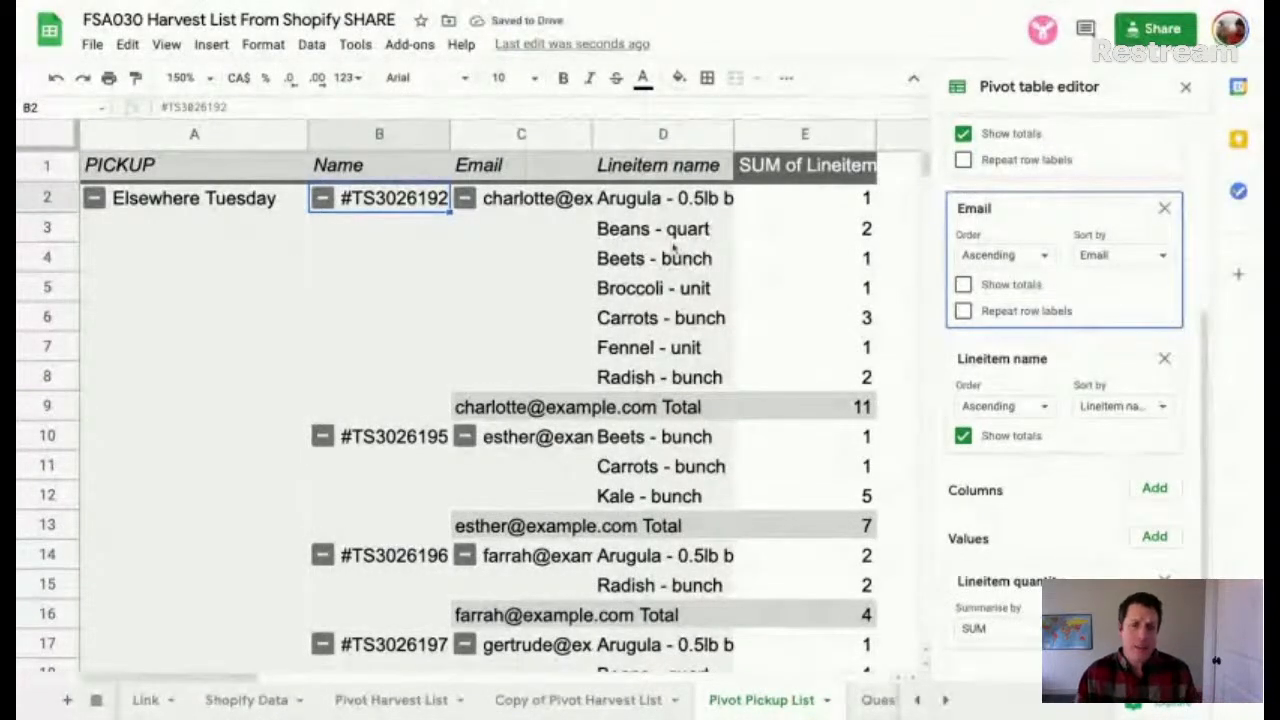
# Step: Undo the Email and Name row group additions in the Pivot Pickup List pivot table
pyautogui.hotkey('ctrl', 'z')
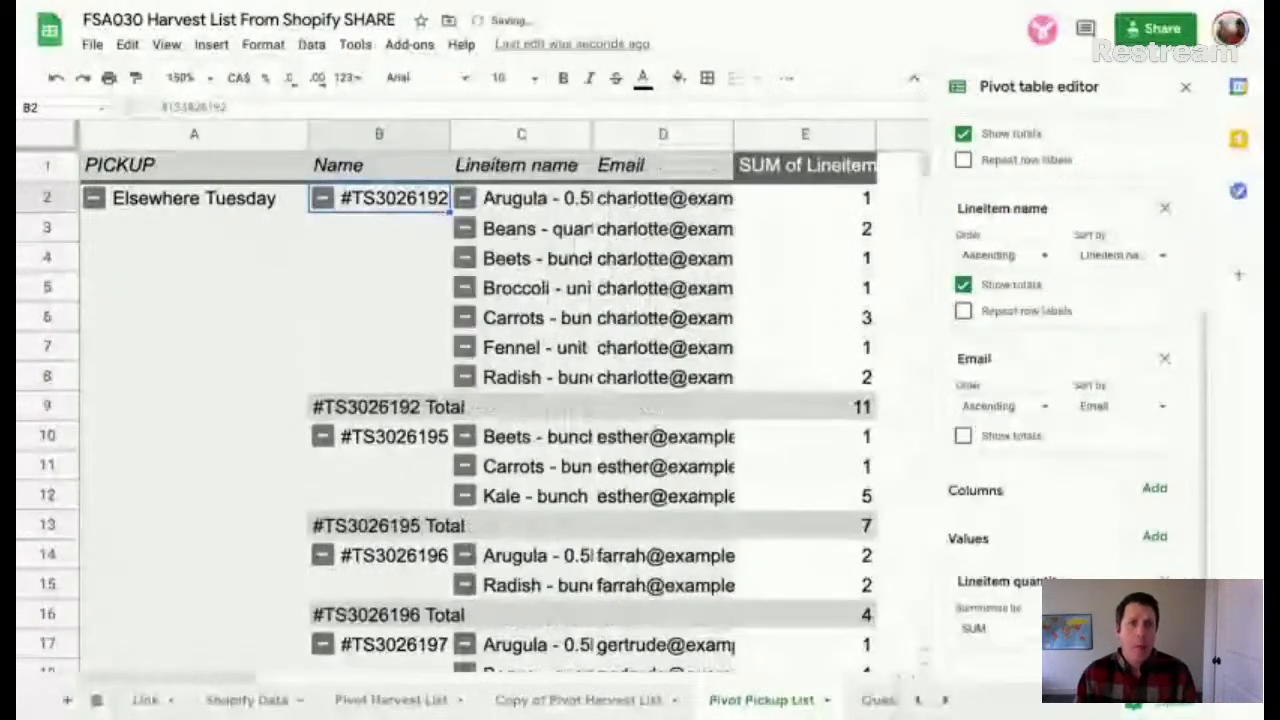
pyautogui.hotkey('ctrl', 'z')
pyautogui.hotkey('ctrl', 'z')
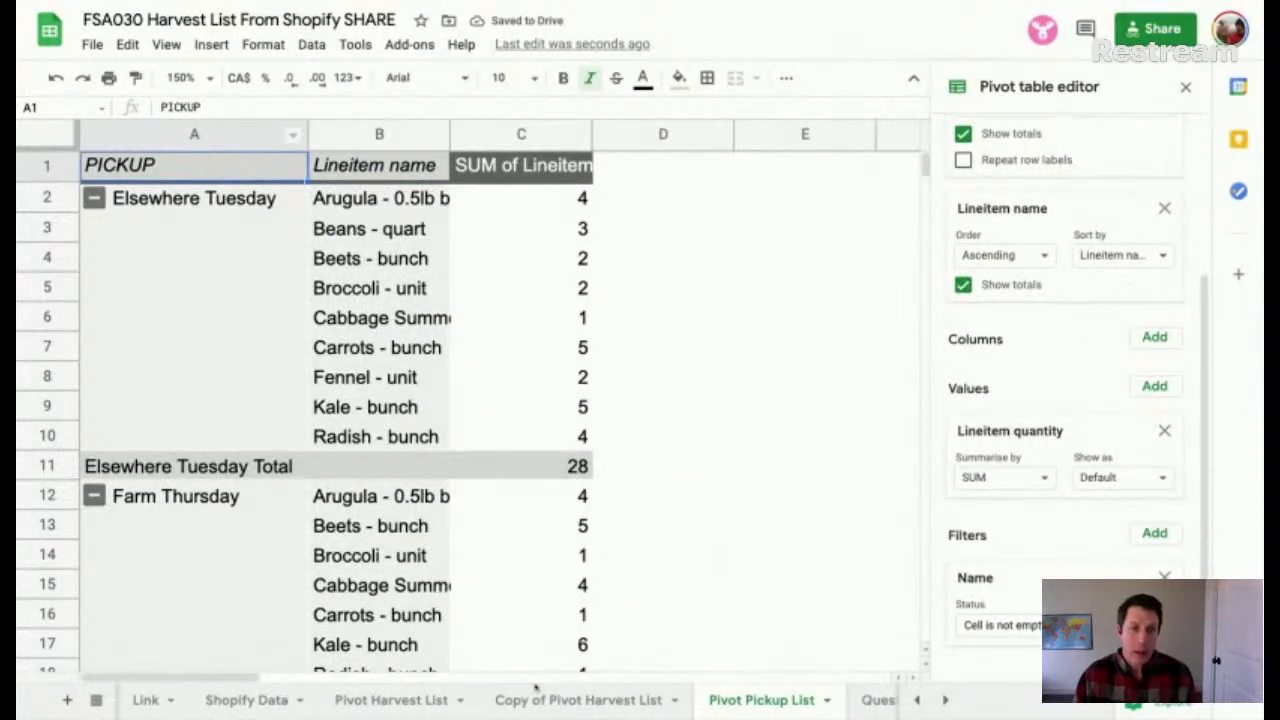
# Step: Delete the Copy of Pivot Harvest List sheet and select the harvest table range A2:D12 in Pivot Harvest List
pyautogui.click(413, 703)
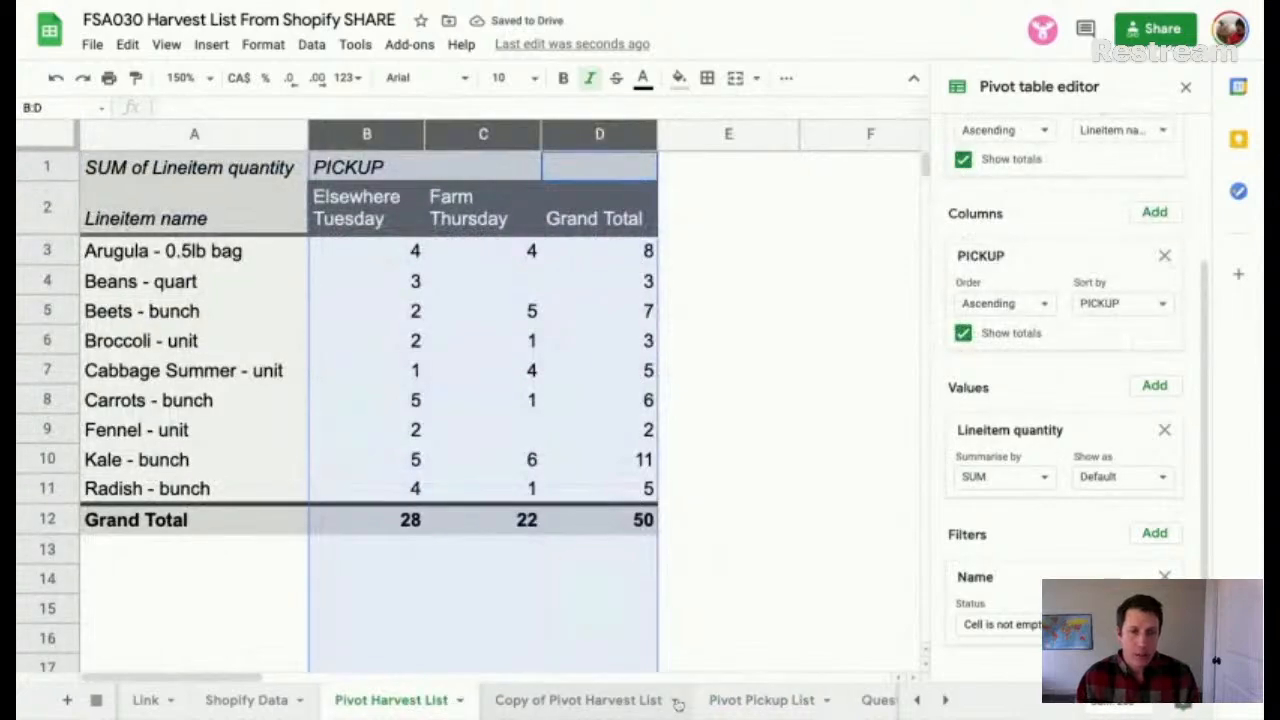
pyautogui.click(672, 702)
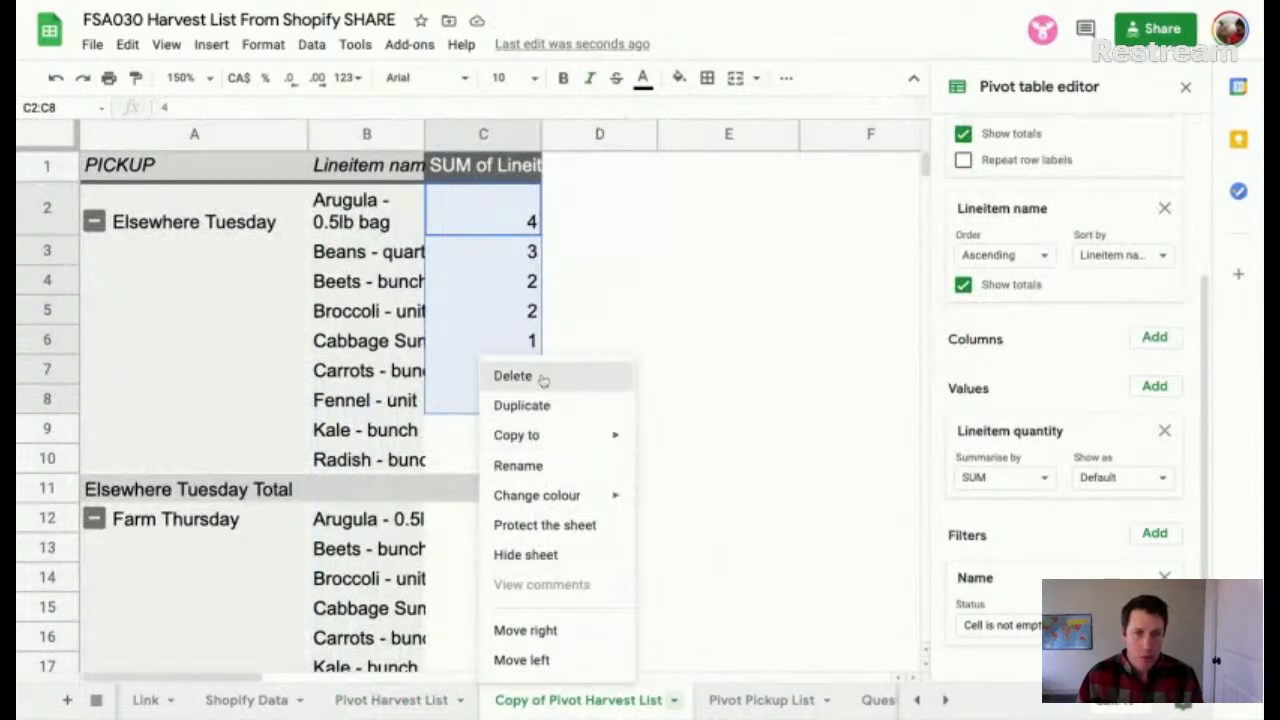
pyautogui.click(540, 375)
pyautogui.click(848, 398)
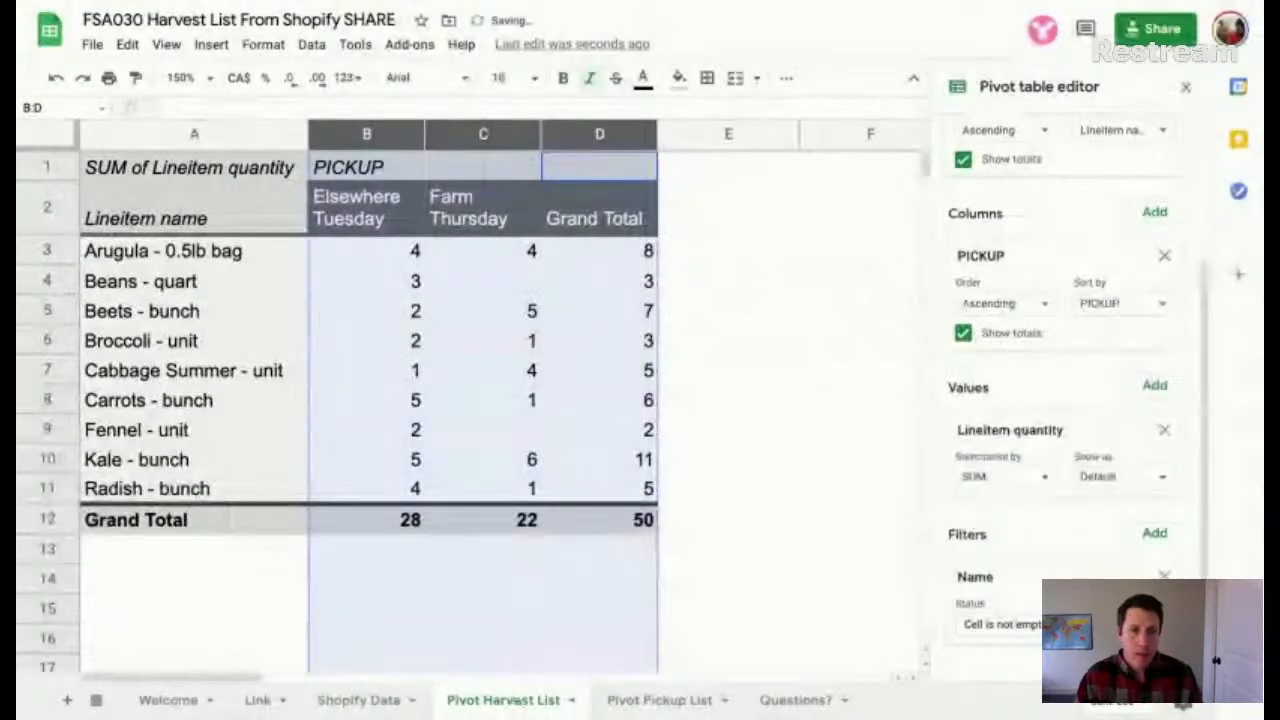
pyautogui.click(466, 371)
pyautogui.moveTo(157, 219)
pyautogui.mouseDown()
pyautogui.moveTo(380, 311)
pyautogui.moveTo(603, 544)
pyautogui.moveTo(603, 522)
pyautogui.moveTo(617, 530)
pyautogui.mouseUp()
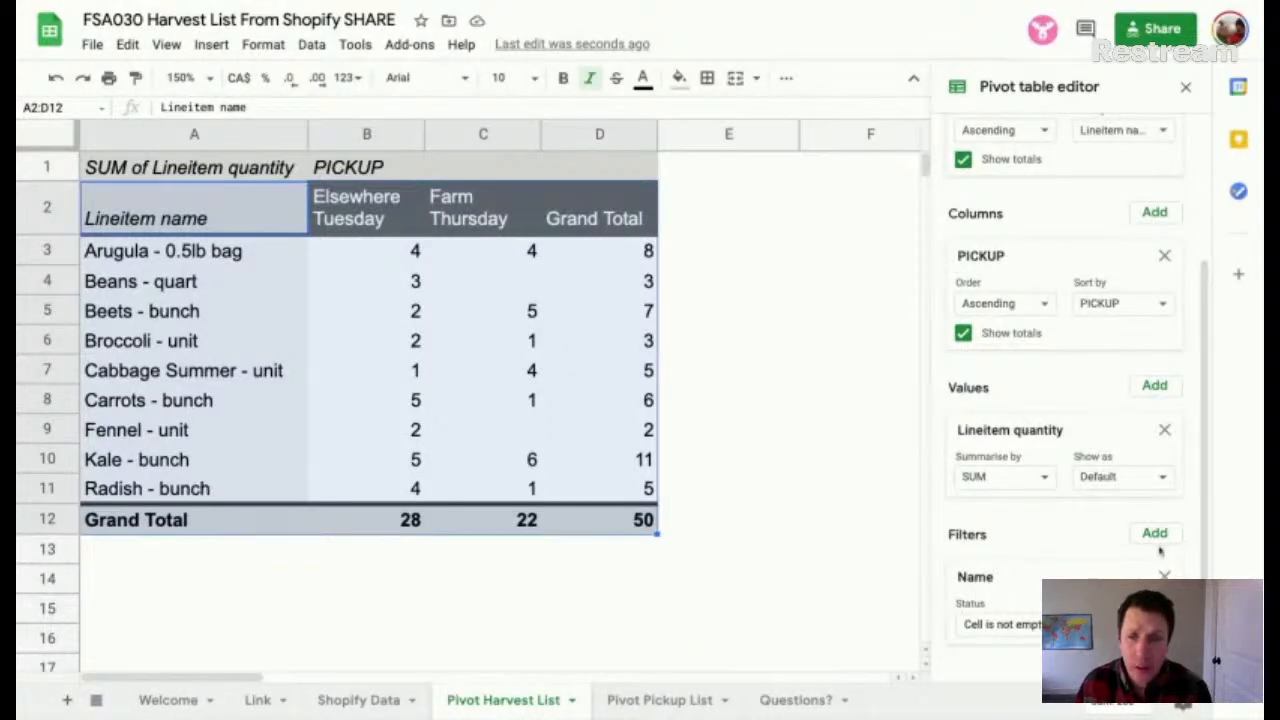
# Step: Fill the fulfilled status cell H2 in Shopify Data with yellow and check the Fulfillment Status column further down
pyautogui.click(355, 699)
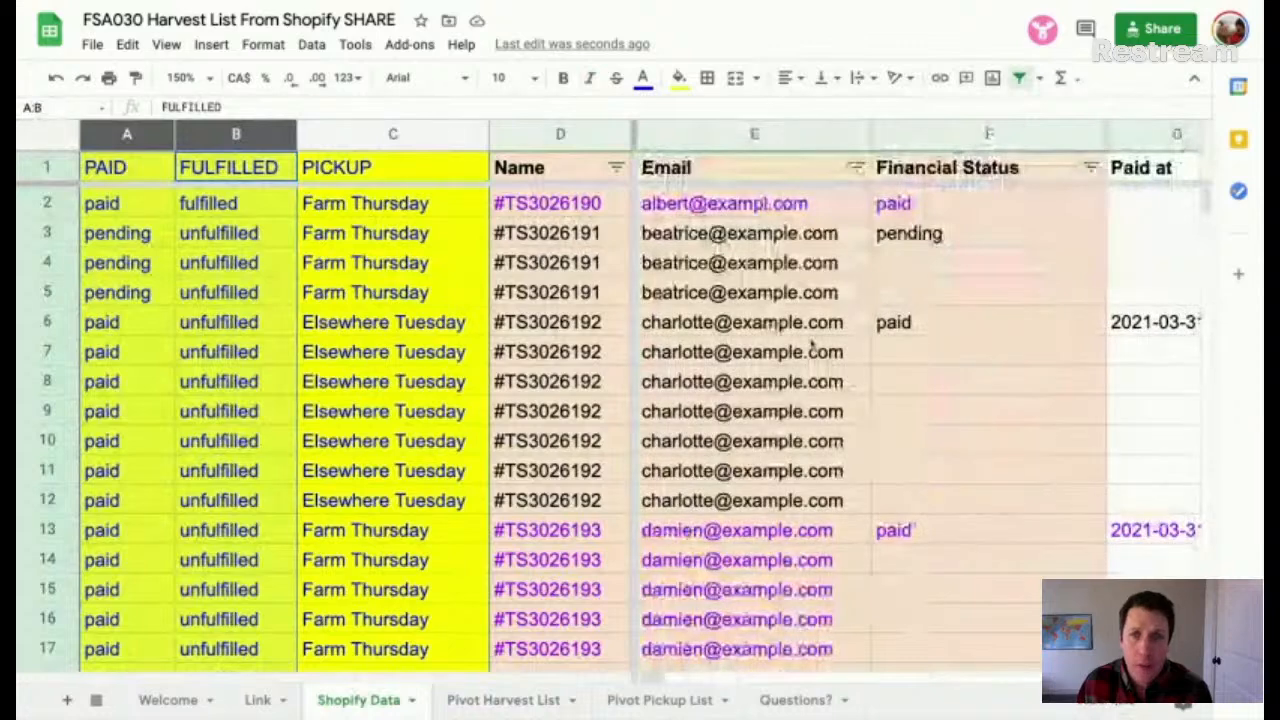
pyautogui.hscroll(5, 812, 345)
pyautogui.hscroll(-3, 812, 345)
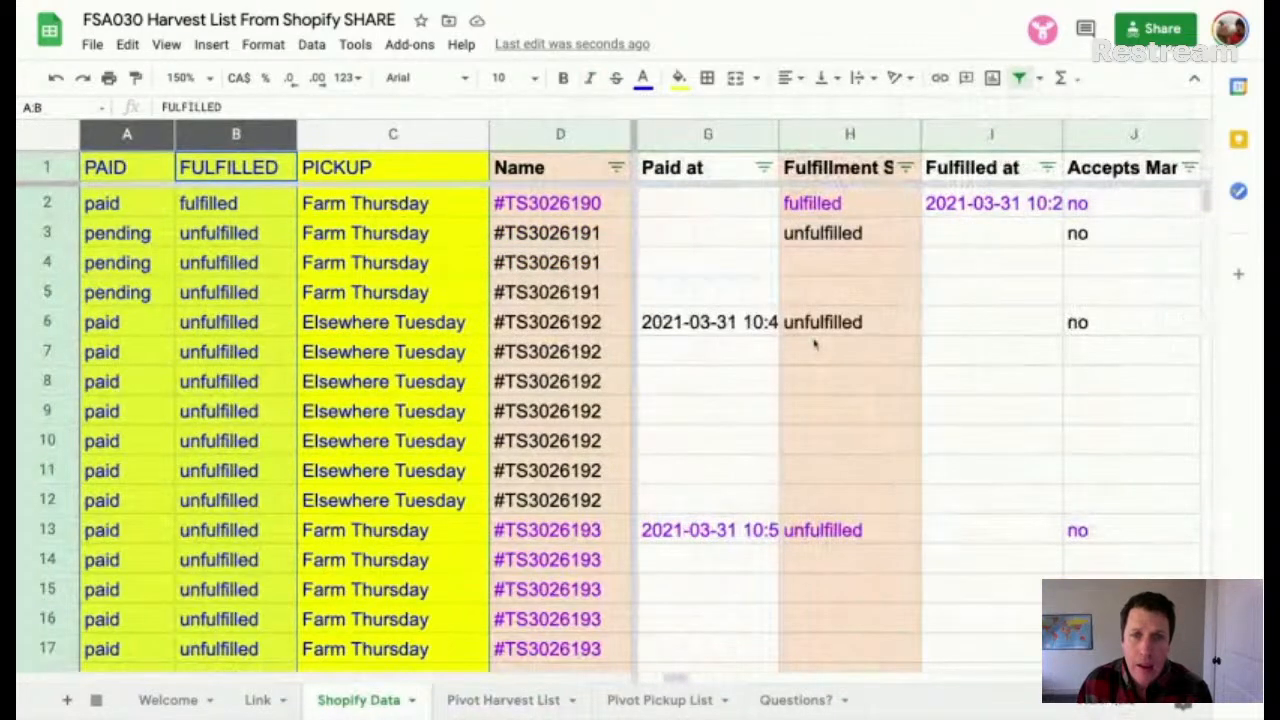
pyautogui.click(828, 210)
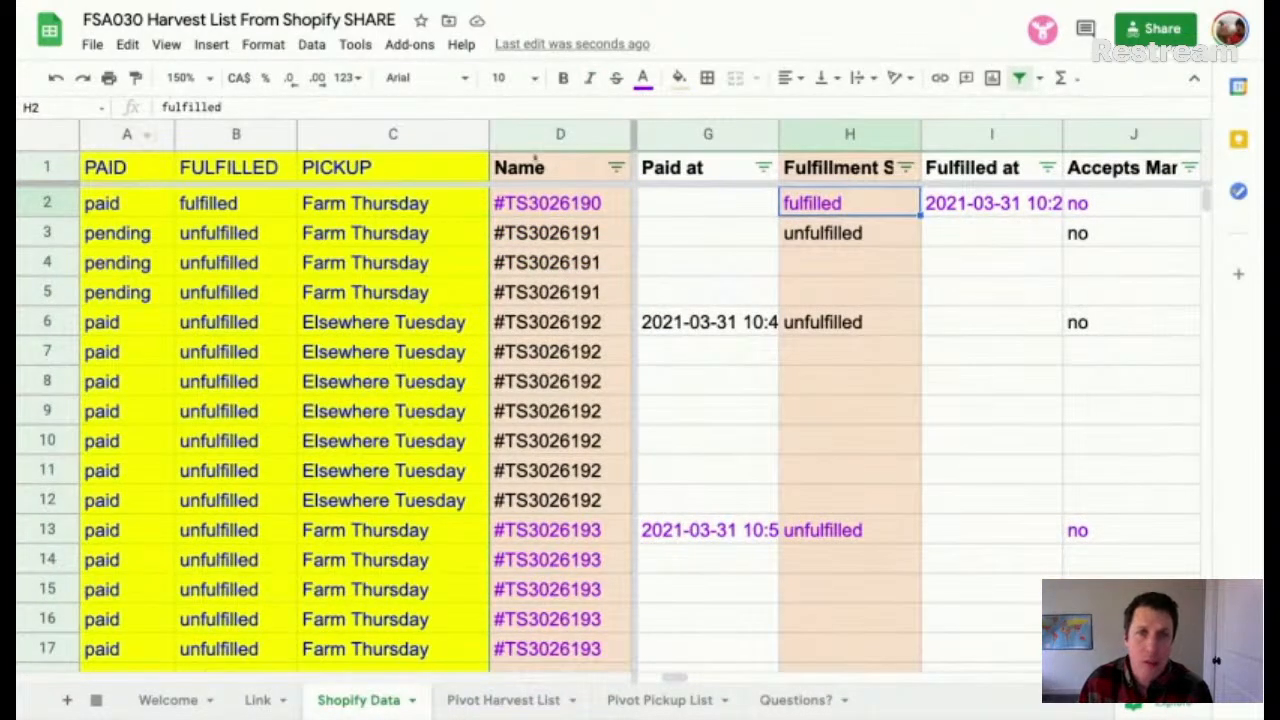
pyautogui.click(679, 77)
pyautogui.click(752, 163)
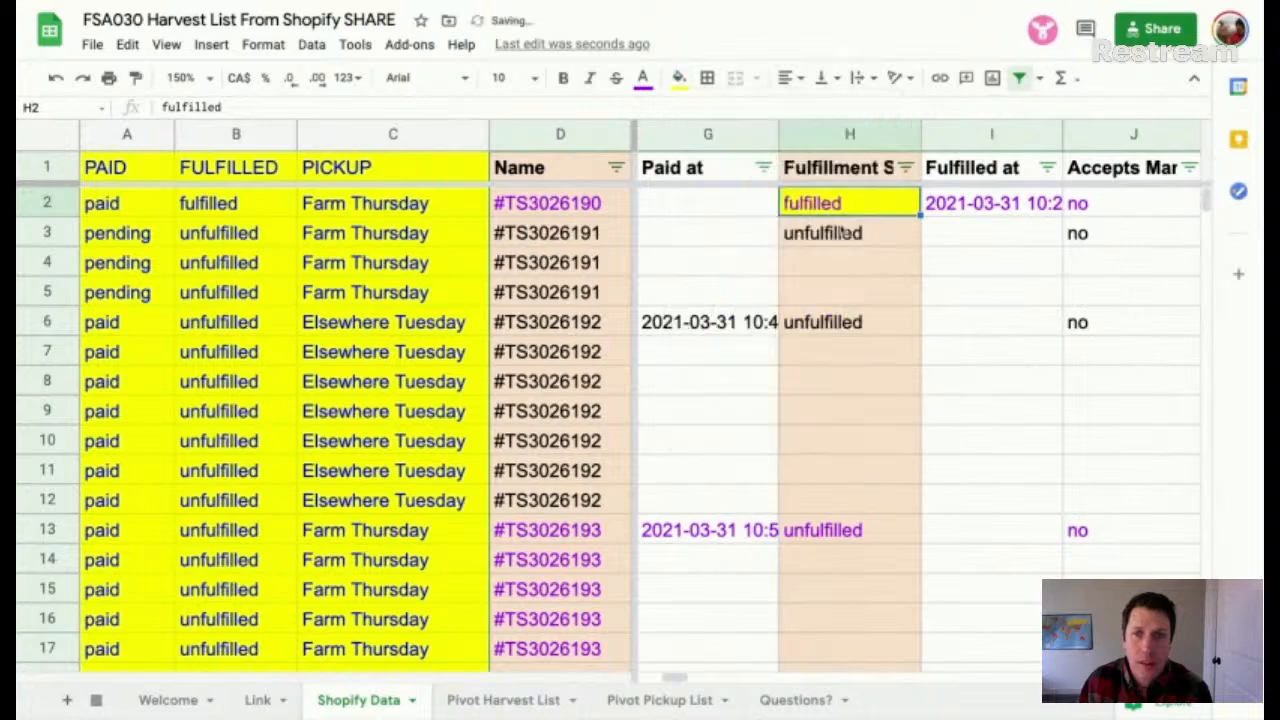
pyautogui.scroll(-8, 871, 346)
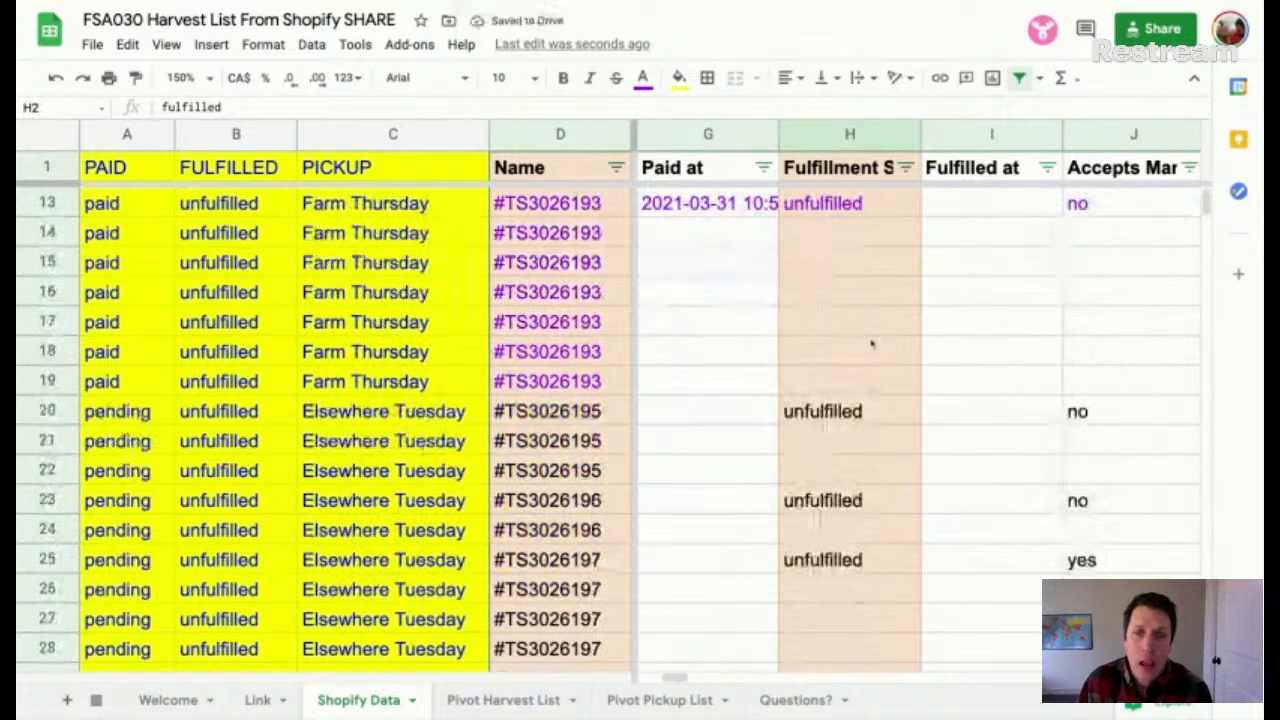
# Step: Recheck the Fulfillment Status column in Shopify Data, and add a FULFILLED filter to the Pivot Harvest List pivot table showing only unfulfilled
pyautogui.scroll(5, 871, 346)
pyautogui.scroll(-5, 871, 346)
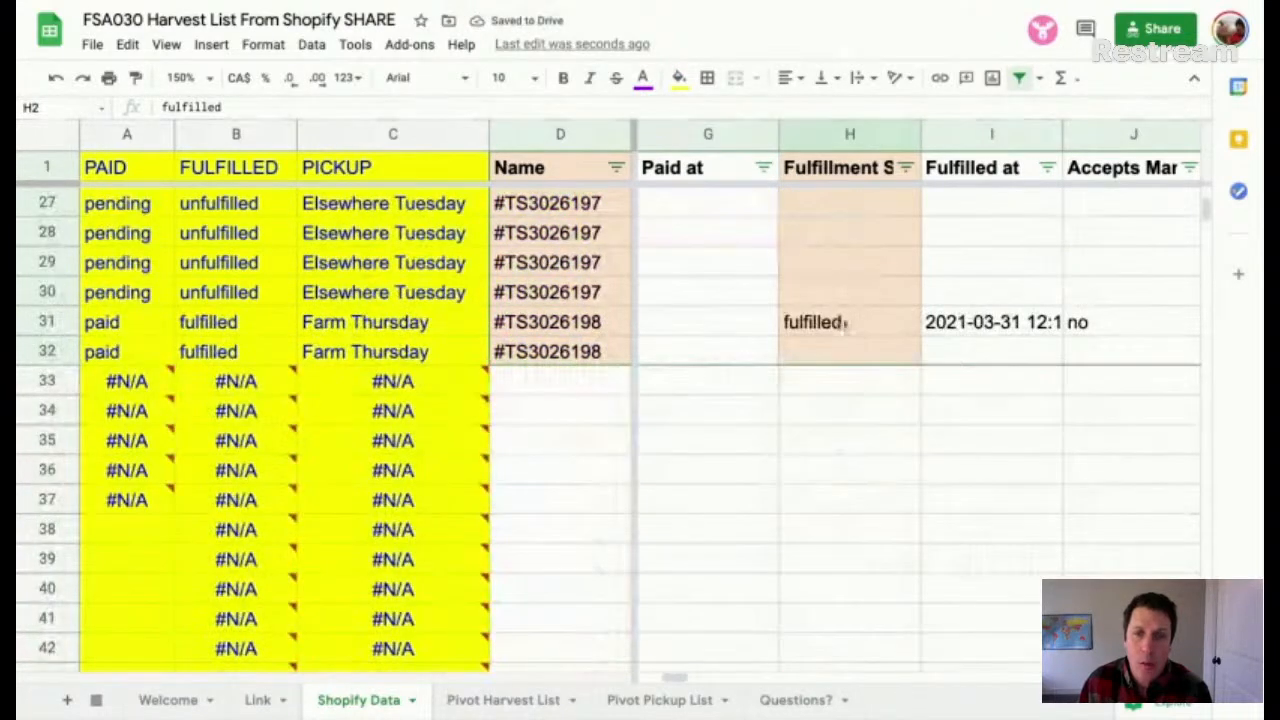
pyautogui.scroll(8, 857, 340)
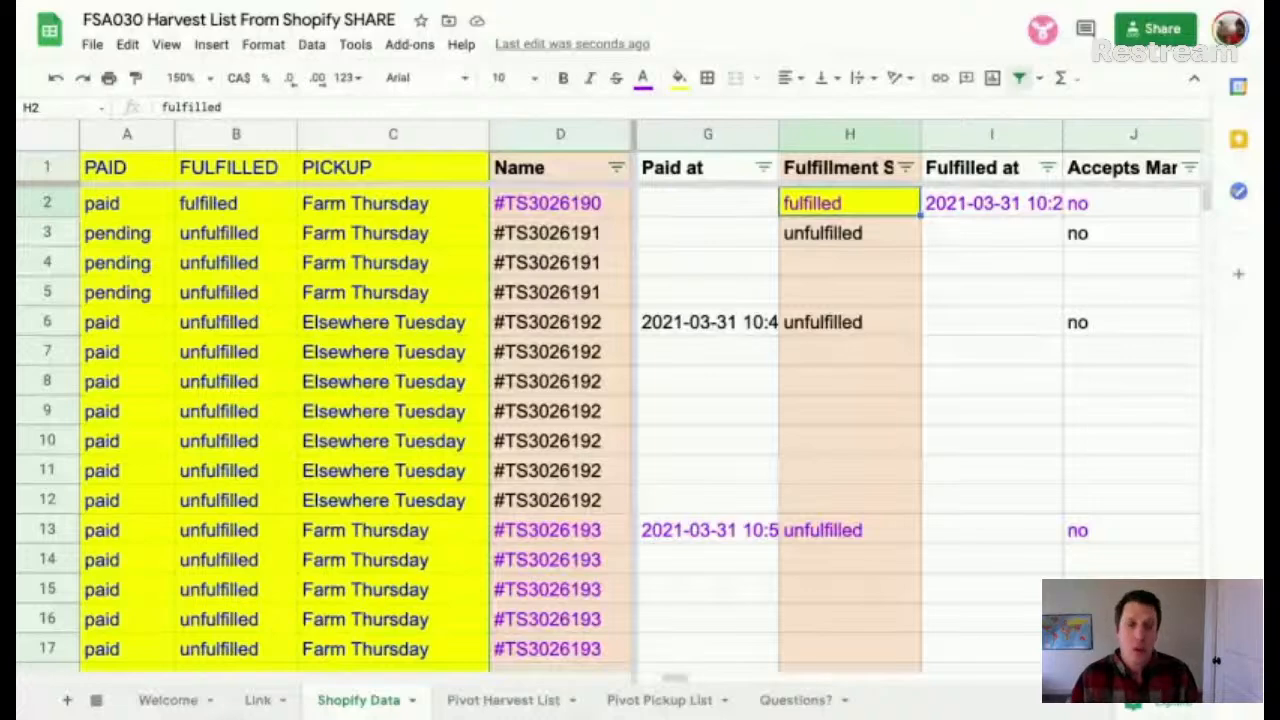
pyautogui.click(537, 704)
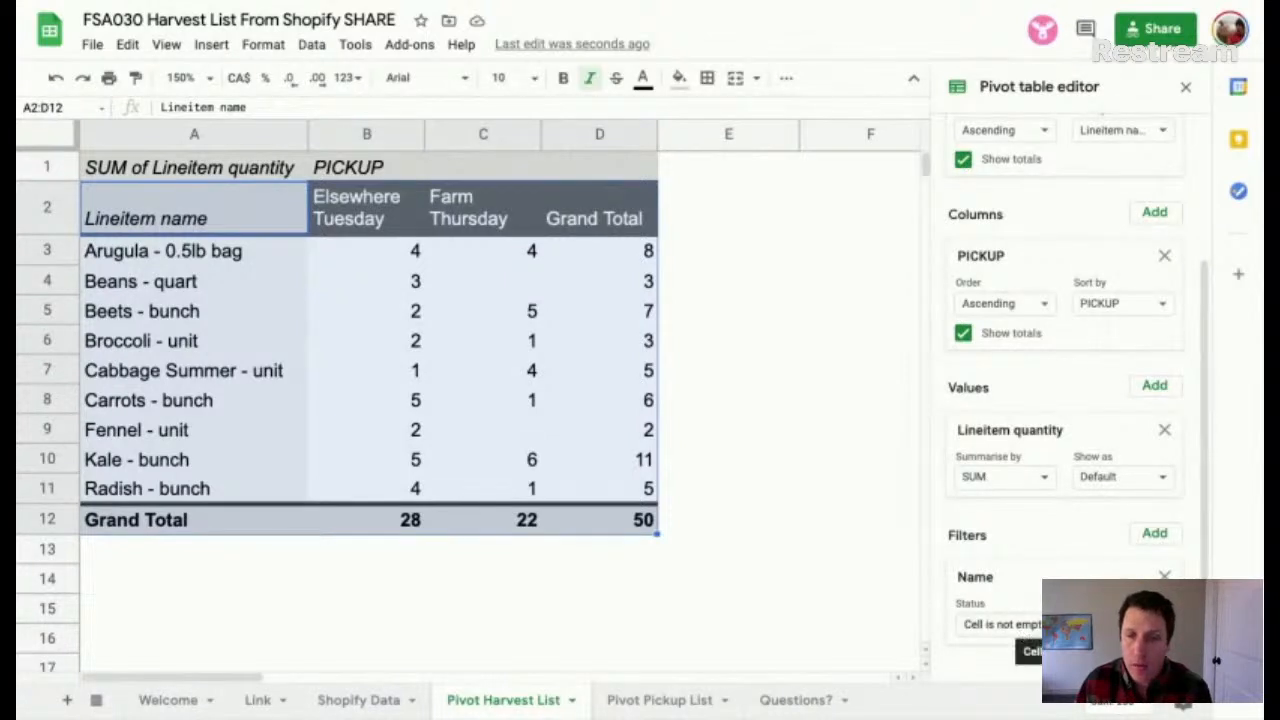
pyautogui.click(1154, 534)
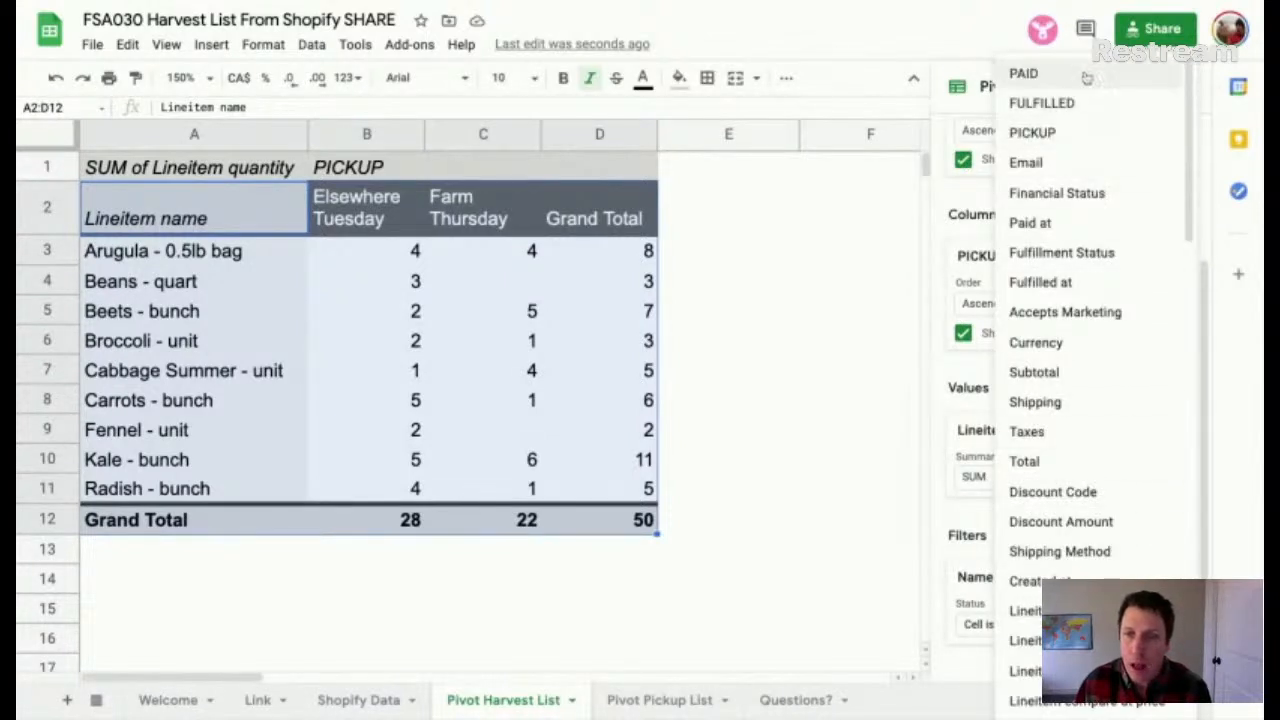
pyautogui.click(1083, 104)
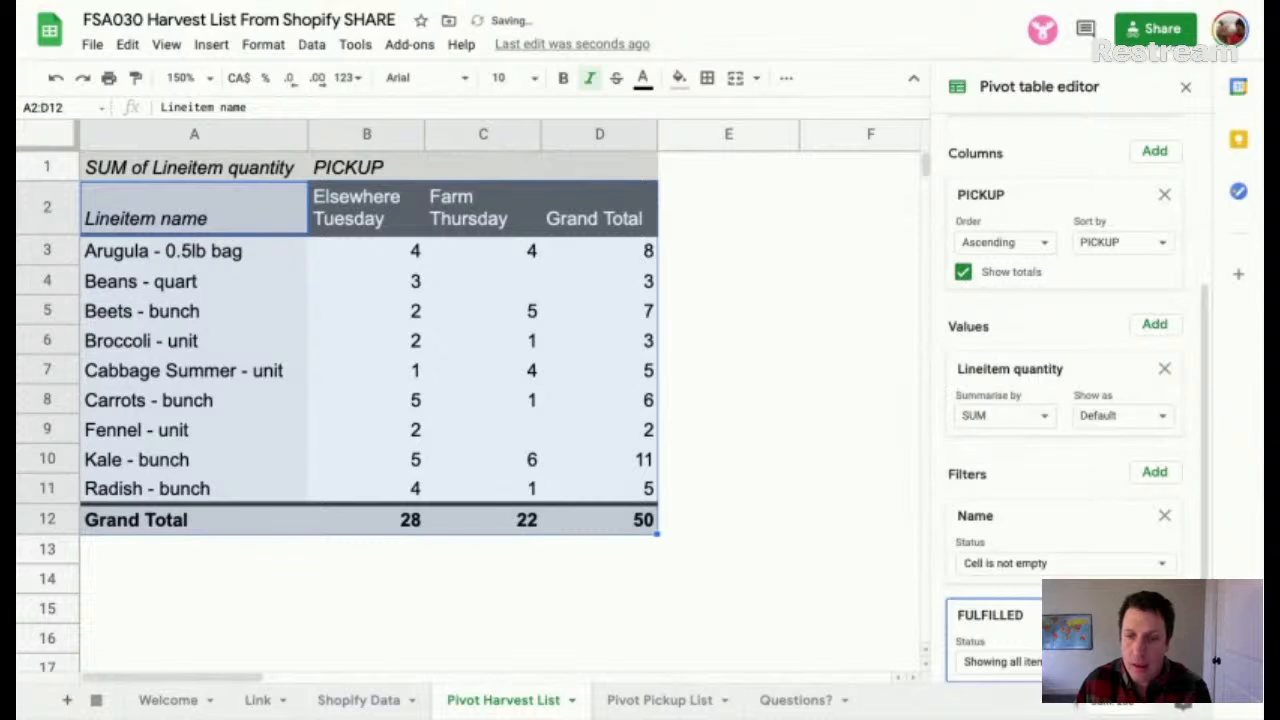
pyautogui.click(1020, 661)
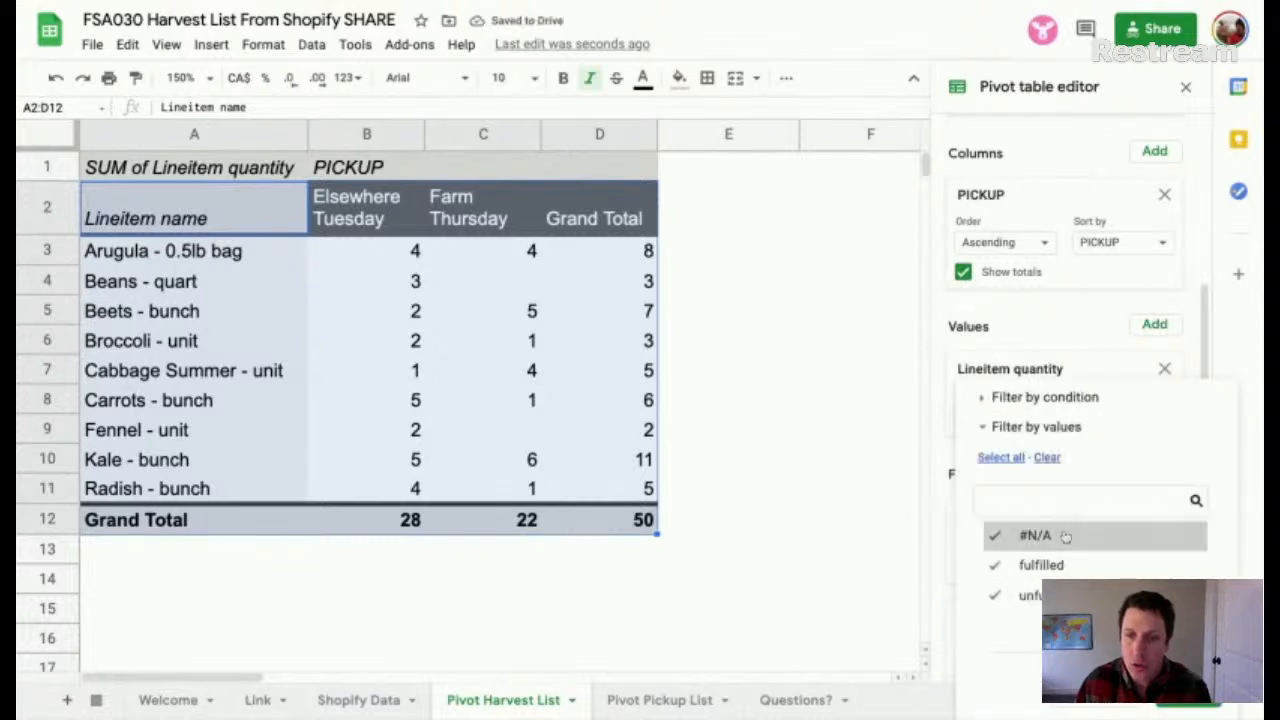
pyautogui.click(1047, 564)
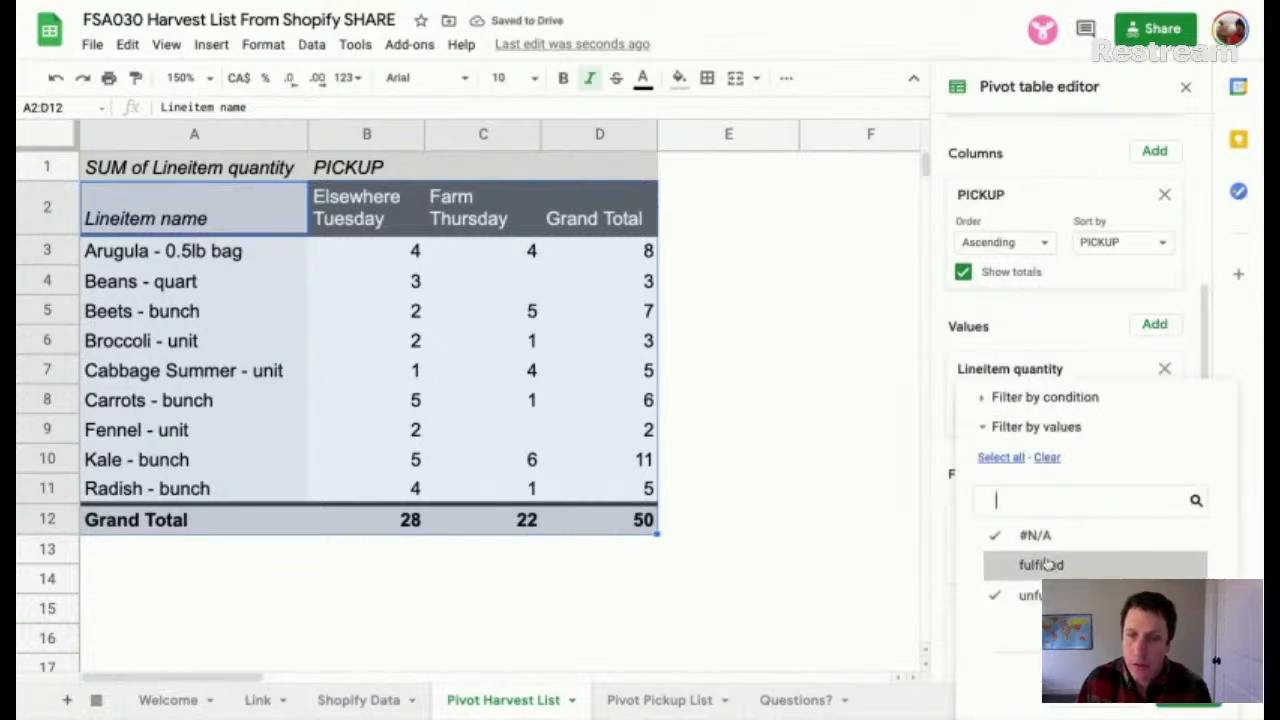
pyautogui.click(1030, 535)
pyautogui.click(1190, 708)
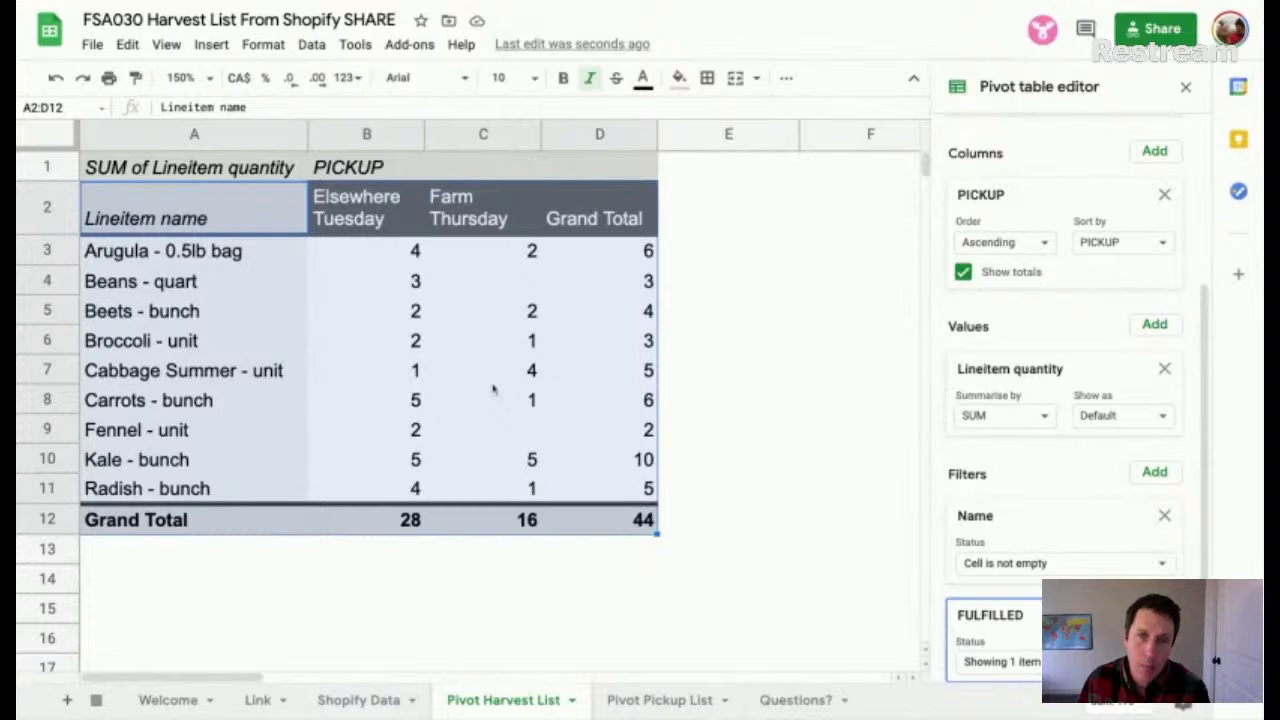
# Step: Switch the harvest pivot table's FULFILLED filter to fulfilled only and inspect the Farm Thursday quantities for arugula, beets and kale
pyautogui.click(988, 665)
pyautogui.click(1030, 565)
pyautogui.click(1030, 595)
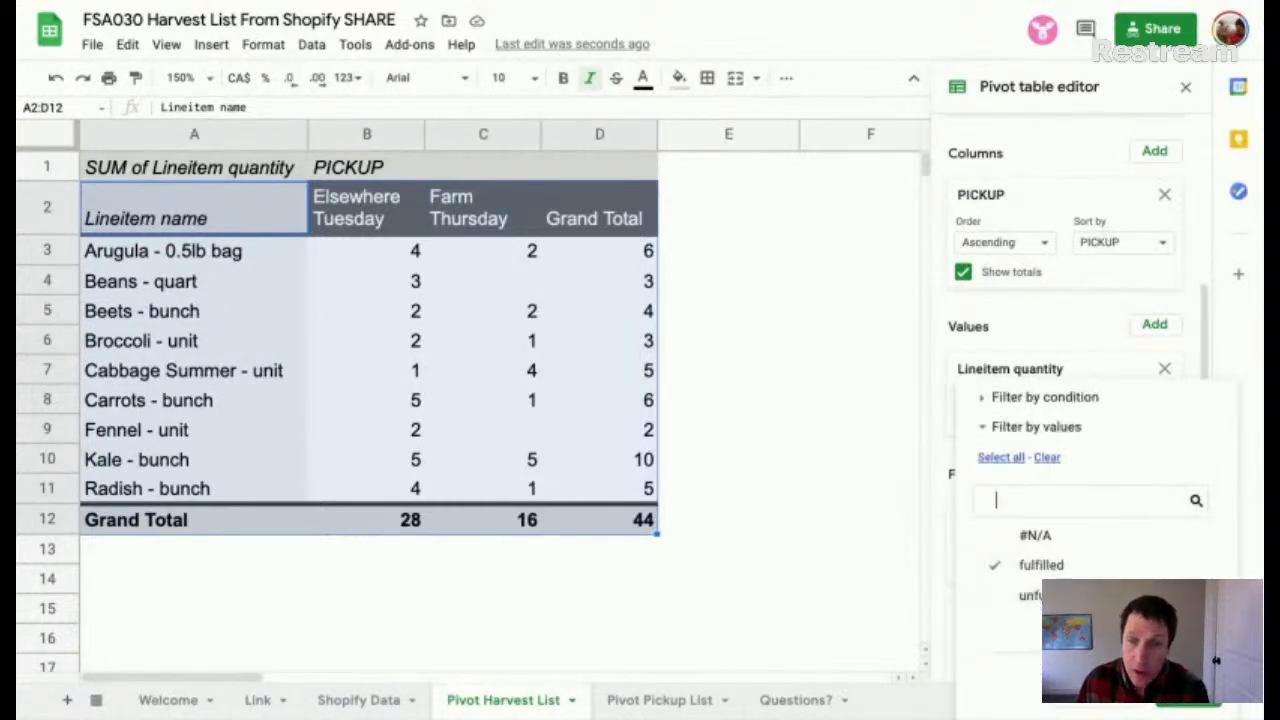
pyautogui.click(1185, 700)
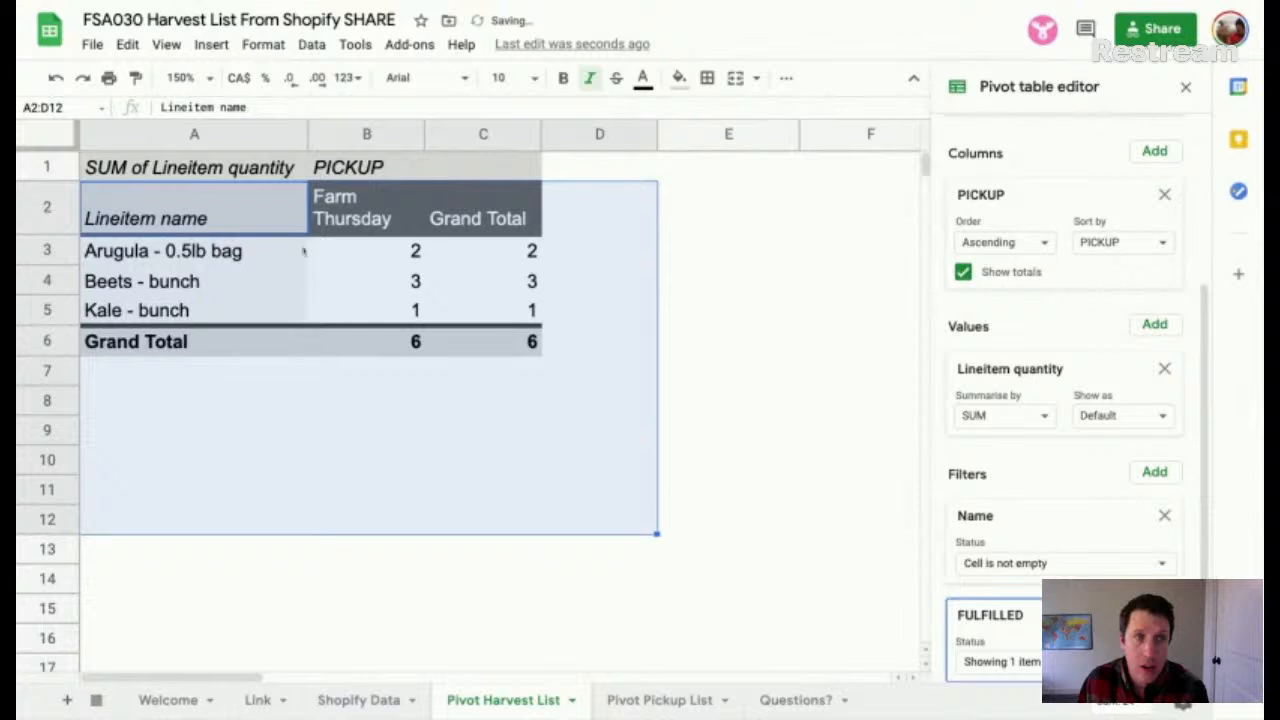
pyautogui.click(390, 251)
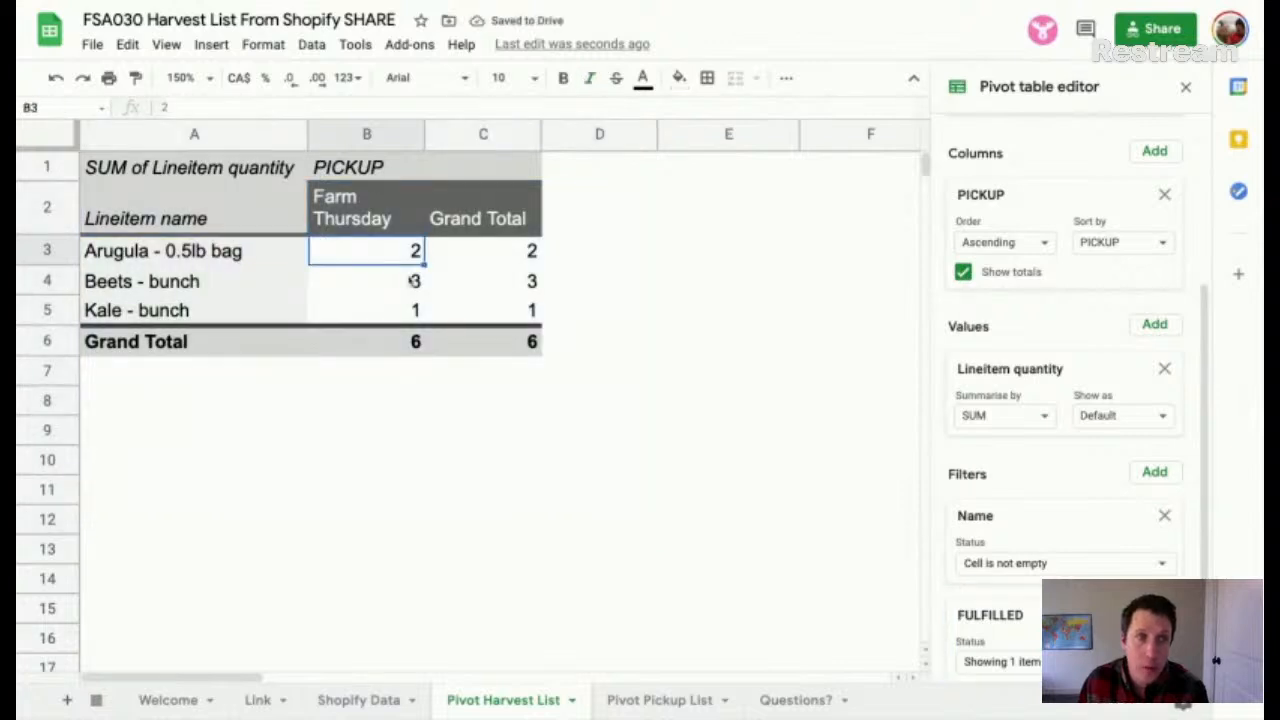
pyautogui.click(414, 281)
pyautogui.click(415, 310)
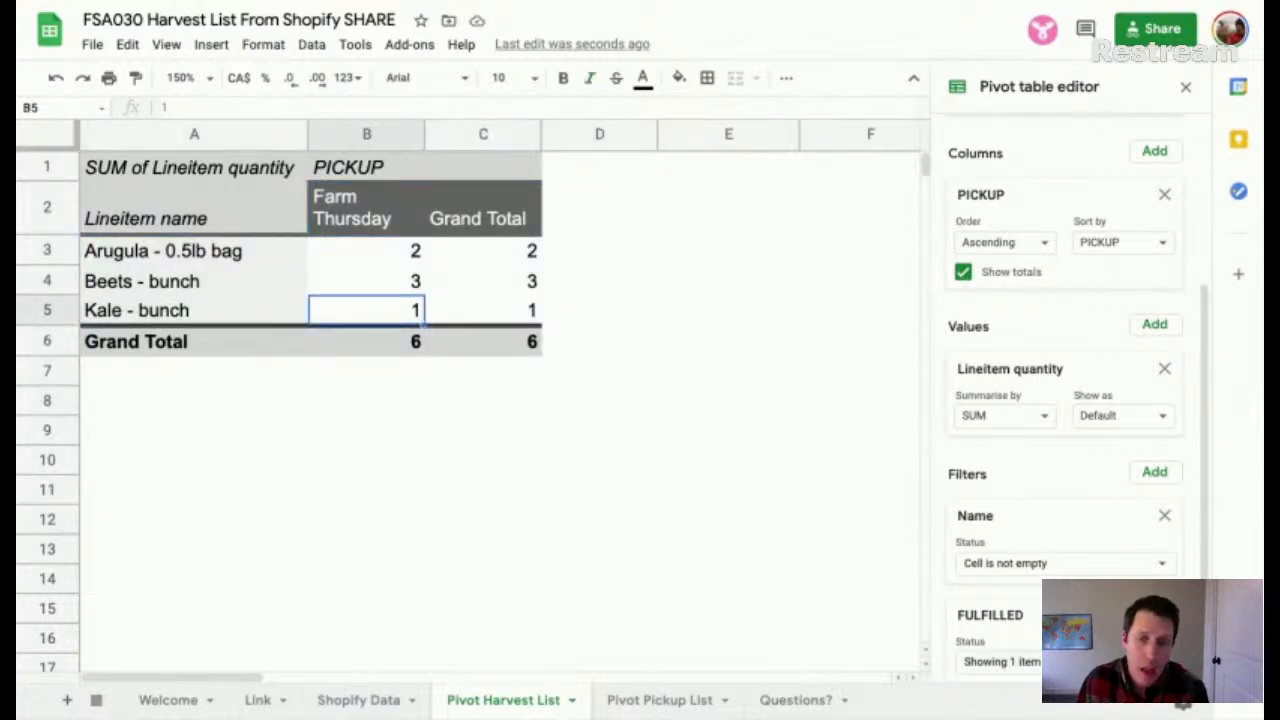
# Step: Include both fulfilled and unfulfilled in the harvest pivot table's FULFILLED filter, leaving #N/A excluded
pyautogui.click(1080, 662)
pyautogui.click(1070, 597)
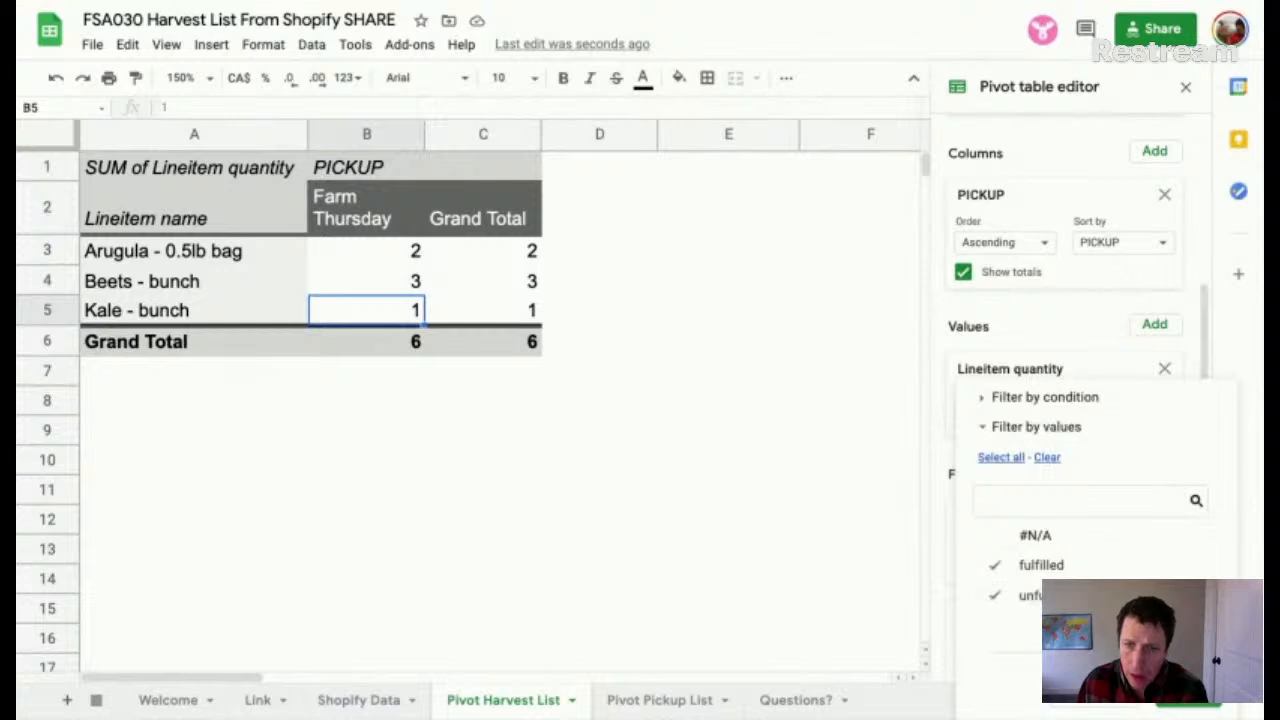
pyautogui.click(1175, 690)
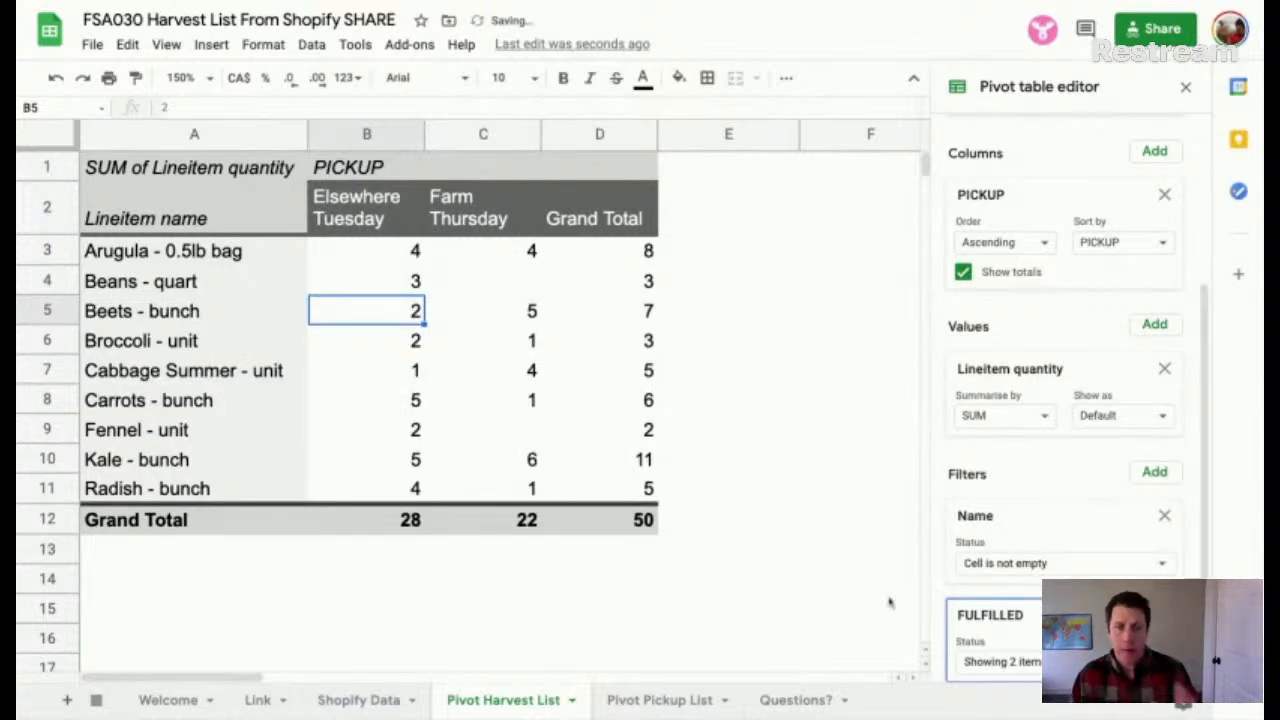
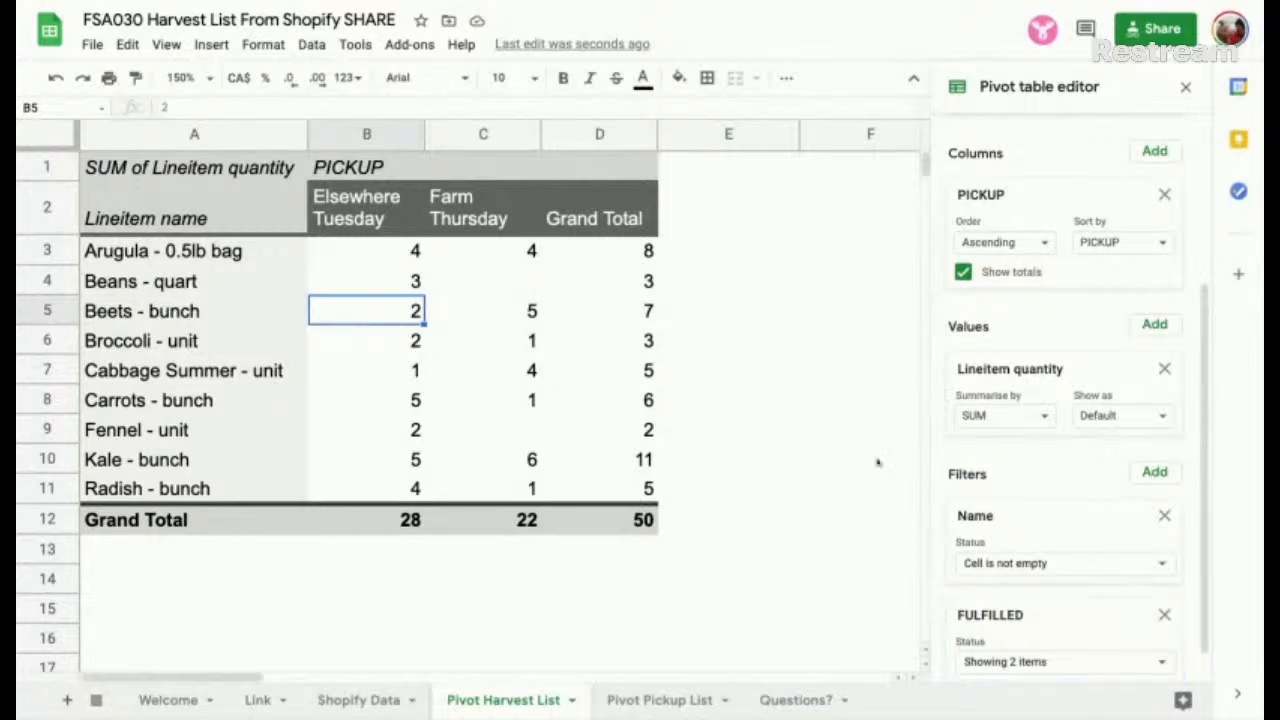
pyautogui.scroll(-1, 1050, 581)
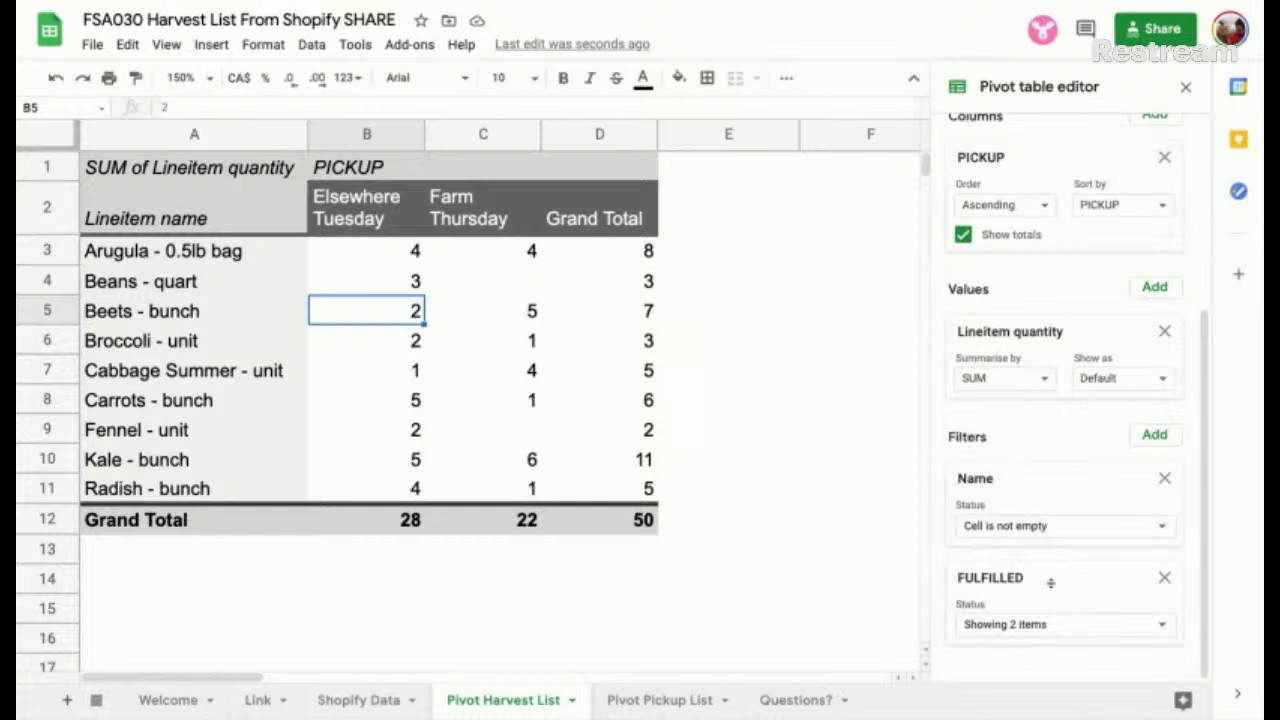
pyautogui.click(1155, 435)
pyautogui.click(768, 413)
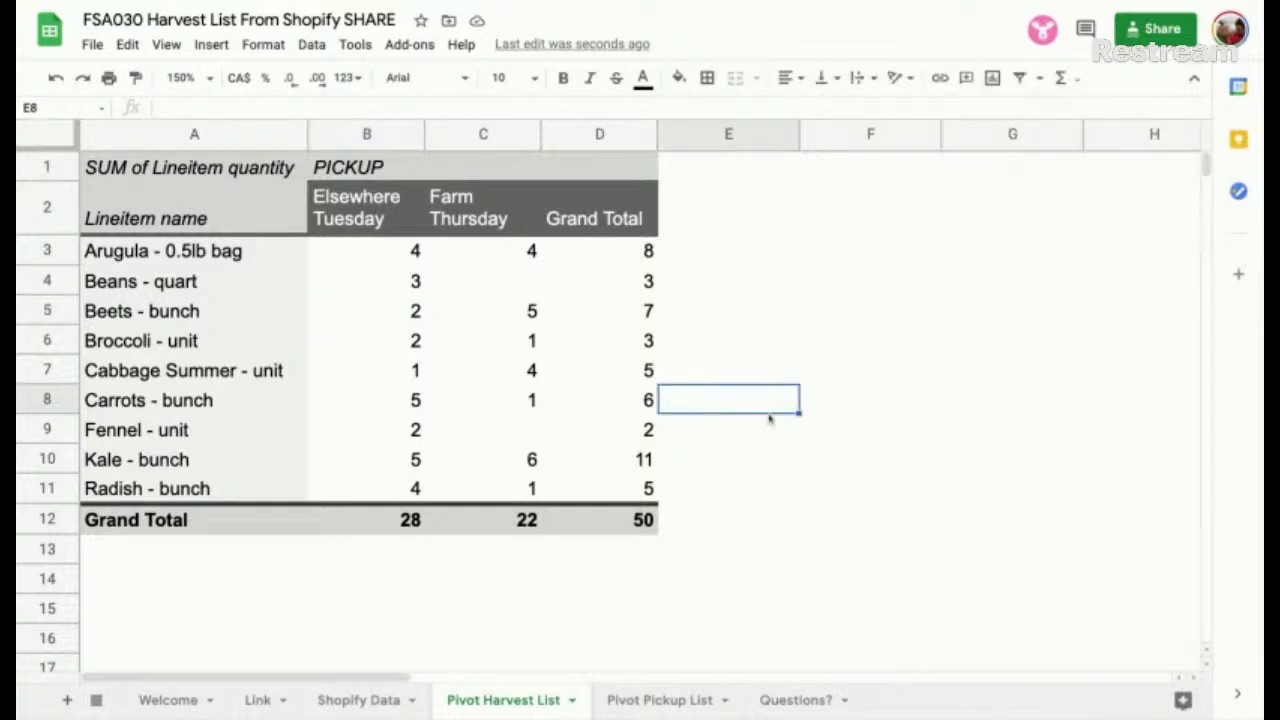
# Step: Duplicate the Pivot Pickup List sheet
pyautogui.click(658, 702)
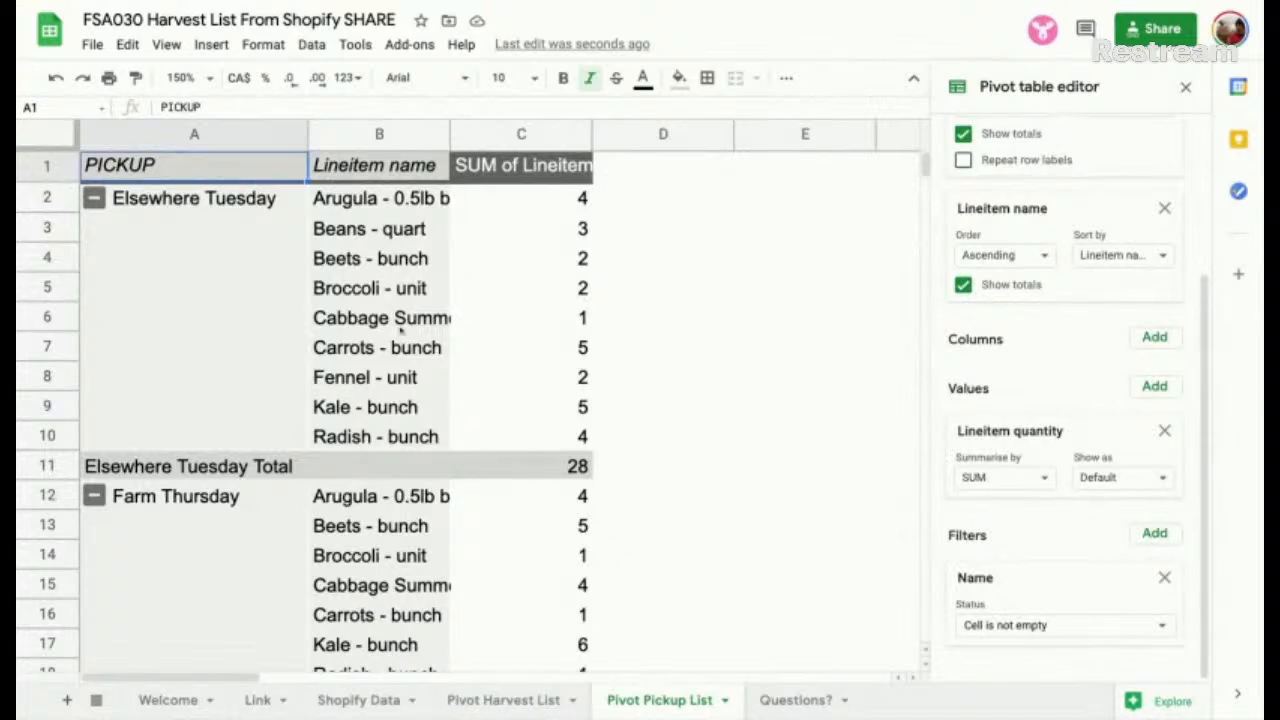
pyautogui.click(724, 700)
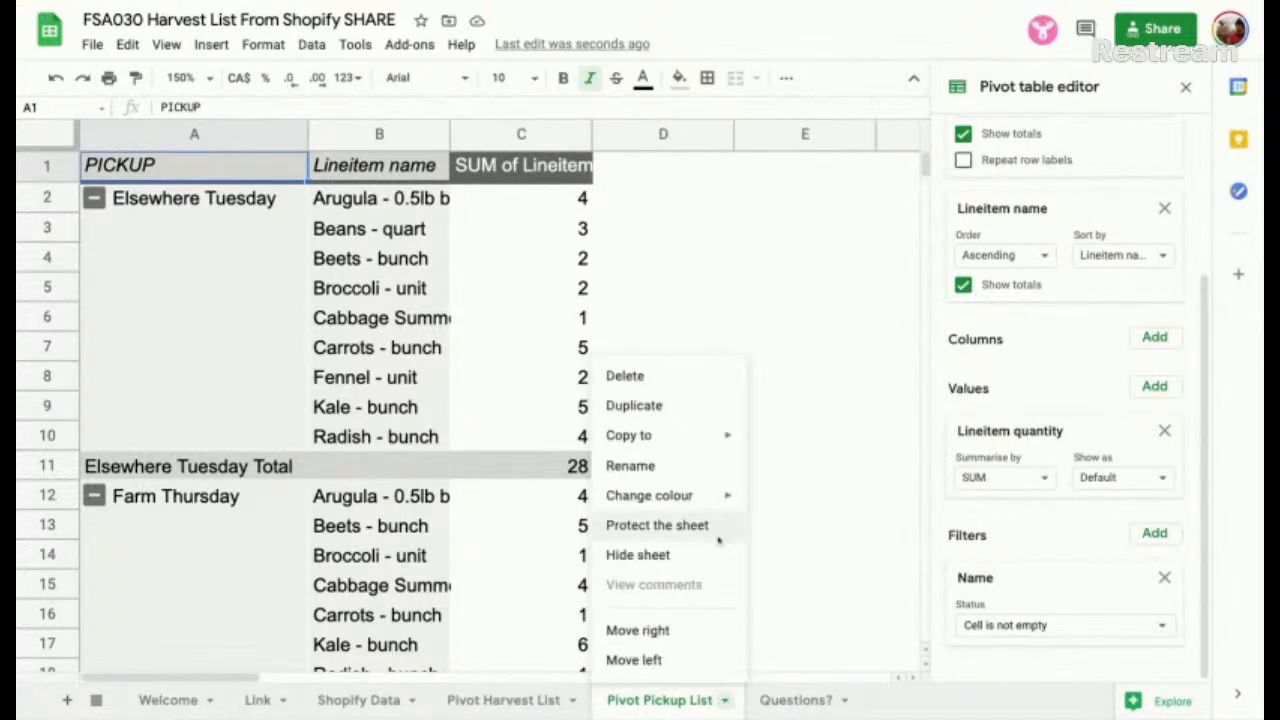
pyautogui.click(693, 404)
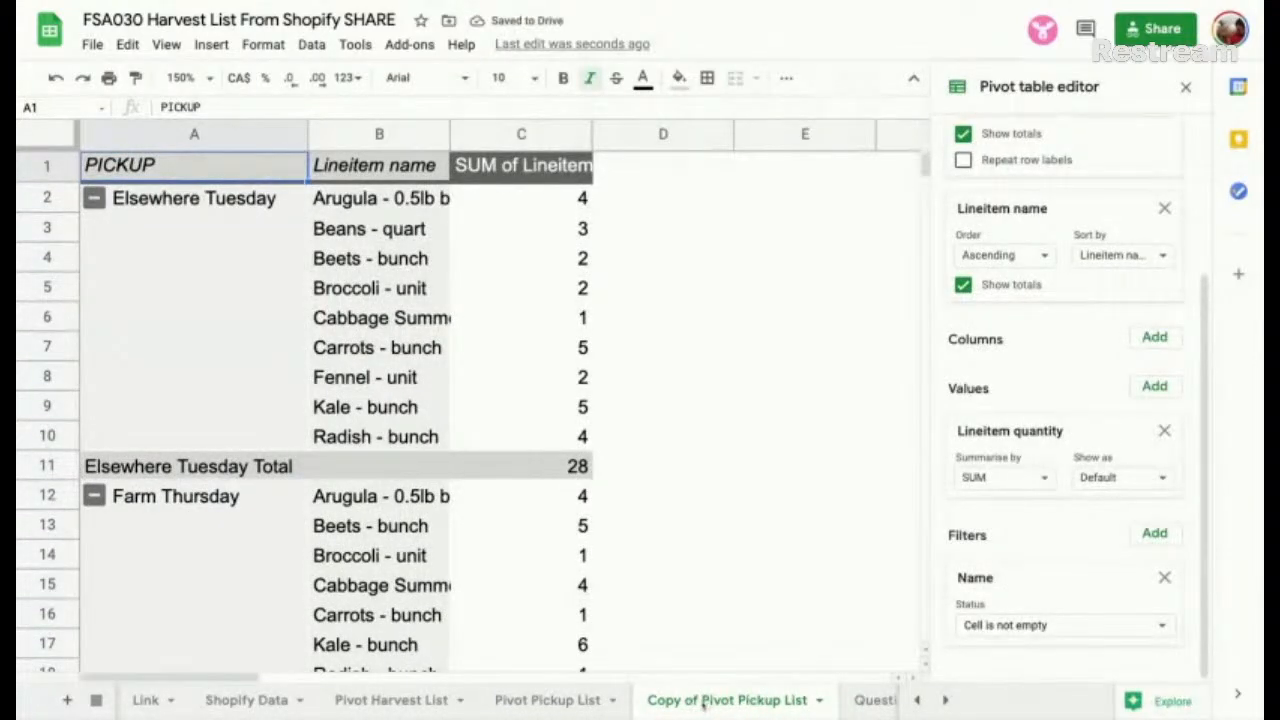
# Step: Rename the copied pickup list sheet as Pivot Payment Pending
pyautogui.doubleClick(703, 704)
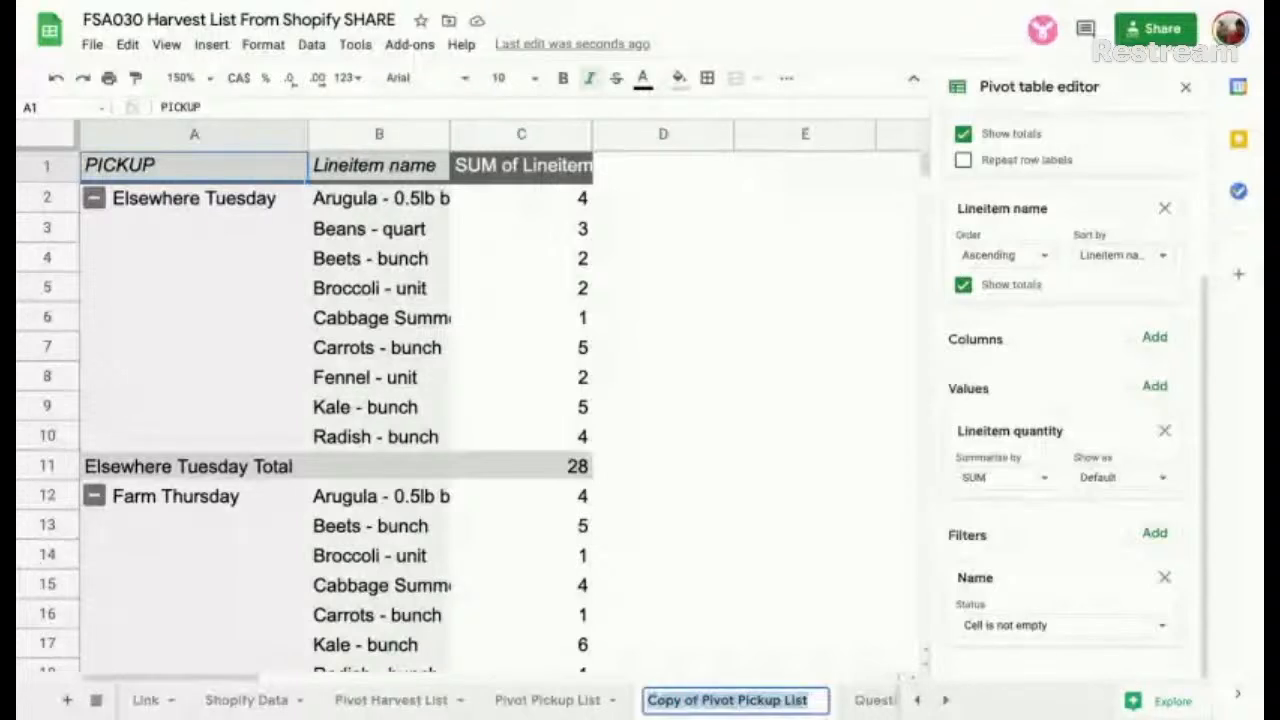
pyautogui.click(690, 700)
pyautogui.press('BackSpace')
pyautogui.press('BackSpace')
pyautogui.press('BackSpace')
pyautogui.press('BackSpace')
pyautogui.press('BackSpace')
pyautogui.press('BackSpace')
pyautogui.press('BackSpace')
pyautogui.press('BackSpace')
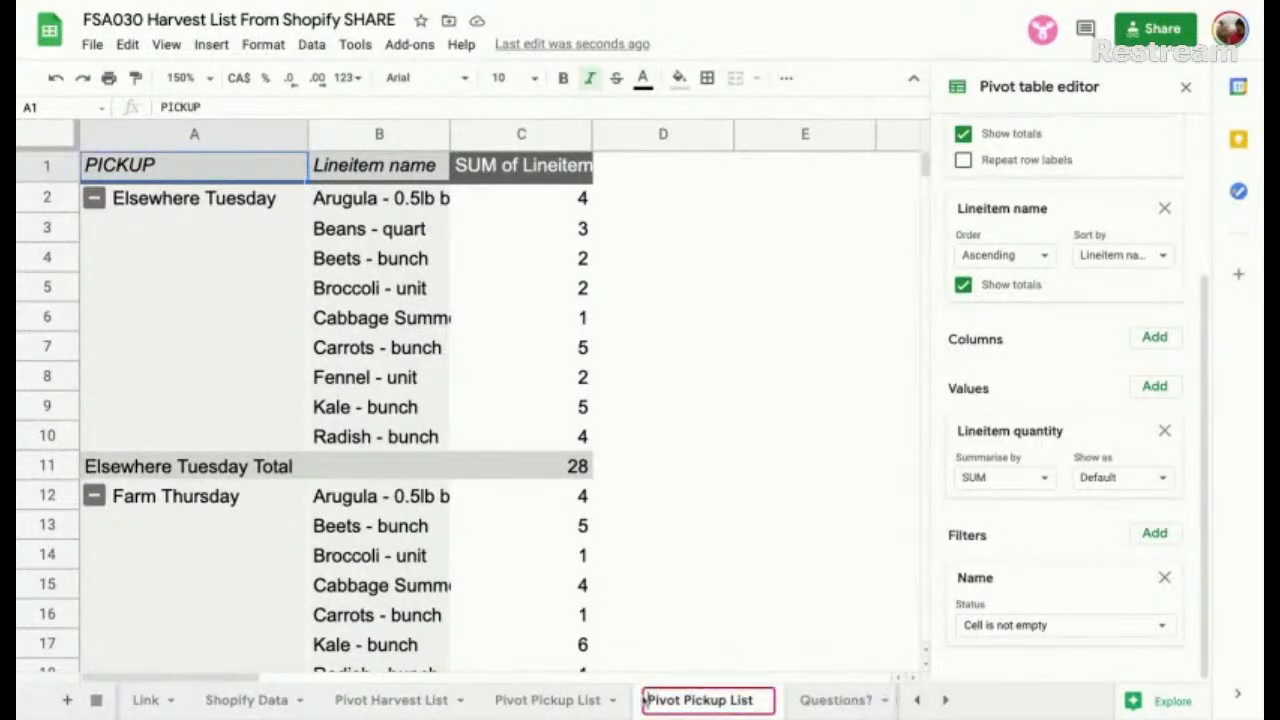
pyautogui.moveTo(684, 700); pyautogui.dragTo(758, 702)
pyautogui.write('P')
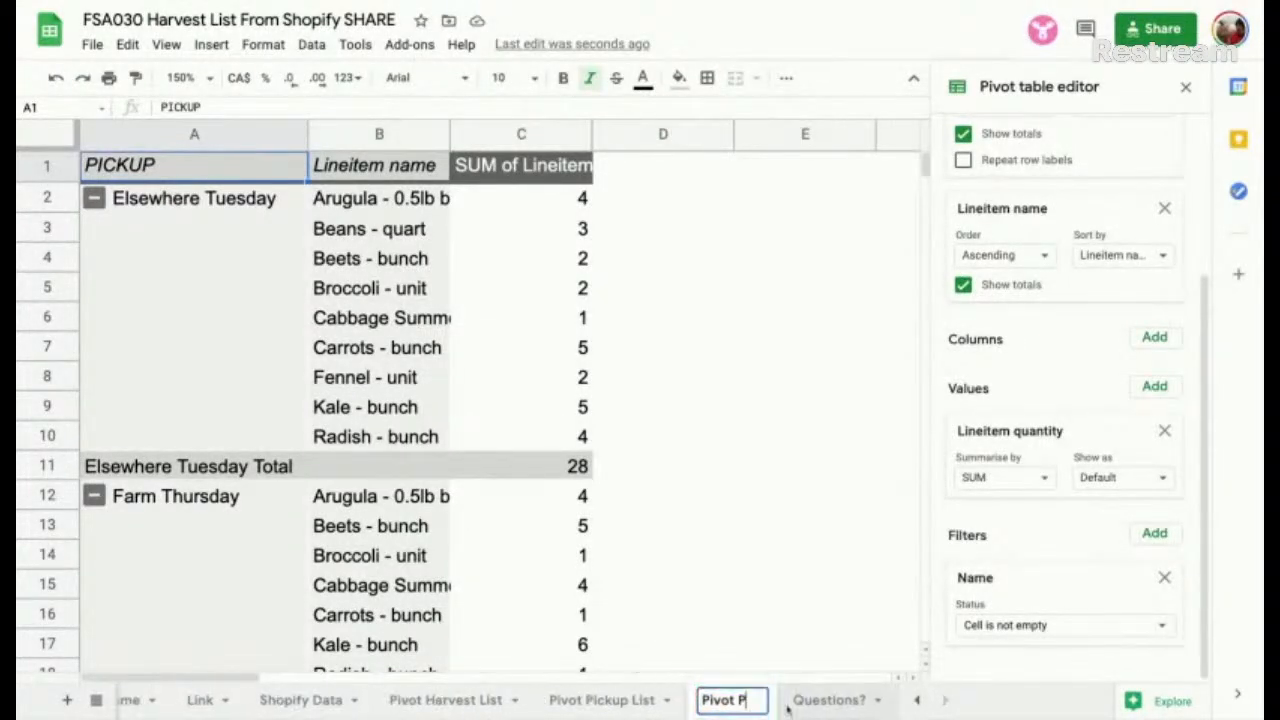
pyautogui.write('ayment Pending')
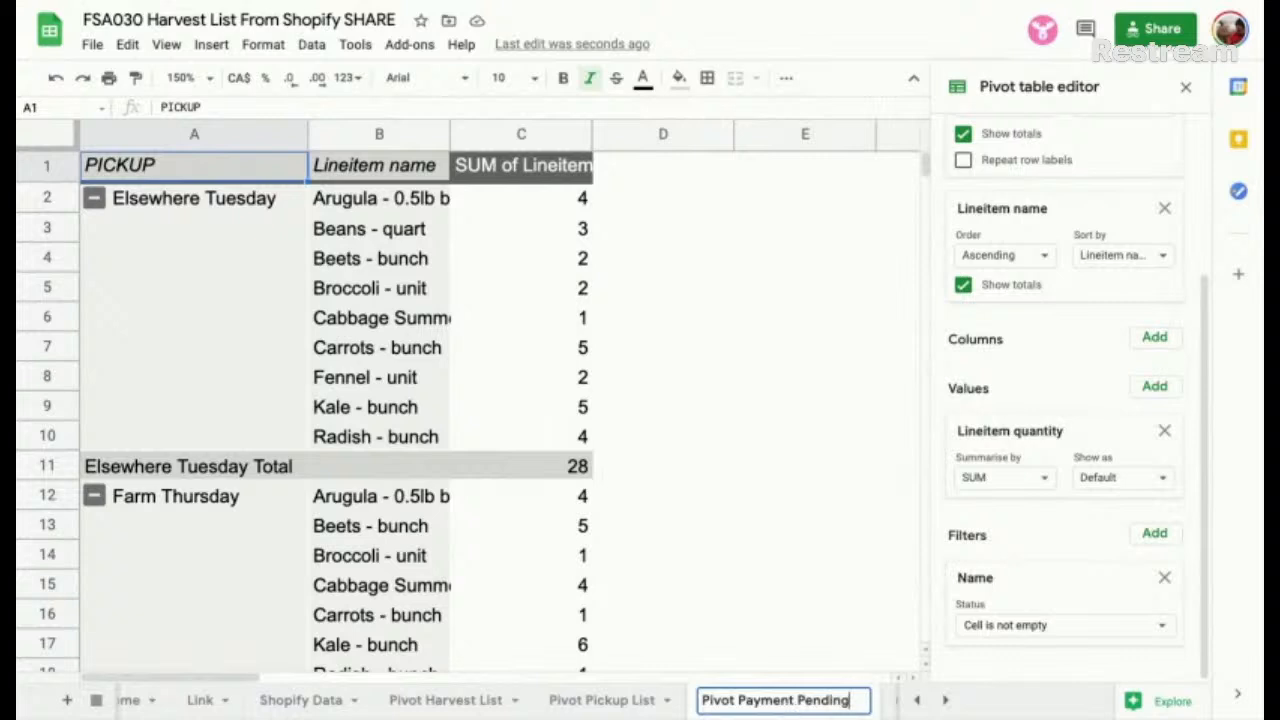
pyautogui.click(752, 420)
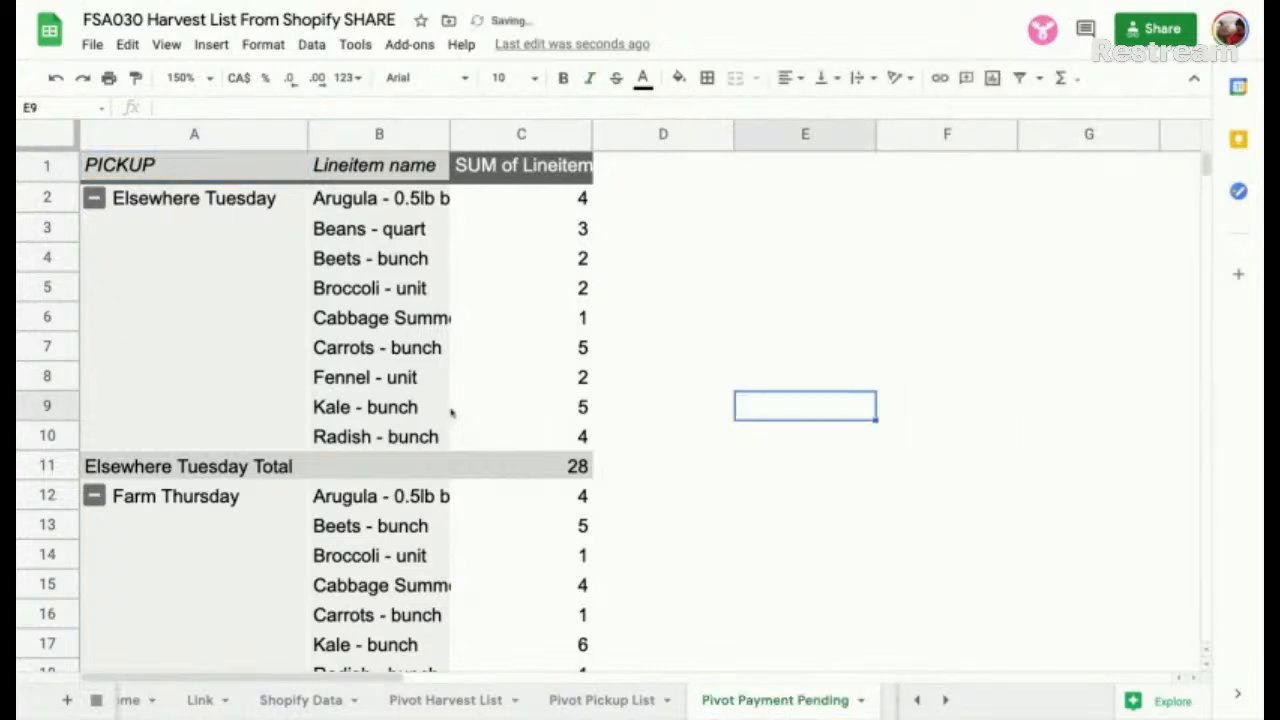
# Step: Remove the Lineitem name row group and Lineitem quantity value from the Pivot Payment Pending pivot table, and add Name as a row group
pyautogui.click(423, 390)
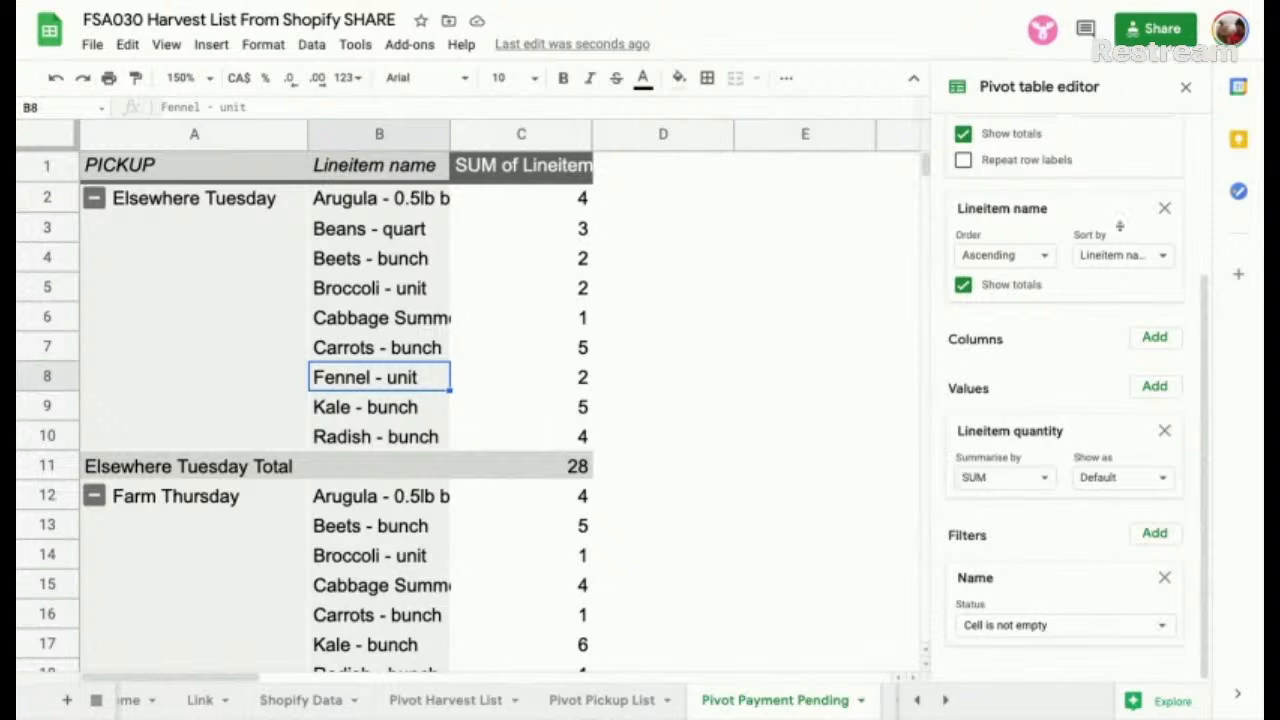
pyautogui.scroll(2, 1147, 258)
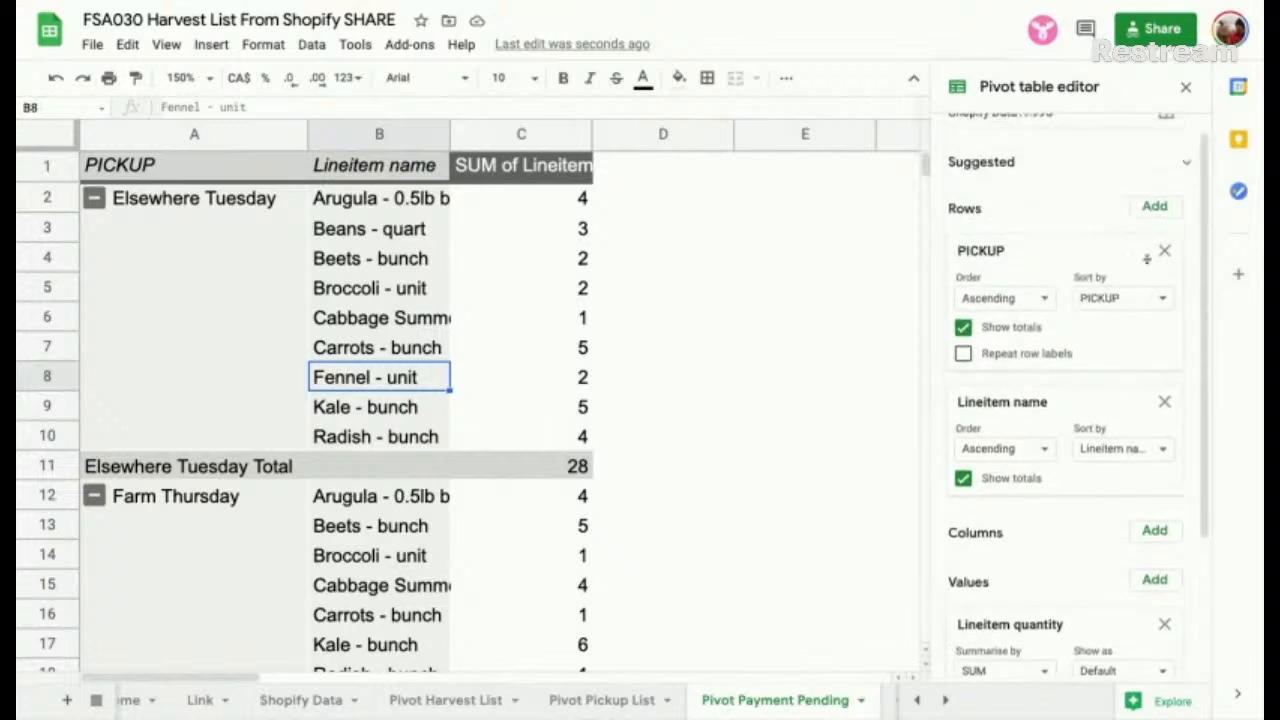
pyautogui.click(200, 216)
pyautogui.click(1164, 402)
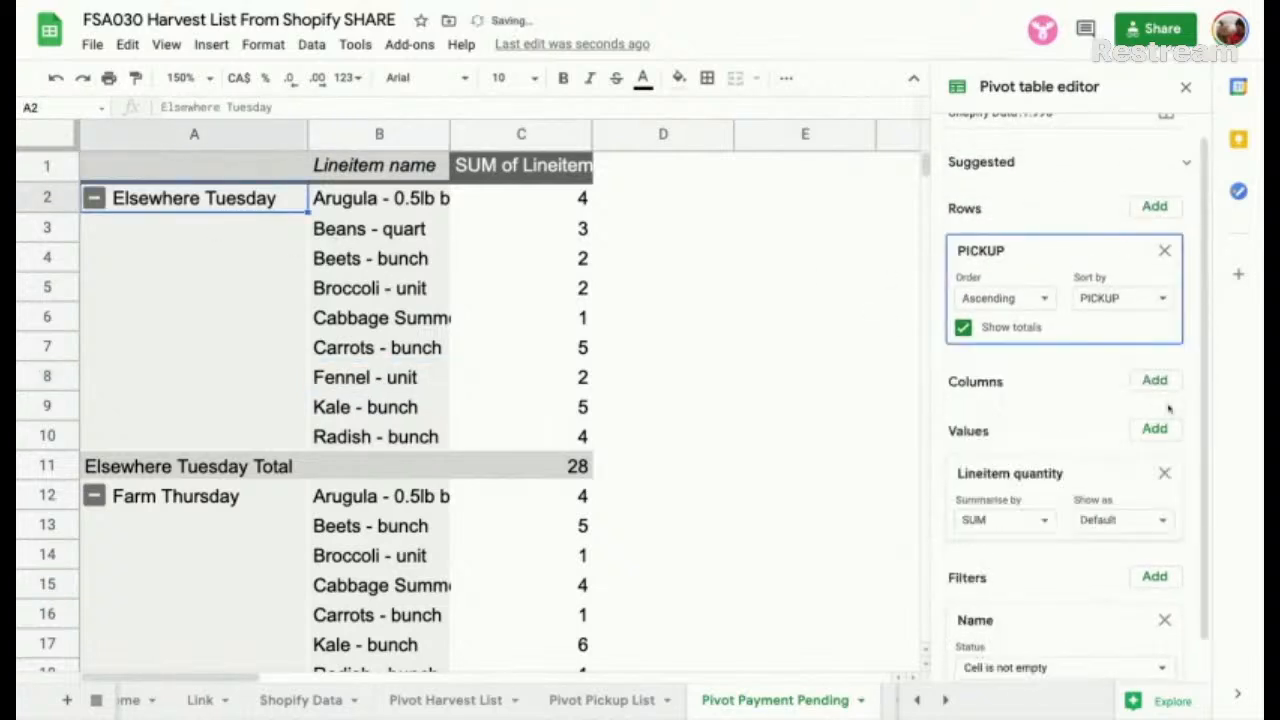
pyautogui.click(1165, 473)
pyautogui.click(1165, 234)
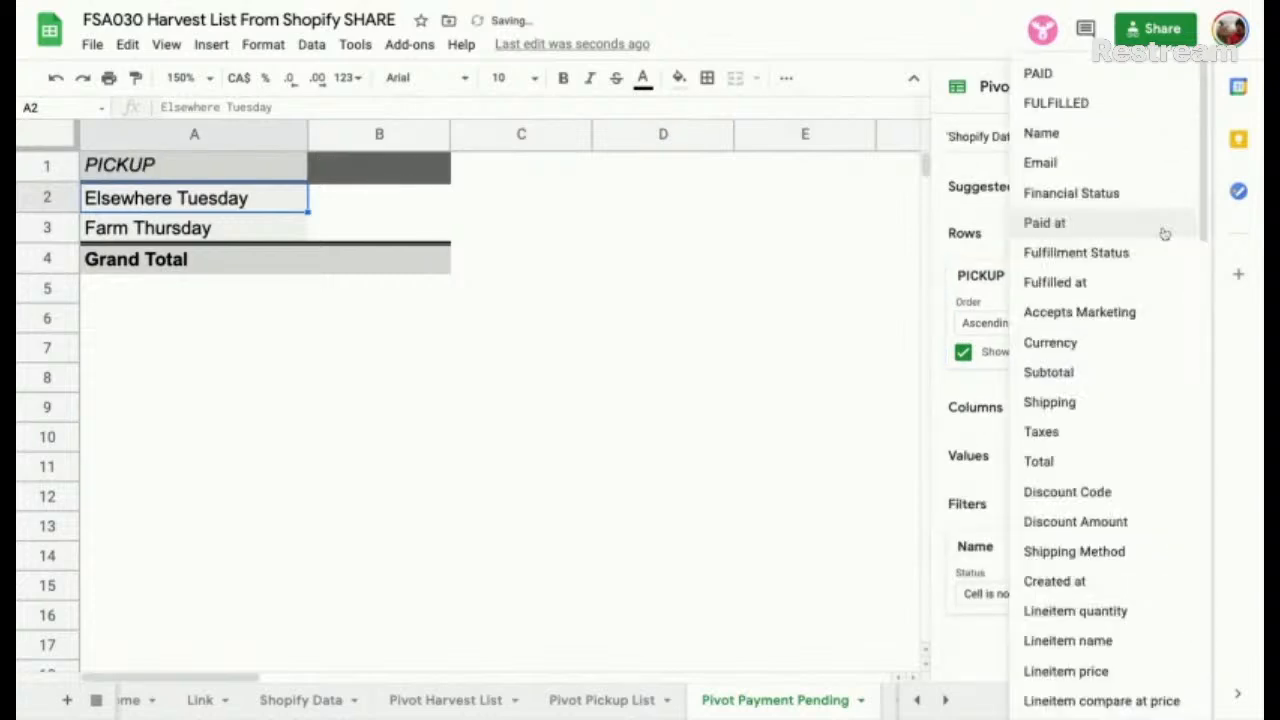
pyautogui.click(1080, 134)
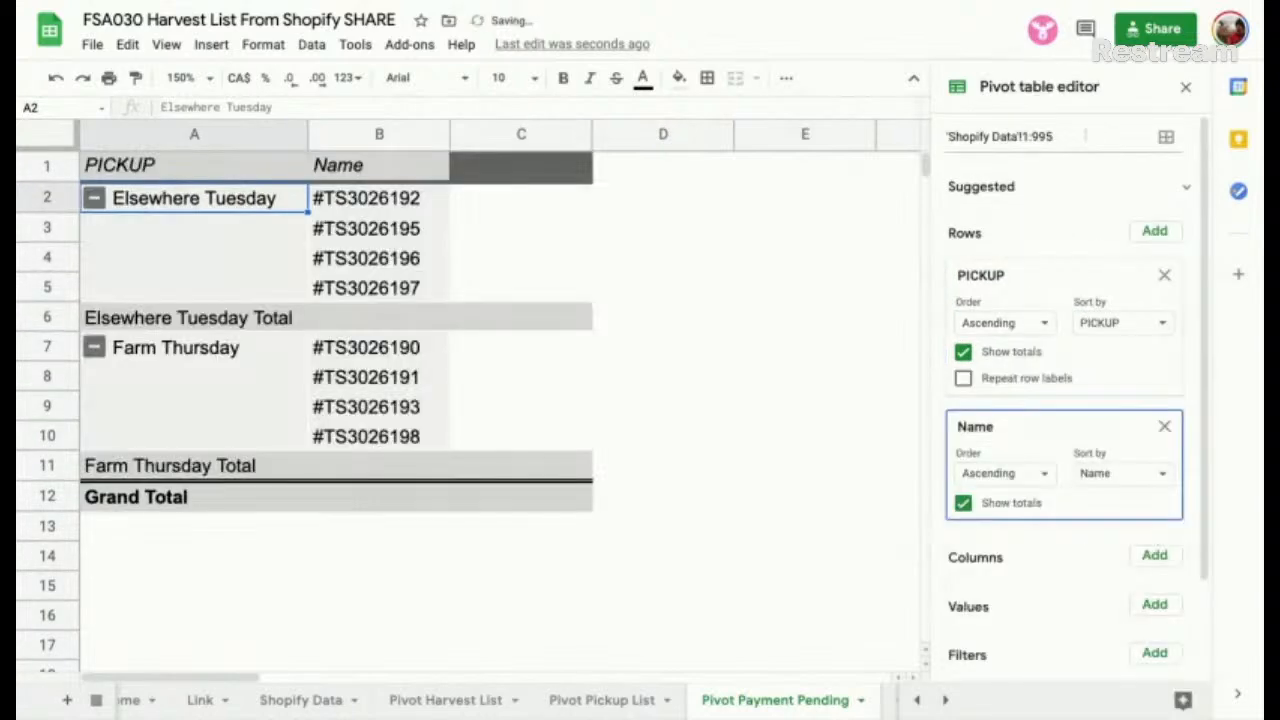
pyautogui.click(1155, 231)
pyautogui.click(1154, 223)
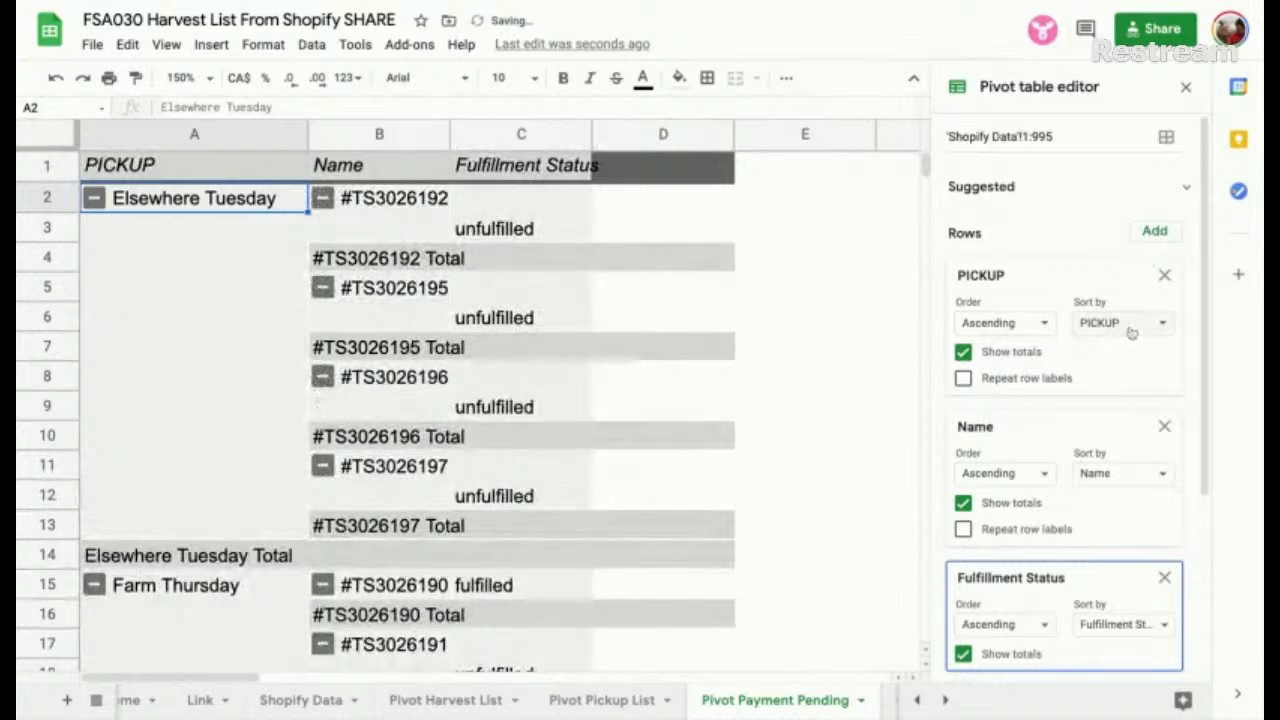
pyautogui.click(1164, 577)
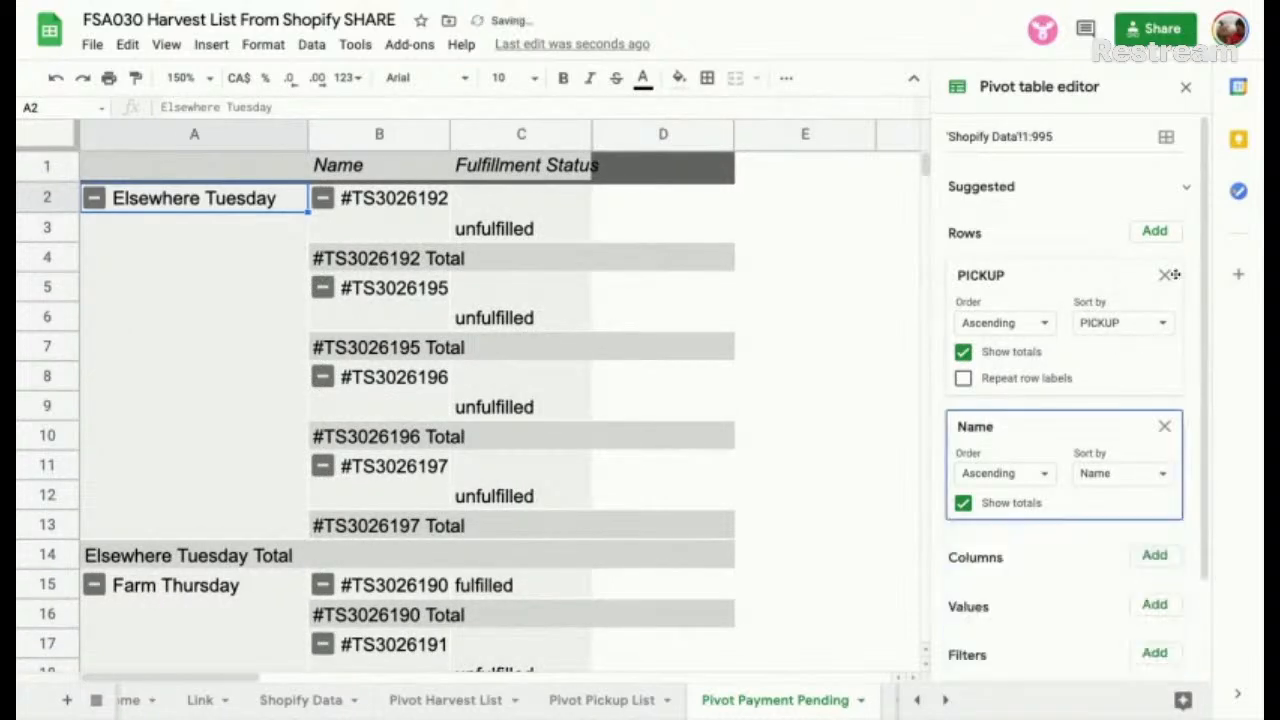
# Step: Add Billing Name as a row group and place it between PICKUP and Name
pyautogui.click(1154, 231)
pyautogui.scroll(-5, 1091, 480)
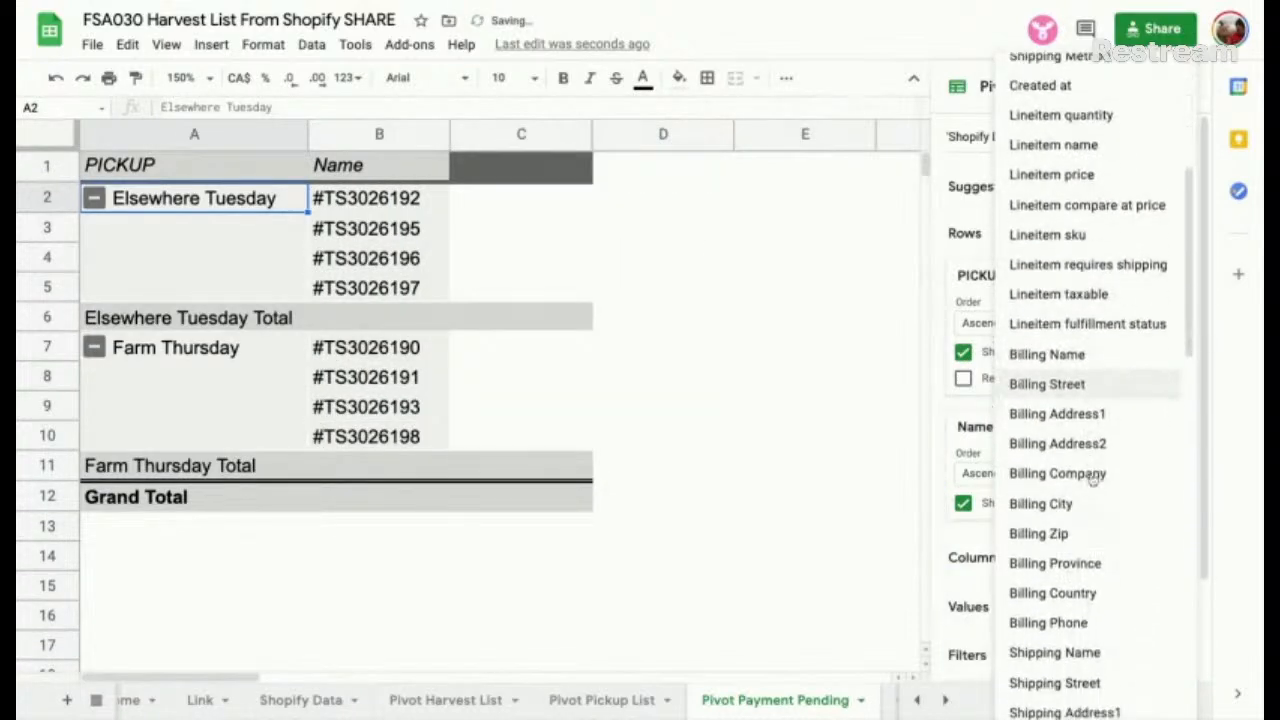
pyautogui.click(1112, 312)
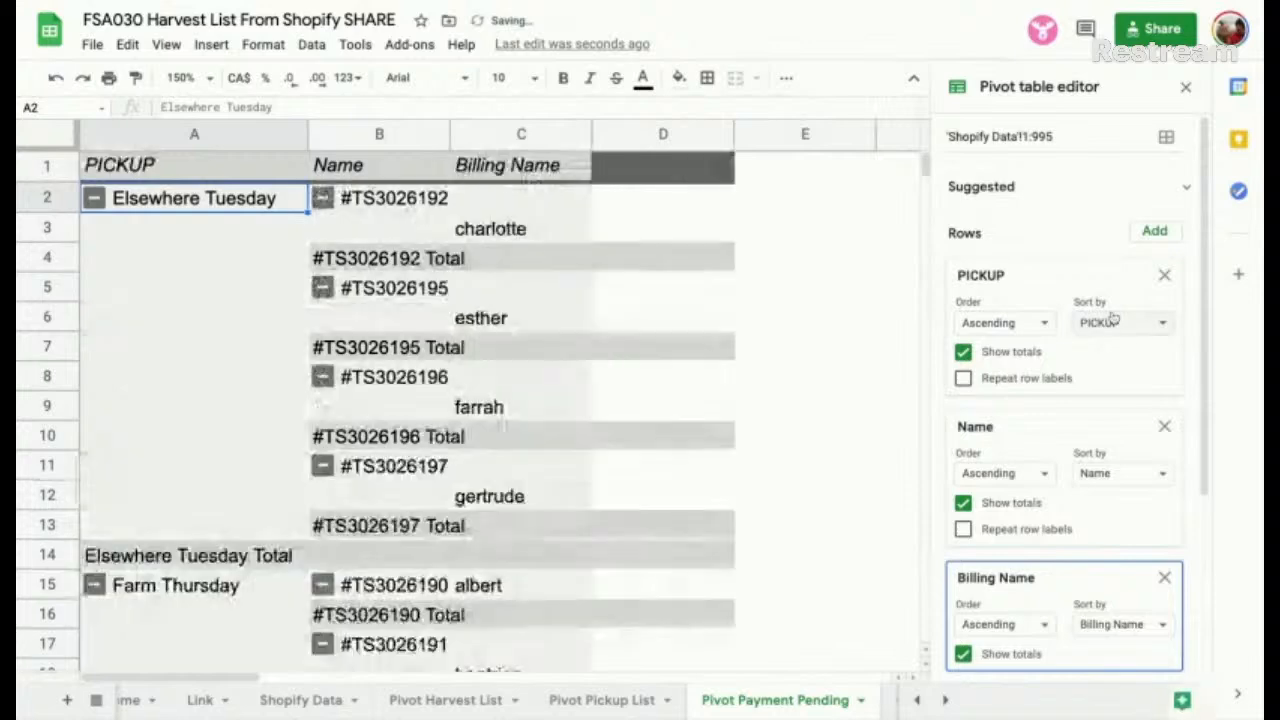
pyautogui.moveTo(1100, 570)
pyautogui.mouseDown()
pyautogui.moveTo(1096, 422)
pyautogui.moveTo(1066, 484)
pyautogui.mouseUp()
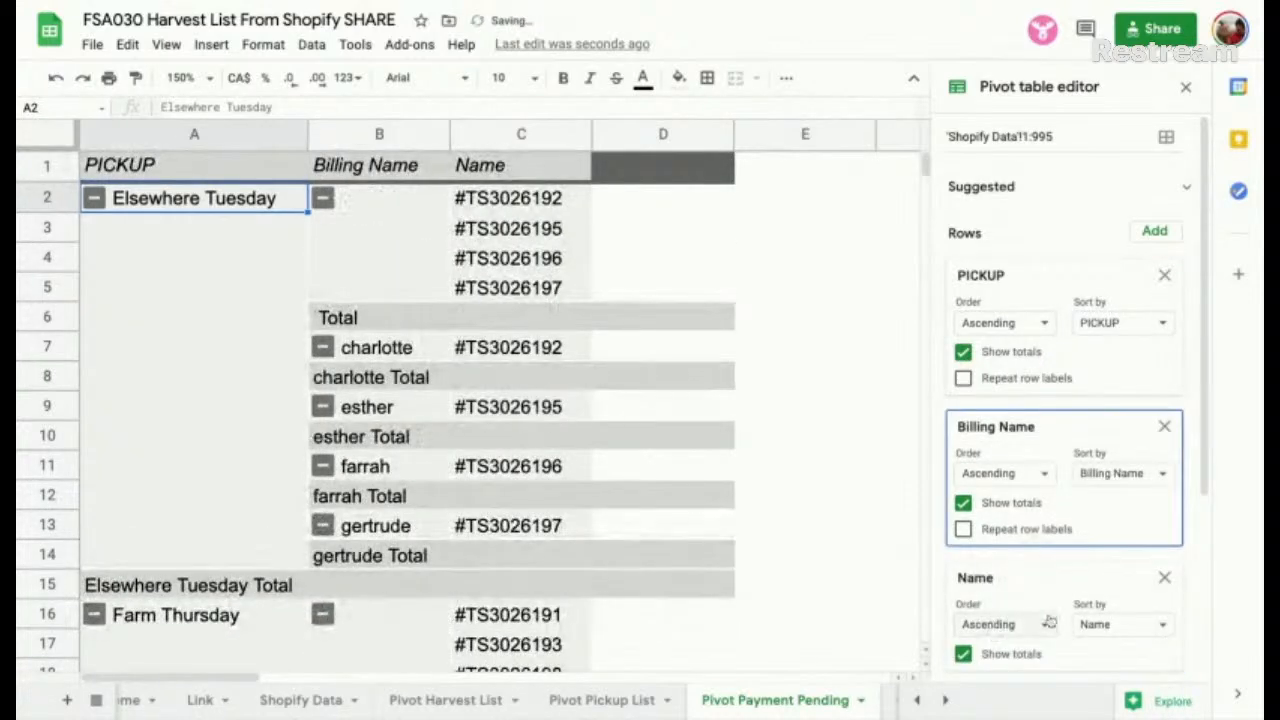
# Step: Turn off totals for the Billing Name and Name row groups in the Pivot Payment Pending pivot table
pyautogui.scroll(-2, 1043, 529)
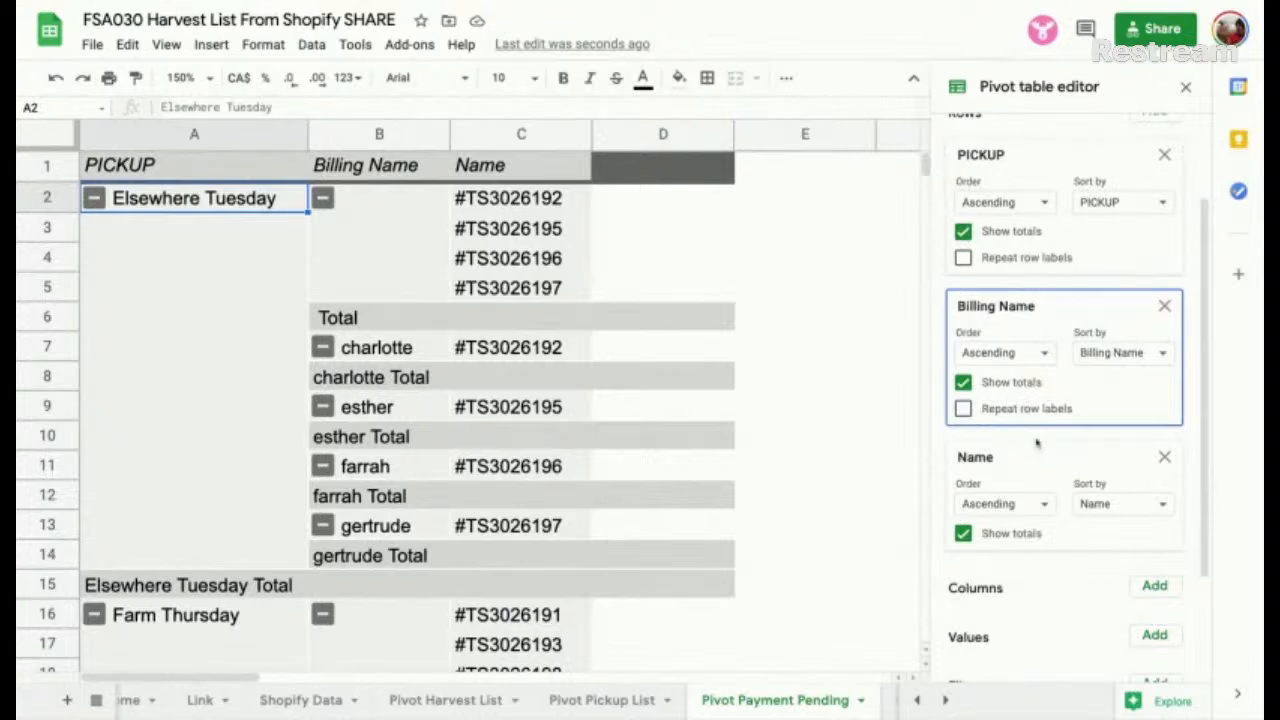
pyautogui.click(962, 382)
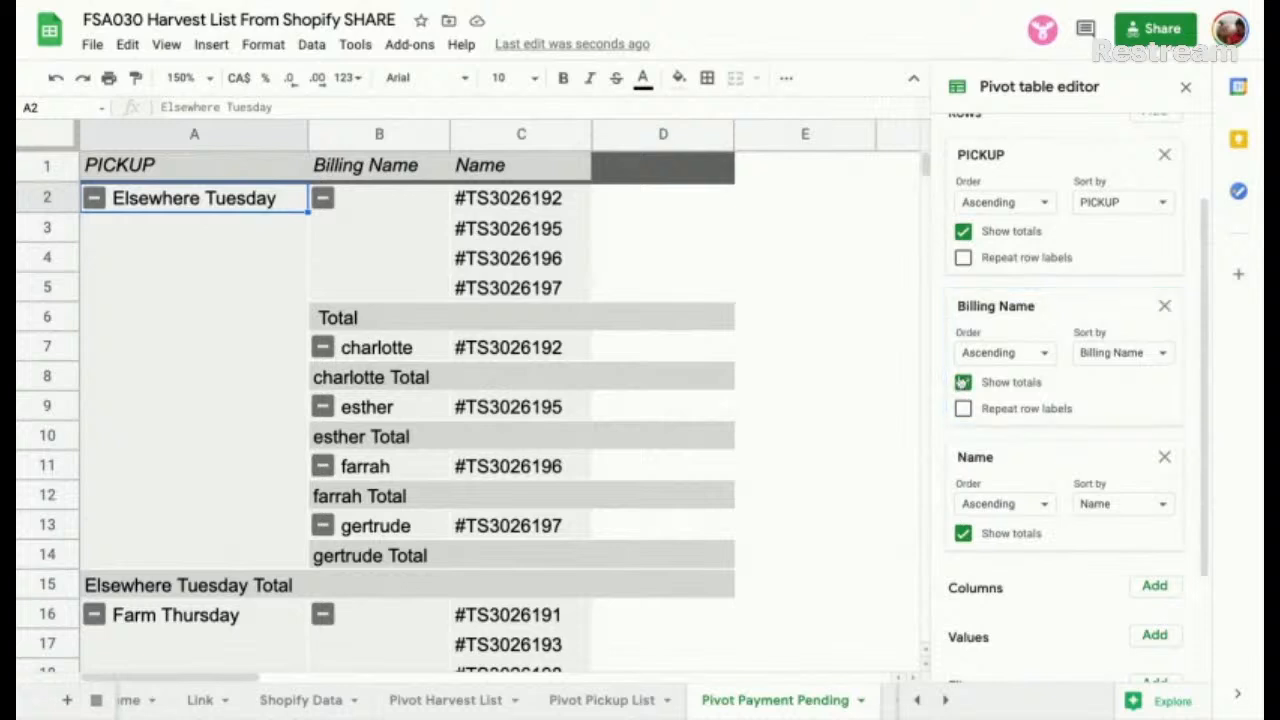
pyautogui.click(963, 533)
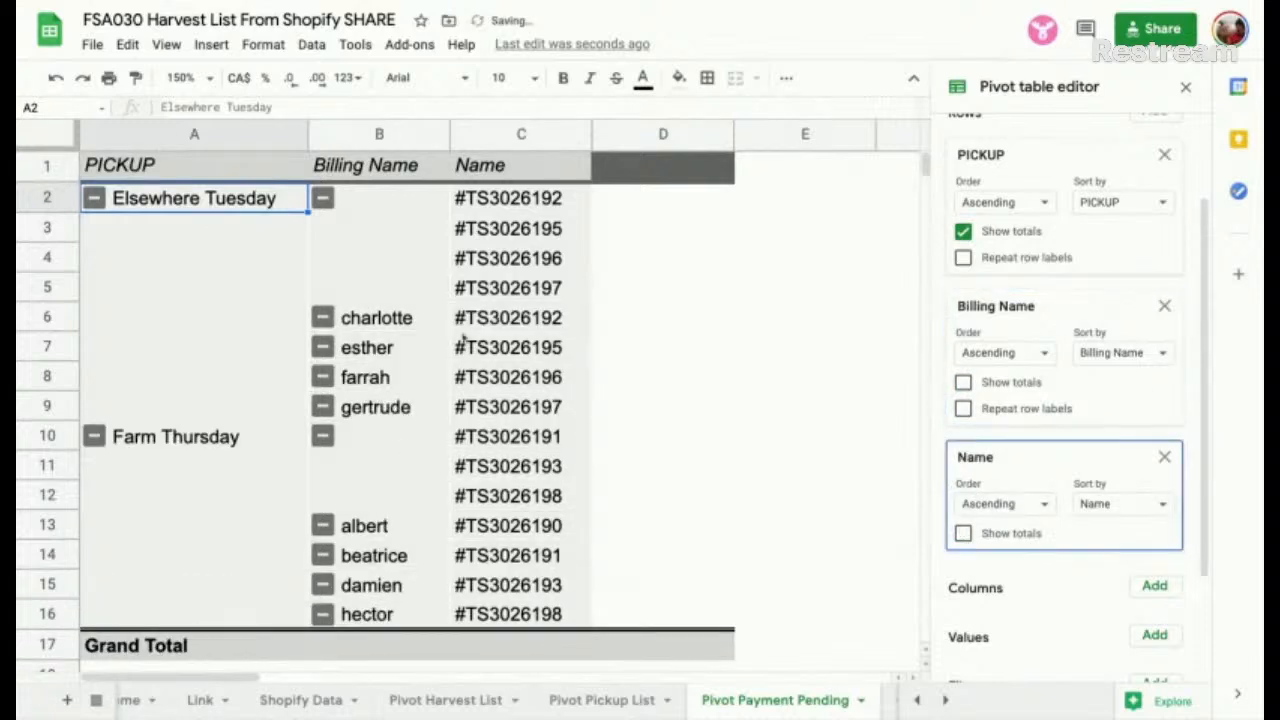
pyautogui.click(635, 356)
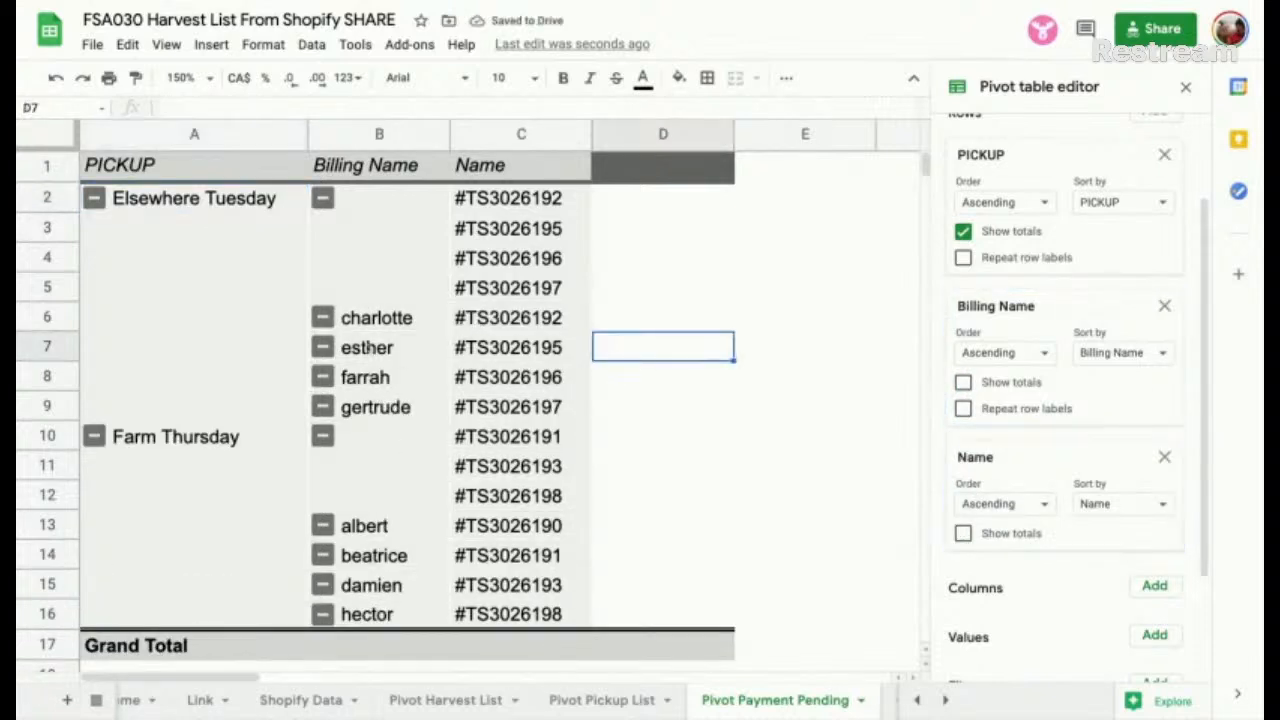
# Step: Examine the blank Billing Name entries in the pivot table and compare them with the Billing Name column in the Shopify Data sheet
pyautogui.click(356, 318)
pyautogui.moveTo(386, 197); pyautogui.dragTo(377, 407)
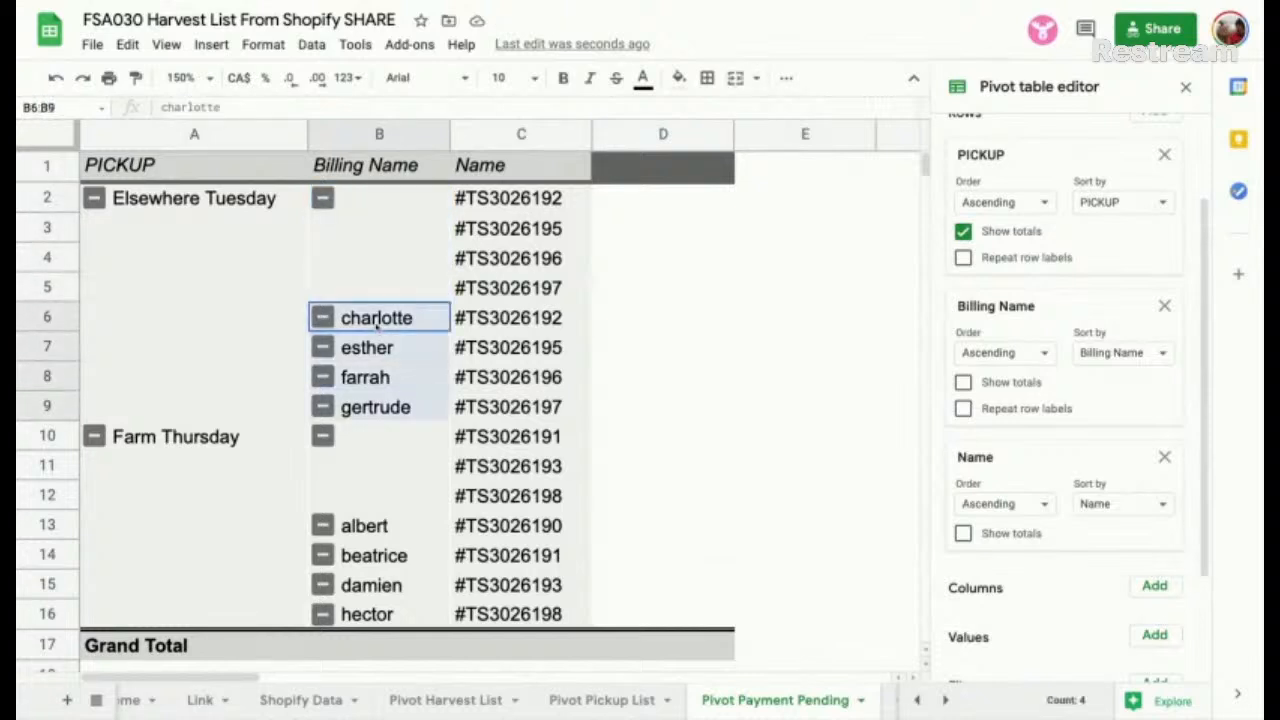
pyautogui.moveTo(393, 266); pyautogui.dragTo(392, 208)
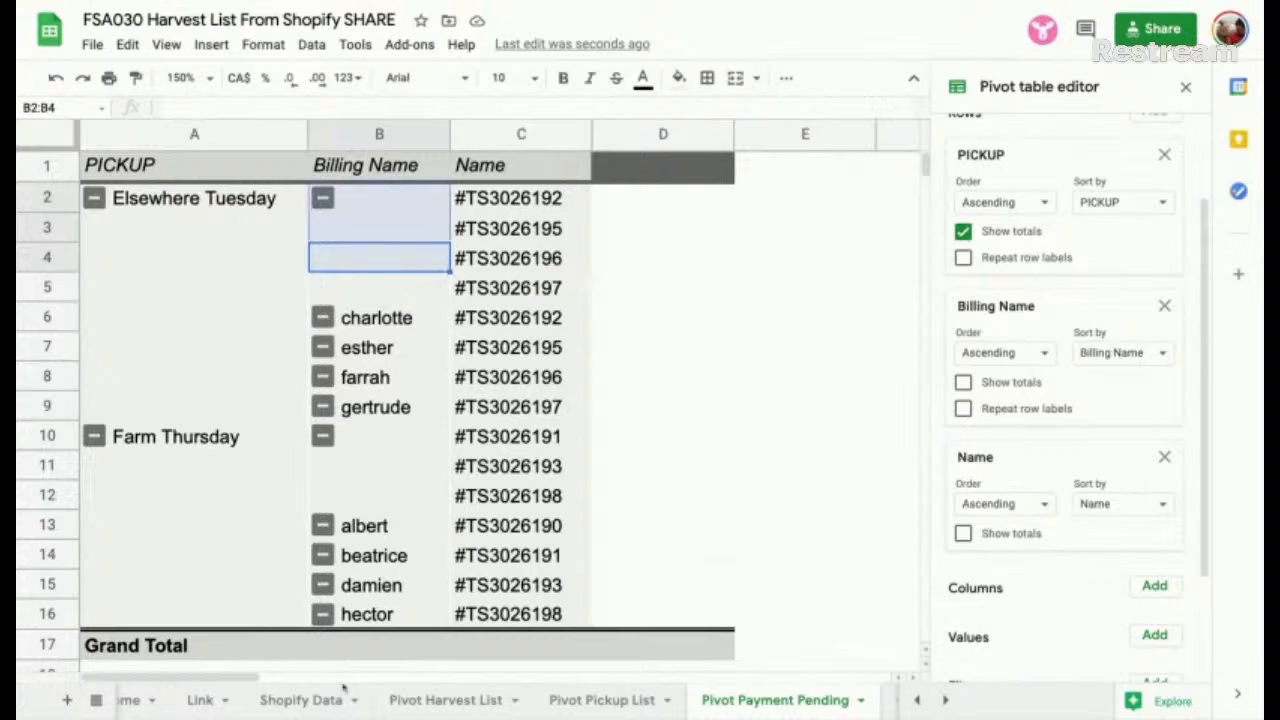
pyautogui.click(301, 700)
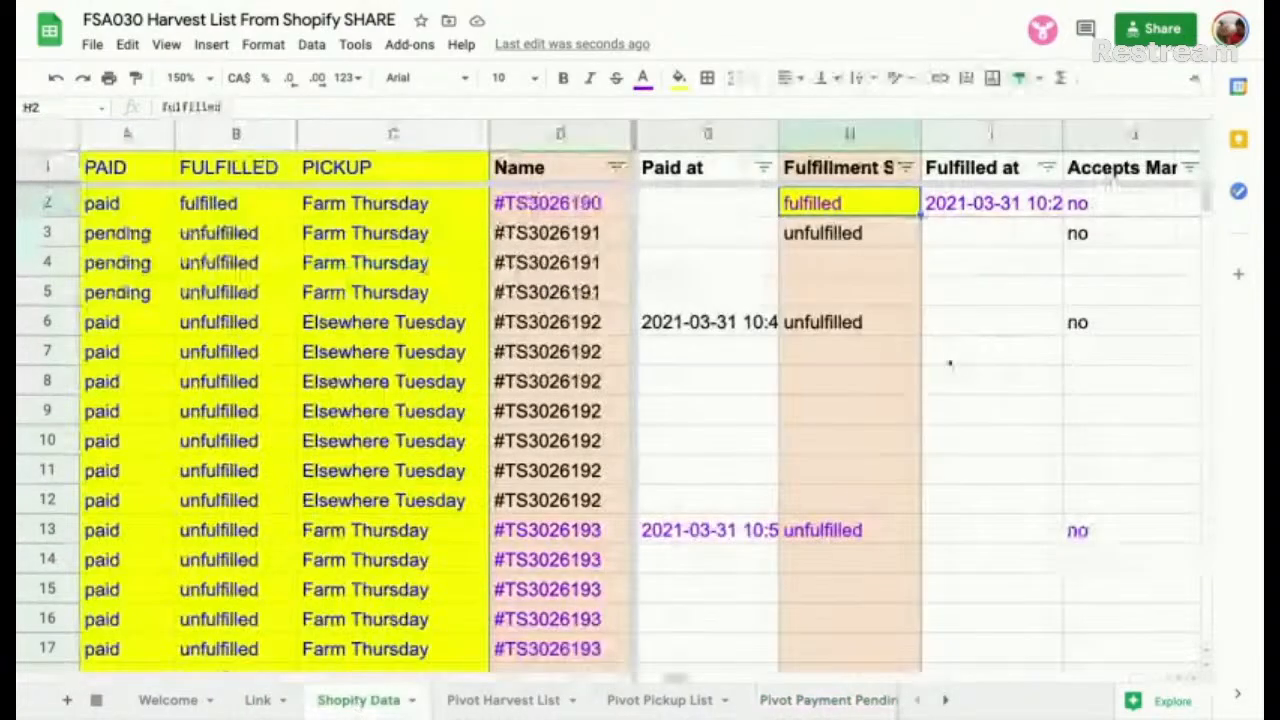
pyautogui.hscroll(15, 950, 363)
pyautogui.hscroll(-4, 950, 360)
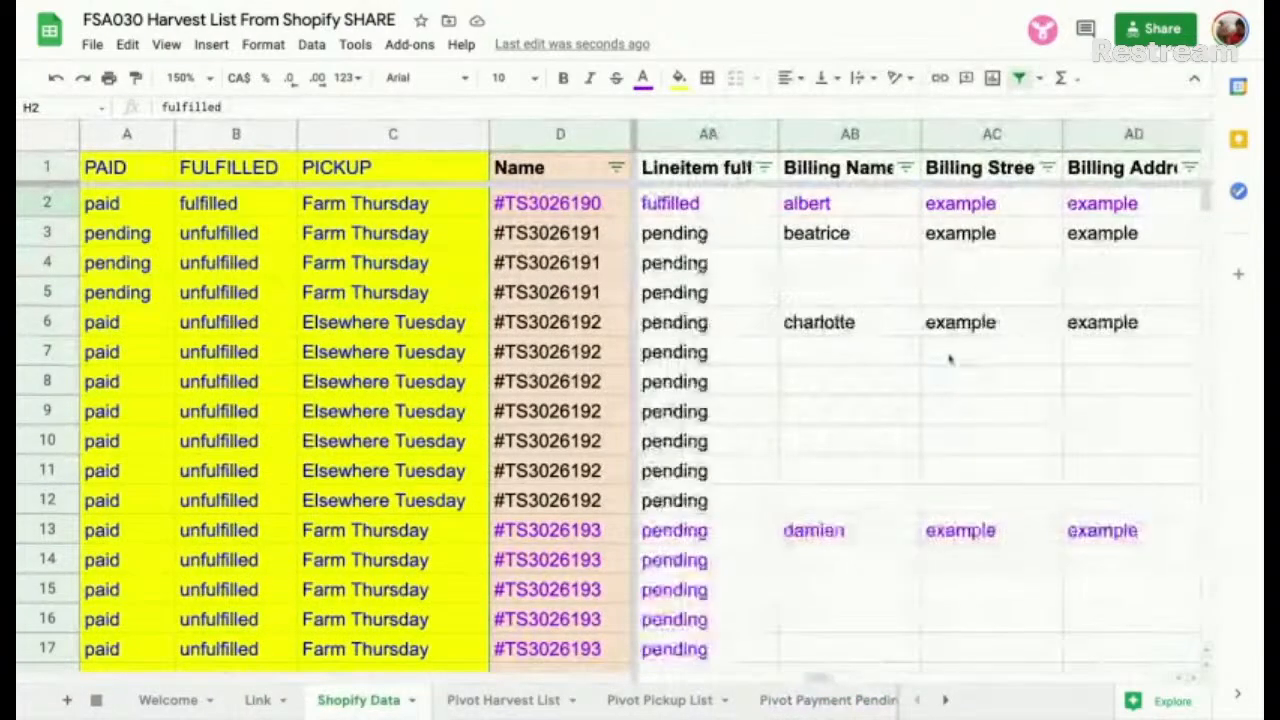
pyautogui.click(862, 292)
pyautogui.click(840, 262)
pyautogui.click(832, 291)
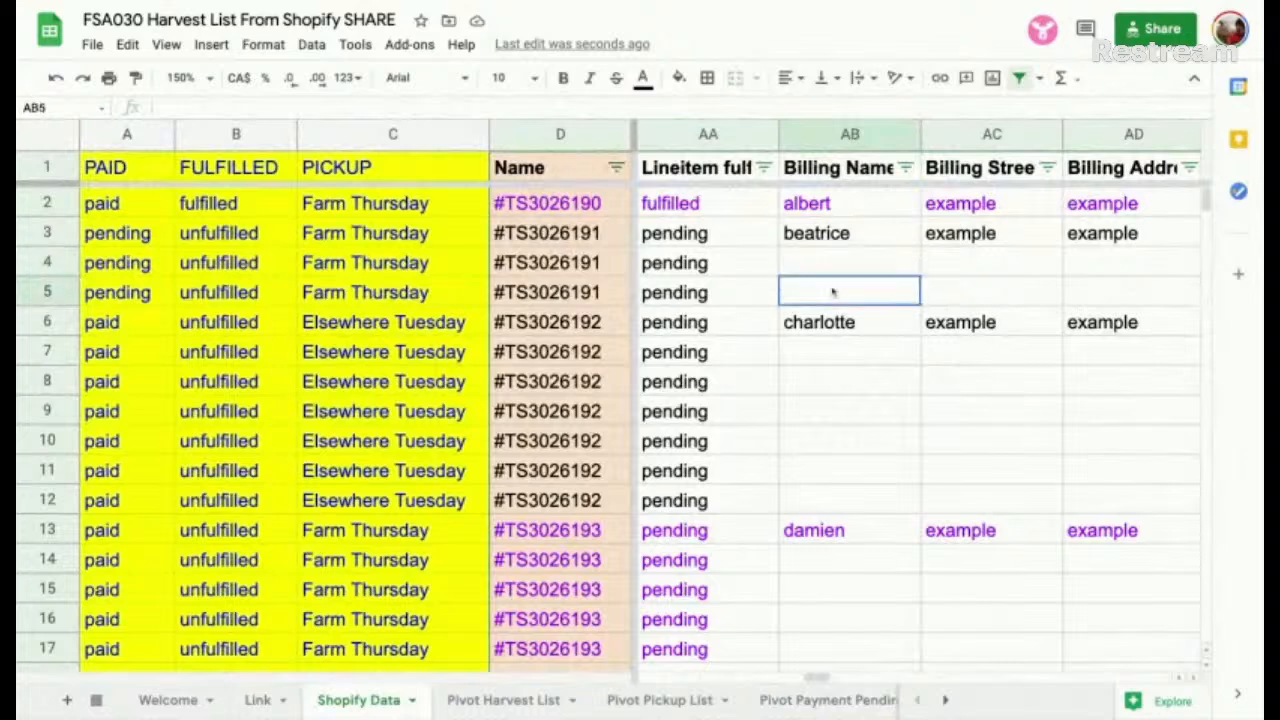
pyautogui.click(835, 268)
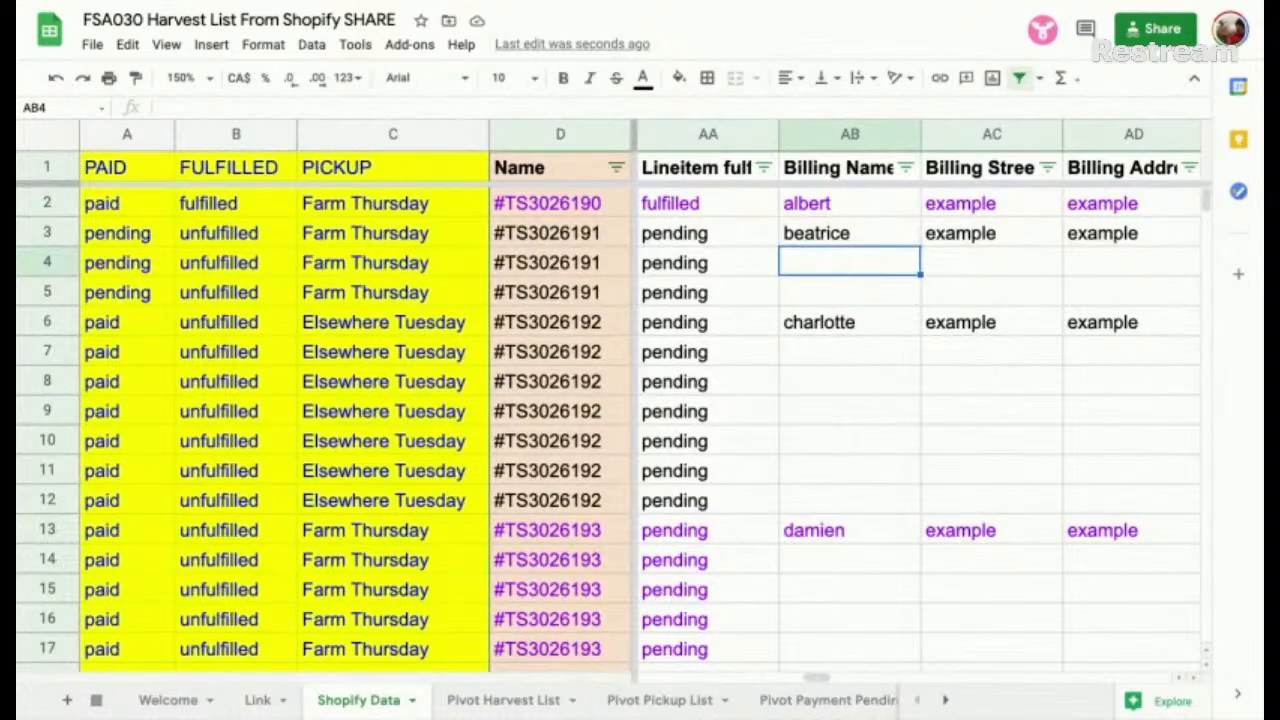
# Step: Filter the Pivot Payment Pending pivot table by Billing Name with the condition Is not empty
pyautogui.click(825, 700)
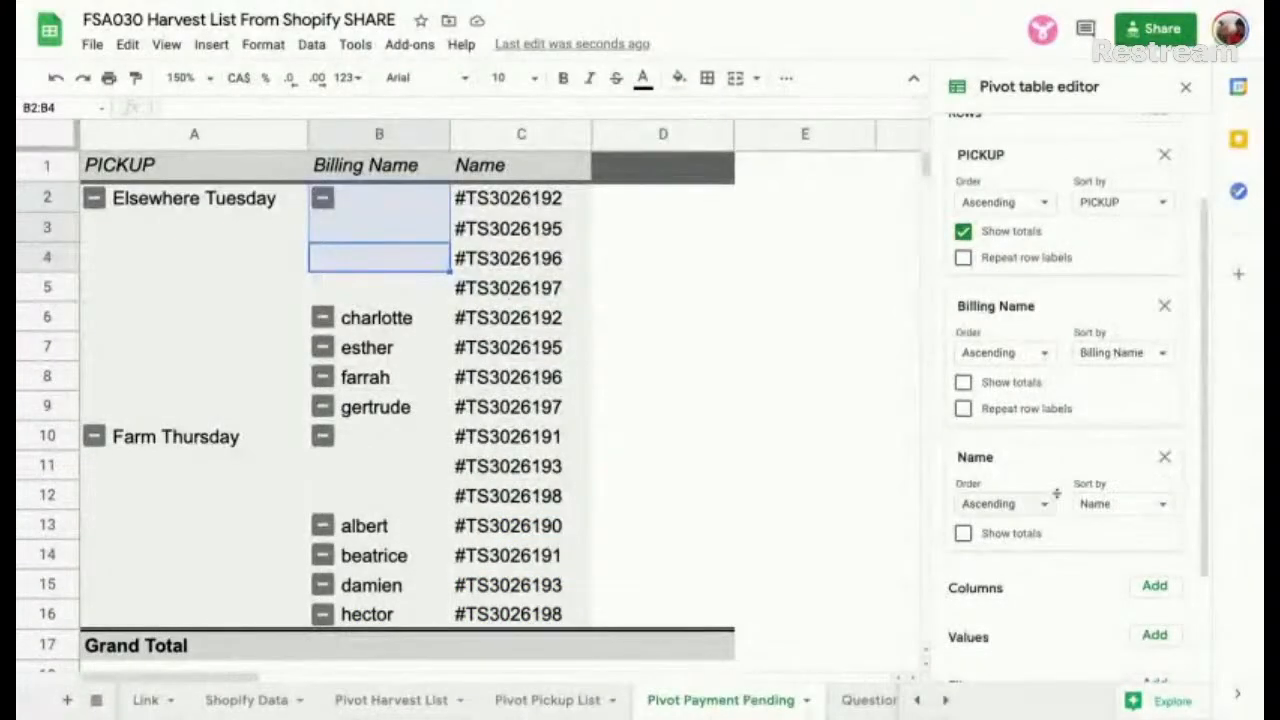
pyautogui.scroll(-3, 1003, 574)
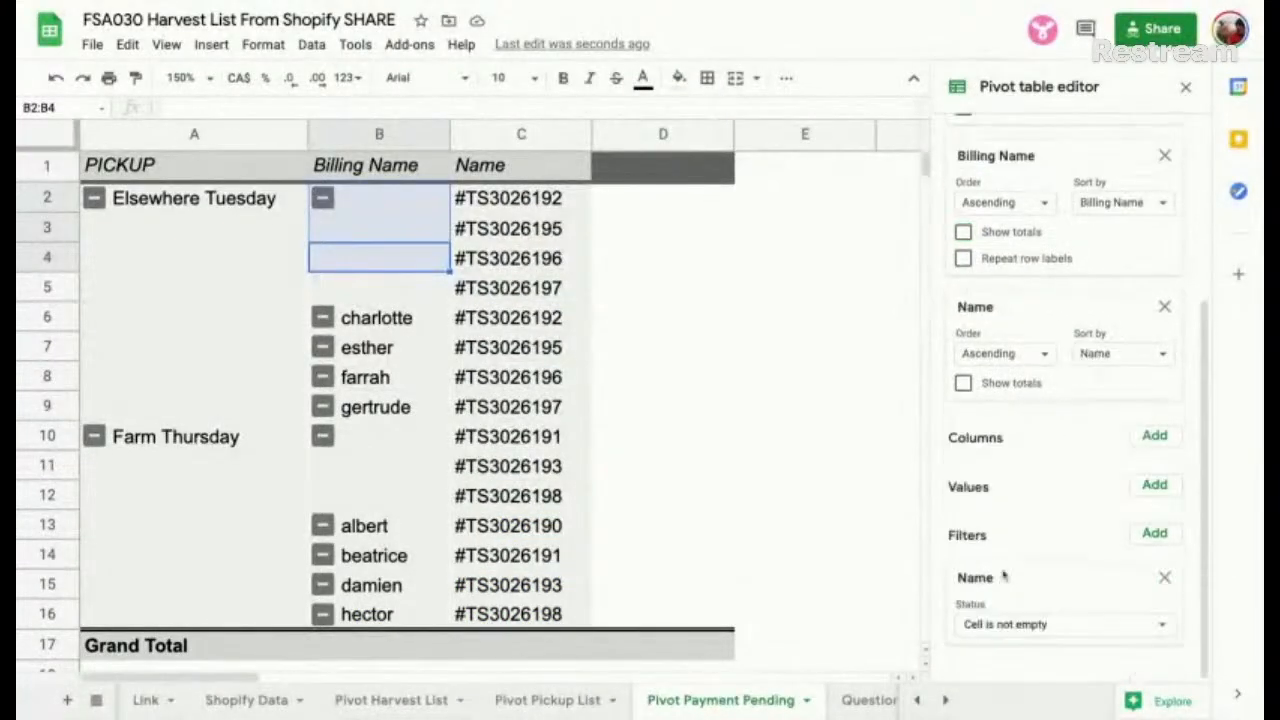
pyautogui.click(1148, 535)
pyautogui.scroll(-5, 1146, 537)
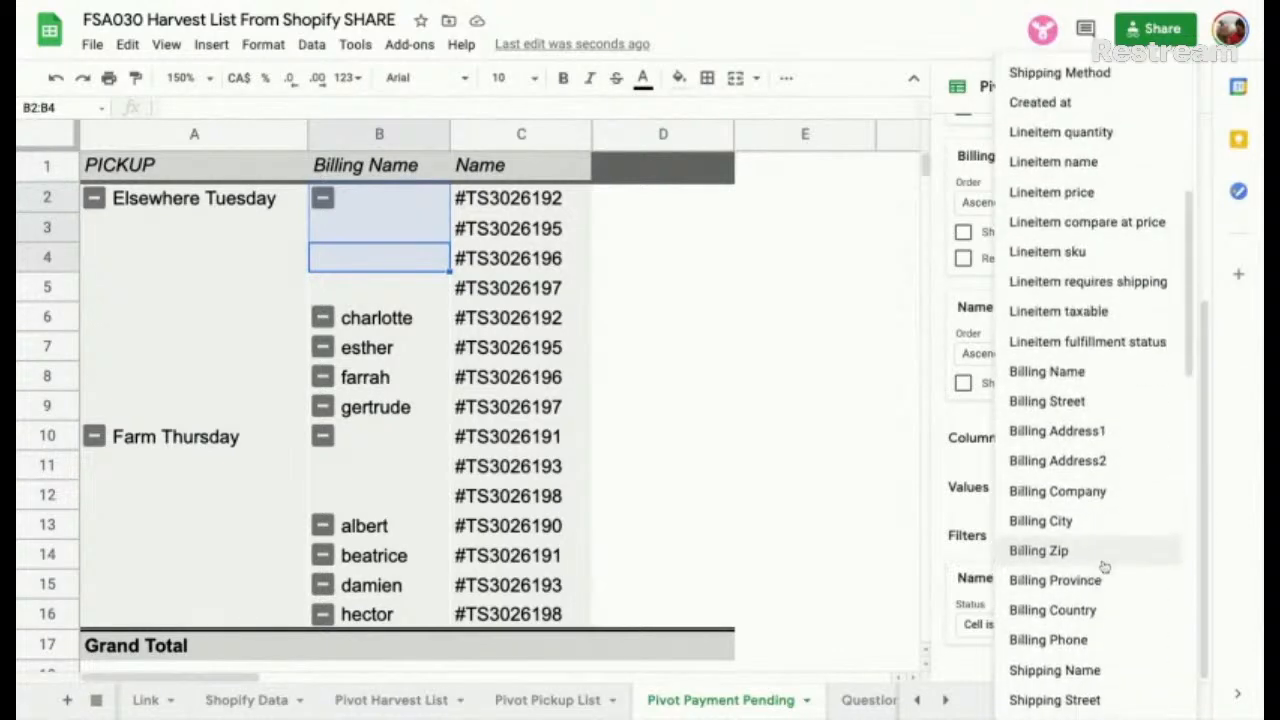
pyautogui.click(1077, 366)
pyautogui.click(1014, 661)
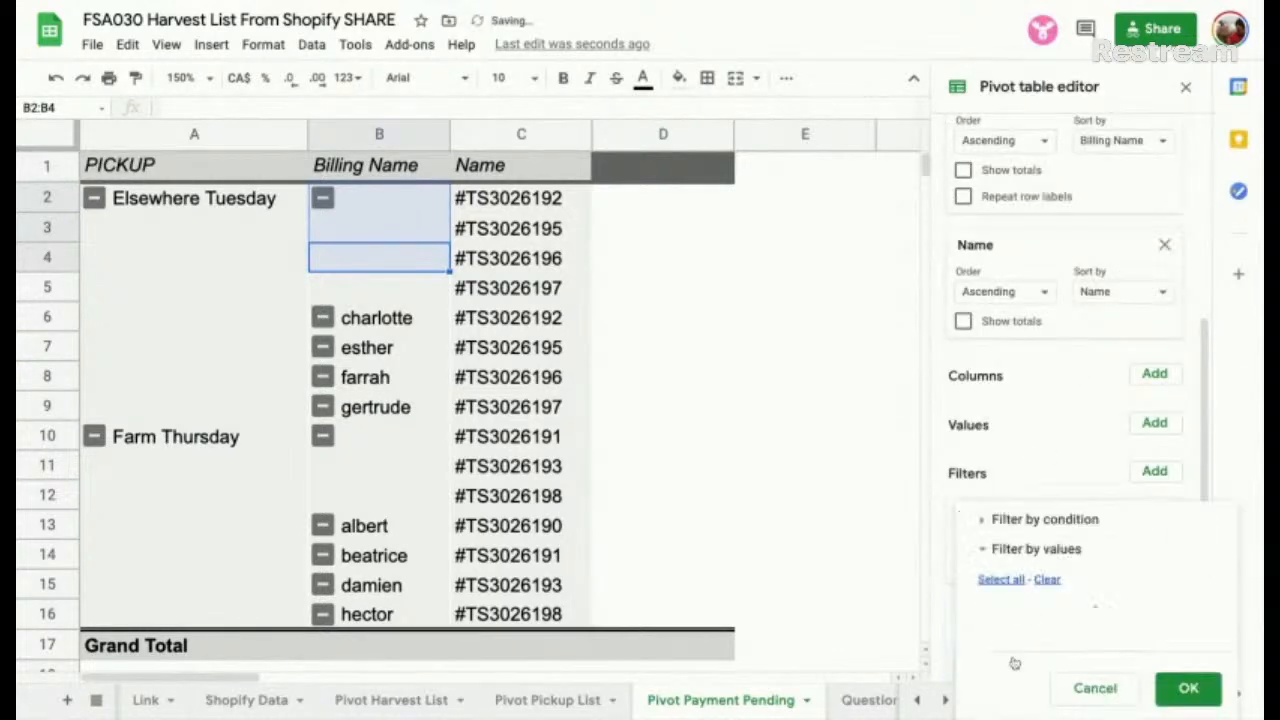
pyautogui.click(1040, 398)
pyautogui.click(1038, 398)
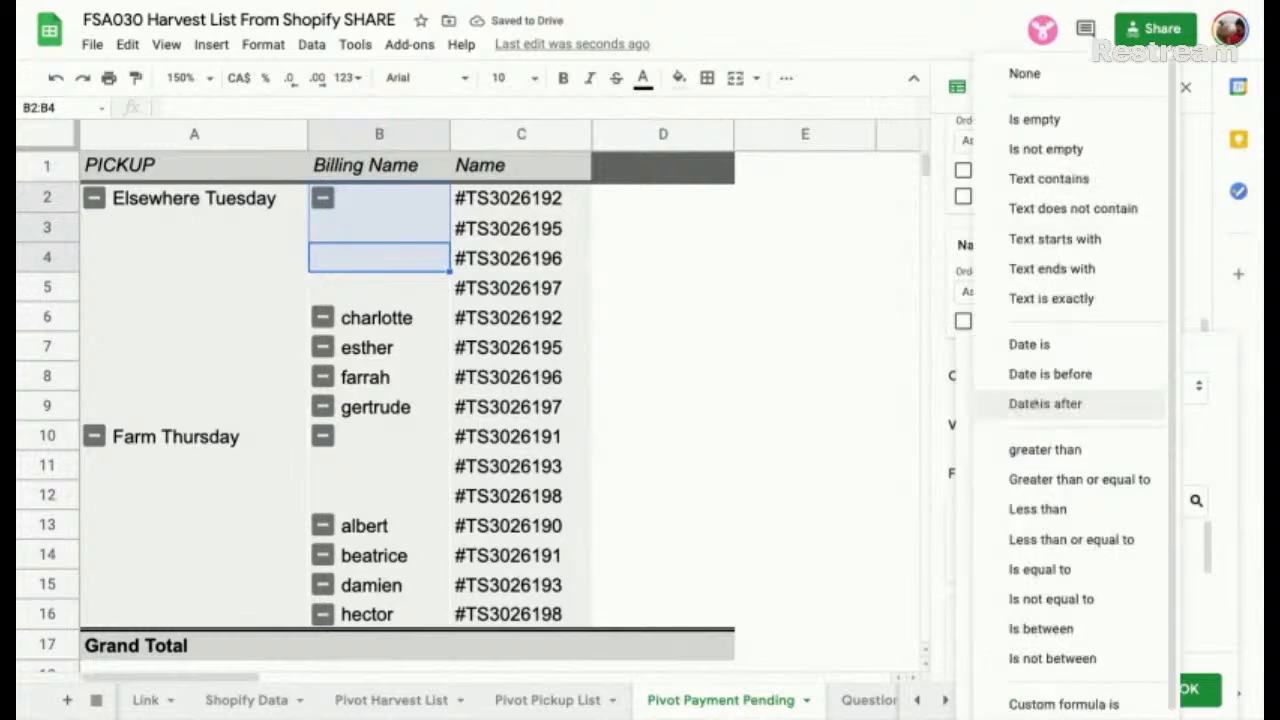
pyautogui.click(1036, 403)
pyautogui.click(1044, 358)
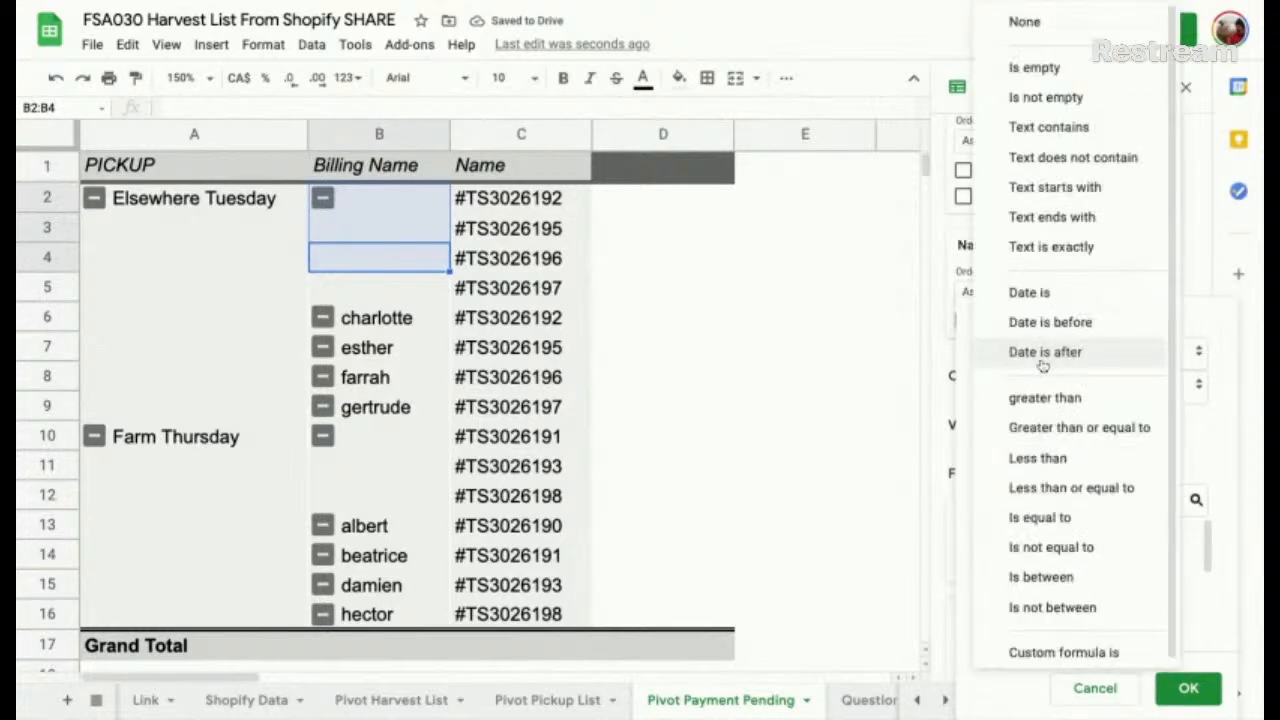
pyautogui.click(1076, 98)
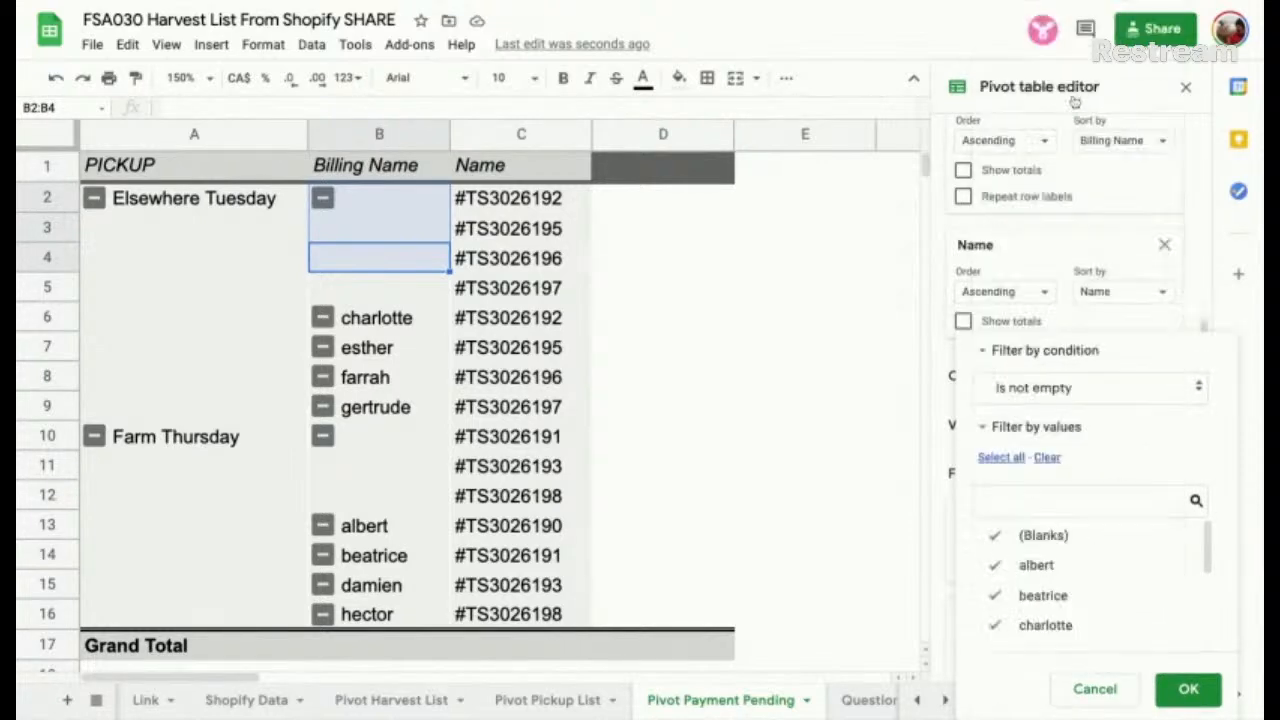
pyautogui.click(1188, 690)
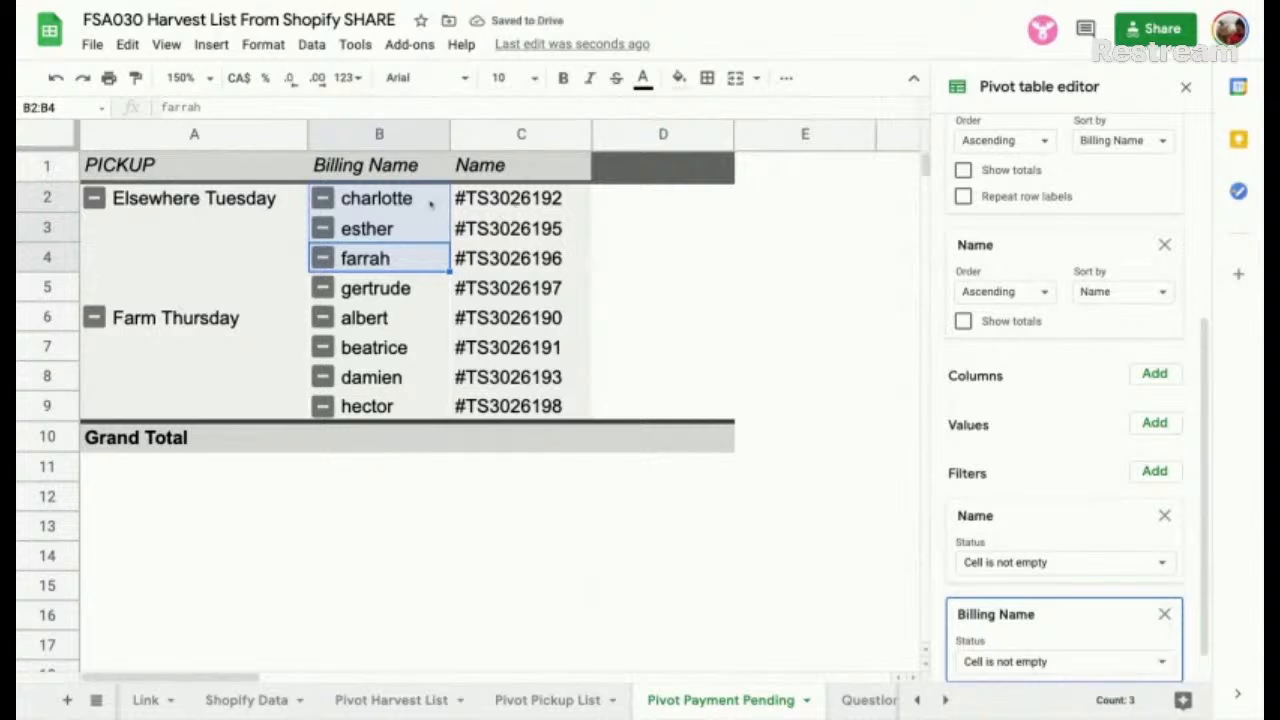
# Step: Add Outstanding Balance as a value in the Pivot Payment Pending pivot table
pyautogui.click(480, 205)
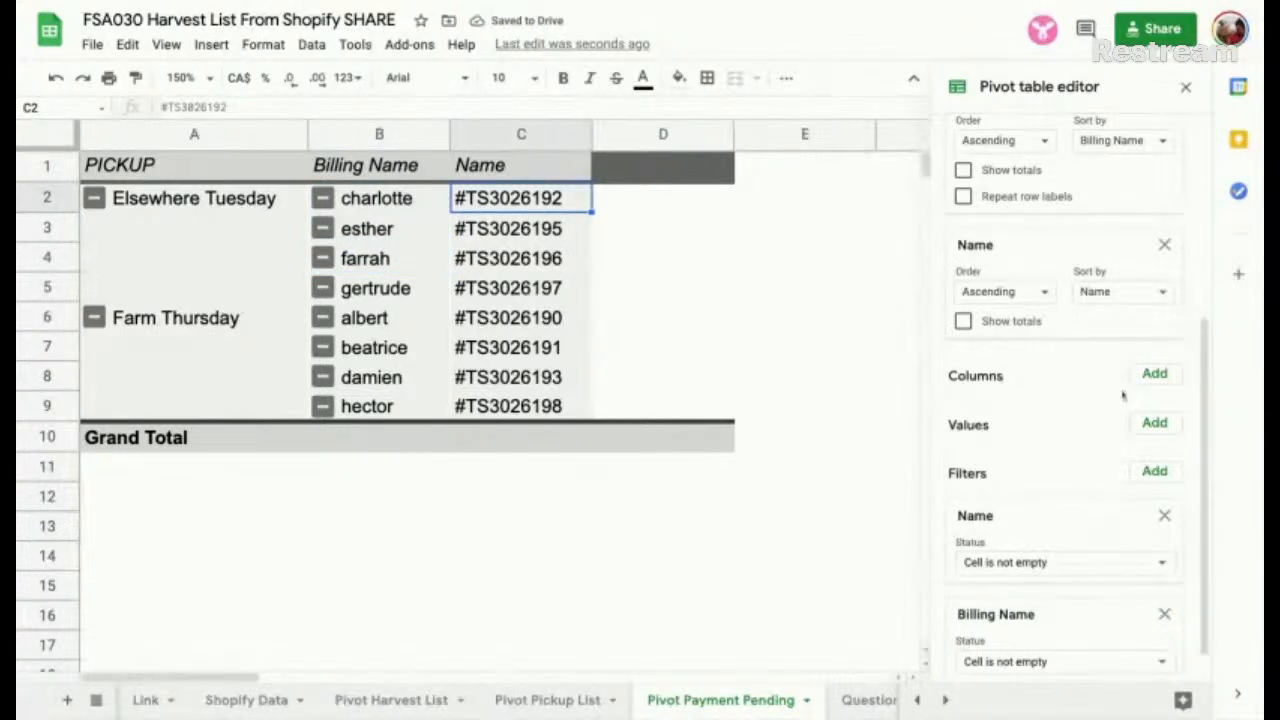
pyautogui.click(1155, 423)
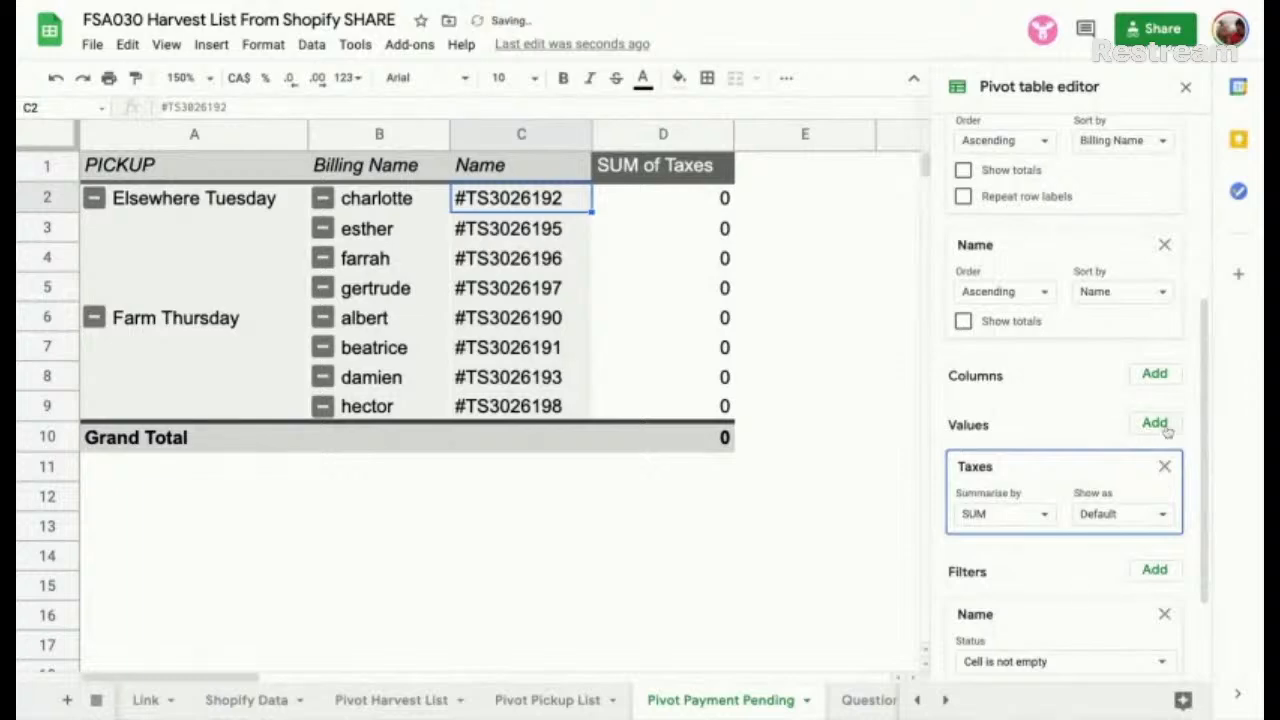
pyautogui.click(1165, 465)
pyautogui.click(1155, 423)
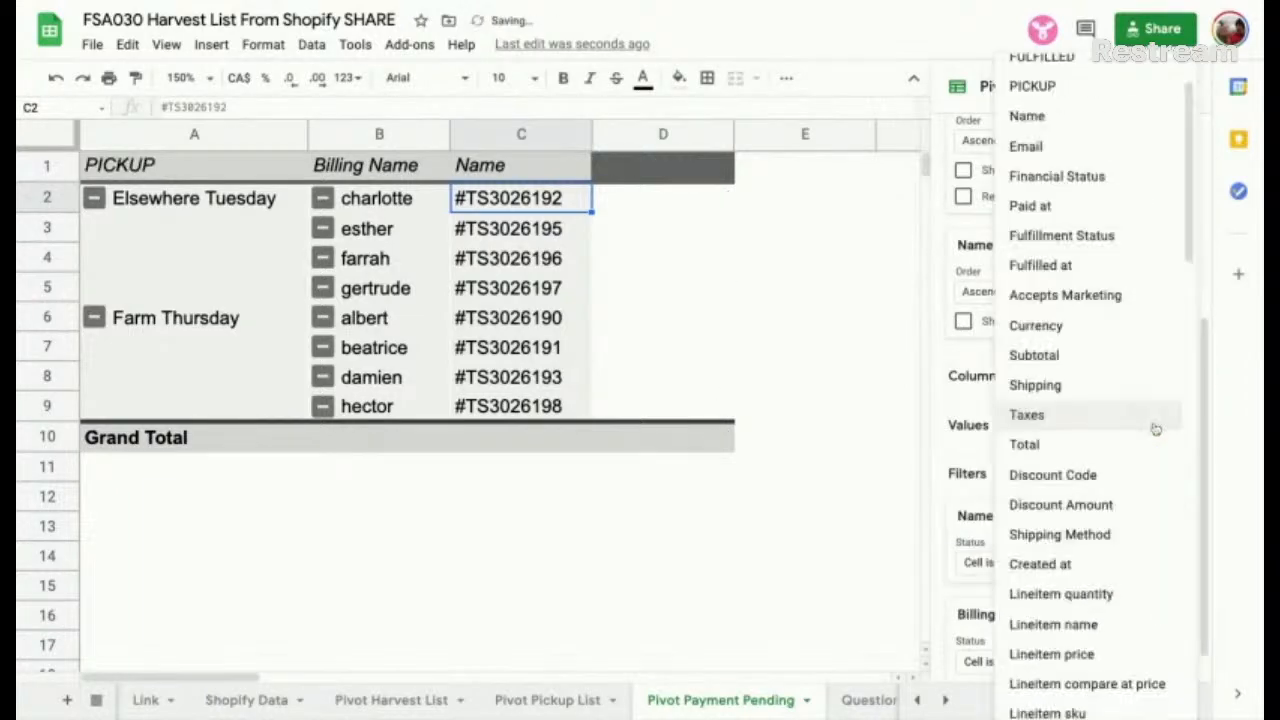
pyautogui.scroll(-12, 1117, 446)
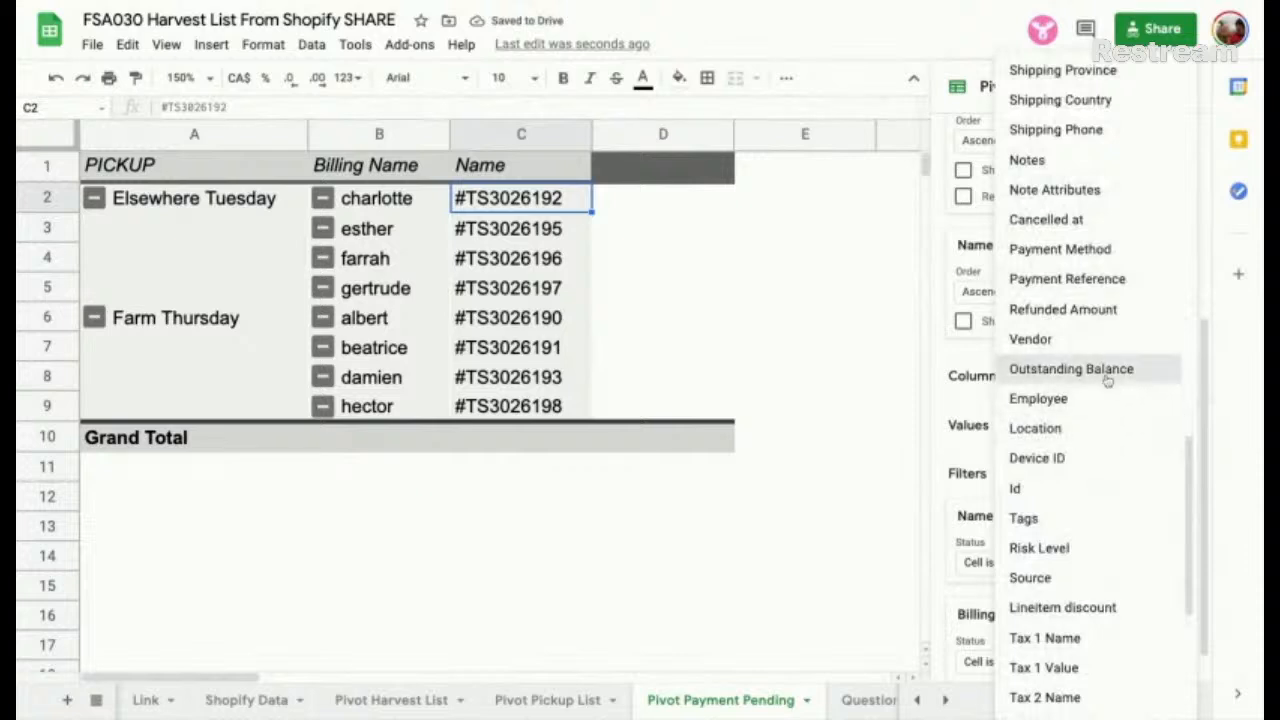
pyautogui.click(1106, 372)
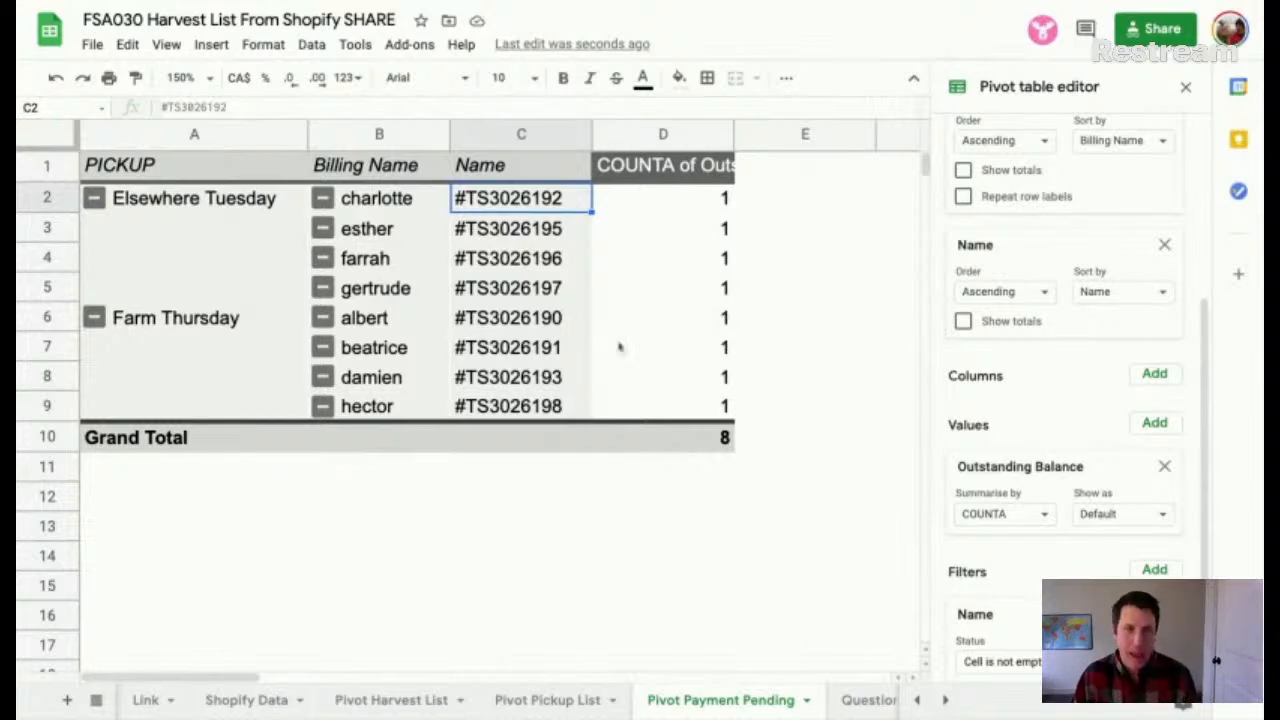
# Step: Undo the added Outstanding Balance value and the Billing Name filter
pyautogui.hotkey('ctrl', 'z')
pyautogui.hotkey('ctrl', 'z')
pyautogui.hotkey('ctrl', 'z')
pyautogui.hotkey('ctrl', 'z')
pyautogui.hotkey('ctrl', 'z')
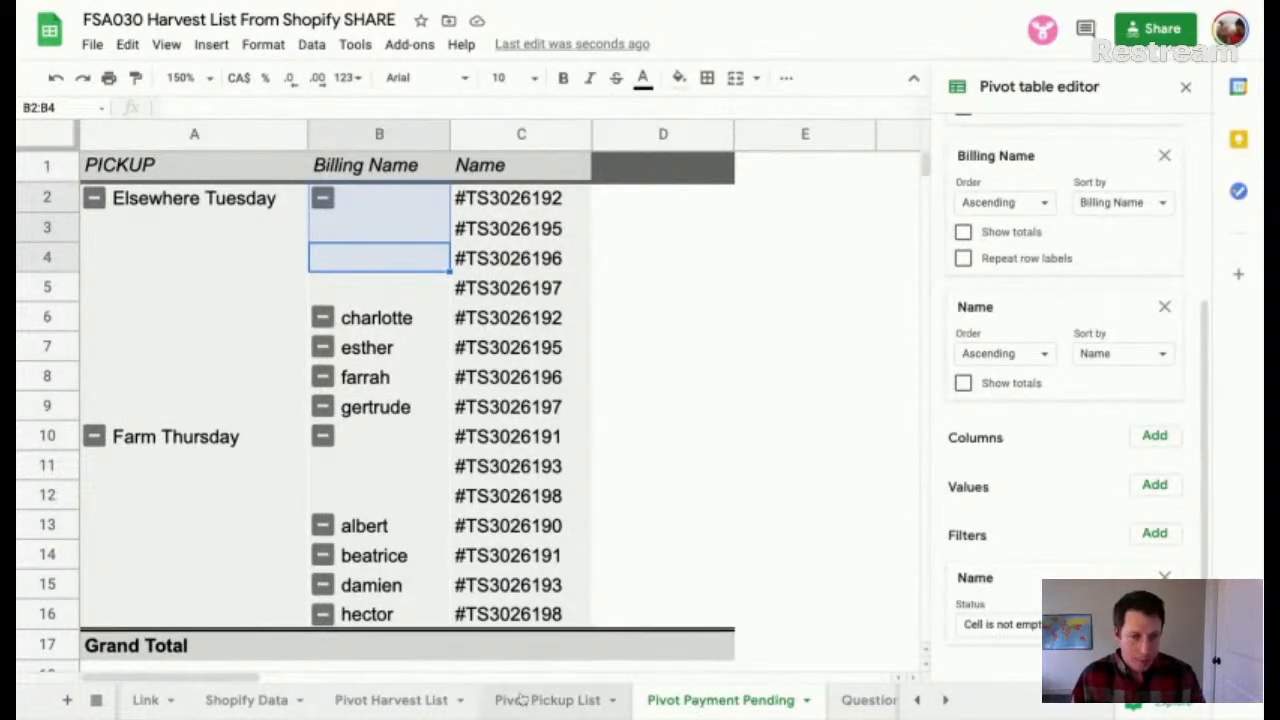
# Step: Examine how the Billing Name column is filled in across each order's rows in the Shopify Data sheet
pyautogui.click(248, 700)
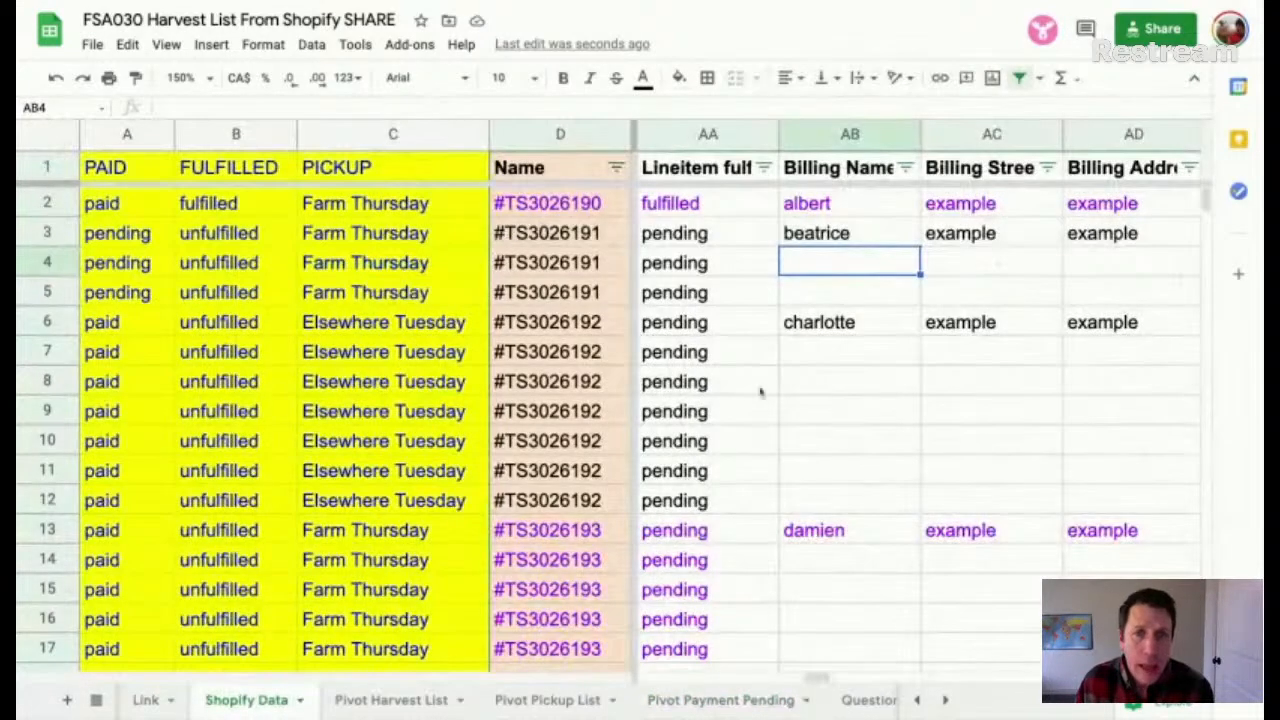
pyautogui.click(829, 133)
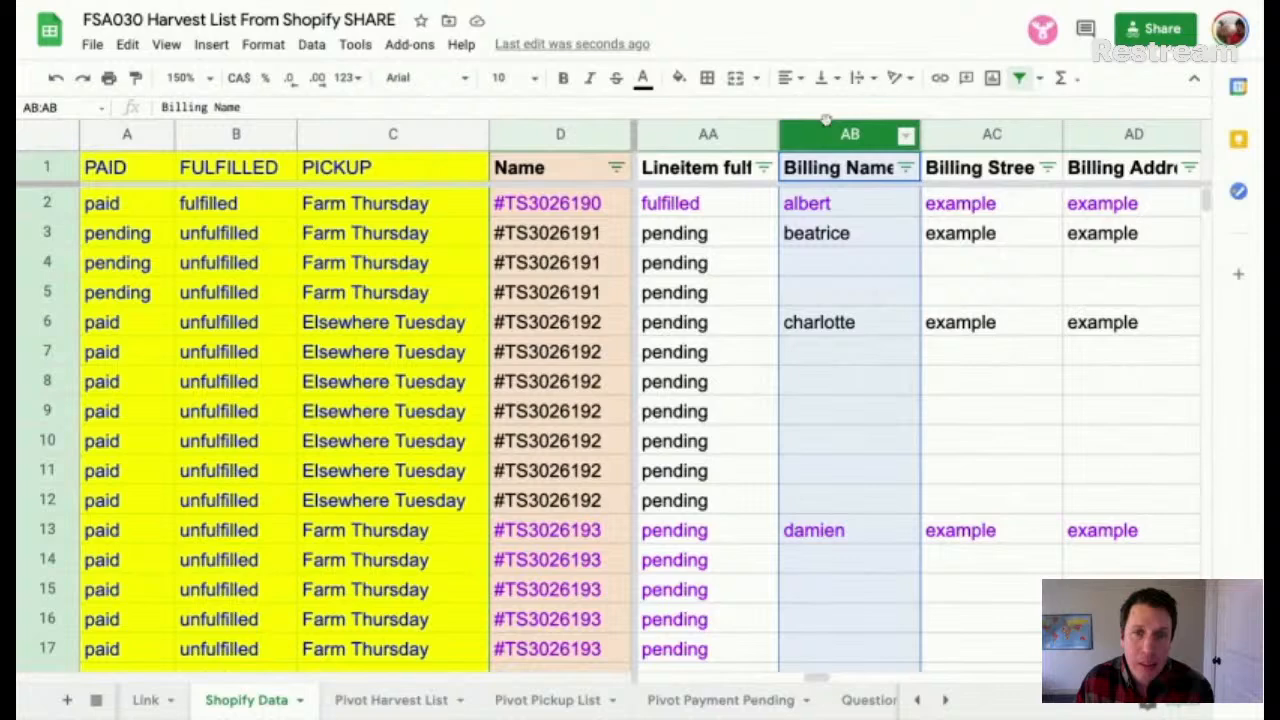
pyautogui.click(822, 203)
pyautogui.hotkey('shift', 'Down')
pyautogui.hotkey('shift', 'Down')
pyautogui.hotkey('shift', 'Down')
pyautogui.hotkey('shift', 'Down')
pyautogui.hotkey('shift', 'Down')
pyautogui.hotkey('shift', 'Down')
pyautogui.hotkey('shift', 'Down')
pyautogui.hotkey('shift', 'Down')
pyautogui.hotkey('shift', 'Down')
pyautogui.hotkey('shift', 'Down')
pyautogui.hotkey('shift', 'Down')
pyautogui.hotkey('shift', 'Down')
pyautogui.hotkey('shift', 'Down')
# Step: Examine the Outstanding Balance column in the Shopify Data sheet, checking the entries for the first orders
pyautogui.hscroll(15, 838, 568)
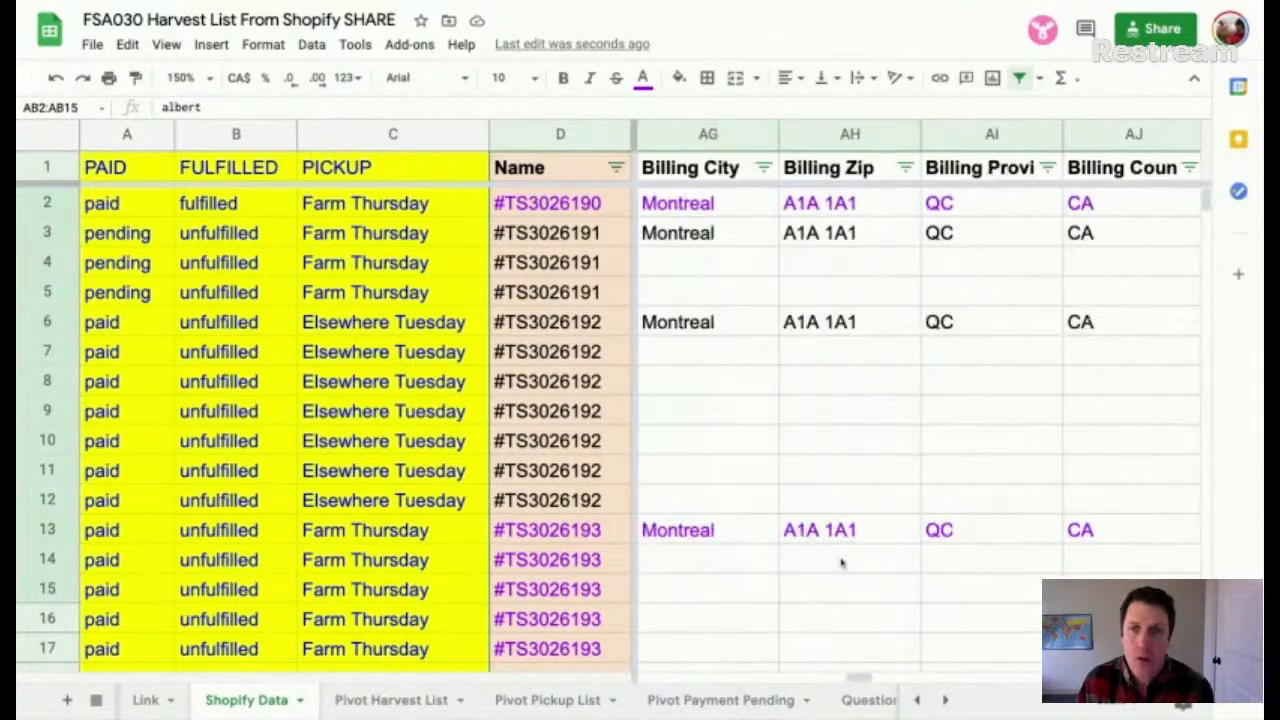
pyautogui.hscroll(4, 843, 551)
pyautogui.hscroll(-3, 846, 551)
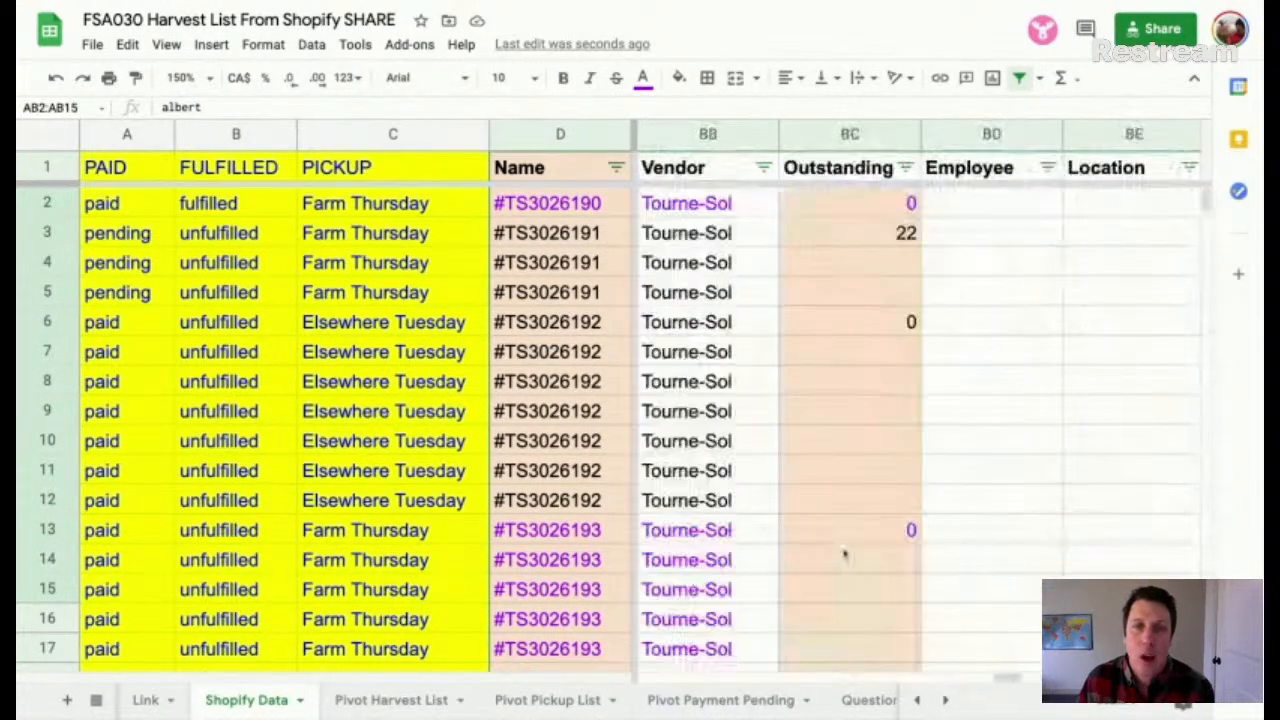
pyautogui.click(827, 134)
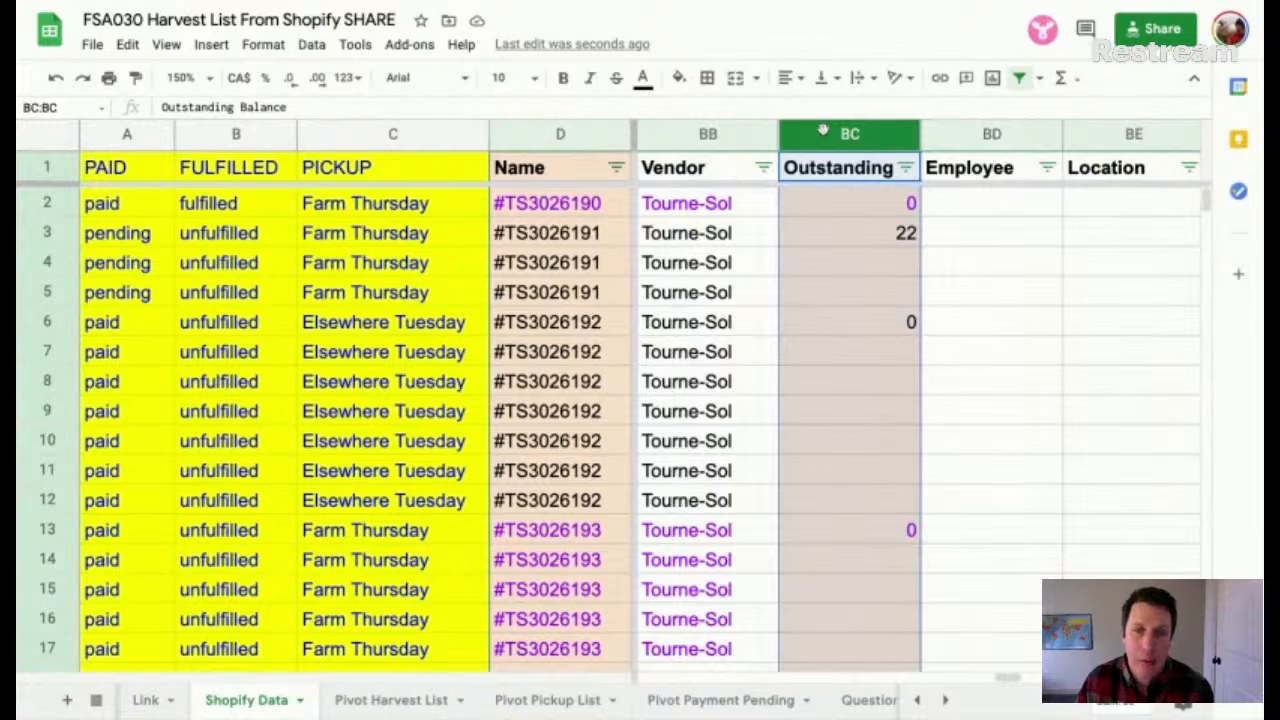
pyautogui.click(875, 203)
pyautogui.click(877, 233)
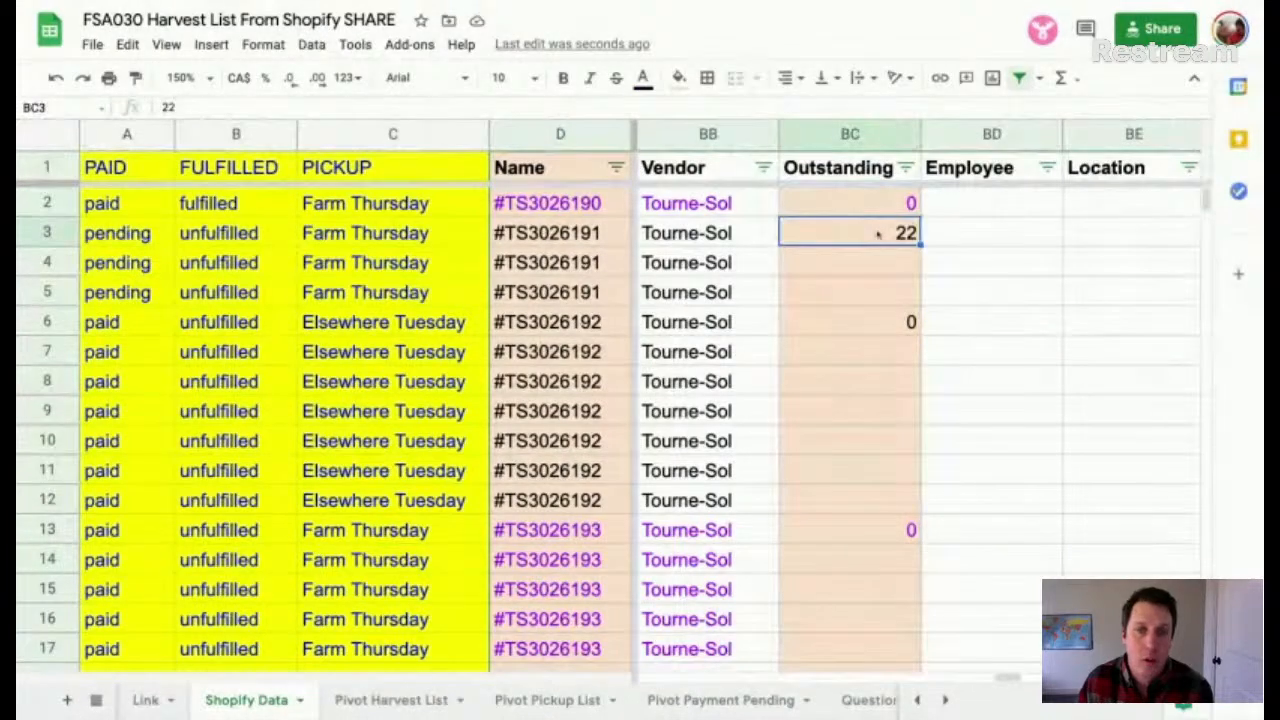
# Step: Remove the Name and Billing Name row groups from the Pivot Payment Pending pivot table
pyautogui.click(695, 702)
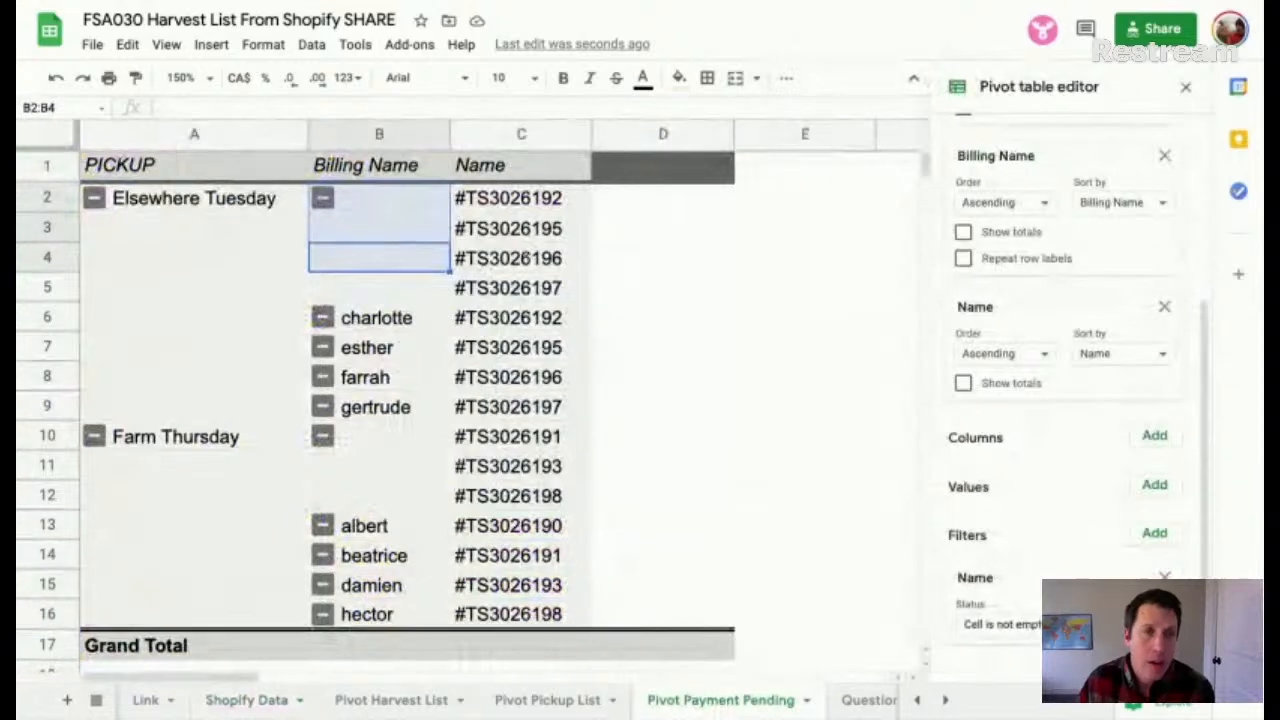
pyautogui.click(160, 201)
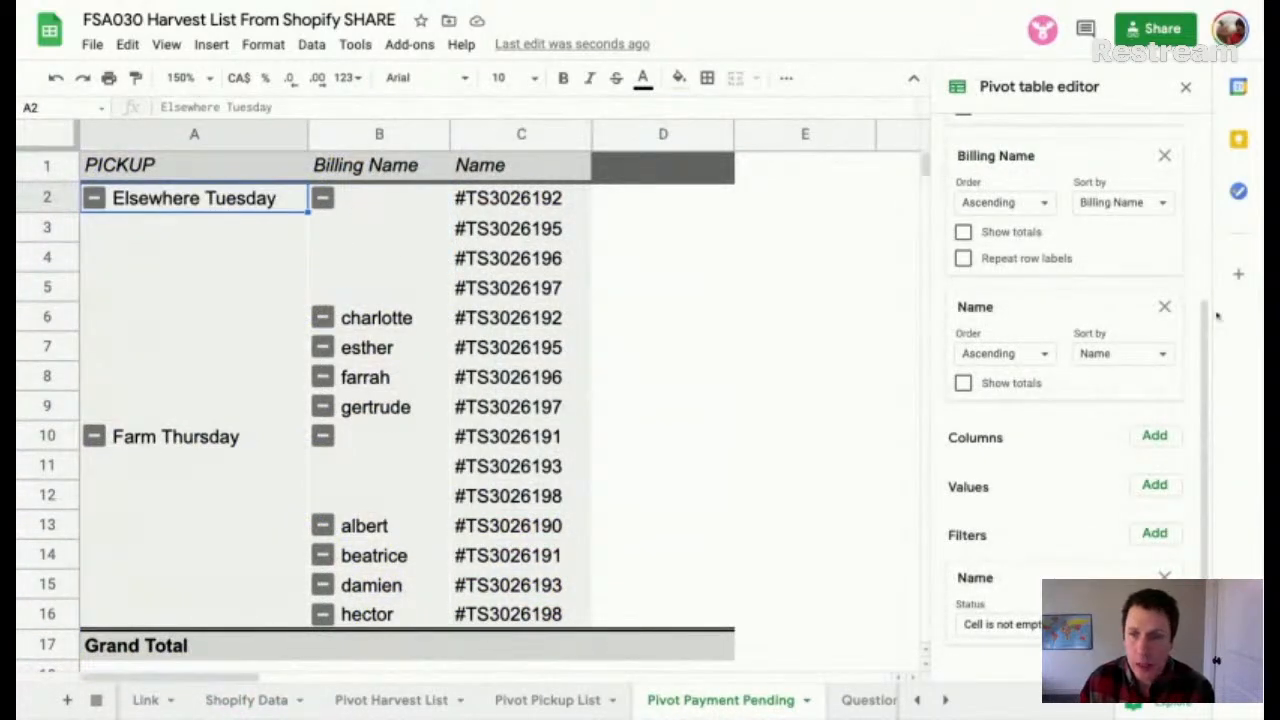
pyautogui.click(1164, 306)
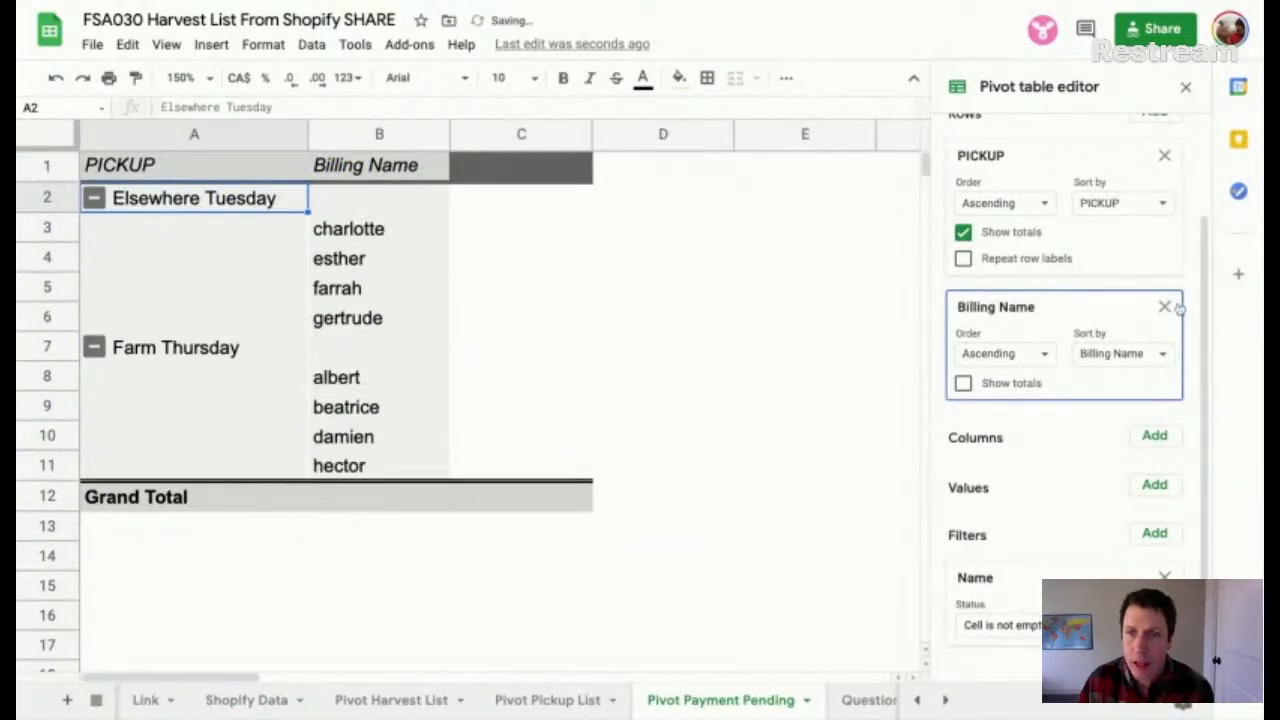
pyautogui.click(1164, 306)
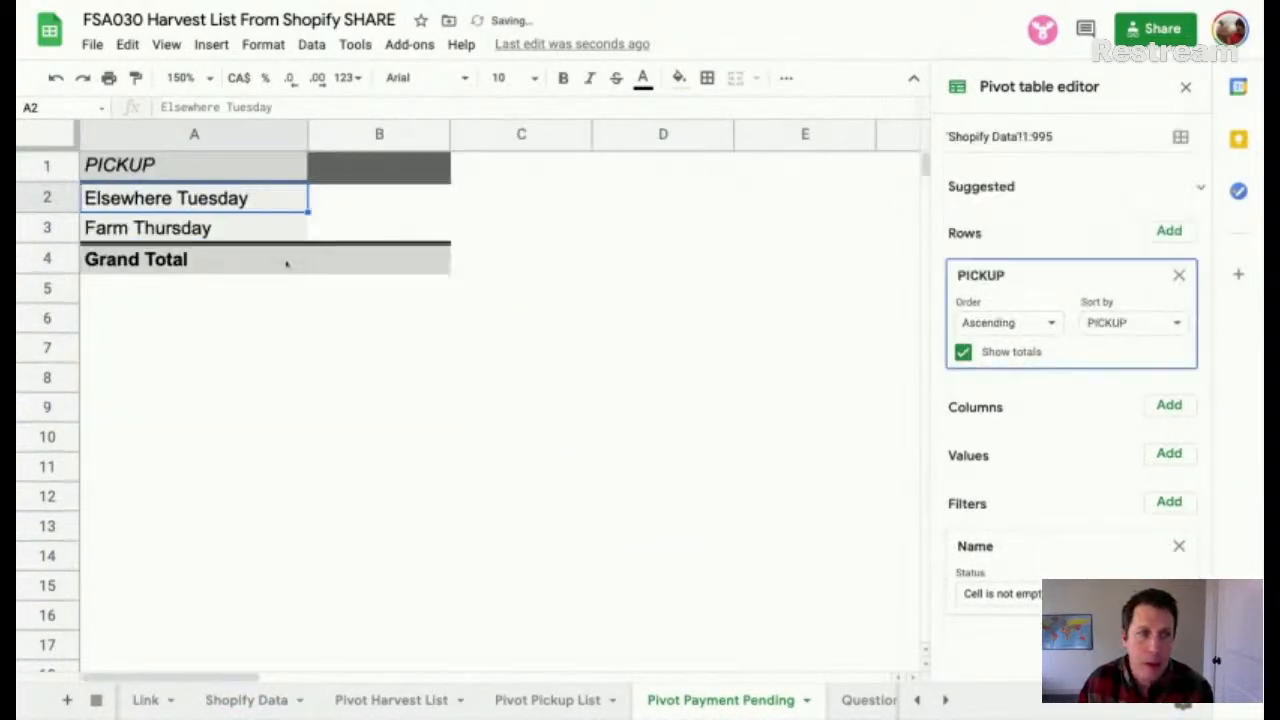
# Step: Add Billing Name as a row group beneath PICKUP in the Pivot Payment Pending pivot table
pyautogui.click(1170, 230)
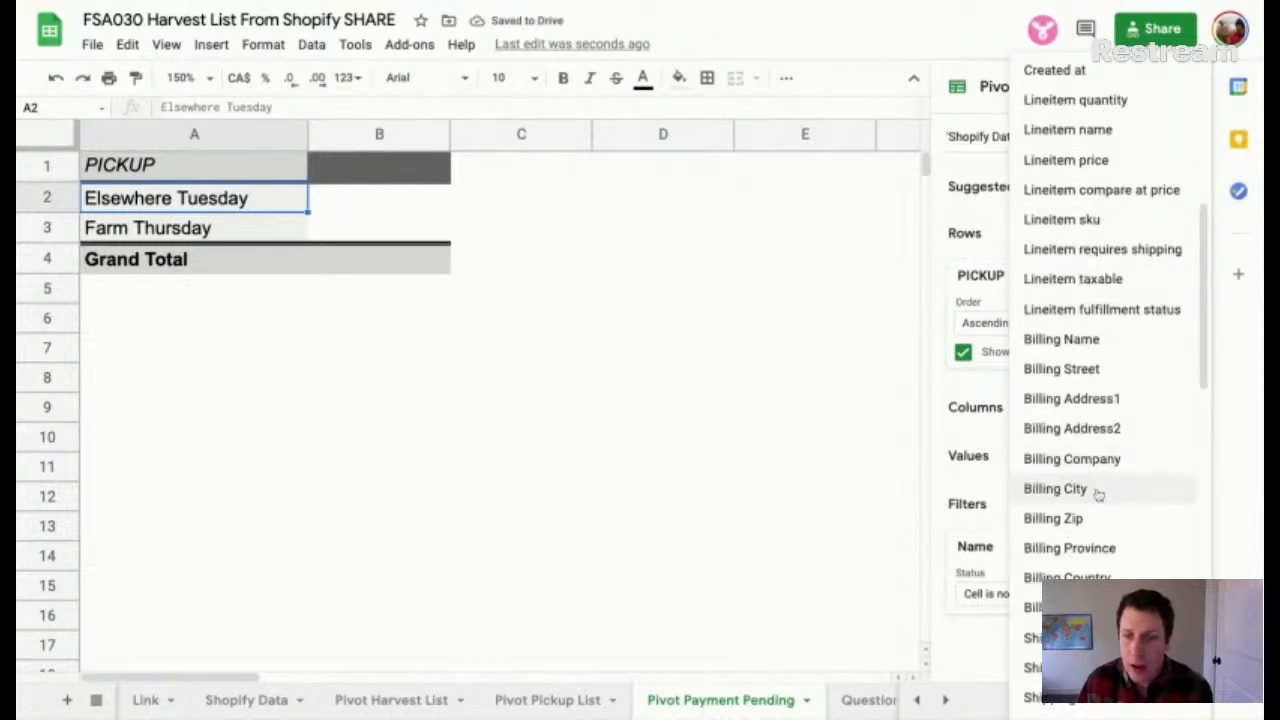
pyautogui.scroll(-2, 1098, 494)
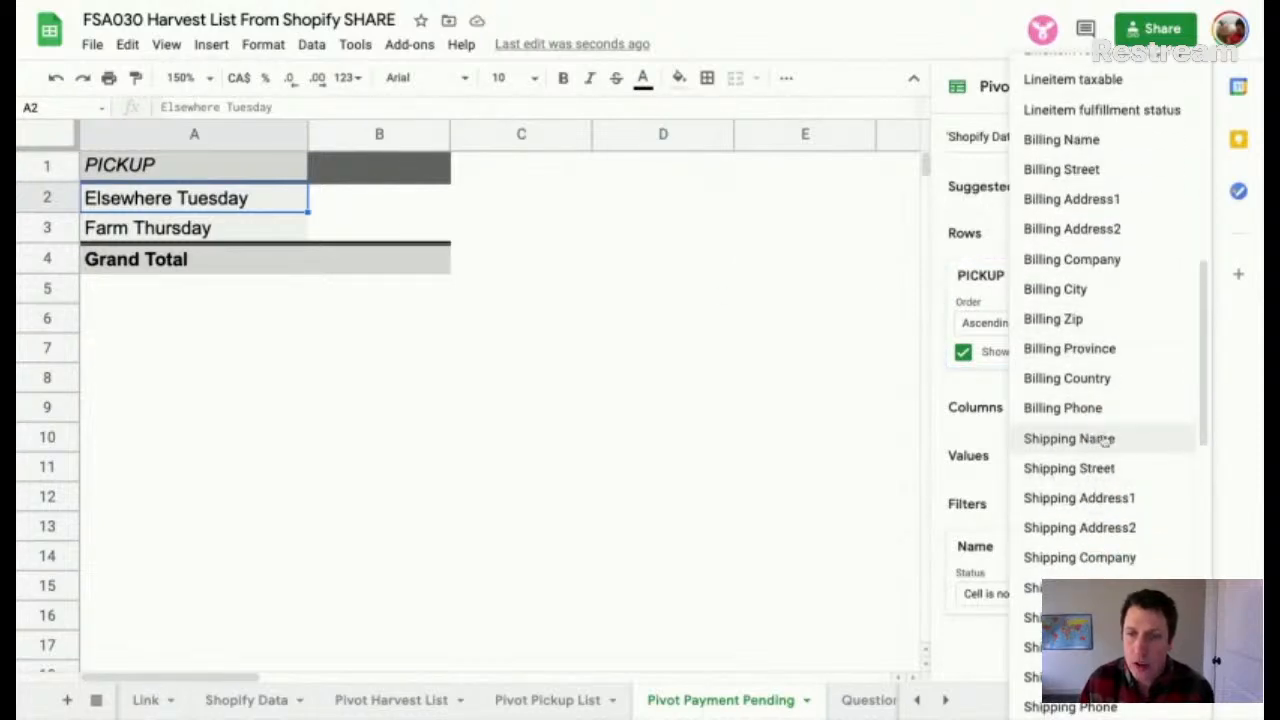
pyautogui.click(1107, 143)
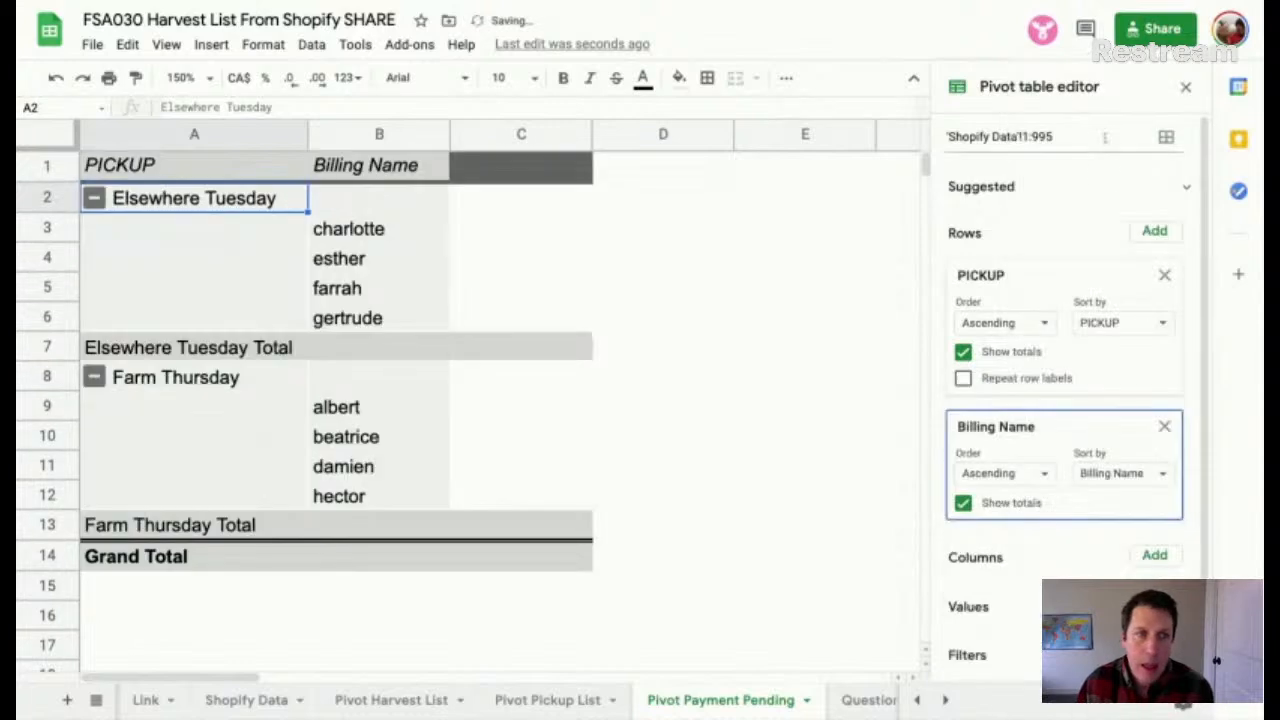
# Step: Examine the blank Billing Name entries in the pivot table and the empty Outstanding Balance cells in the Shopify Data sheet
pyautogui.click(375, 205)
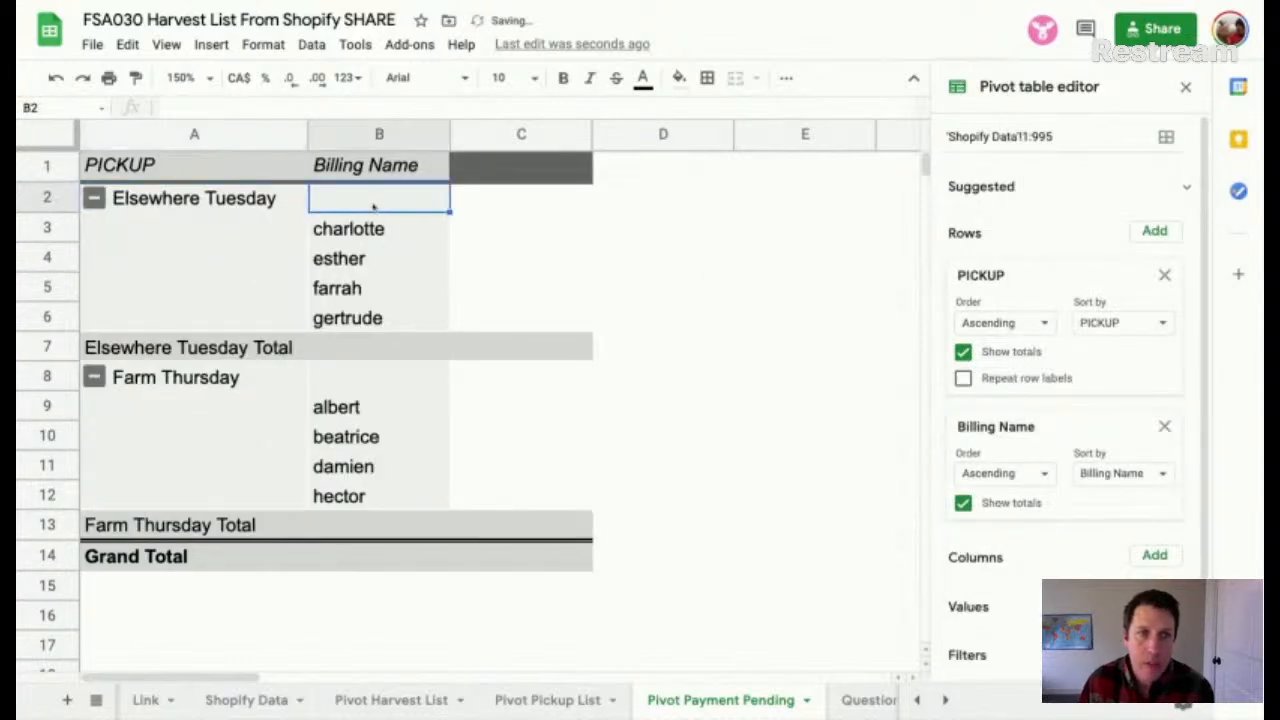
pyautogui.click(343, 386)
pyautogui.click(346, 206)
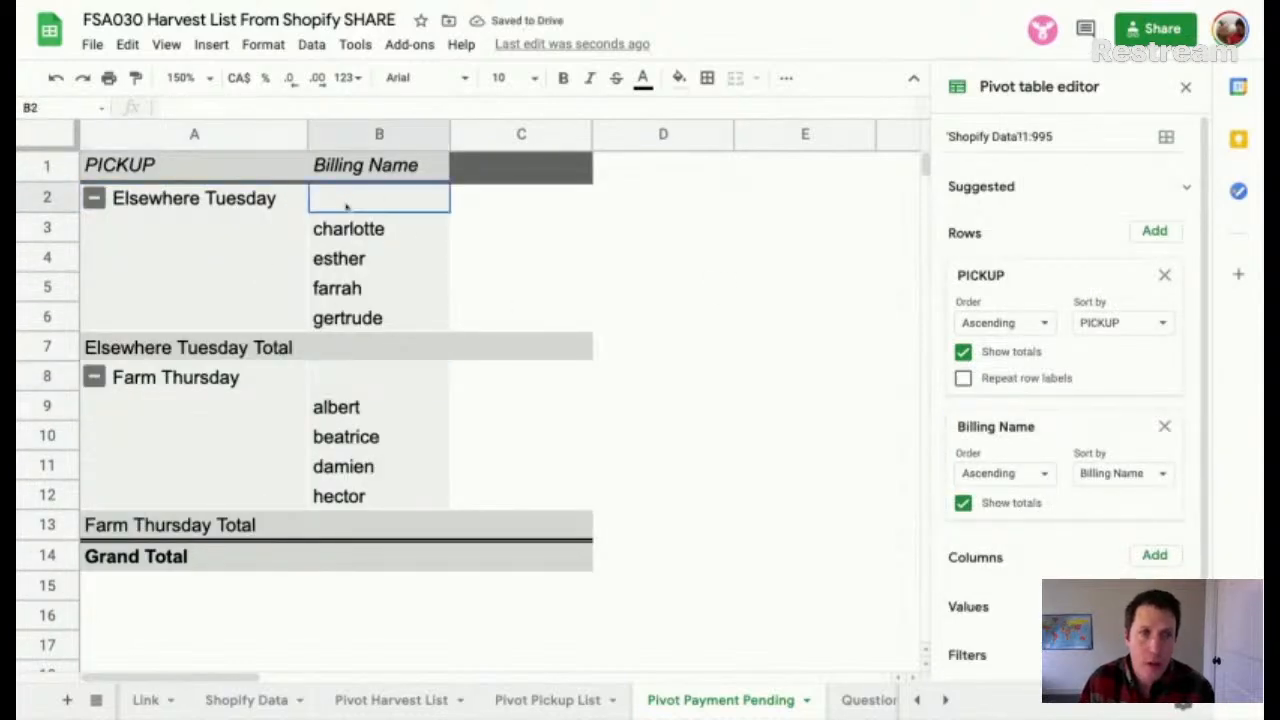
pyautogui.click(355, 388)
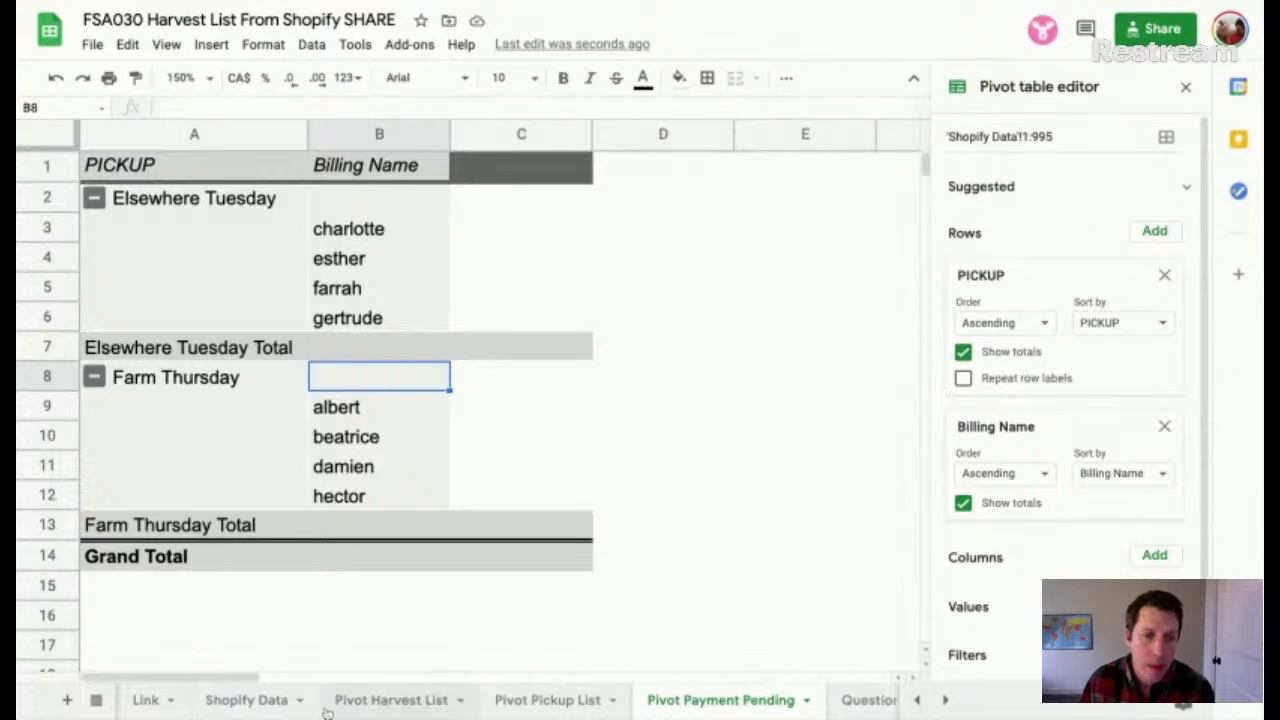
pyautogui.click(252, 700)
pyautogui.moveTo(849, 268); pyautogui.dragTo(850, 292)
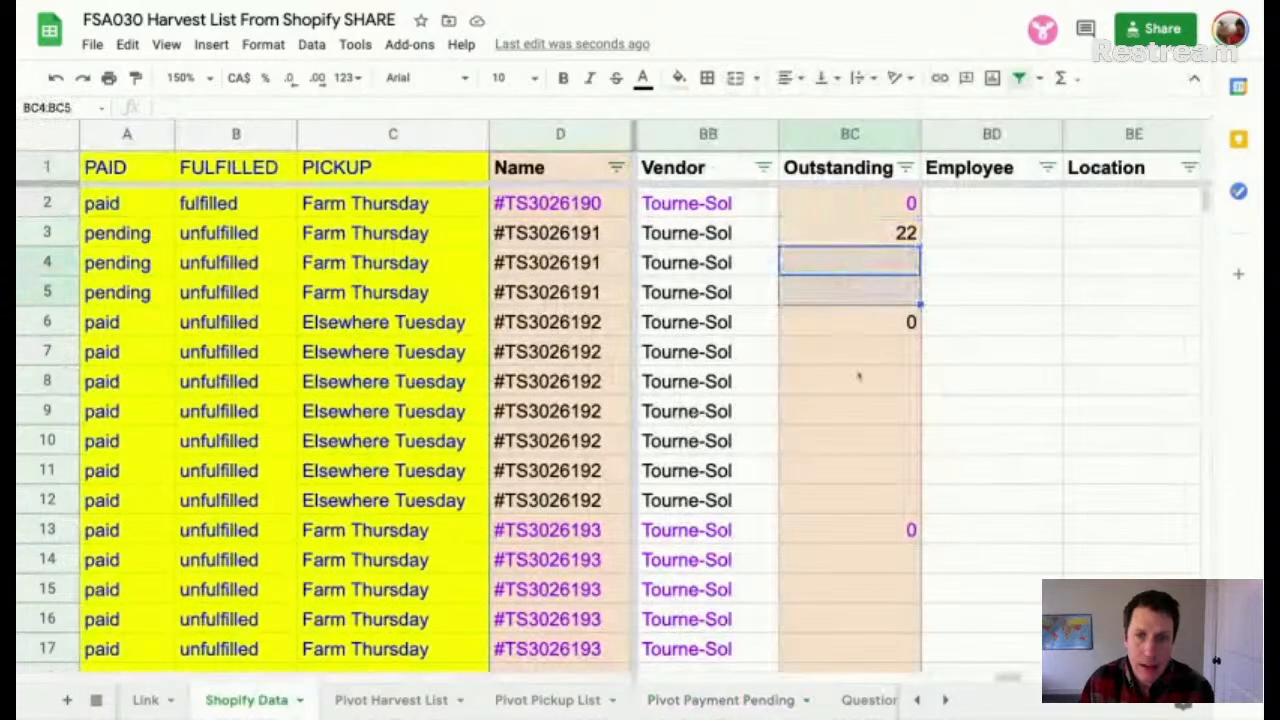
pyautogui.moveTo(862, 344); pyautogui.dragTo(872, 497)
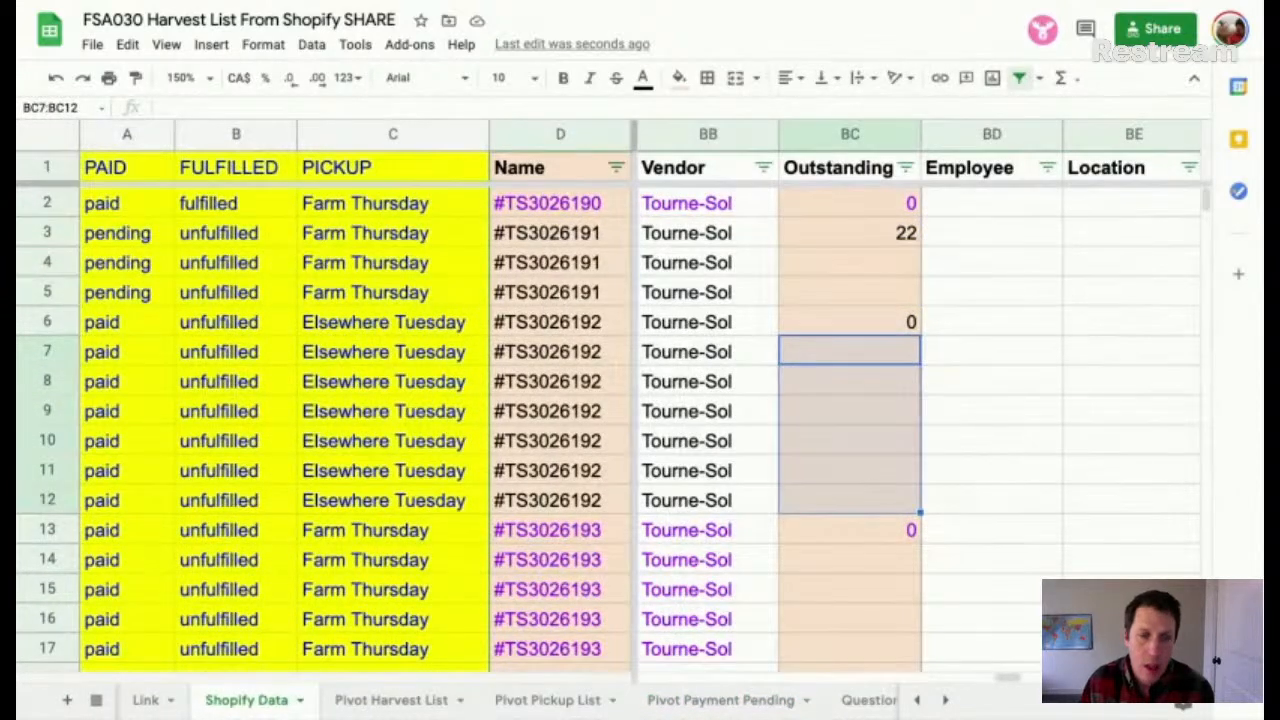
# Step: Filter the Pivot Payment Pending pivot table by Billing Name with the condition Is not empty
pyautogui.click(700, 700)
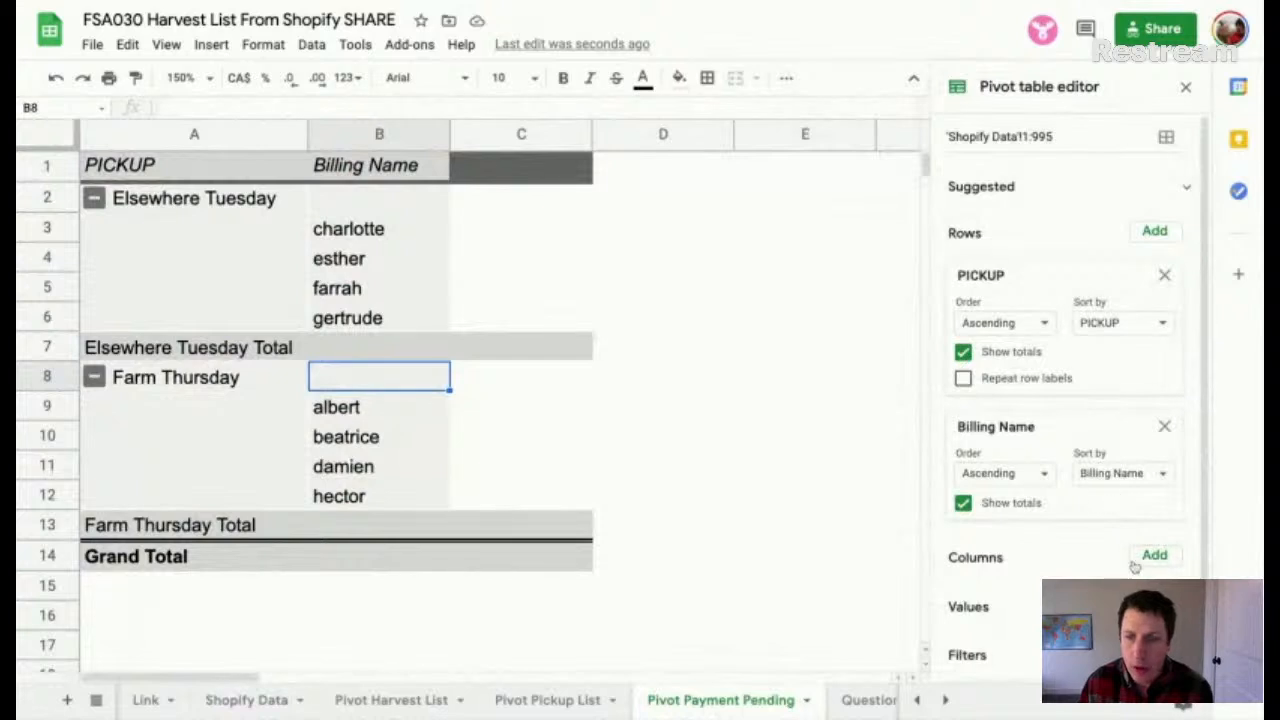
pyautogui.scroll(-1, 1134, 566)
pyautogui.click(1158, 530)
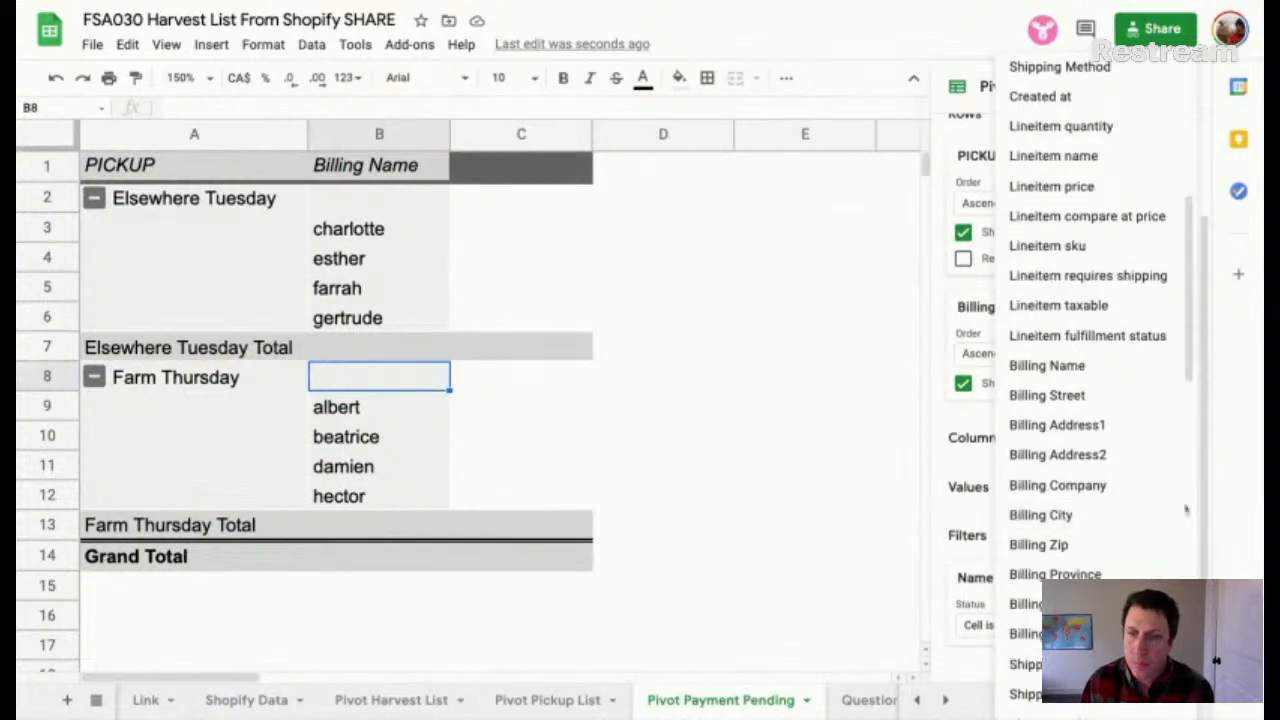
pyautogui.click(1088, 366)
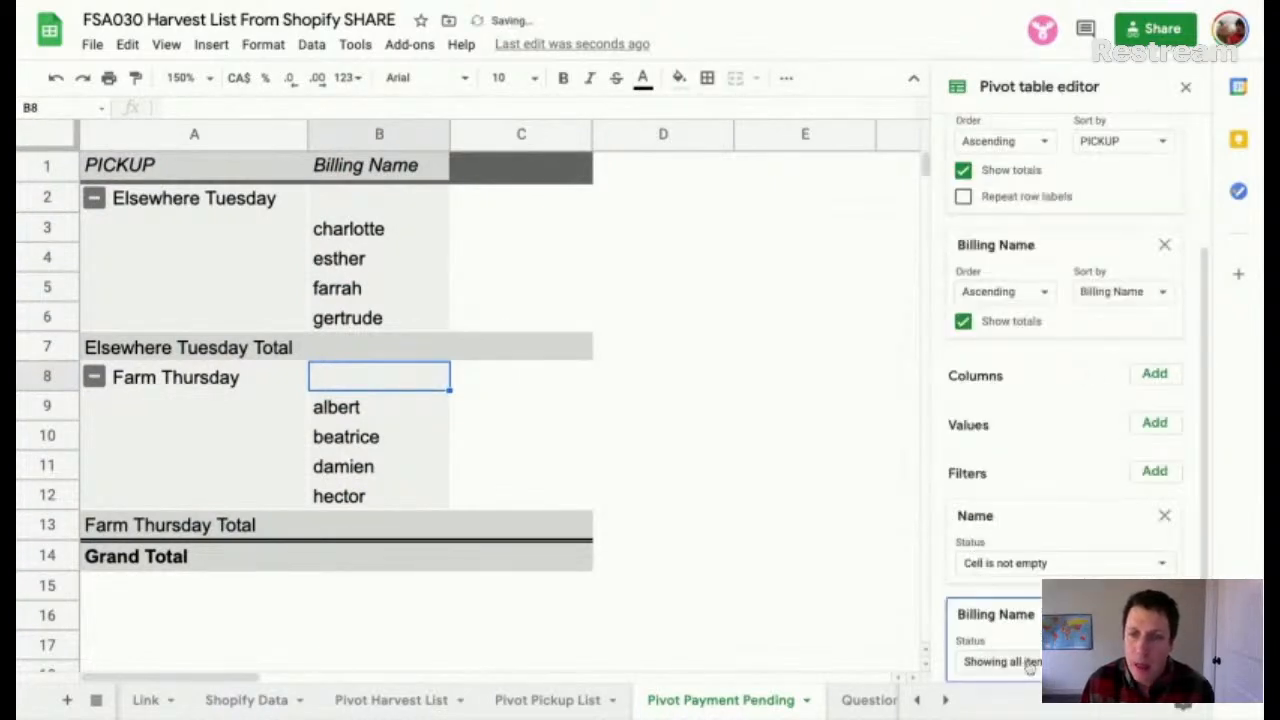
pyautogui.click(1030, 666)
pyautogui.click(1045, 397)
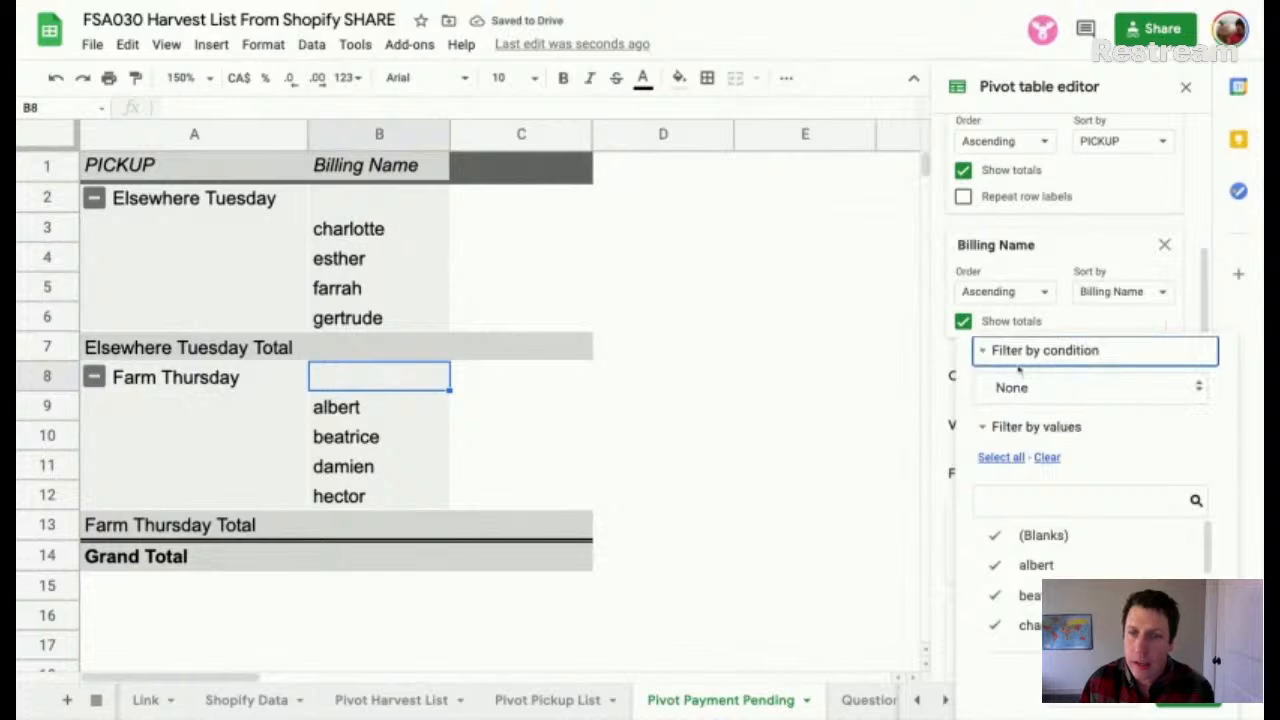
pyautogui.click(1012, 386)
pyautogui.click(1062, 149)
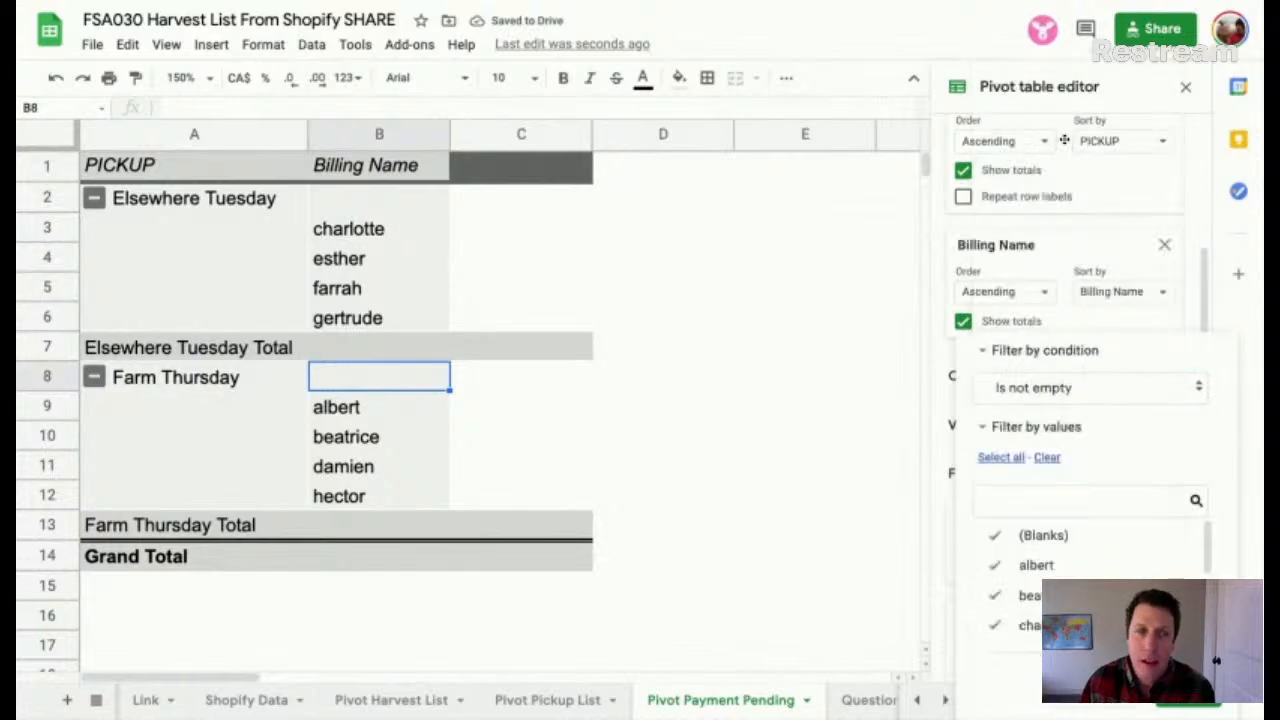
pyautogui.click(1188, 697)
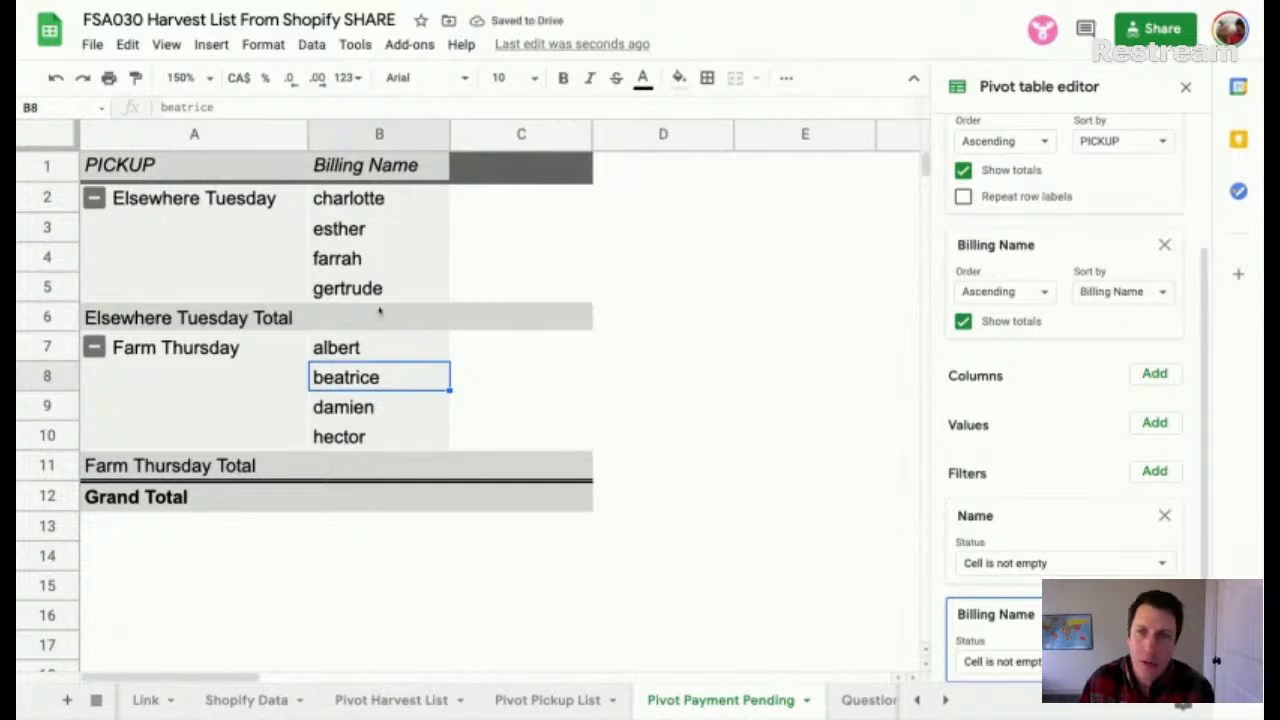
# Step: Add Name as a third row group after Billing Name and turn off its totals
pyautogui.scroll(3, 1065, 350)
pyautogui.click(1154, 232)
pyautogui.scroll(3, 1149, 254)
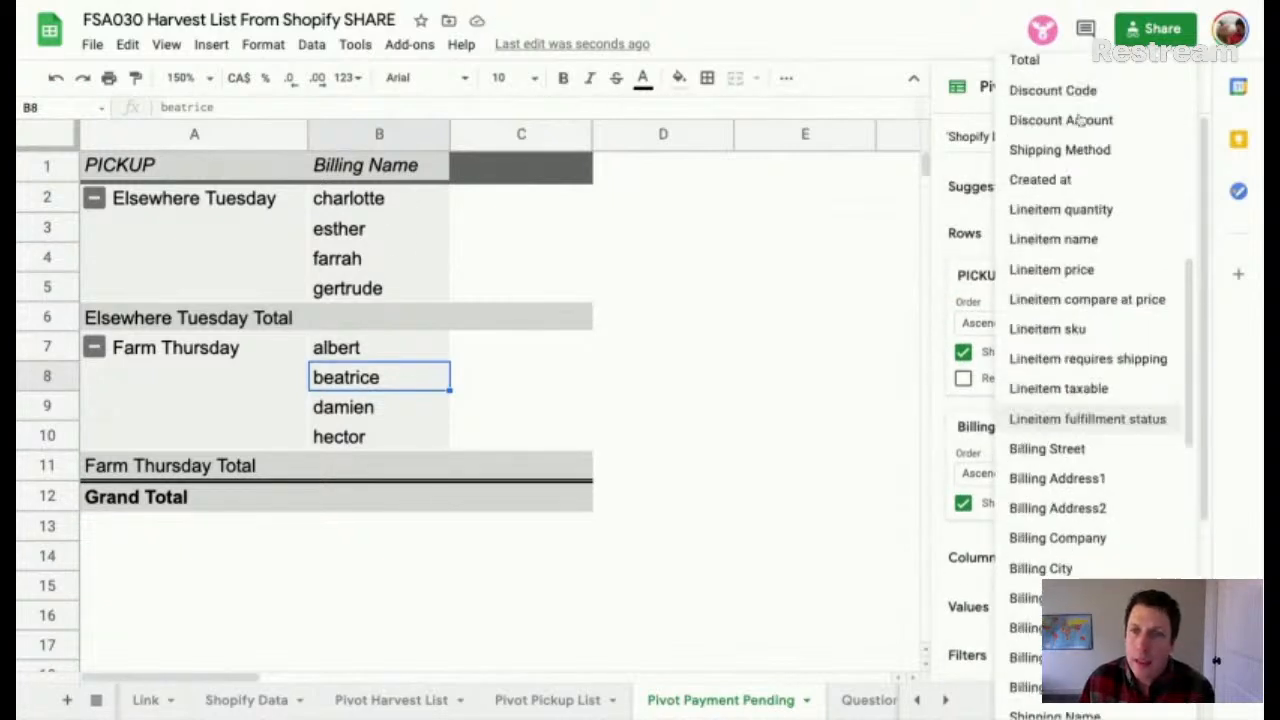
pyautogui.scroll(4, 1079, 120)
pyautogui.click(1081, 134)
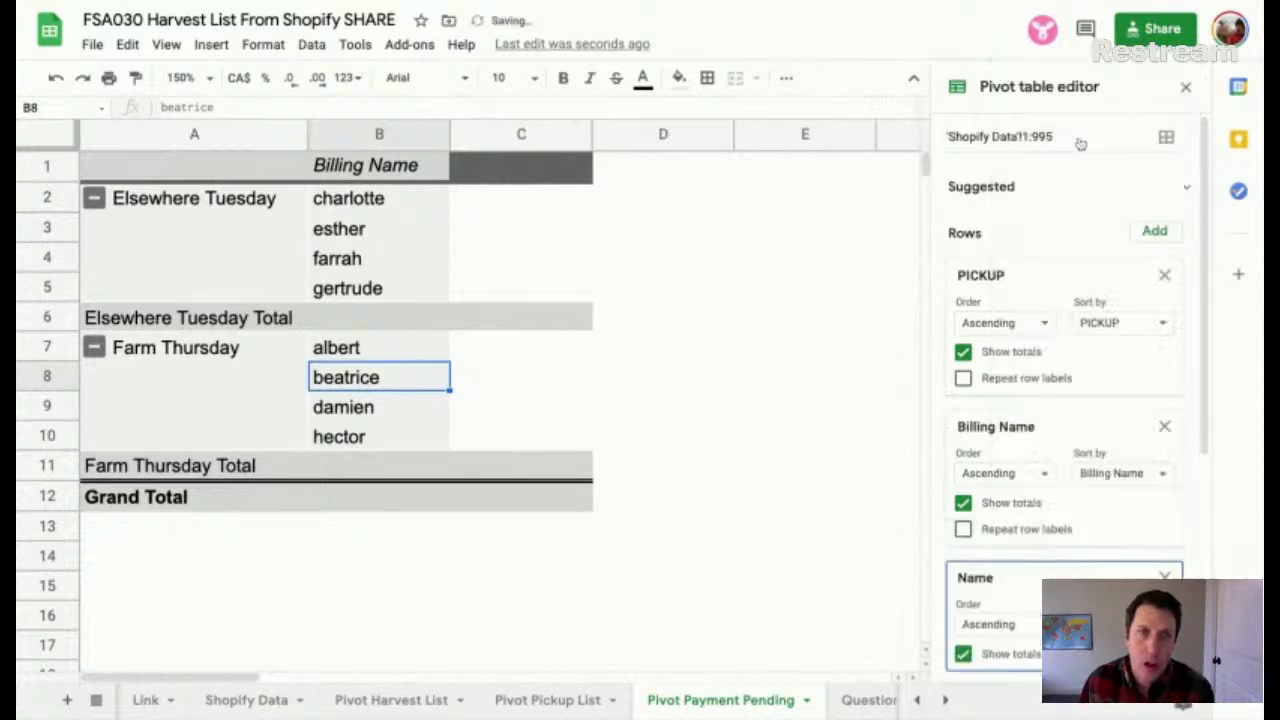
pyautogui.scroll(-3, 976, 450)
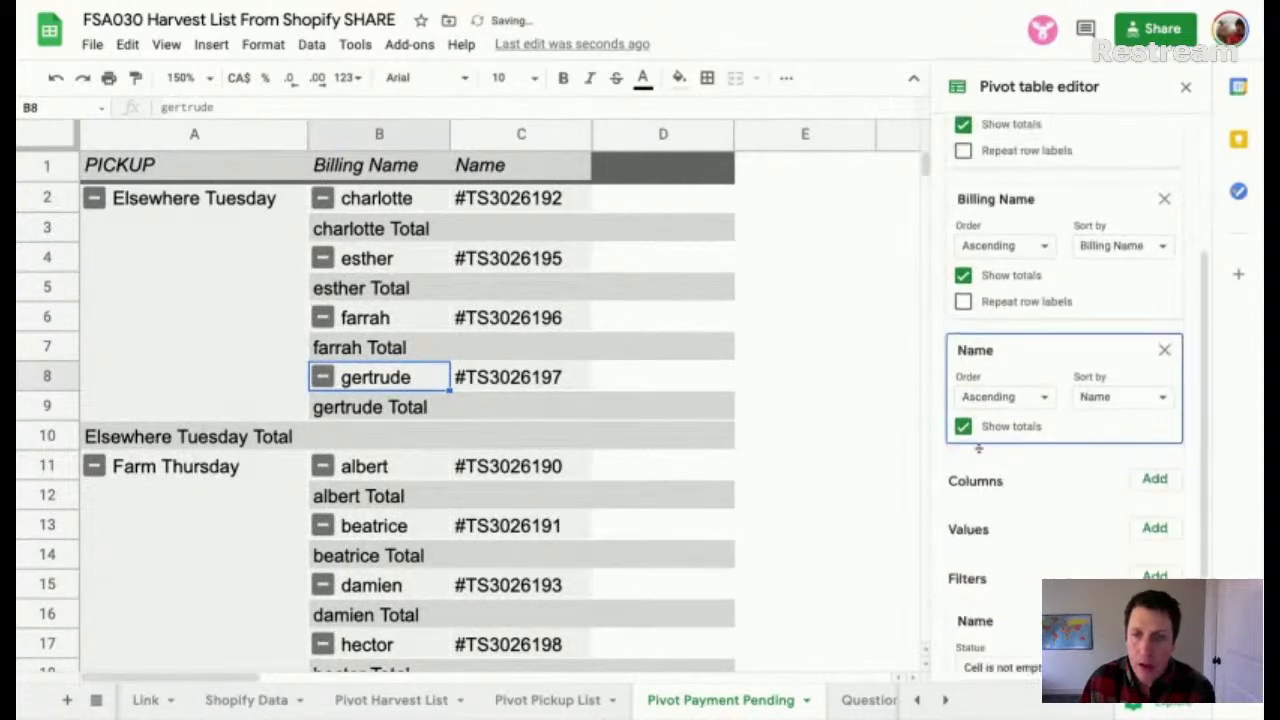
pyautogui.scroll(-1, 978, 449)
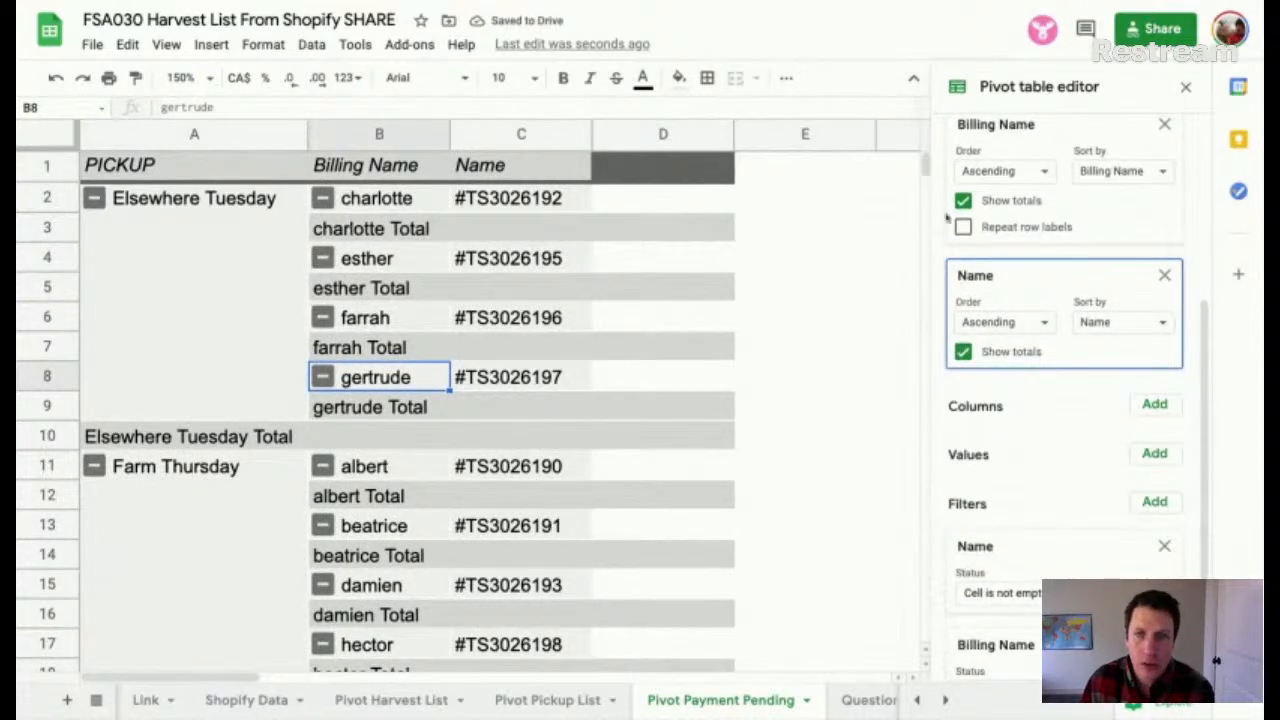
pyautogui.click(963, 351)
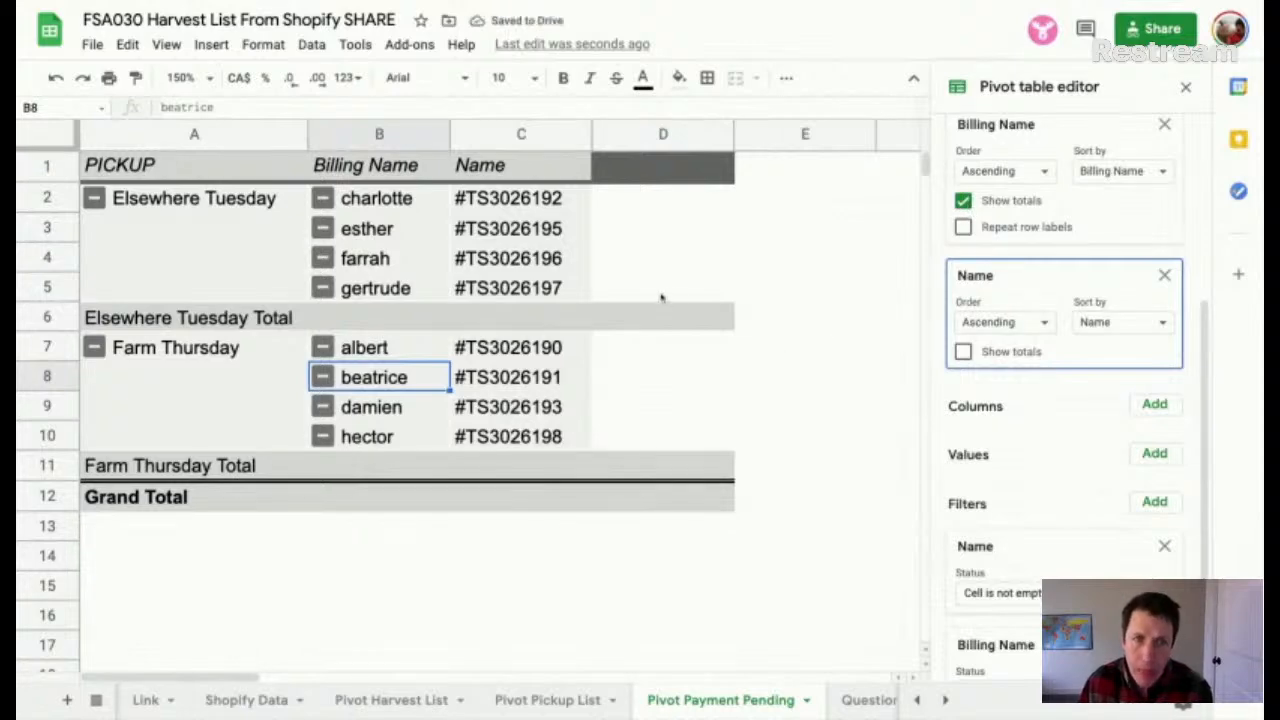
# Step: Add Outstanding Balance as a pivot table value summarised by SUM
pyautogui.click(560, 265)
pyautogui.click(1152, 455)
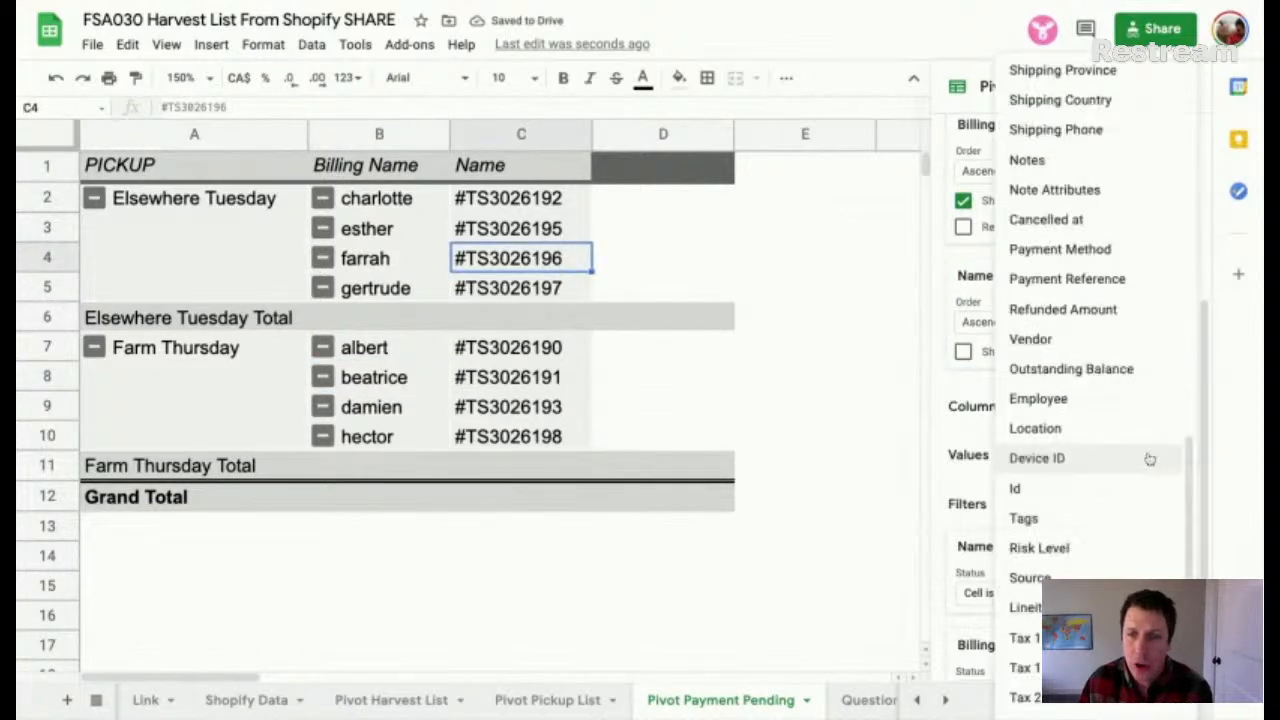
pyautogui.scroll(-5, 1130, 455)
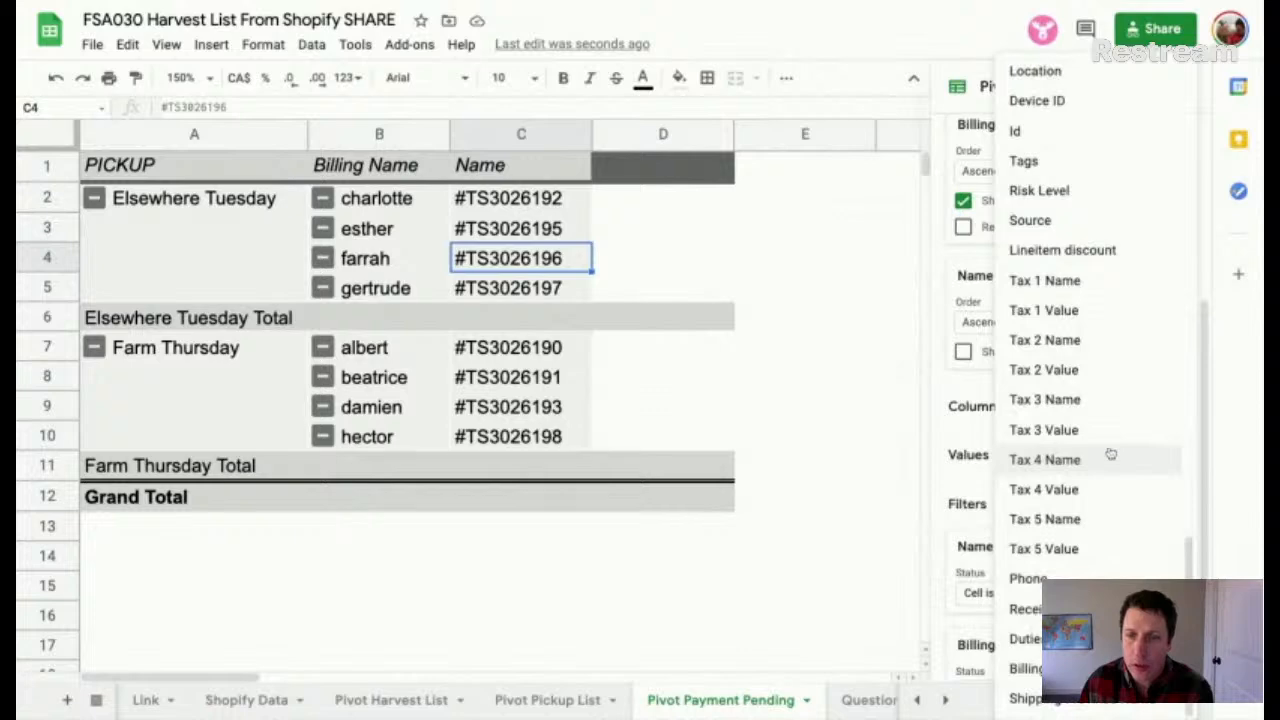
pyautogui.scroll(5, 1110, 420)
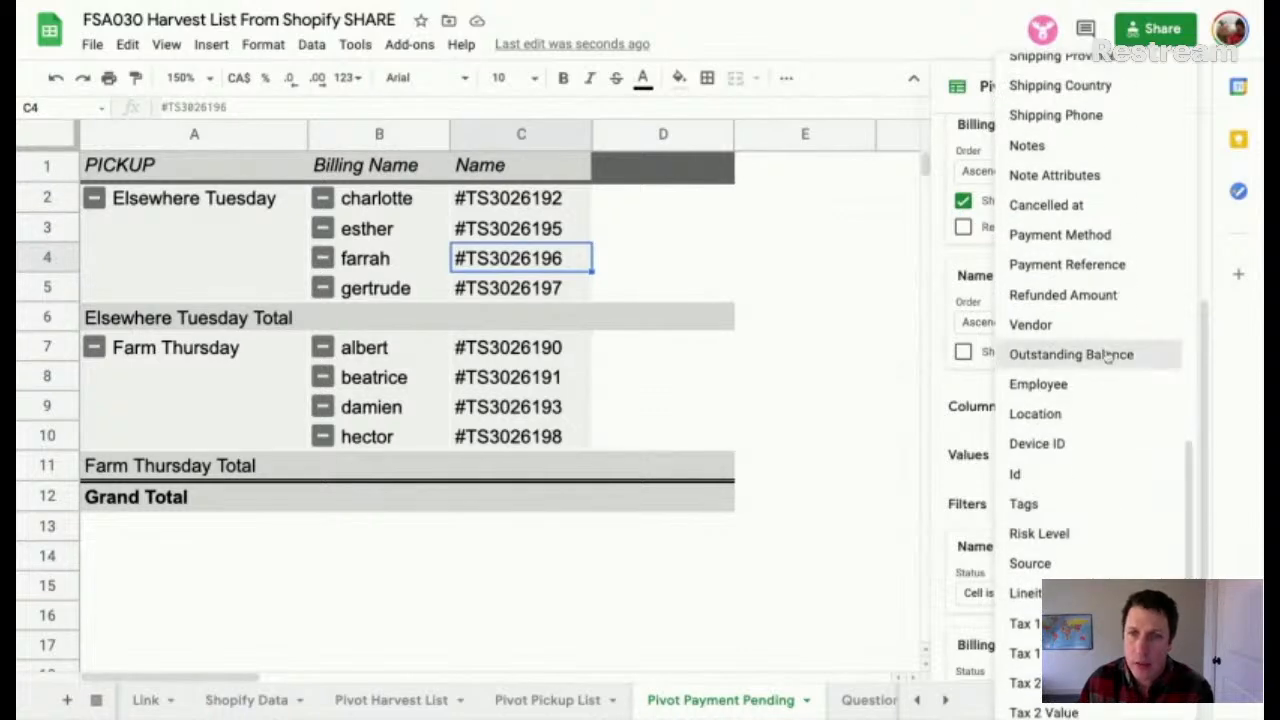
pyautogui.click(1070, 354)
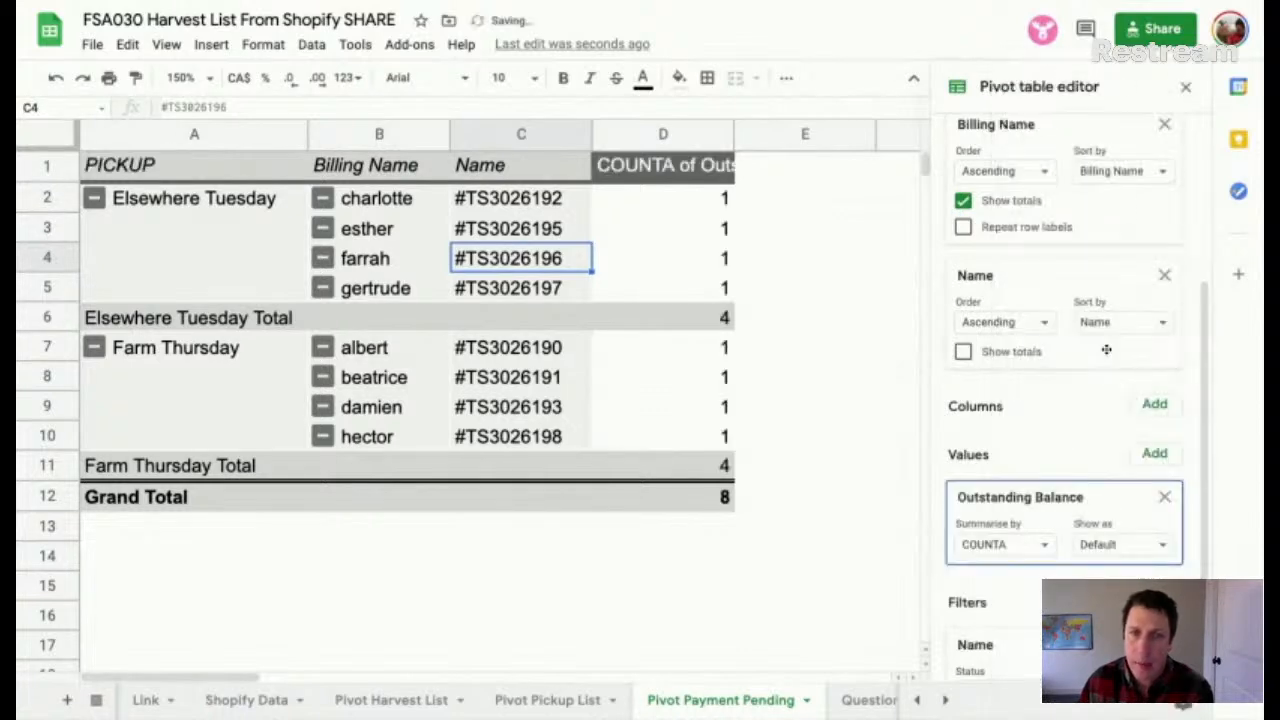
pyautogui.click(698, 140)
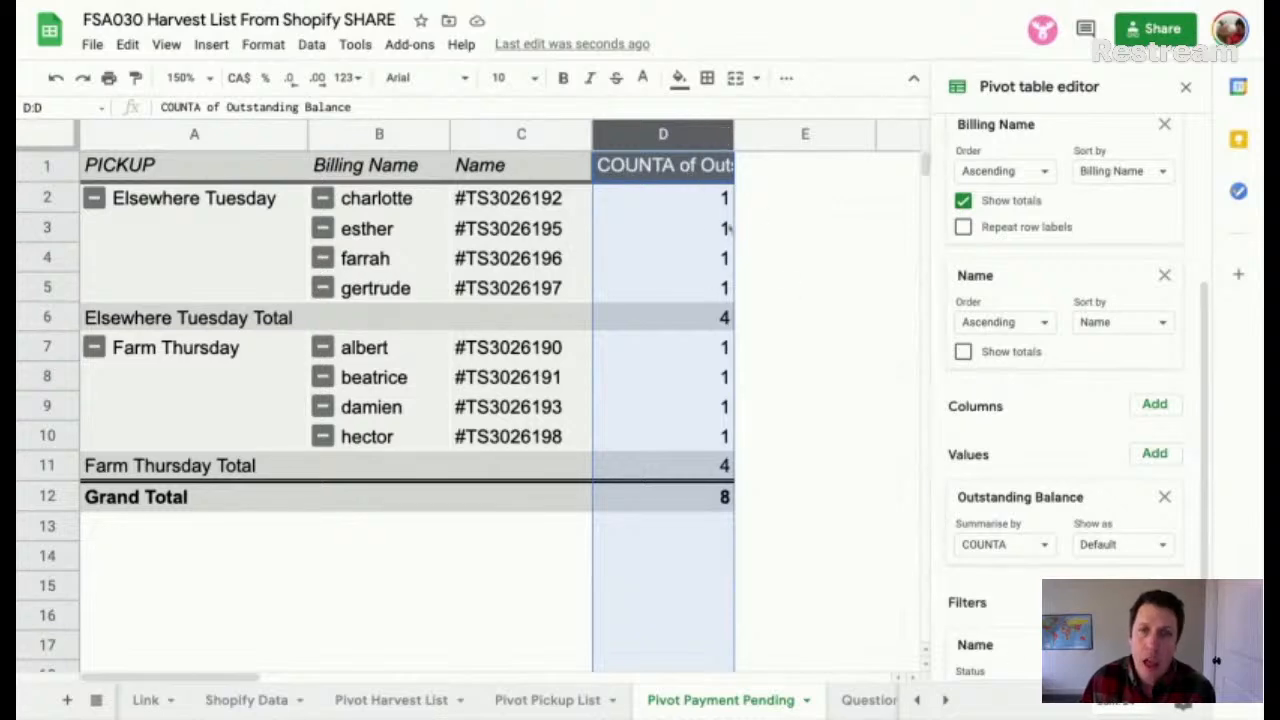
pyautogui.click(1000, 550)
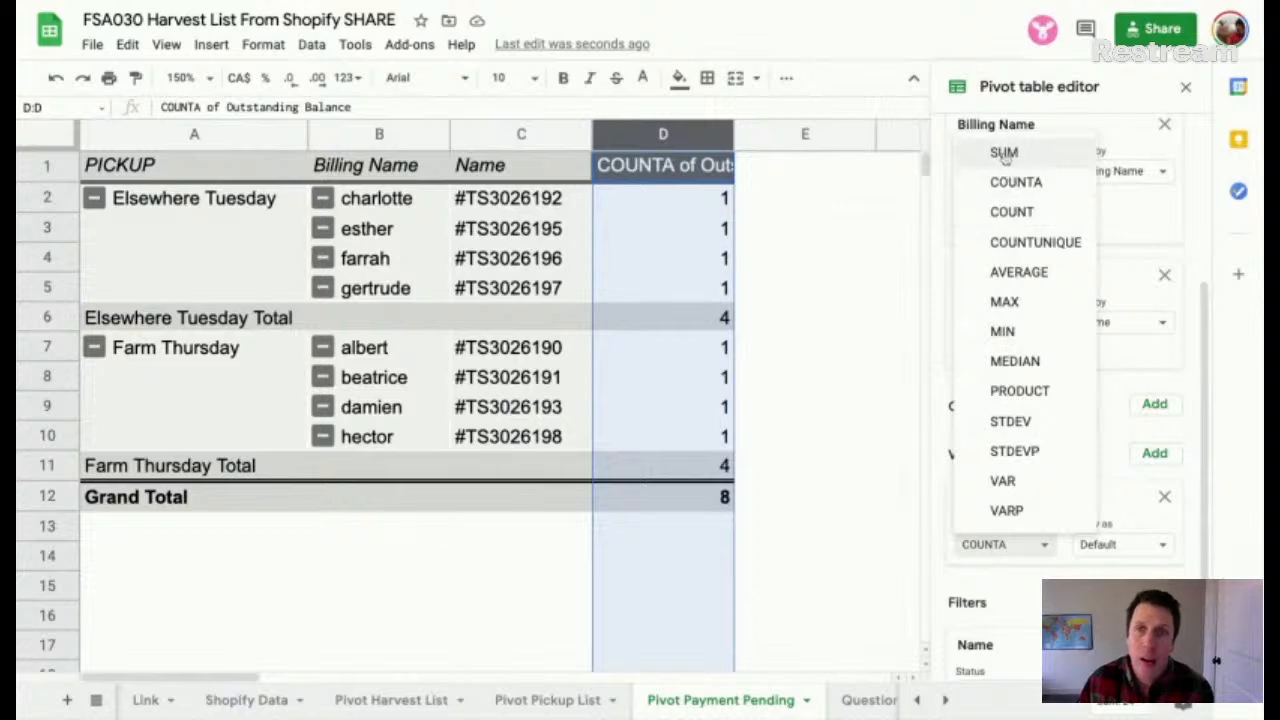
pyautogui.click(1003, 152)
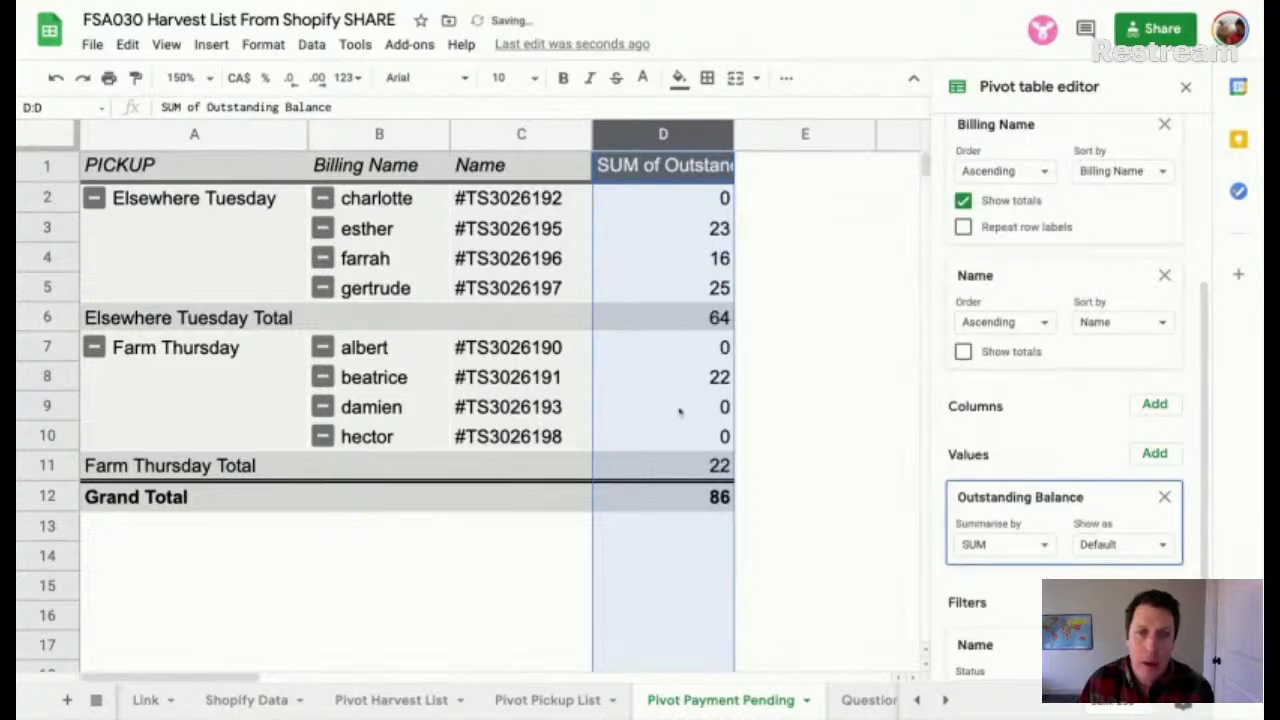
# Step: Review the outstanding balance sums for the individual customers at both pickup locations
pyautogui.click(386, 206)
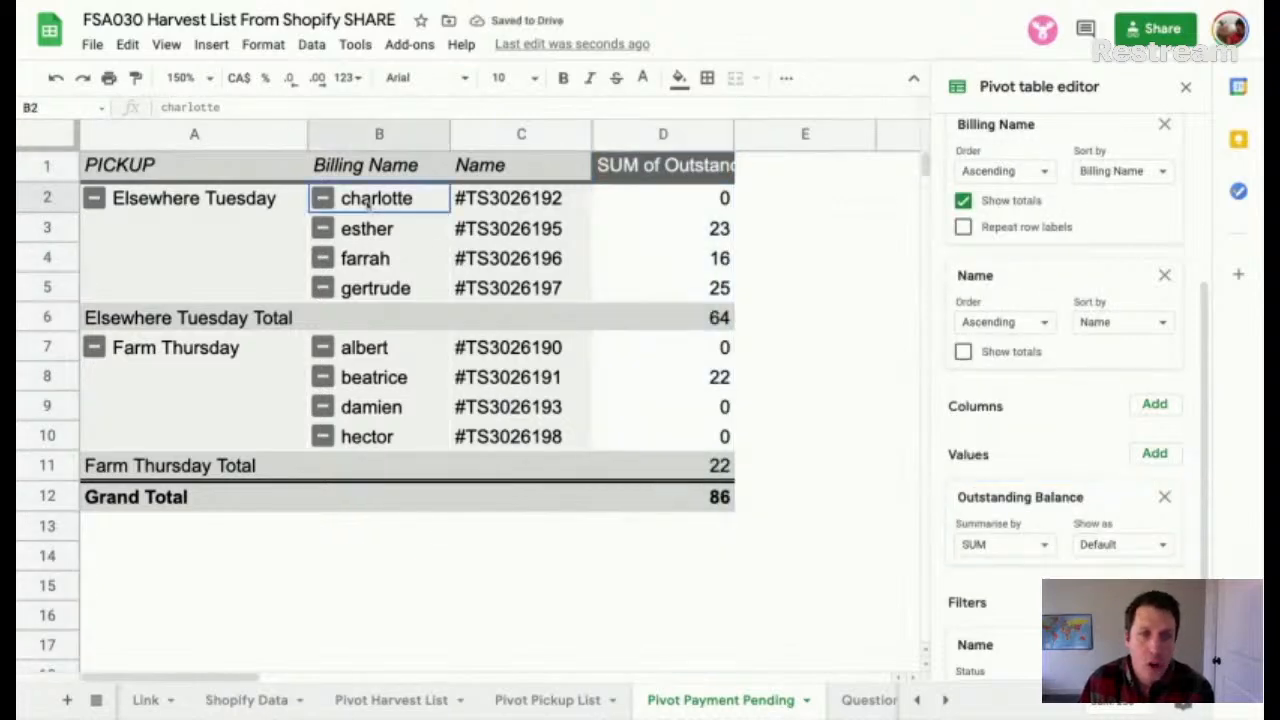
pyautogui.click(726, 203)
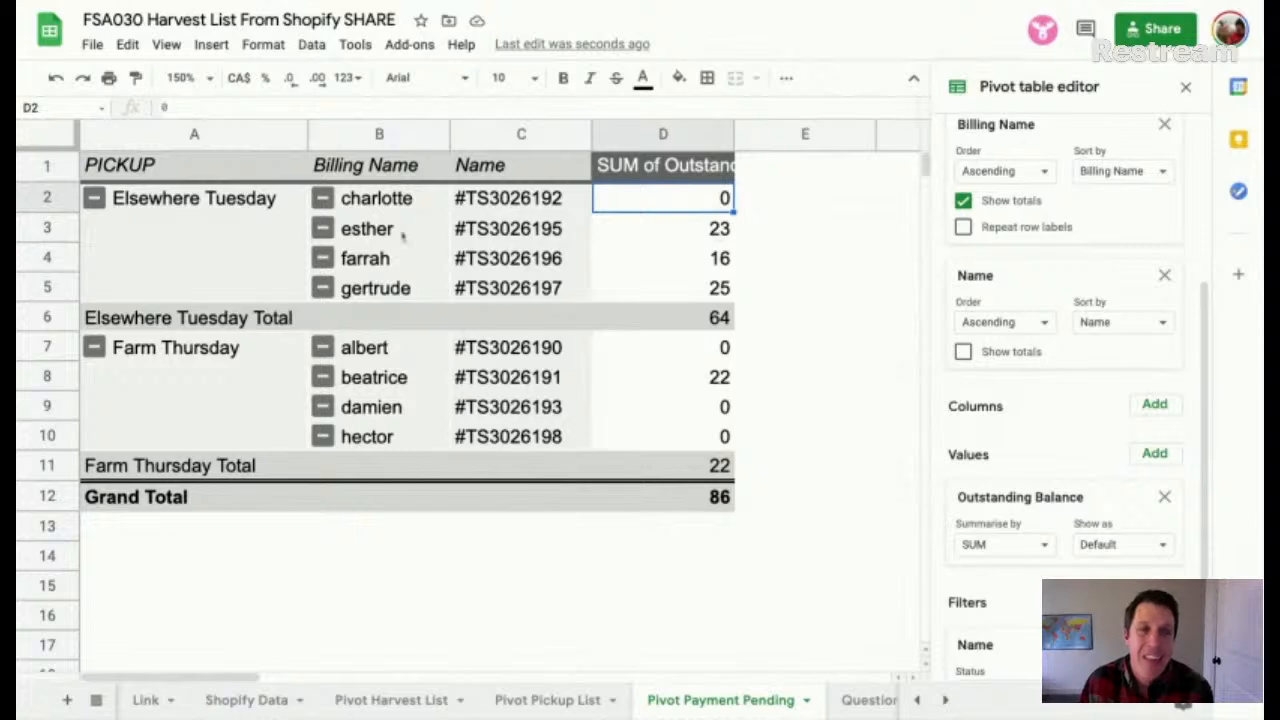
pyautogui.moveTo(650, 229); pyautogui.dragTo(690, 290)
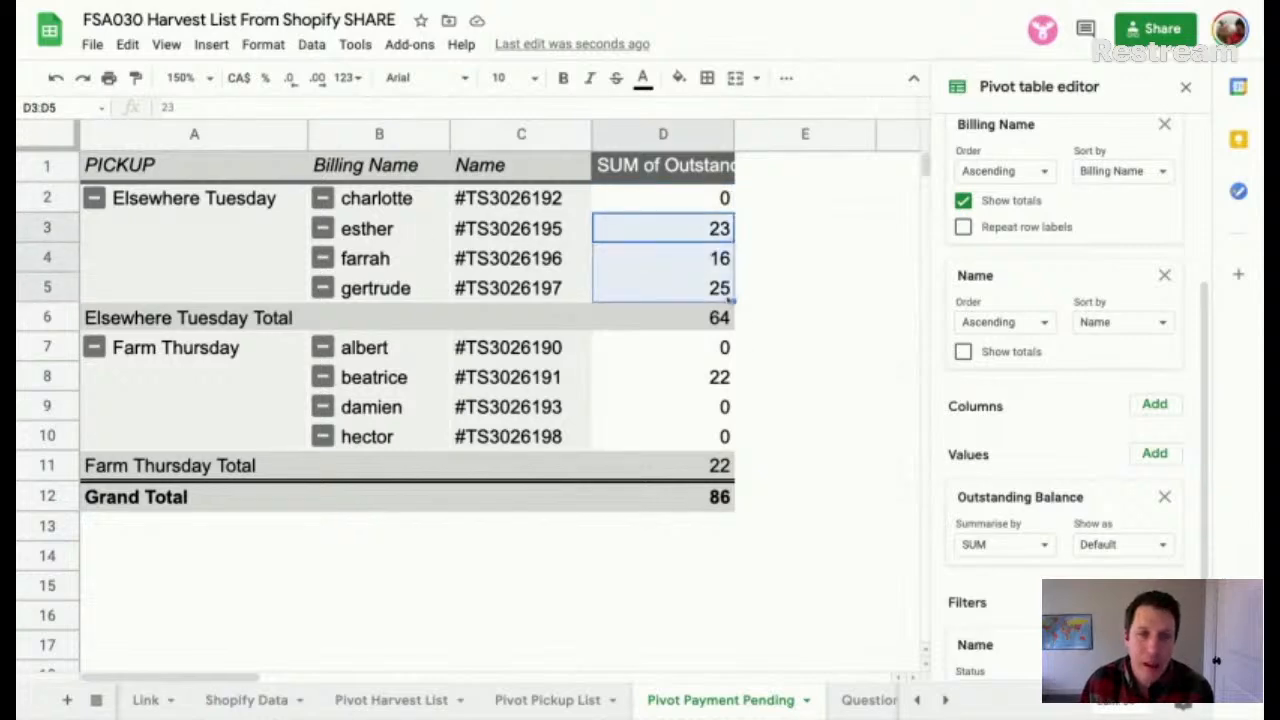
pyautogui.click(712, 385)
# Step: Try the Canadian dollar currency format on the outstanding balance column and undo it
pyautogui.click(663, 134)
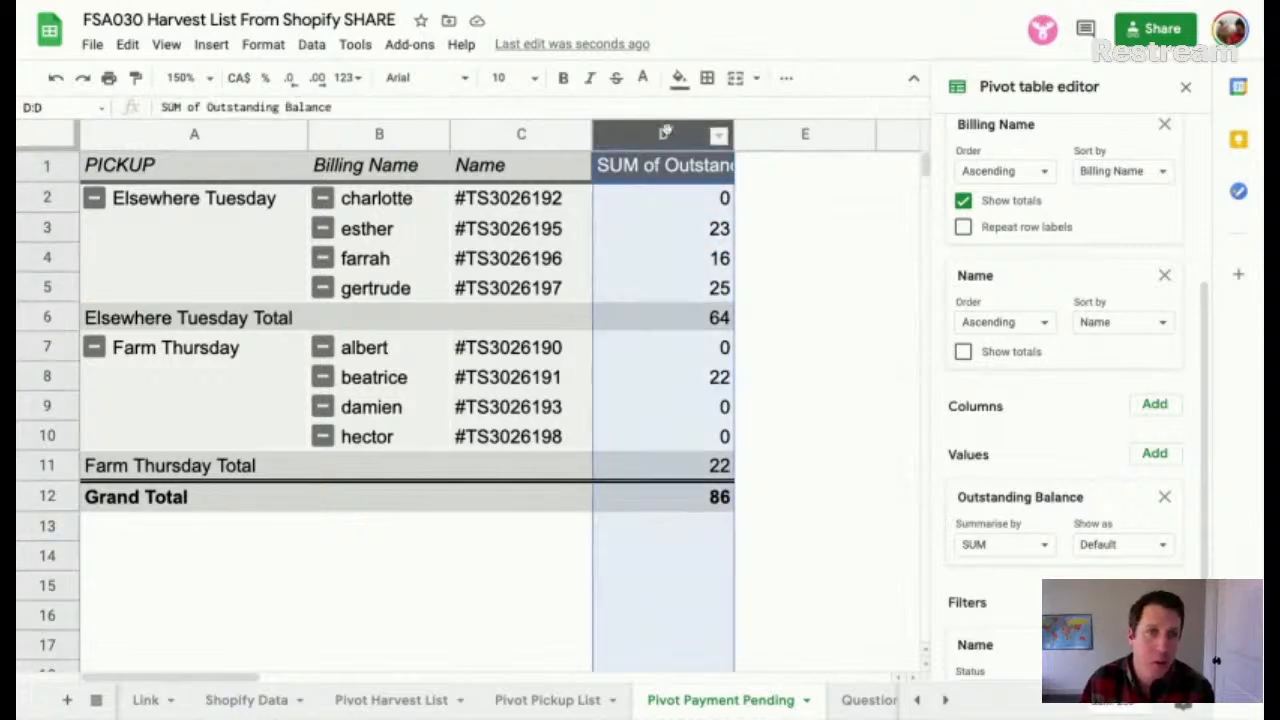
pyautogui.click(239, 77)
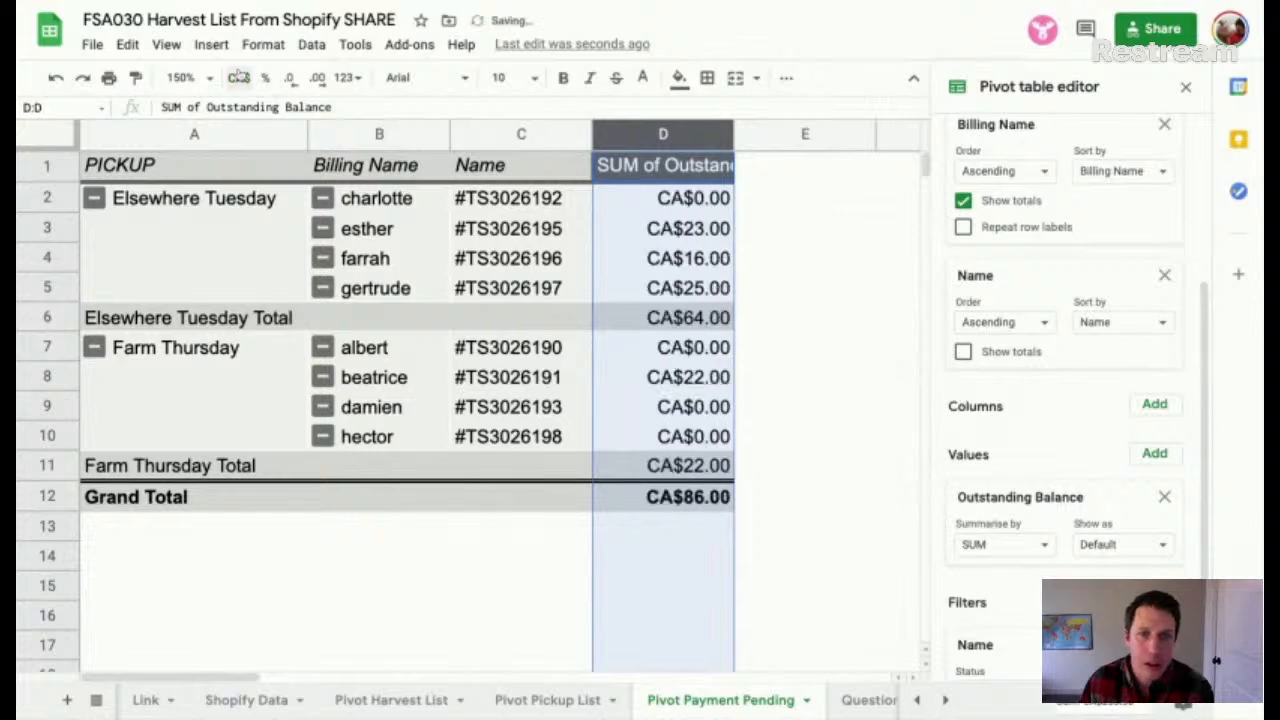
pyautogui.click(263, 44)
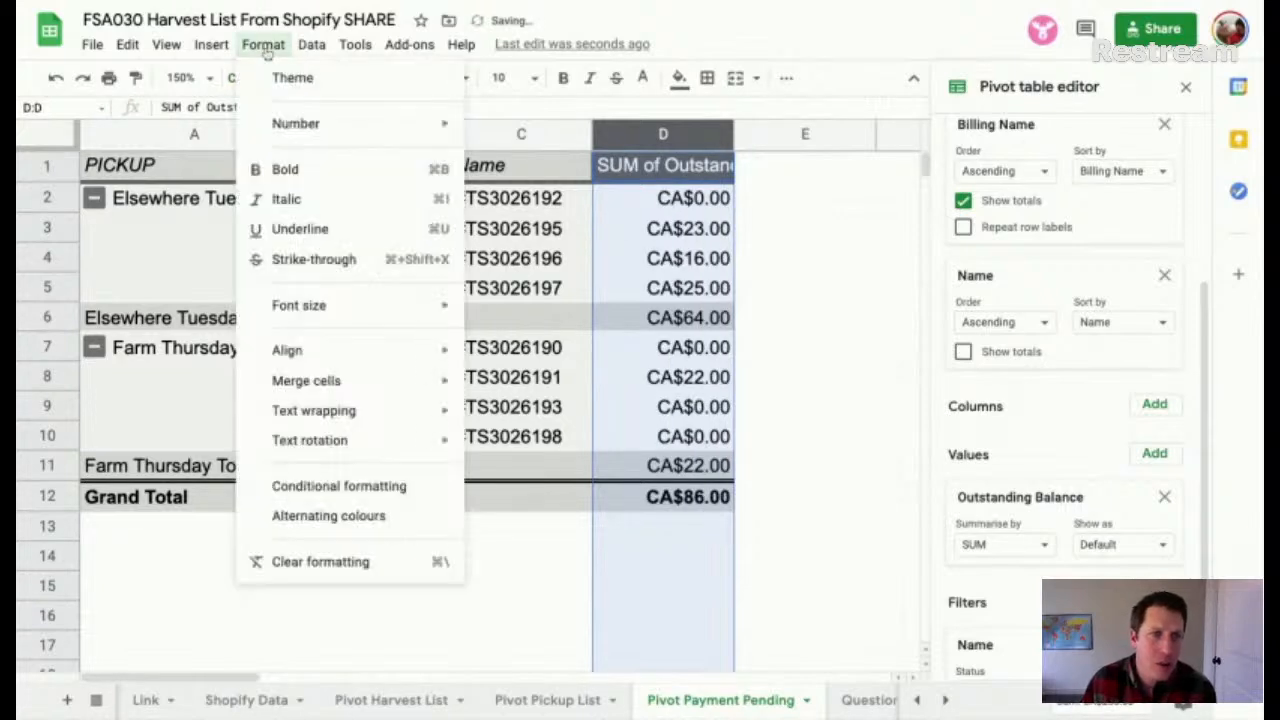
pyautogui.moveTo(344, 123)
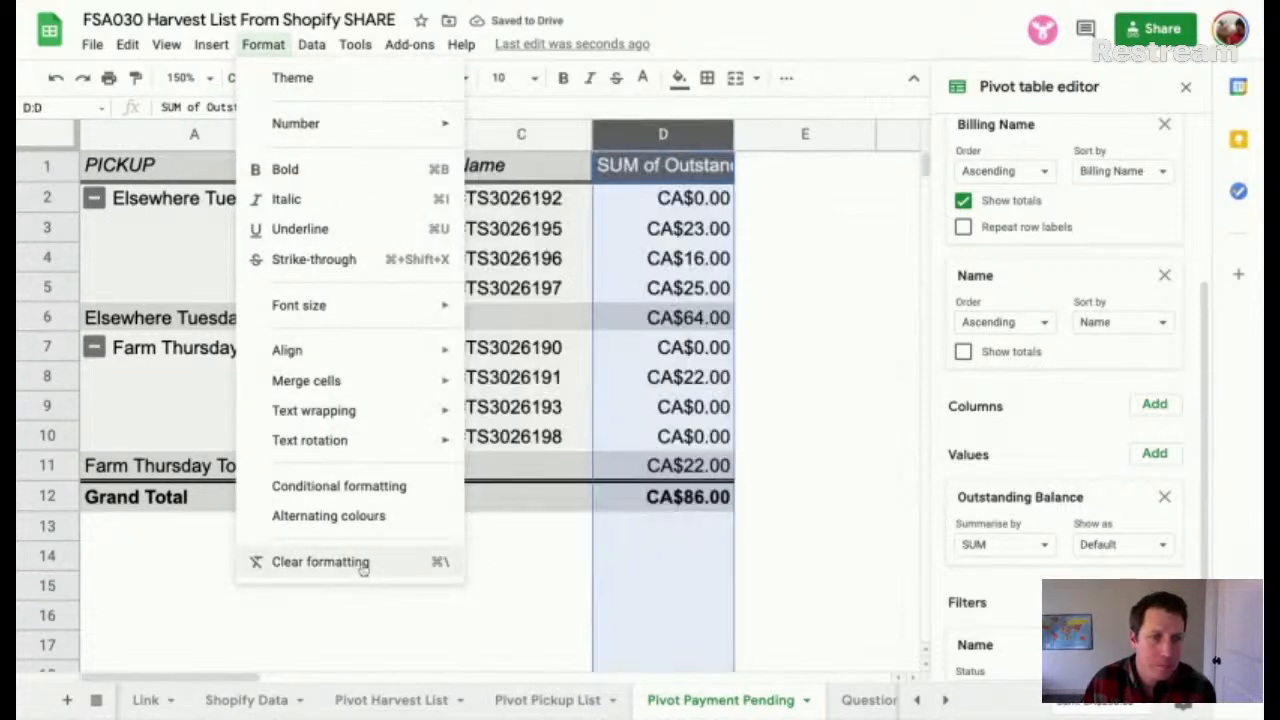
pyautogui.click(810, 408)
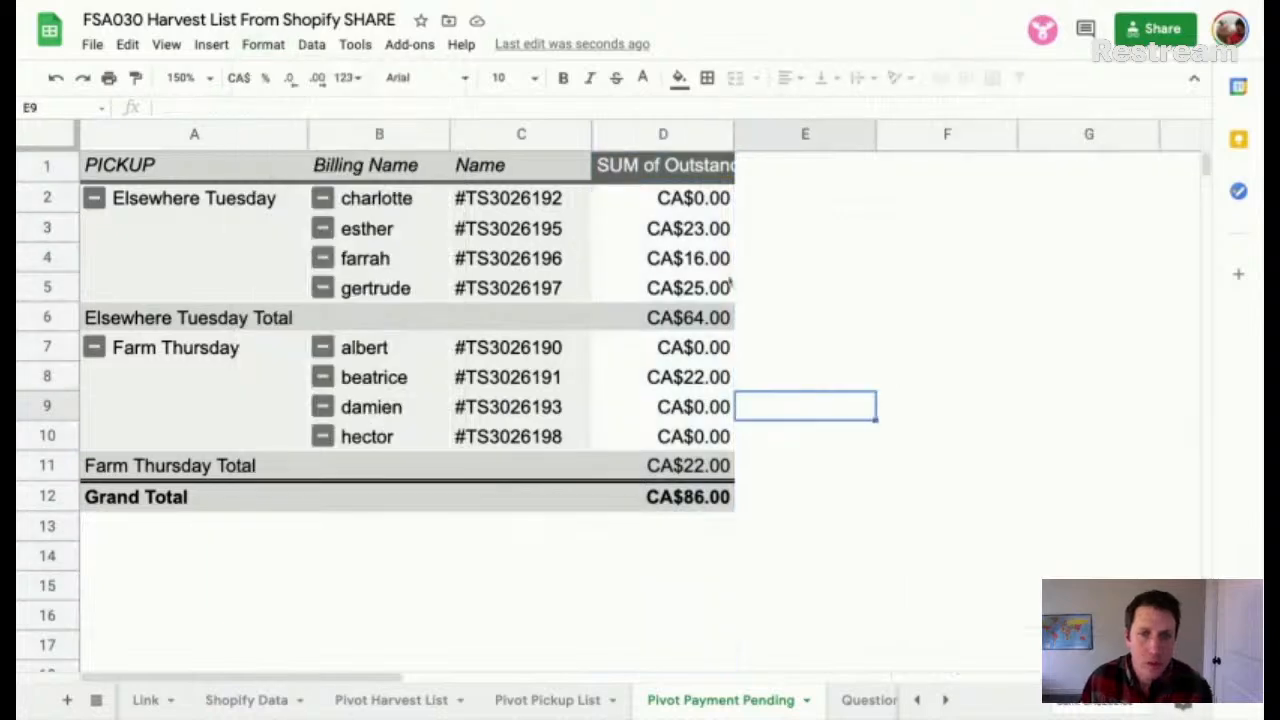
pyautogui.press('super+z')
pyautogui.click(712, 230)
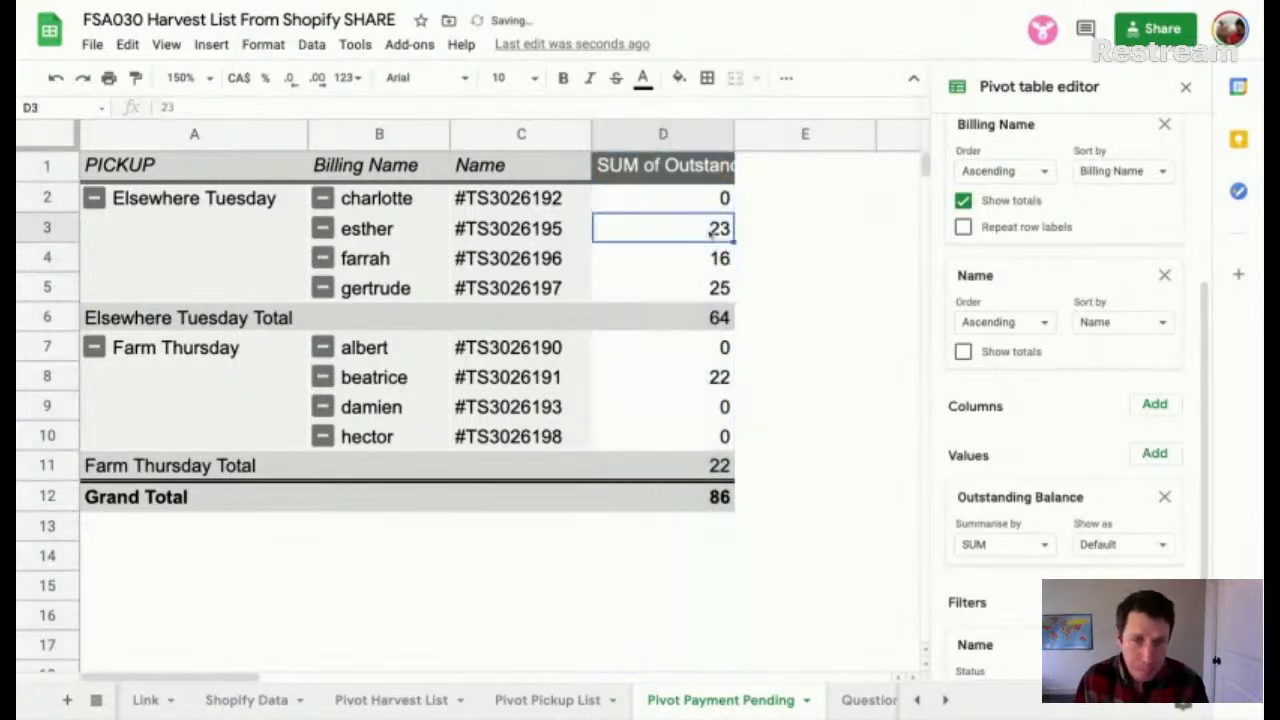
# Step: Change the spreadsheet's locale to United States in its settings and save them
pyautogui.click(92, 45)
pyautogui.click(172, 607)
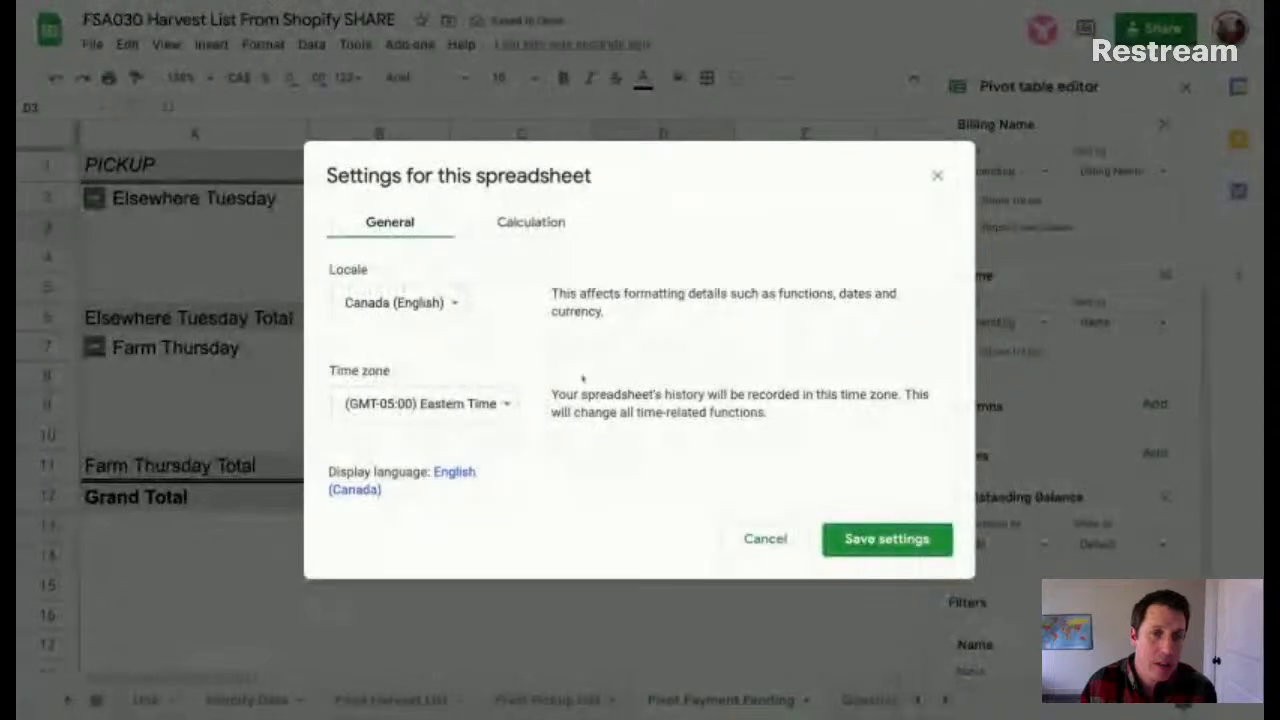
pyautogui.click(440, 302)
pyautogui.scroll(-10, 500, 530)
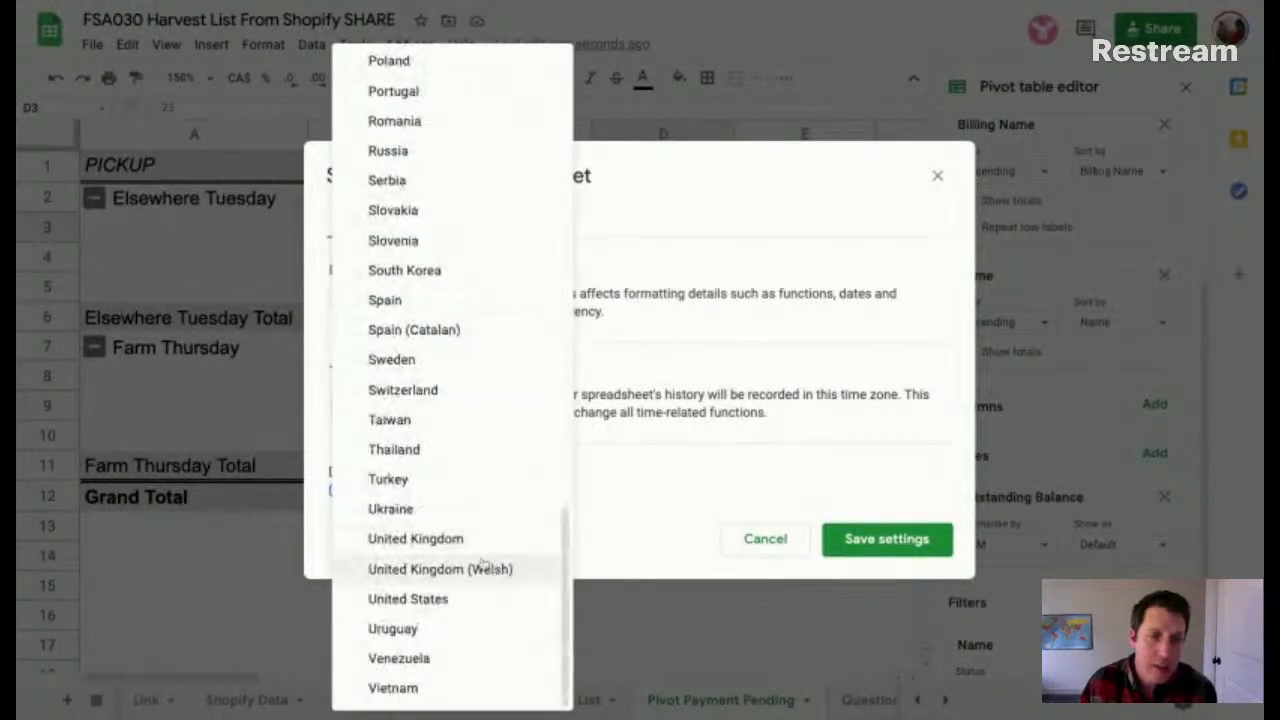
pyautogui.click(453, 600)
pyautogui.click(892, 539)
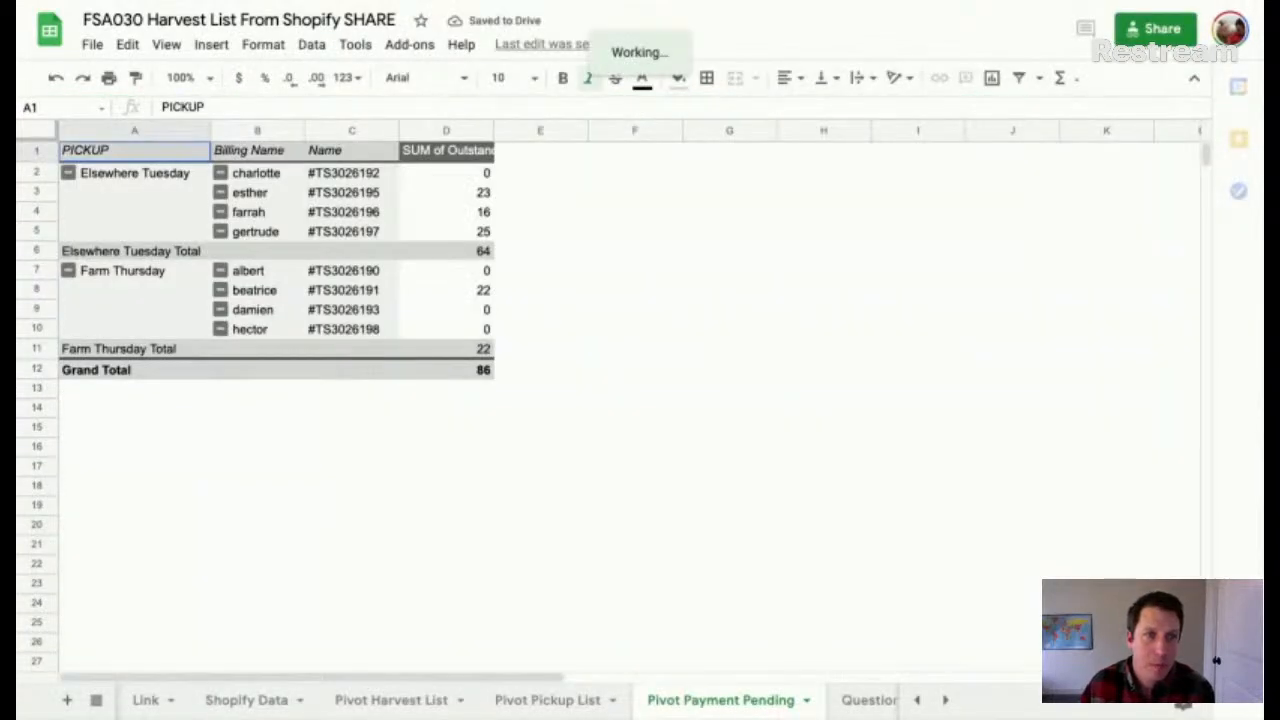
# Step: Format the whole outstanding balance sum column (D) of the payment-pending pivot table as dollar currency
pyautogui.click(193, 78)
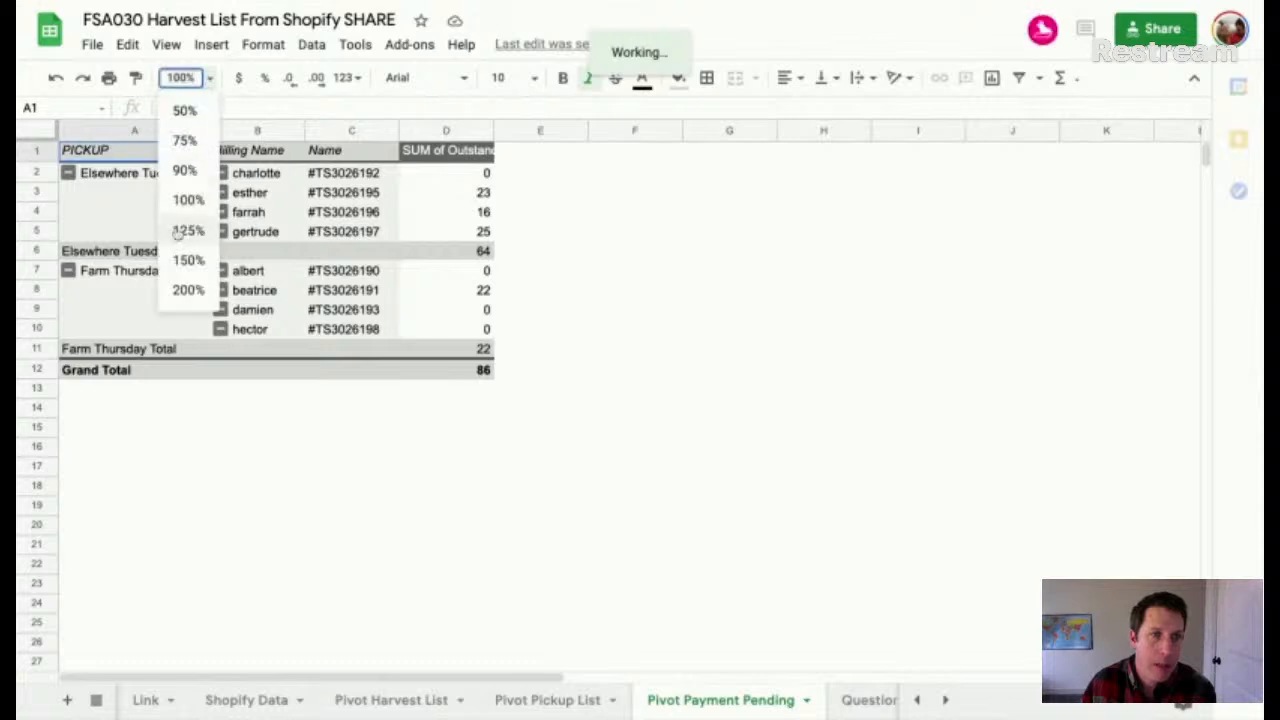
pyautogui.click(188, 260)
pyautogui.click(605, 134)
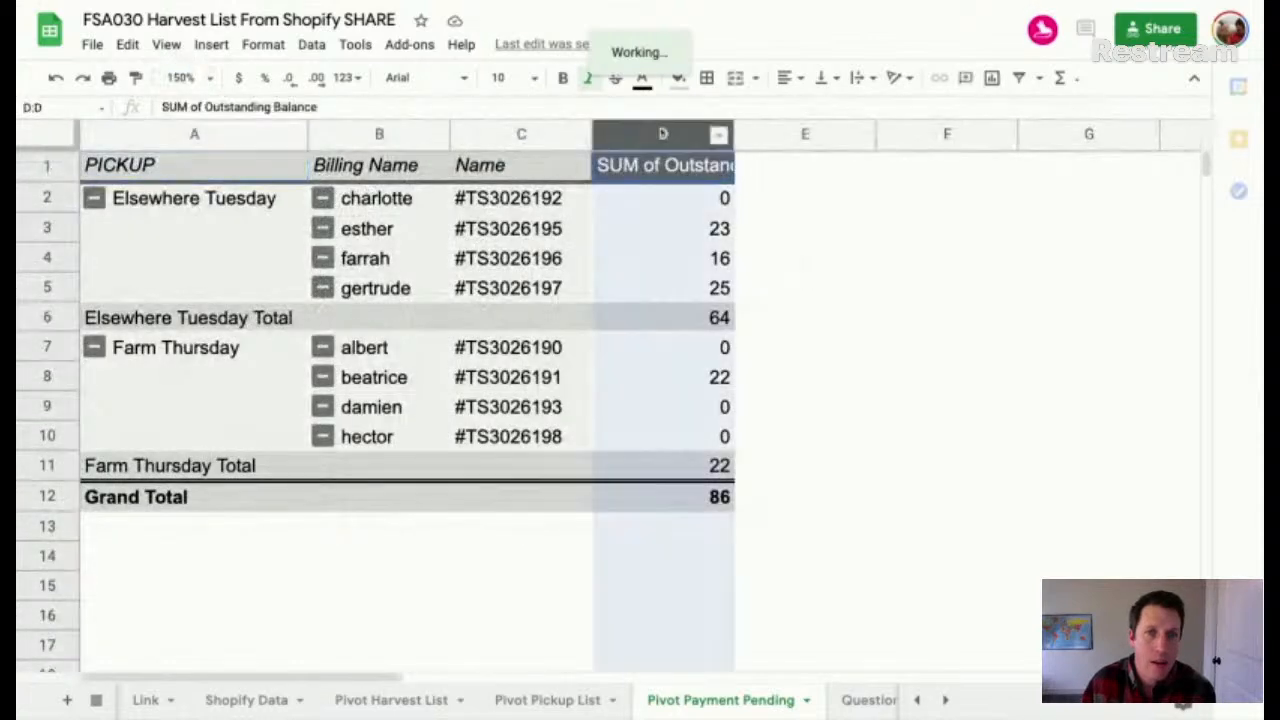
pyautogui.click(238, 78)
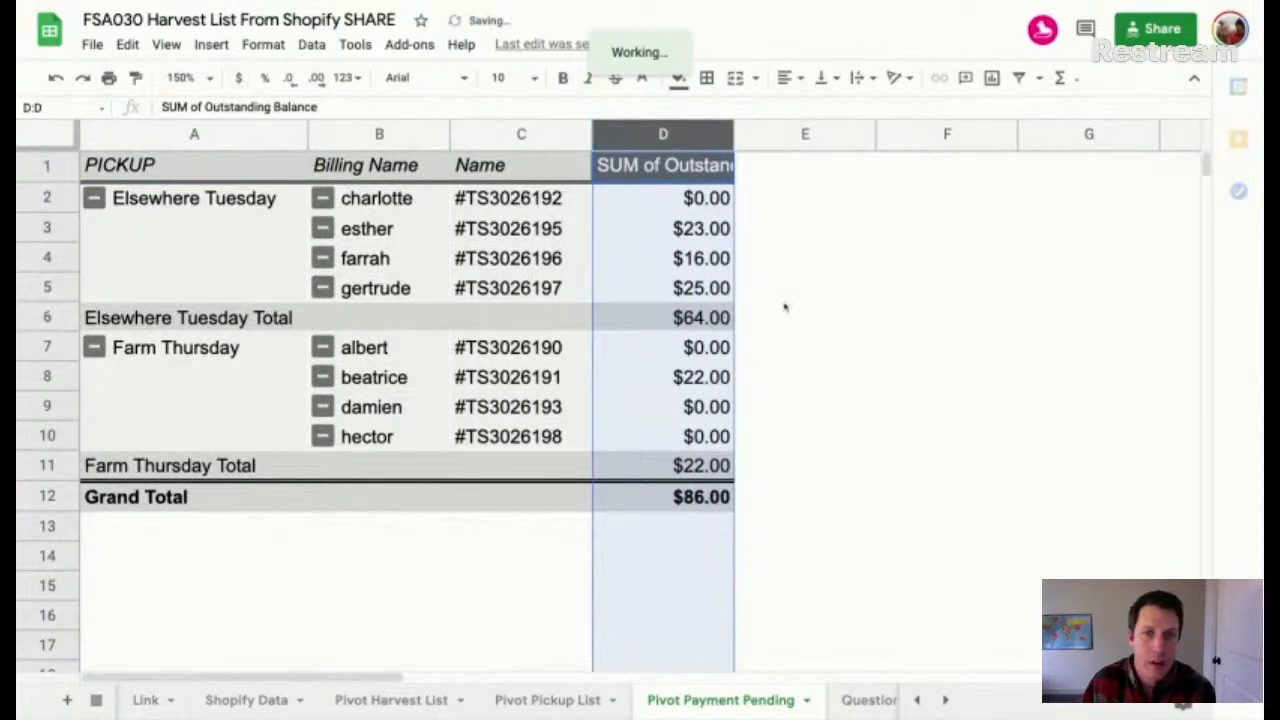
pyautogui.click(888, 370)
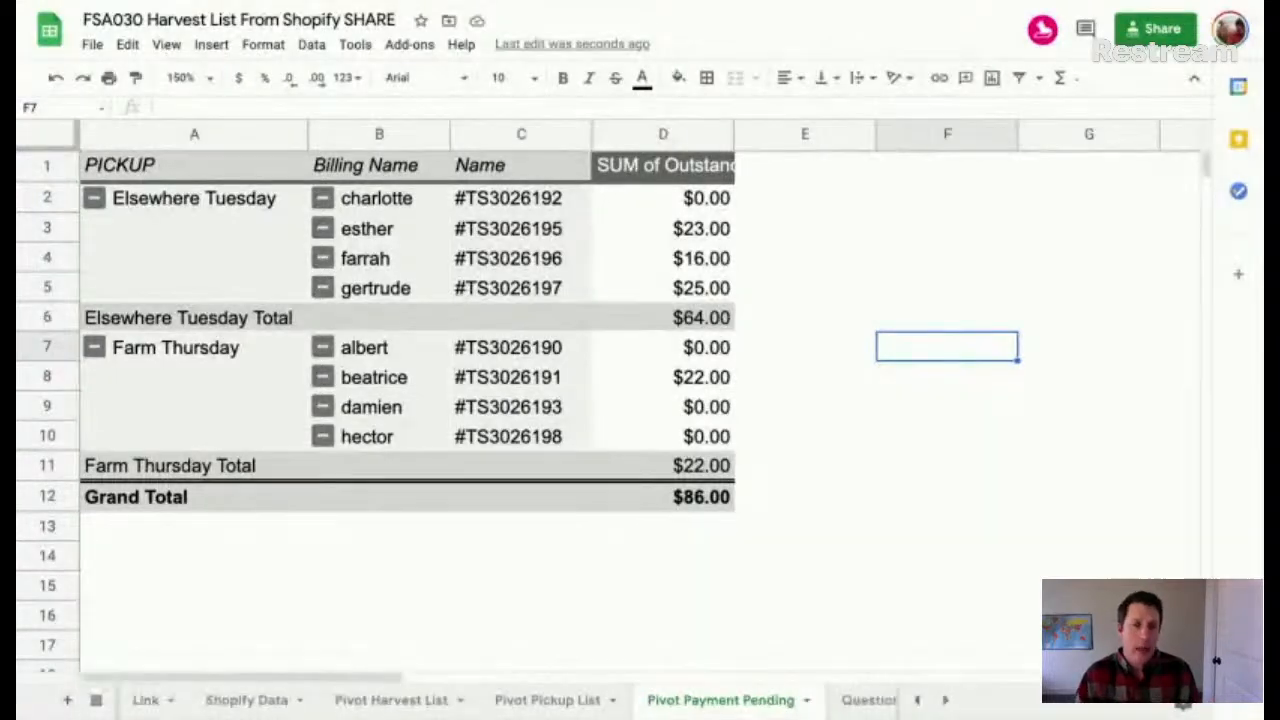
# Step: Look across the exported order and line item columns in Shopify Data and return to the Pivot Payment Pending sheet
pyautogui.click(272, 706)
pyautogui.hscroll(10, 887, 335)
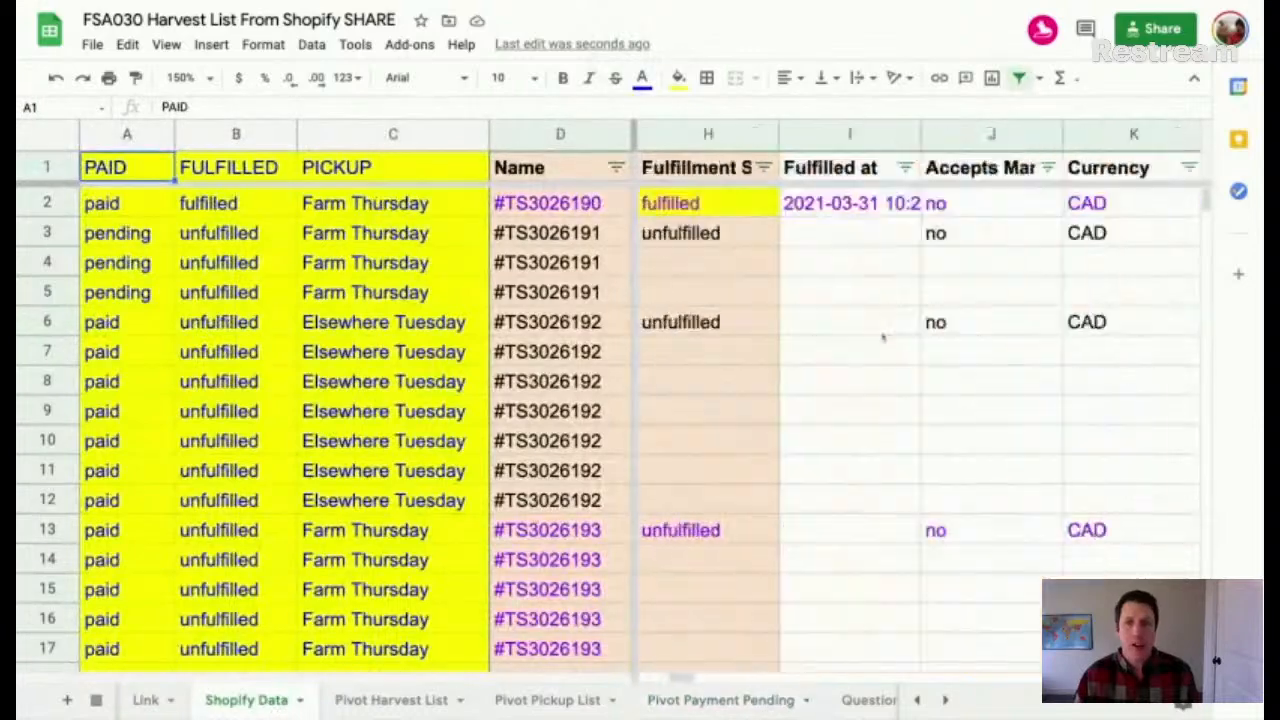
pyautogui.hscroll(2, 887, 335)
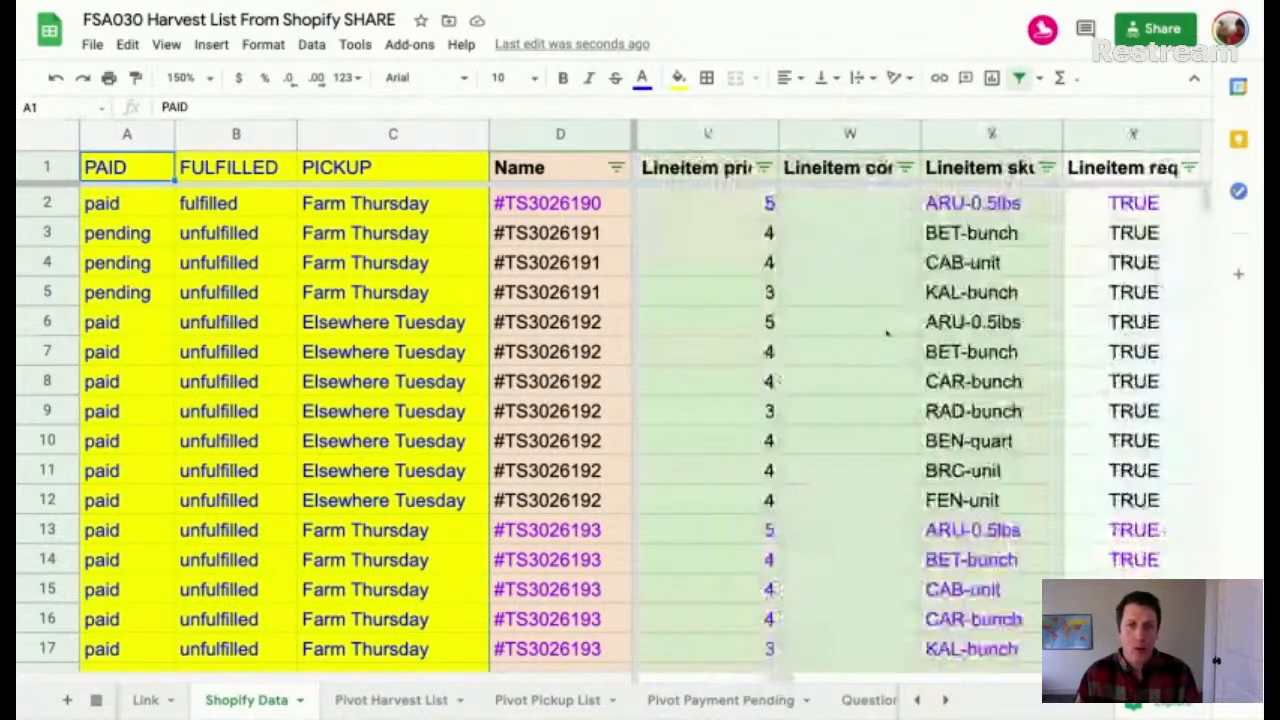
pyautogui.hscroll(-11, 887, 335)
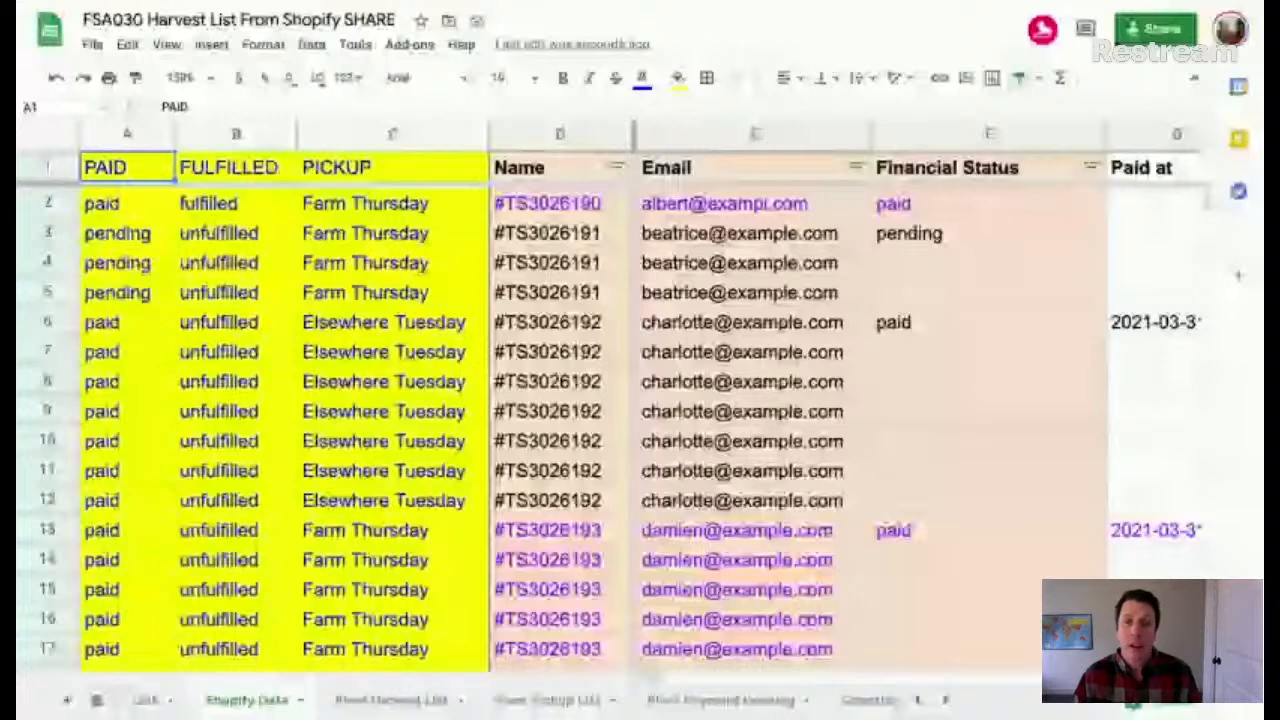
pyautogui.click(709, 697)
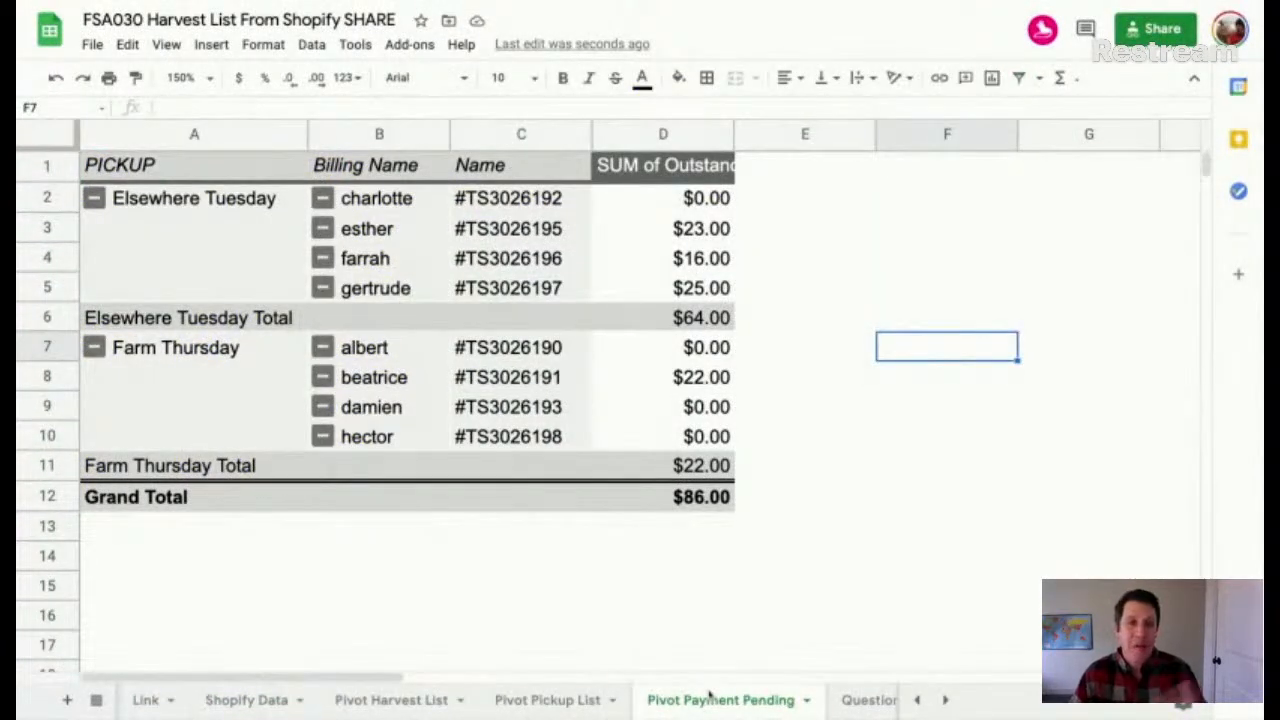
pyautogui.scroll(-3, 717, 563)
pyautogui.scroll(3, 717, 563)
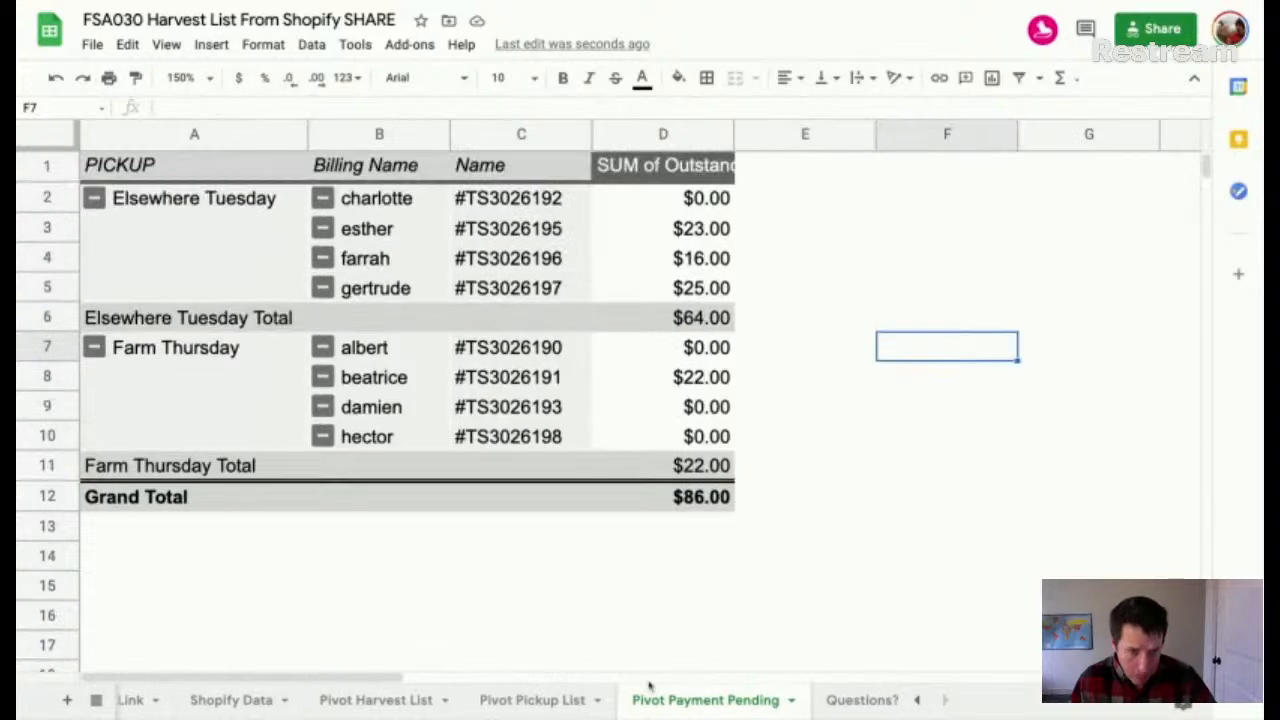
# Step: Revisit the Pivot Harvest List and Shopify Data sheets, and select the PAID, FULFILLED and PICKUP helper columns for review
pyautogui.click(487, 703)
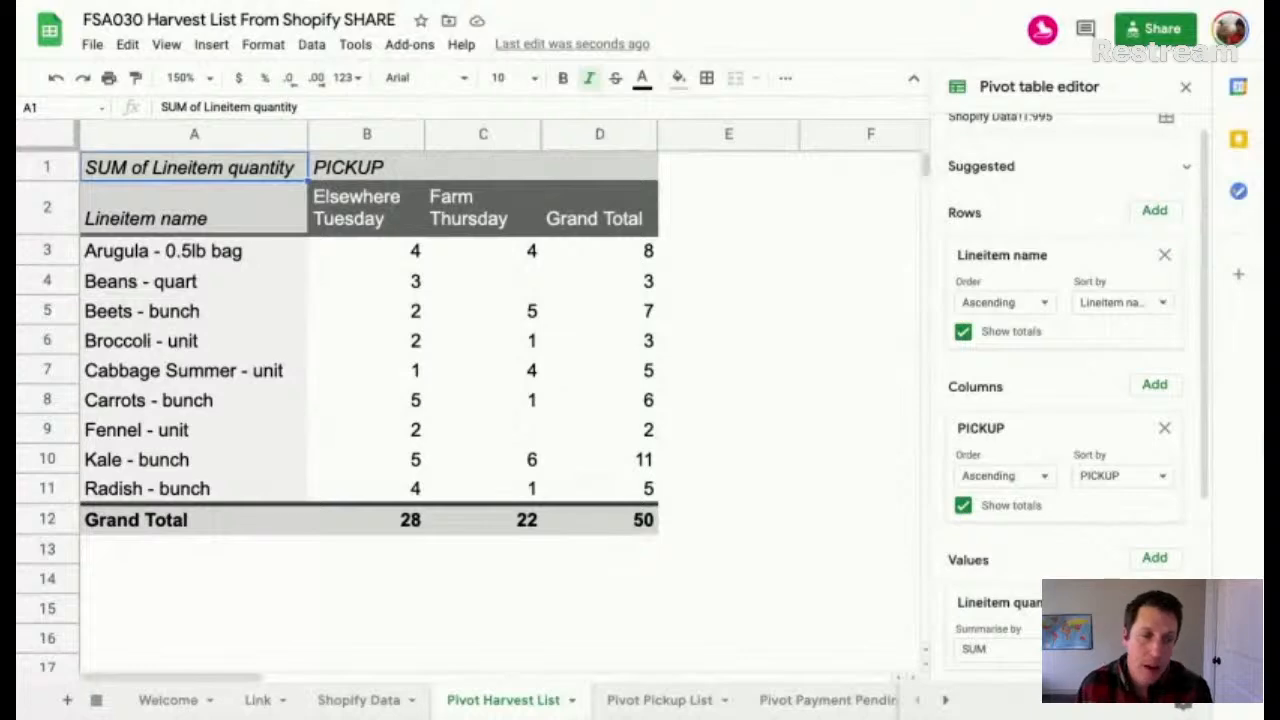
pyautogui.click(397, 703)
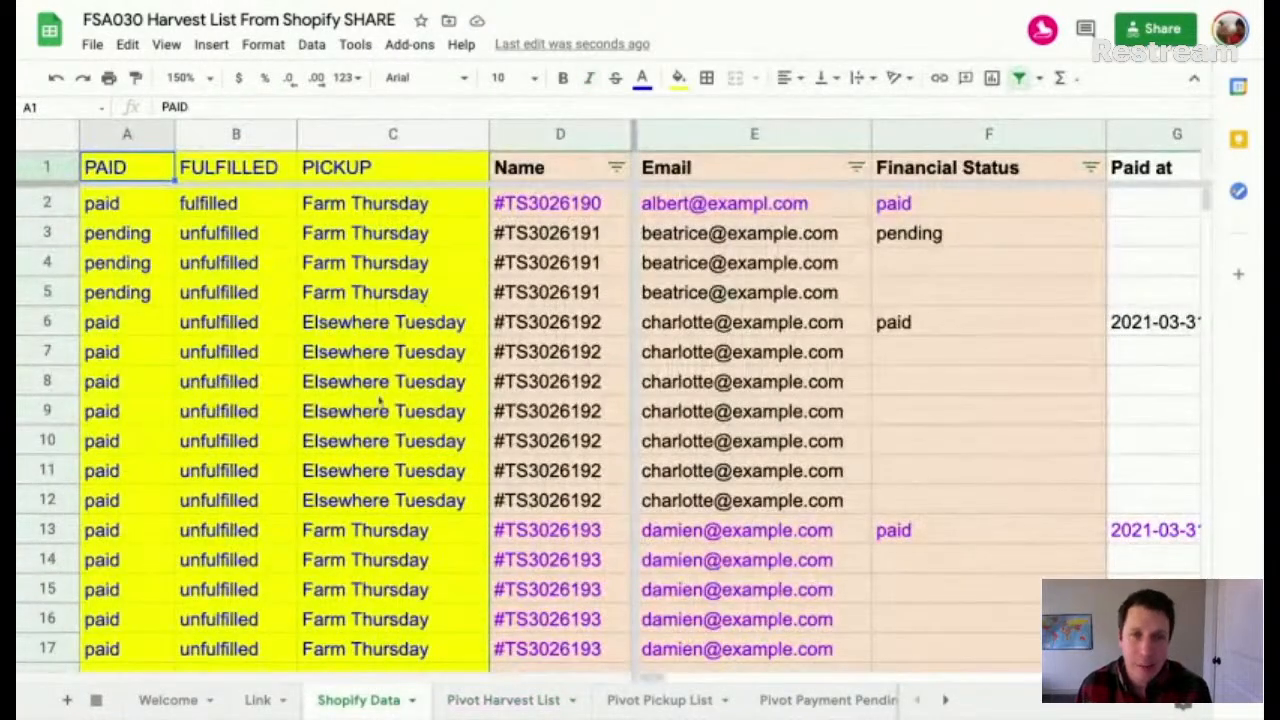
pyautogui.moveTo(790, 404)
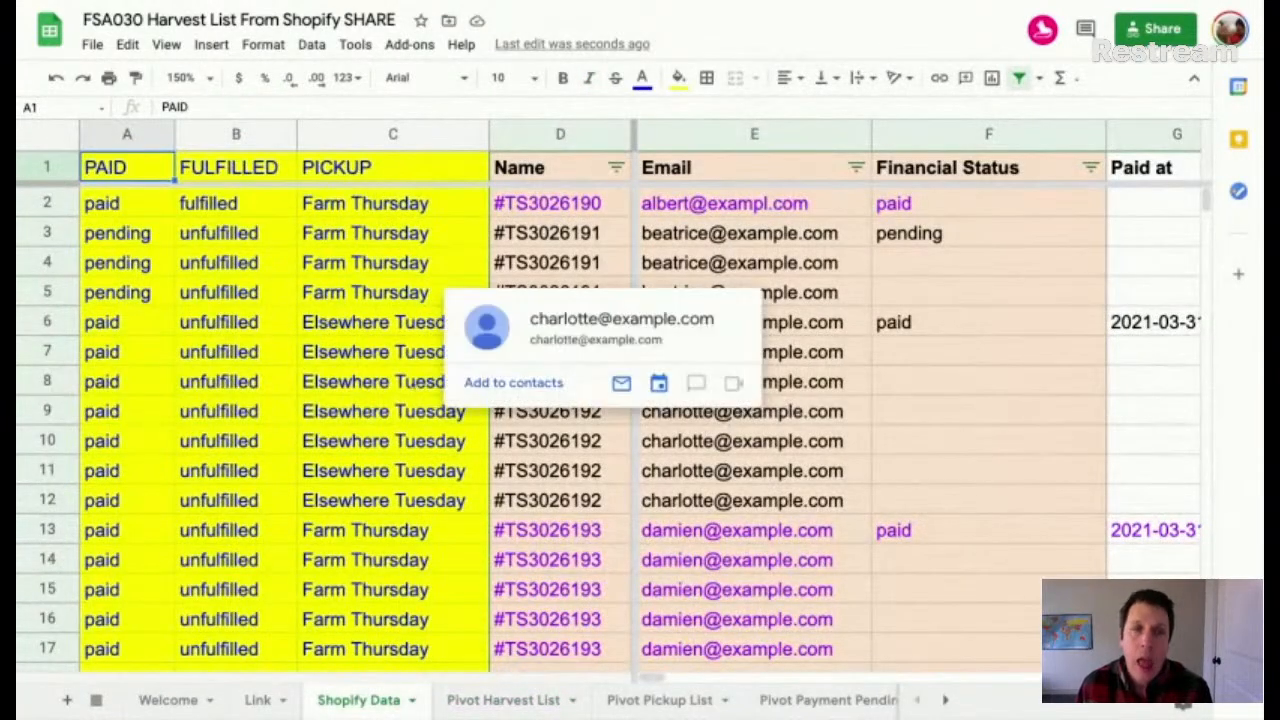
pyautogui.click(934, 272)
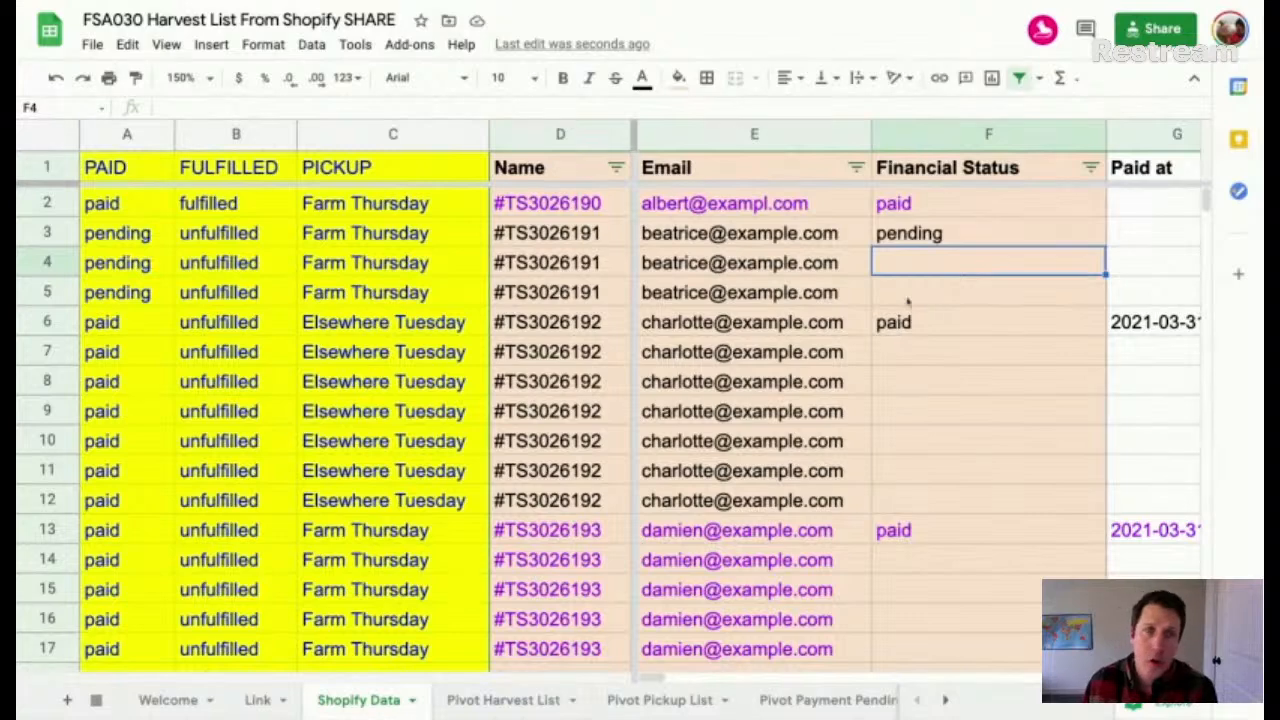
pyautogui.click(337, 137)
pyautogui.keyDown('shift'); pyautogui.click(127, 135); pyautogui.keyUp('shift')
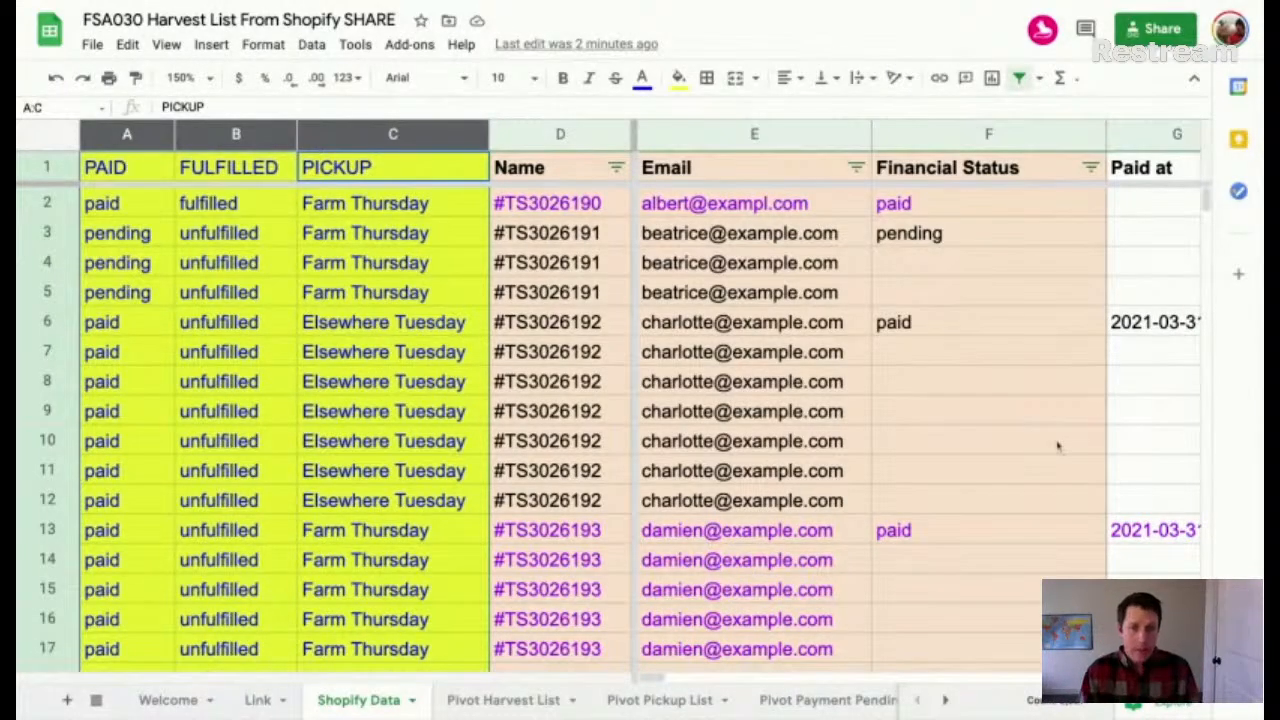
# Step: View the Pivot Harvest List again and open the Questions? sheet to show its question submission link
pyautogui.click(515, 704)
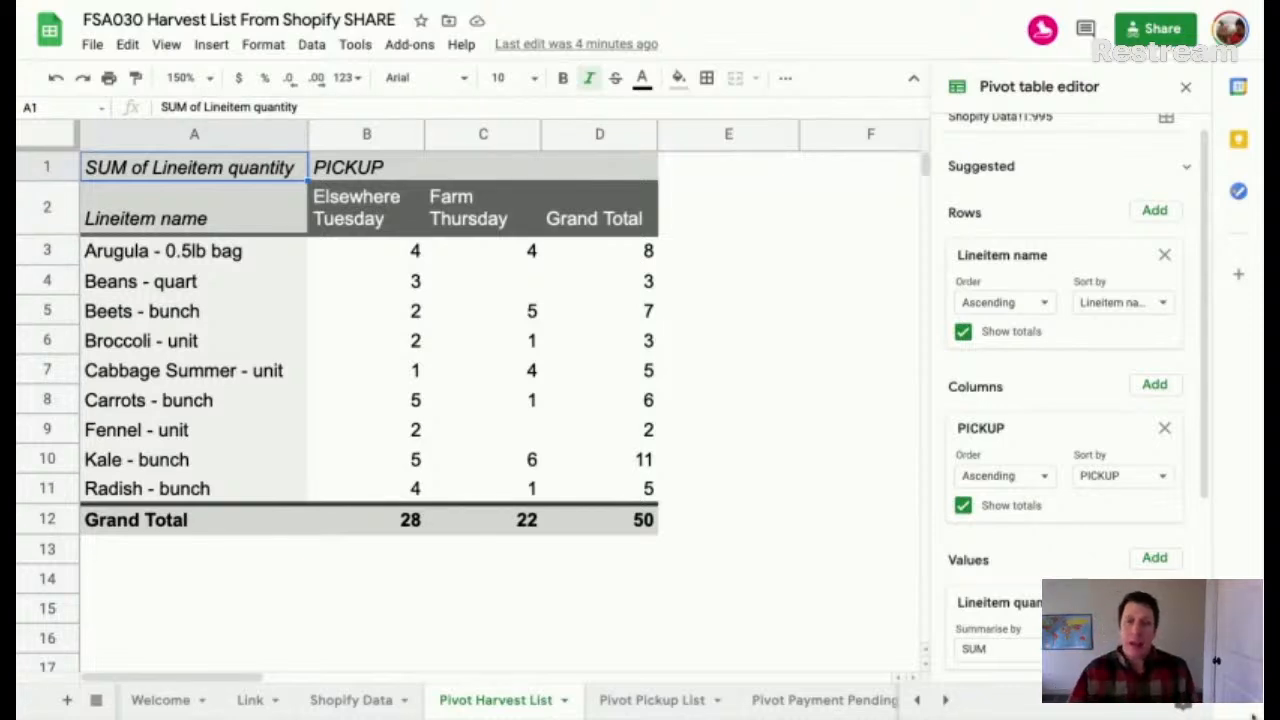
pyautogui.click(792, 703)
pyautogui.hscroll(2, 792, 703)
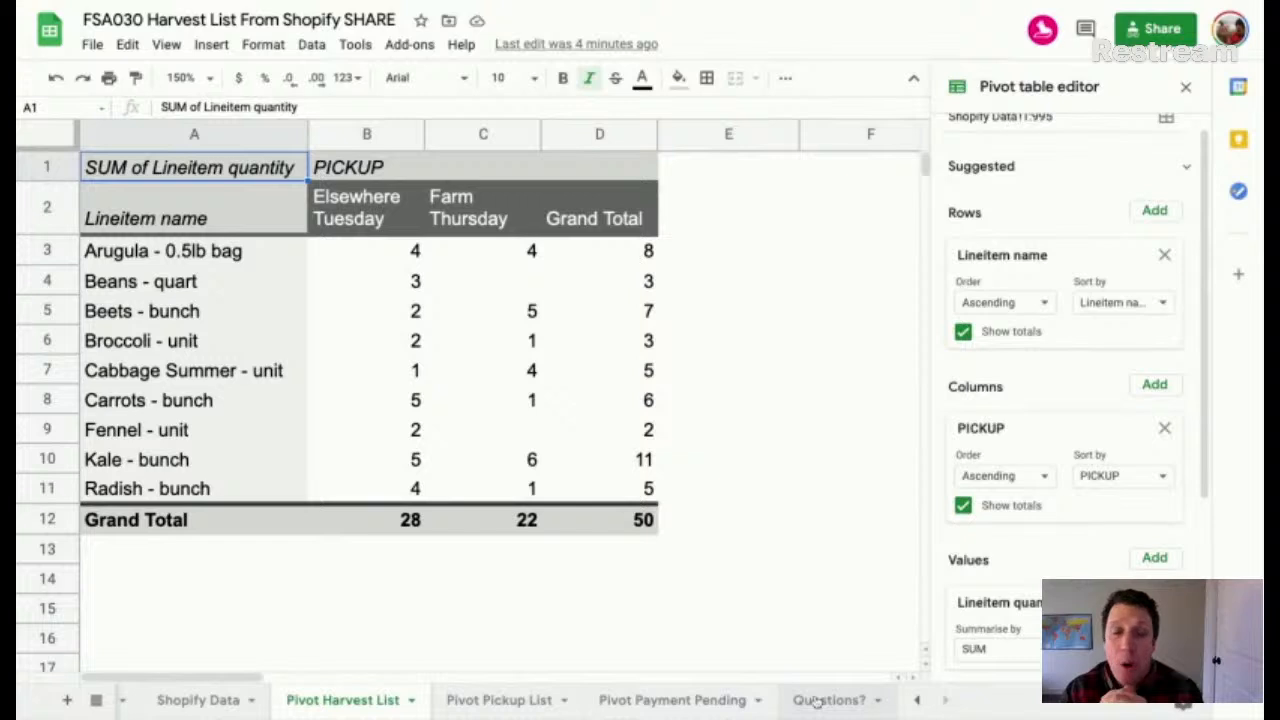
pyautogui.click(826, 700)
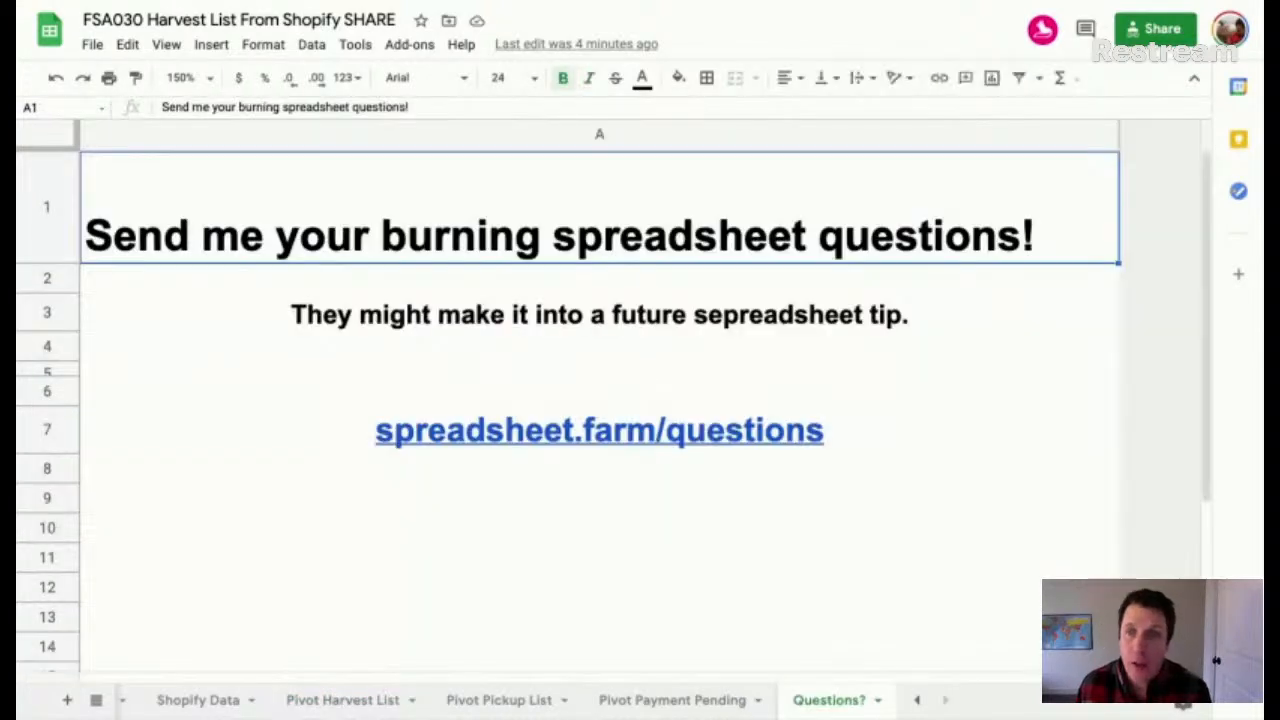
pyautogui.moveTo(600, 431)
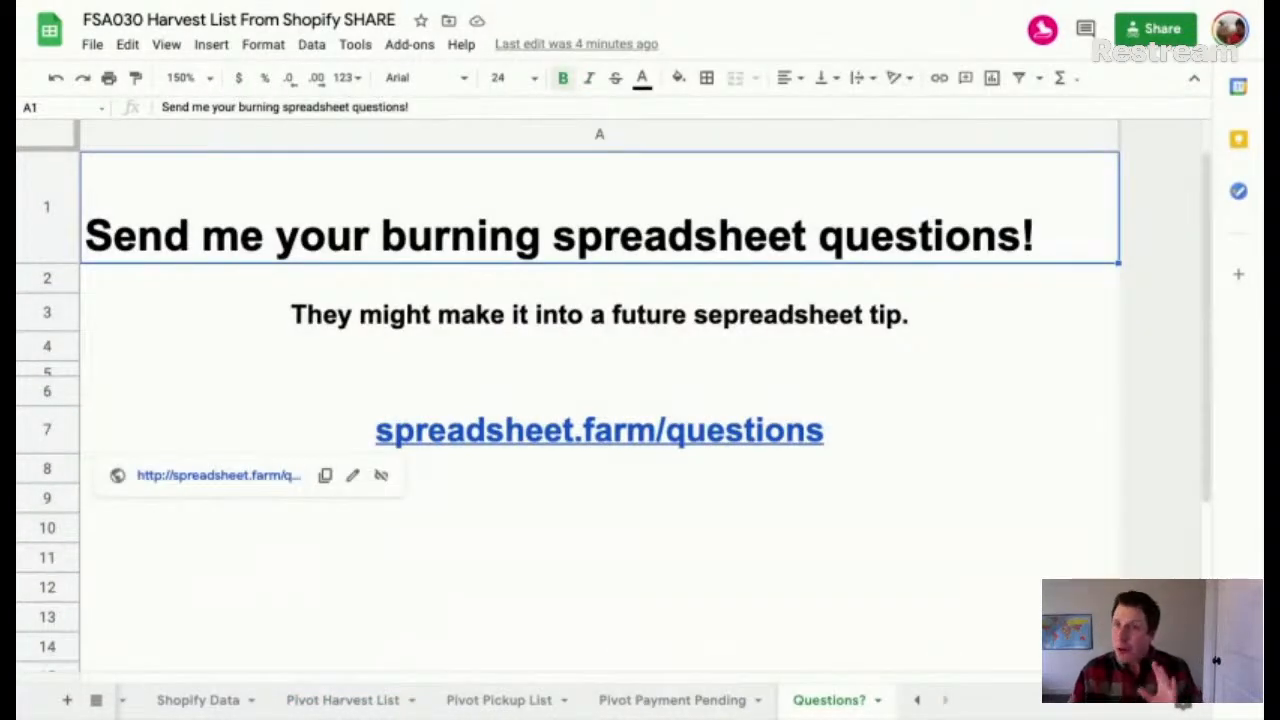